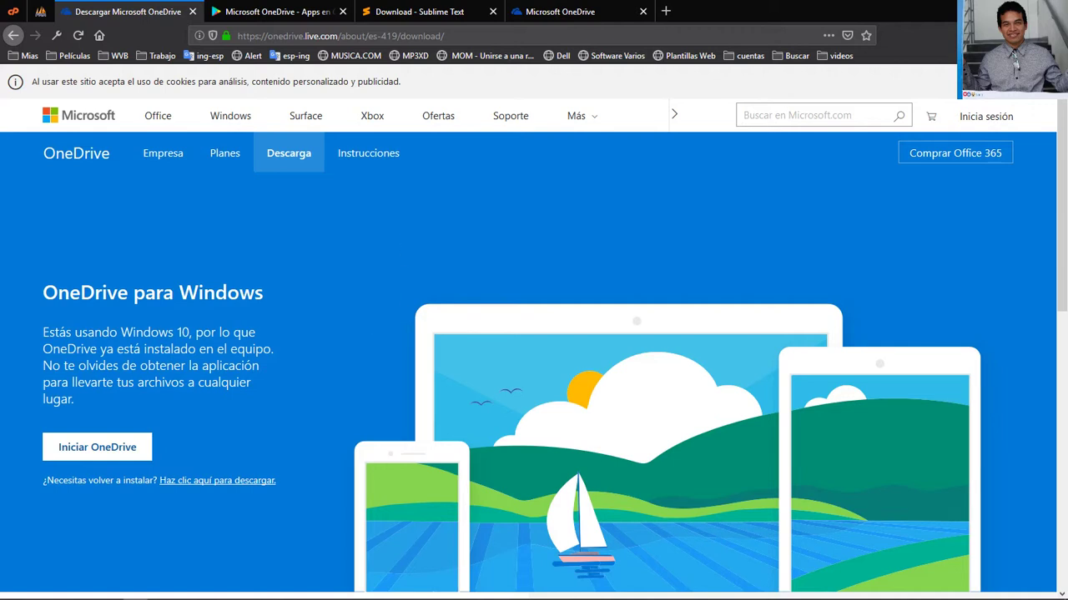
# Highlight the 'OneDrive para Windows' heading on the Firefox download page
pyautogui.click(184, 597)
pyautogui.moveTo(64, 276); pyautogui.dragTo(254, 286)
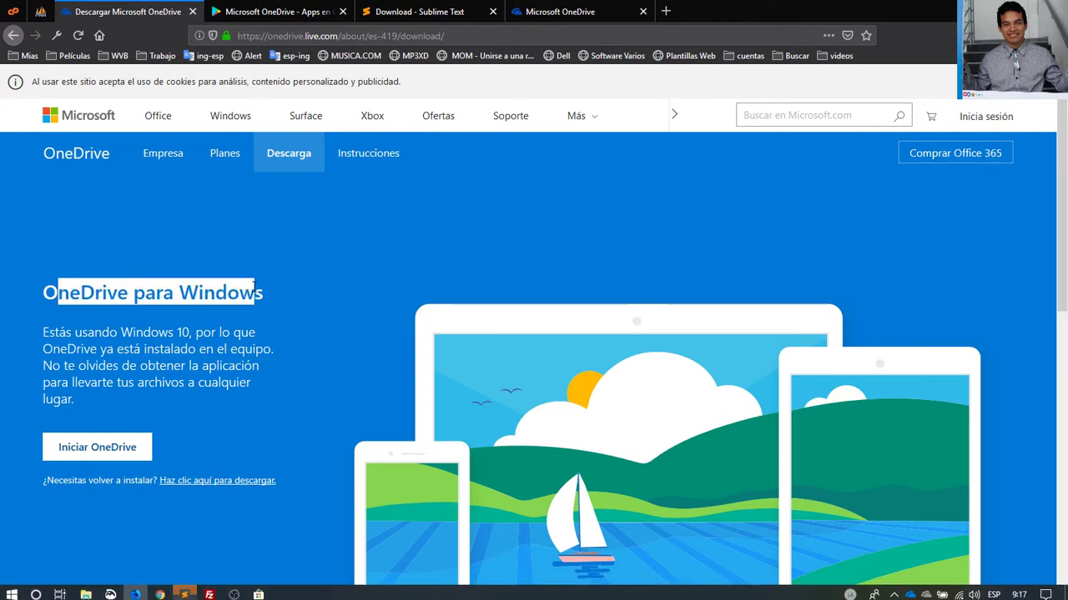
pyautogui.click(254, 286)
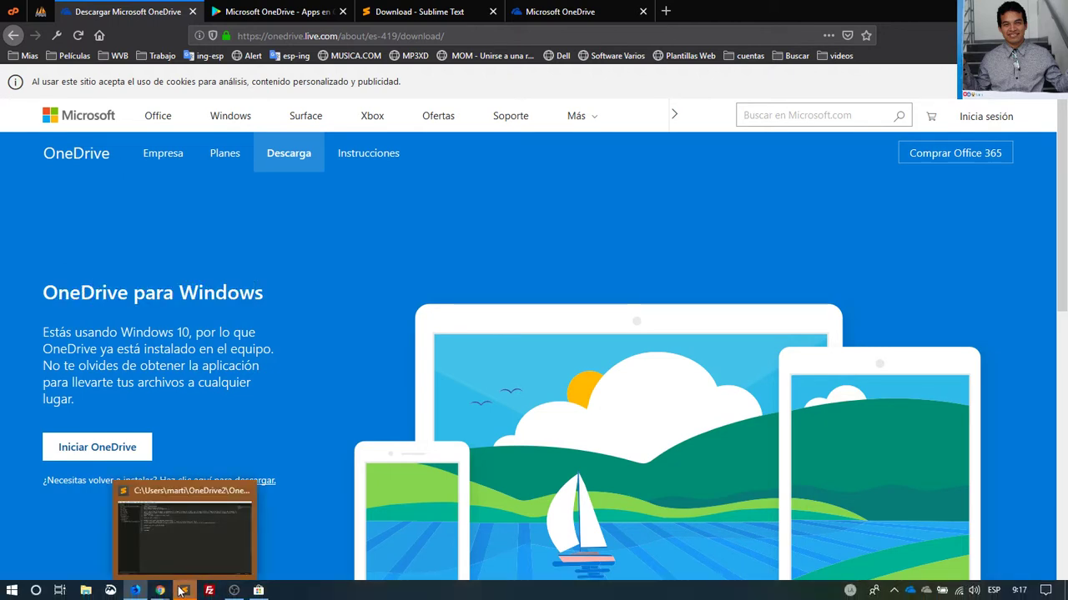
# Close readme.txt in Sublime Text, answer the save-changes prompt, and return to Firefox
pyautogui.click(181, 592)
pyautogui.click(14, 122)
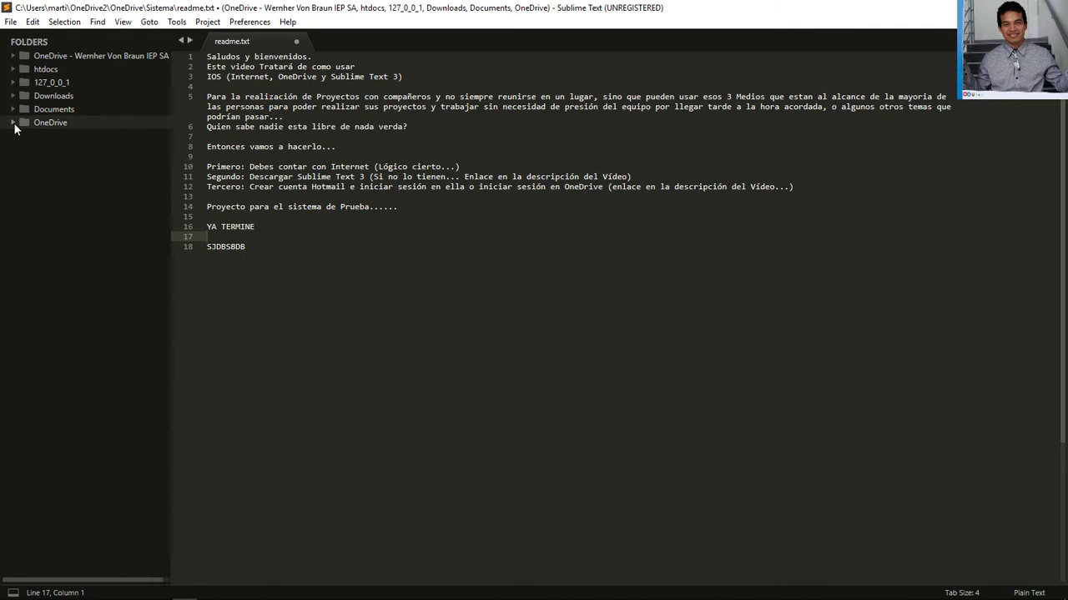
pyautogui.click(297, 40)
pyautogui.click(557, 352)
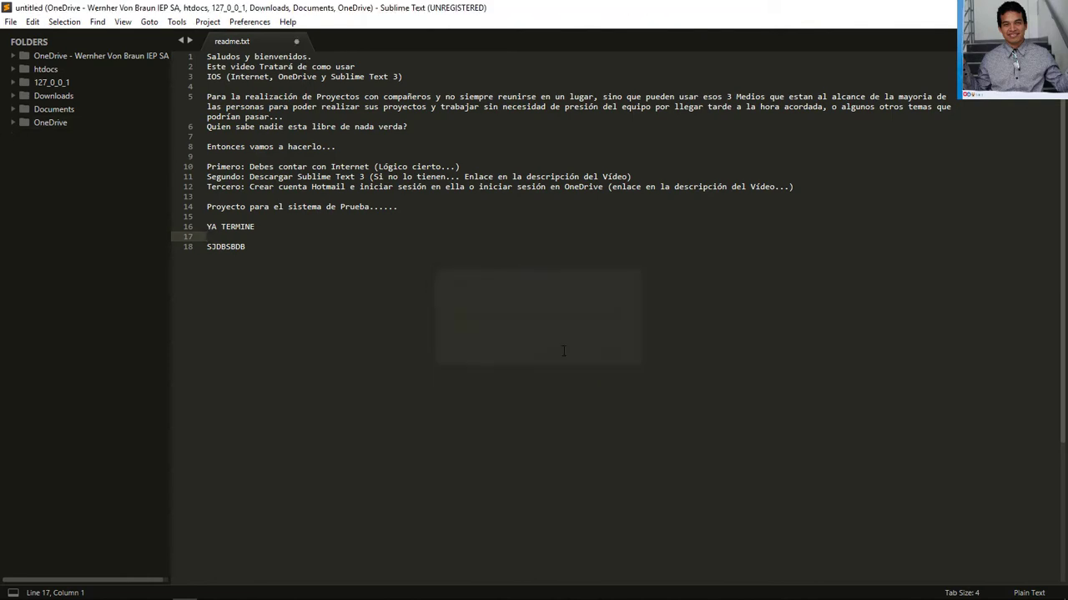
pyautogui.hotkey('alt', 'Tab')
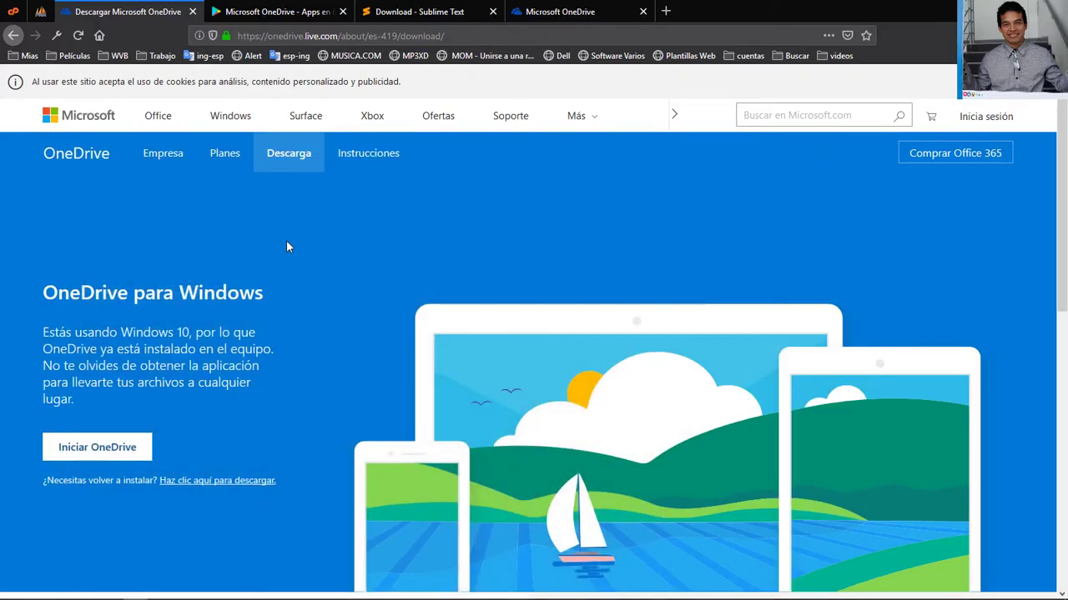
# Review the Sublime Text download and Google Play OneDrive pages, then show Microsoft Store's 'onedrive' results
pyautogui.click(420, 12)
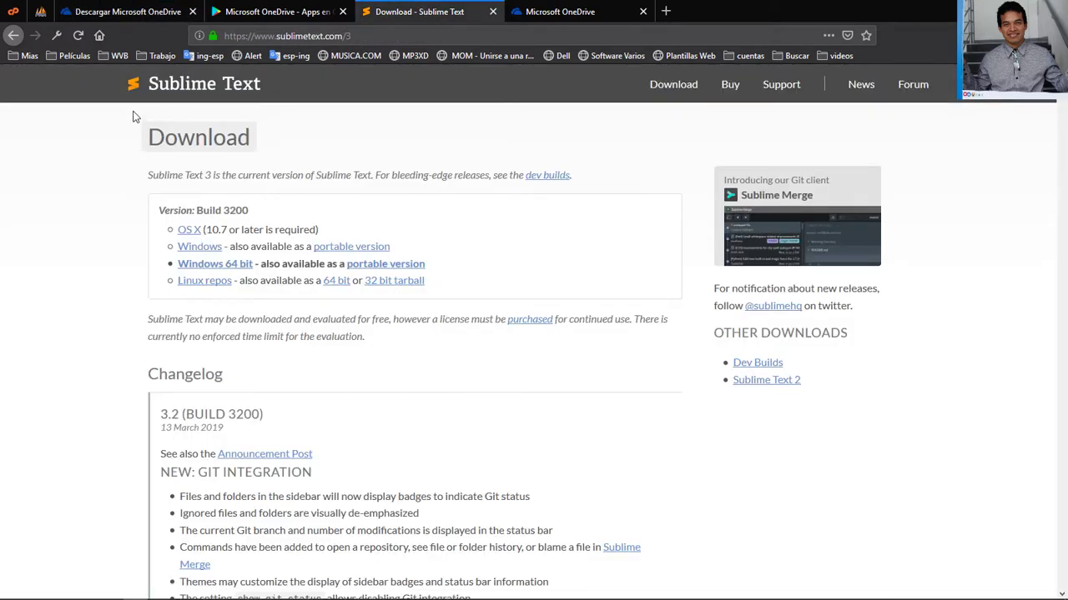
pyautogui.moveTo(139, 151); pyautogui.dragTo(384, 148)
pyautogui.click(390, 150)
pyautogui.click(250, 12)
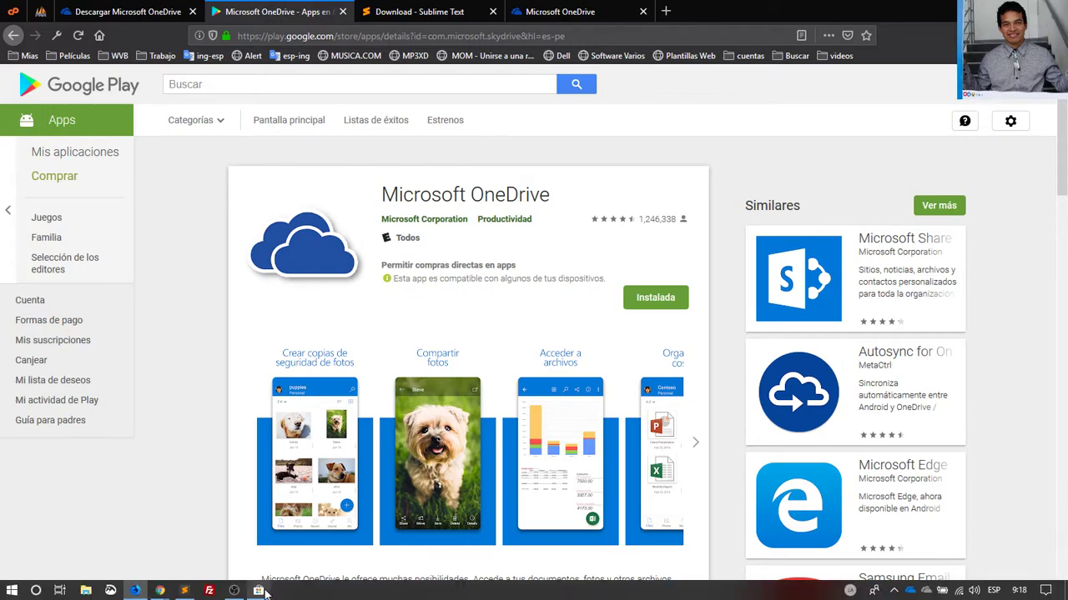
pyautogui.click(259, 591)
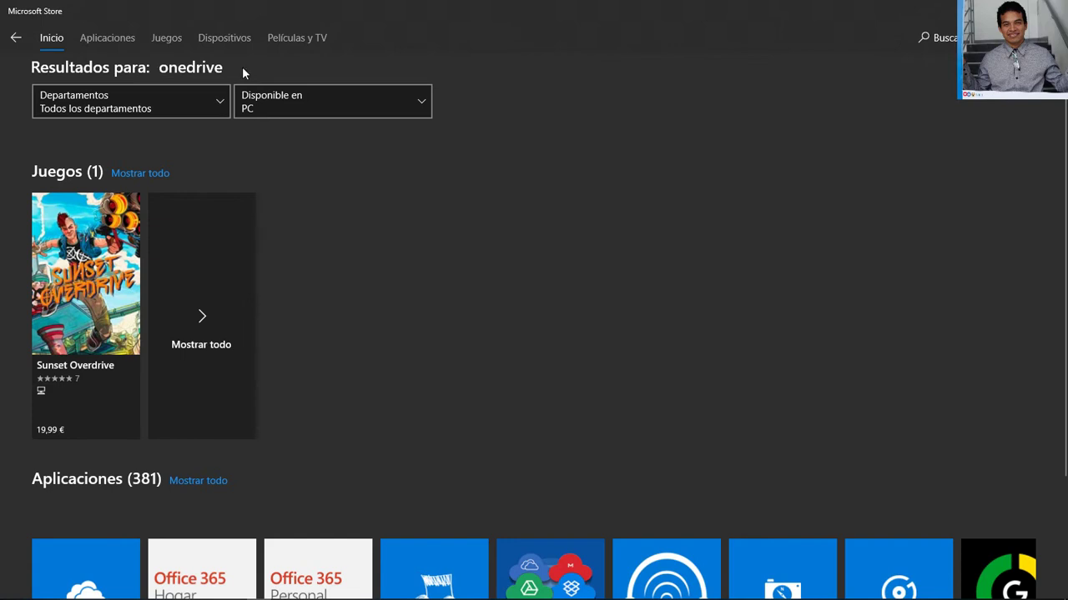
# Open the free OneDrive app page in Microsoft Store and read its full description
pyautogui.scroll(-2, 48, 454)
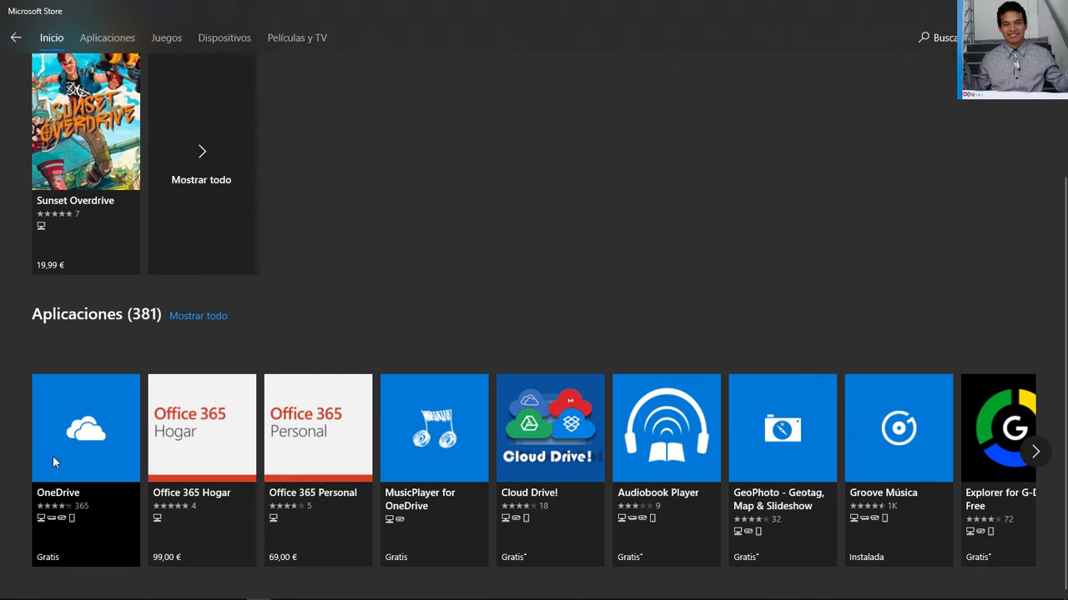
pyautogui.click(84, 439)
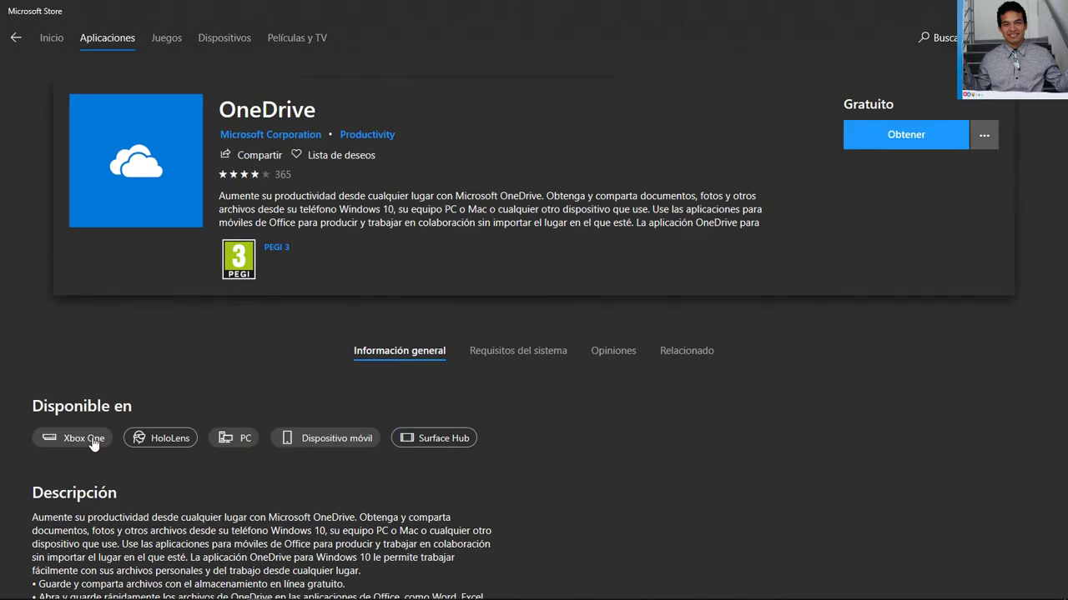
pyautogui.click(227, 240)
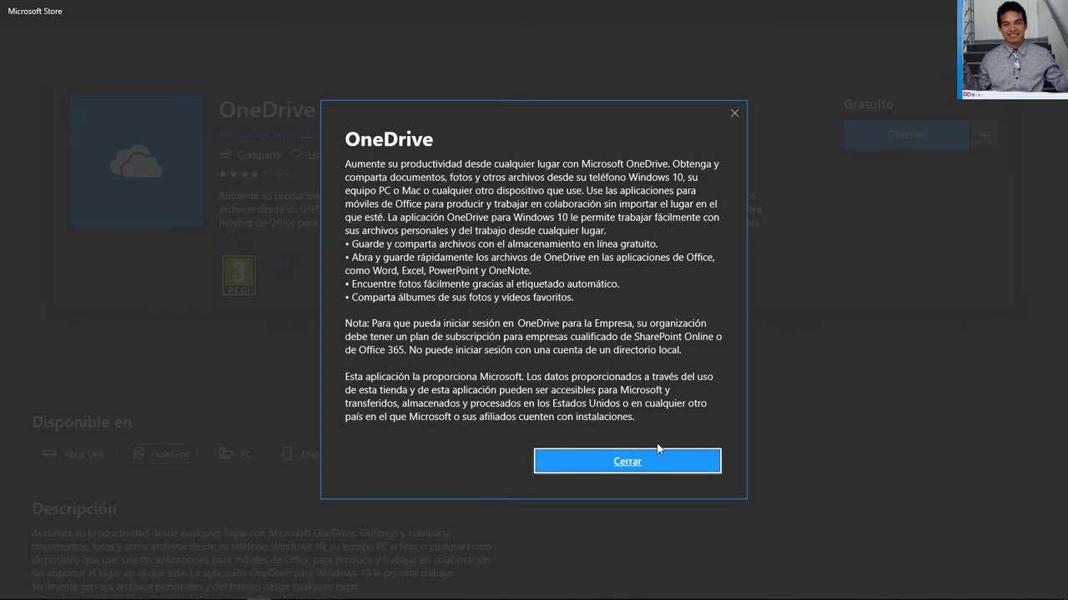
pyautogui.click(656, 463)
pyautogui.scroll(-15, 306, 337)
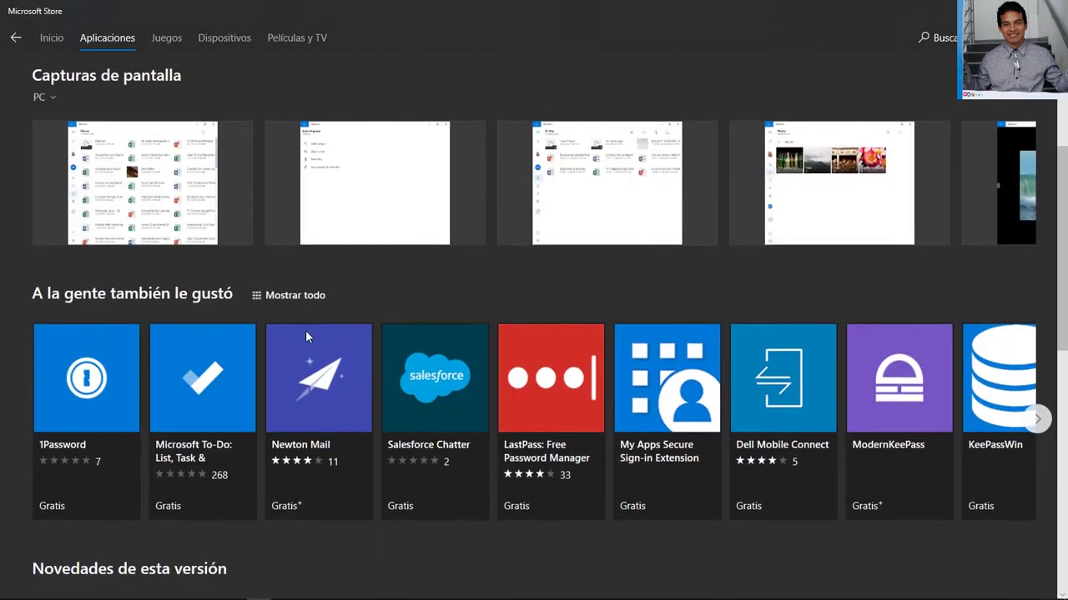
pyautogui.scroll(15, 307, 336)
pyautogui.scroll(1, 305, 336)
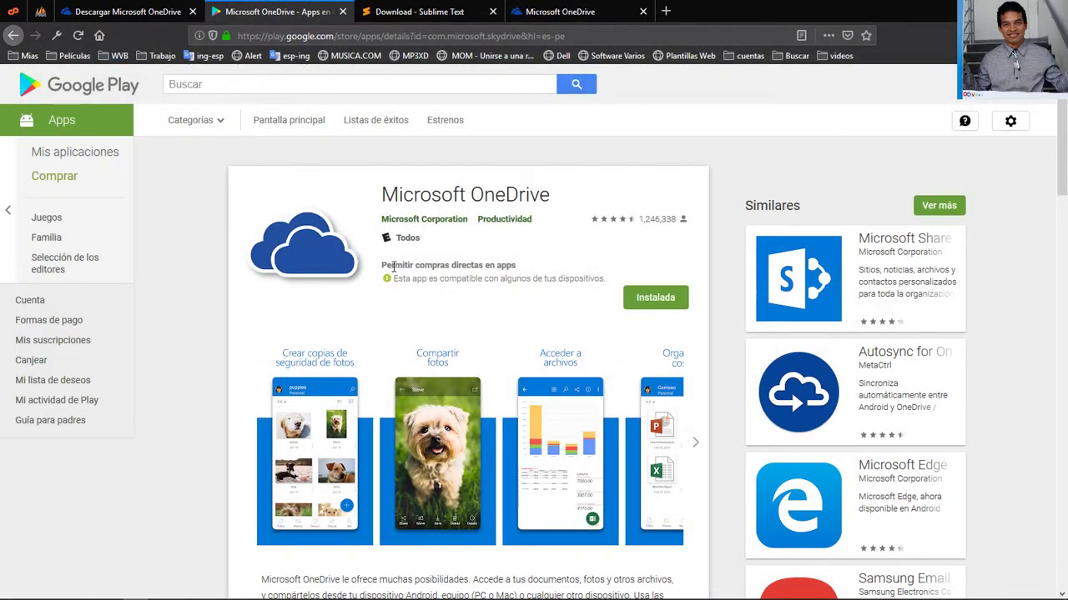
# Check the Google Play page's in-app purchases line and compatible devices, then close that tab
pyautogui.moveTo(386, 265); pyautogui.dragTo(529, 273)
pyautogui.click(534, 279)
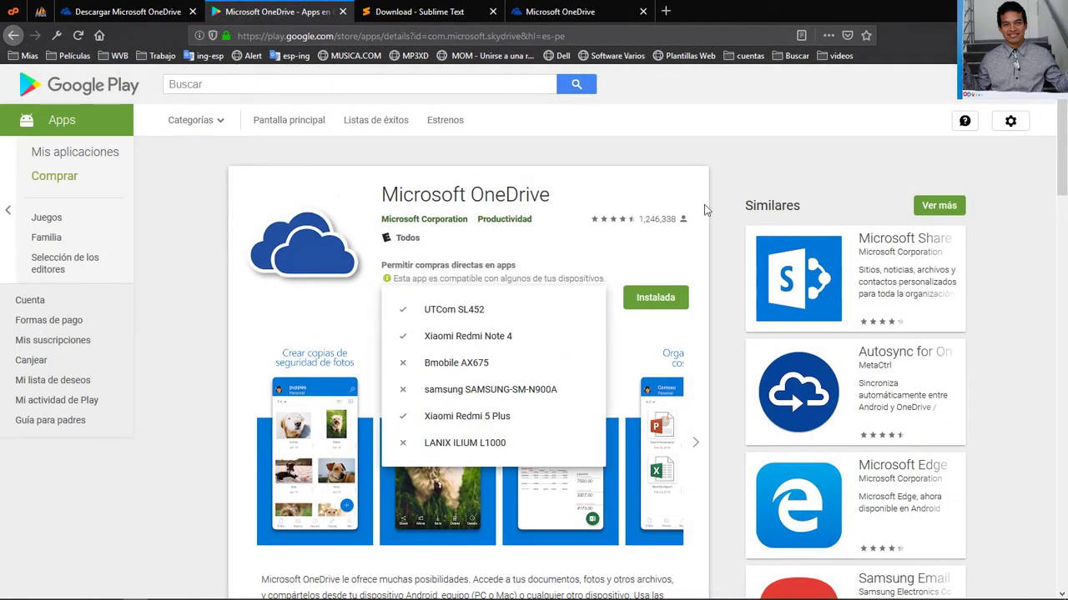
pyautogui.click(342, 12)
# Close the OneDrive download tab and highlight the Sublime Text free-evaluation licence paragraph
pyautogui.click(125, 12)
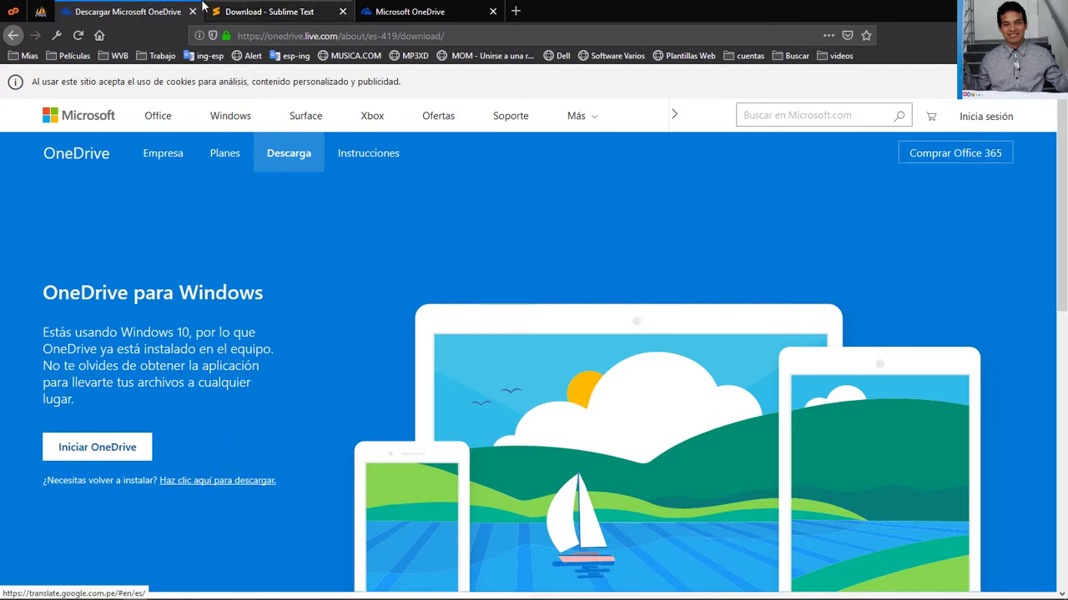
pyautogui.click(193, 12)
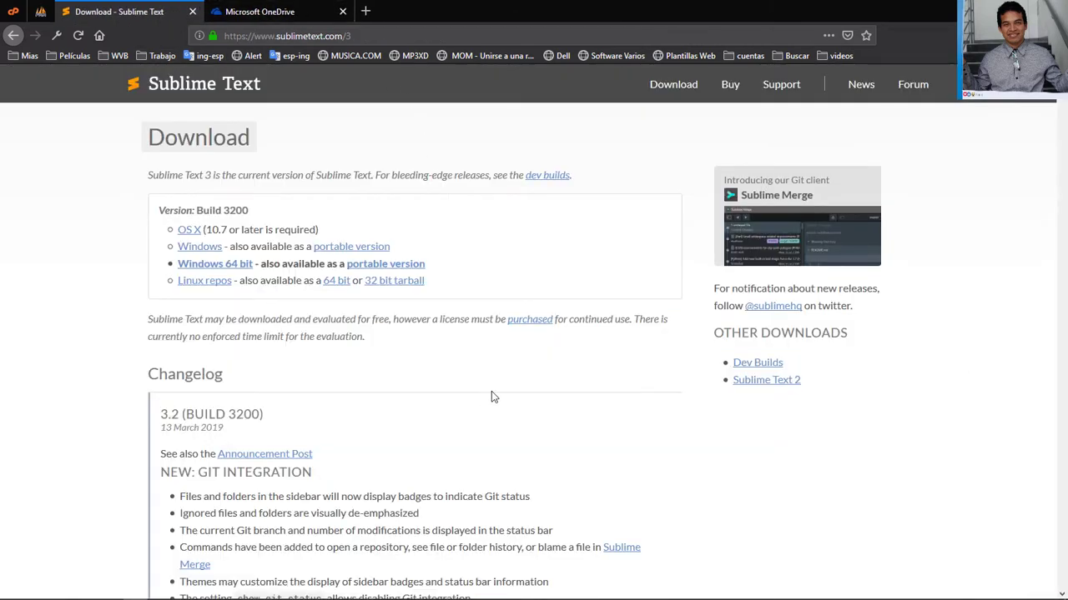
pyautogui.moveTo(148, 319); pyautogui.dragTo(411, 337)
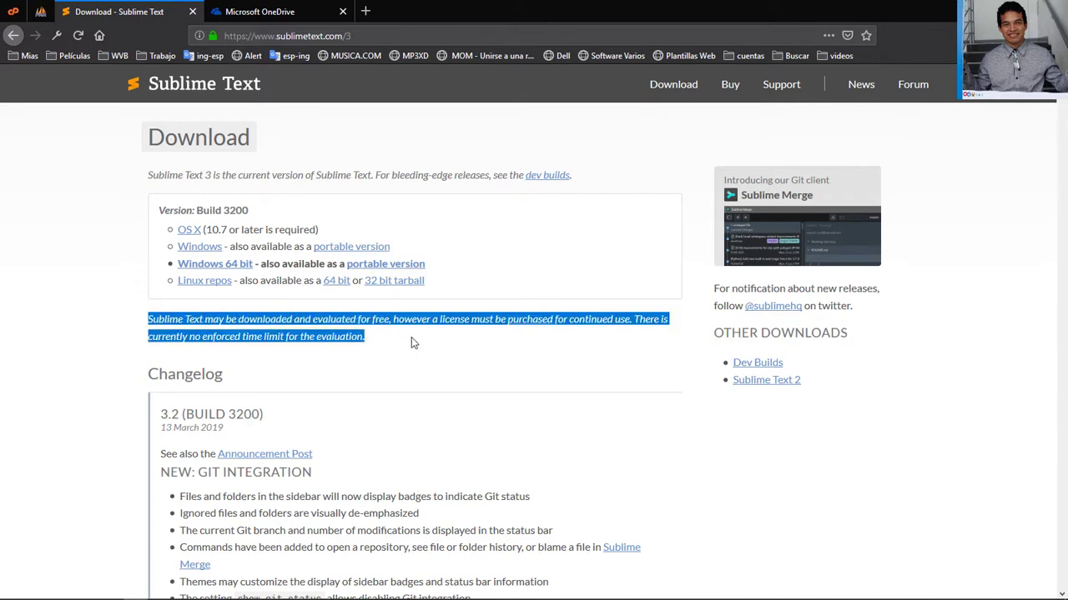
pyautogui.click(411, 337)
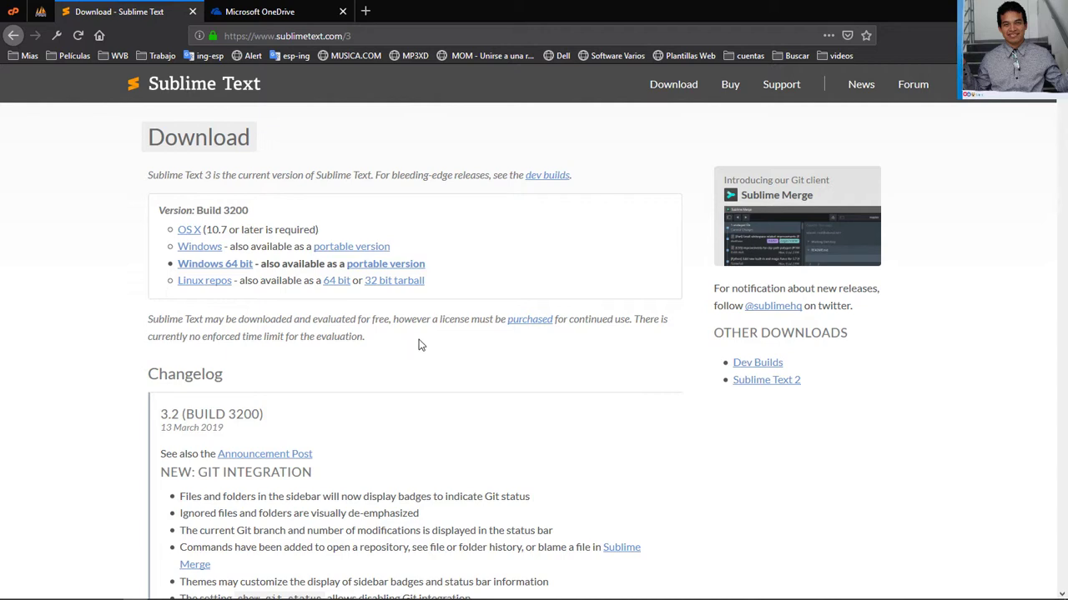
pyautogui.moveTo(767, 598)
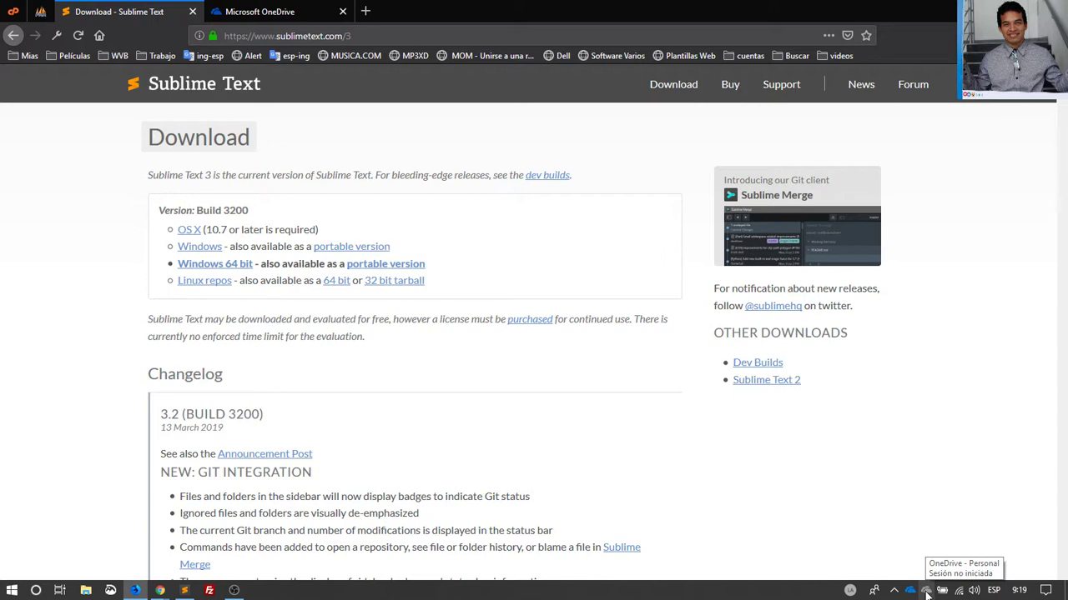
# Confirm in the tray status that OneDrive isn't signed in, then close the Sublime Text tab
pyautogui.click(925, 593)
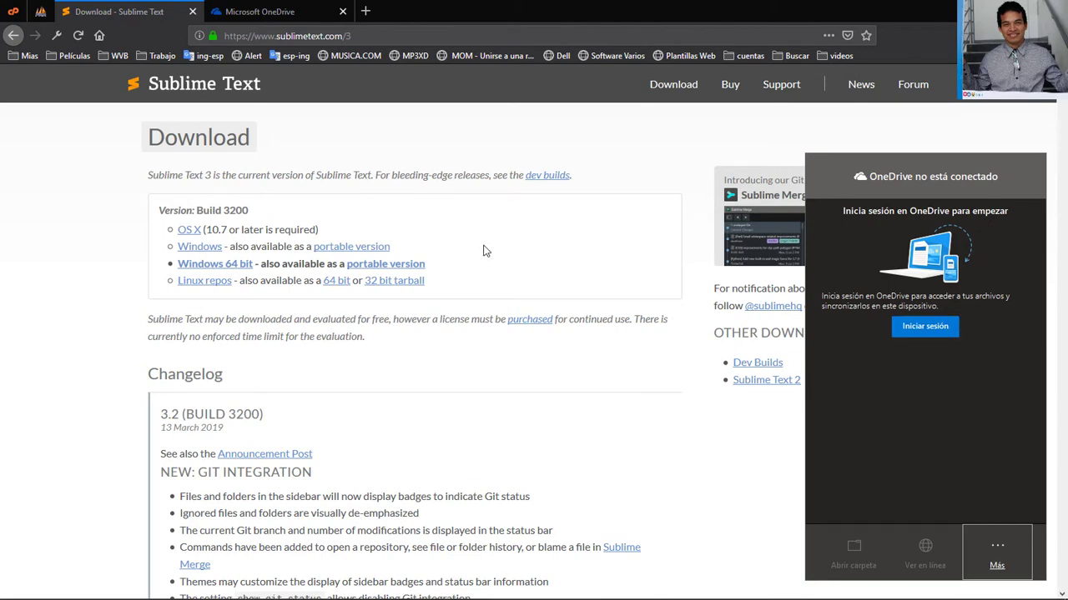
pyautogui.click(343, 170)
pyautogui.click(192, 12)
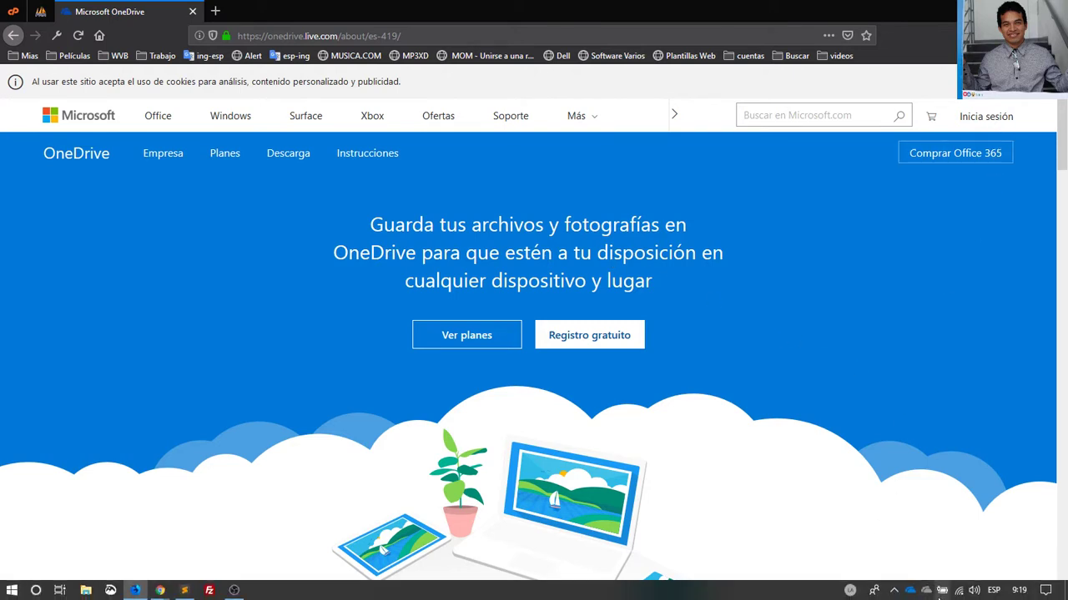
# Submit the account e-mail on OneDrive's sign-in page, then bring the Chrome OneDrive window forward
pyautogui.click(980, 121)
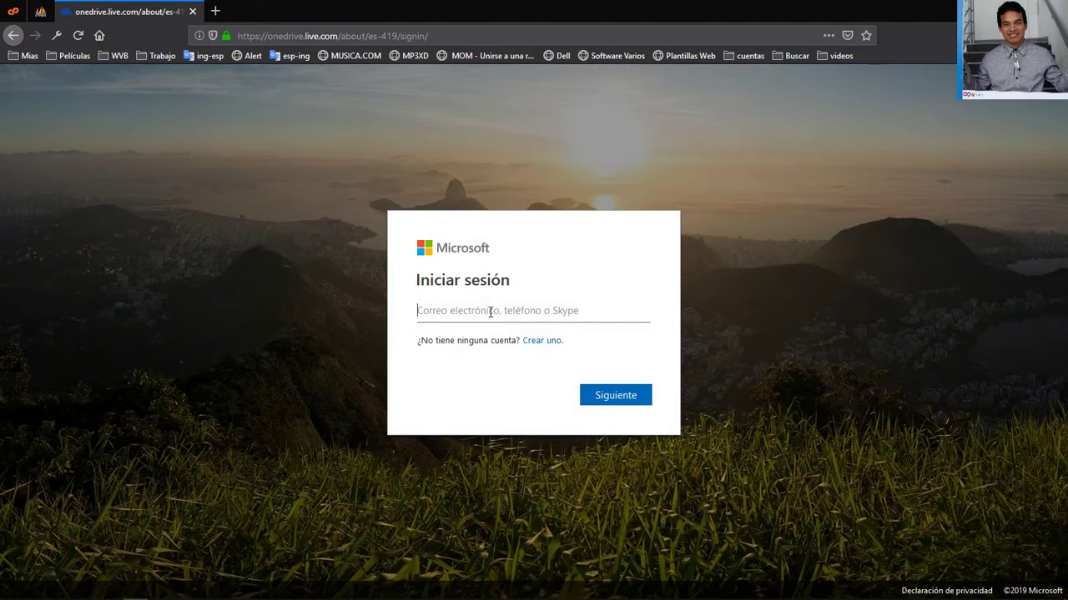
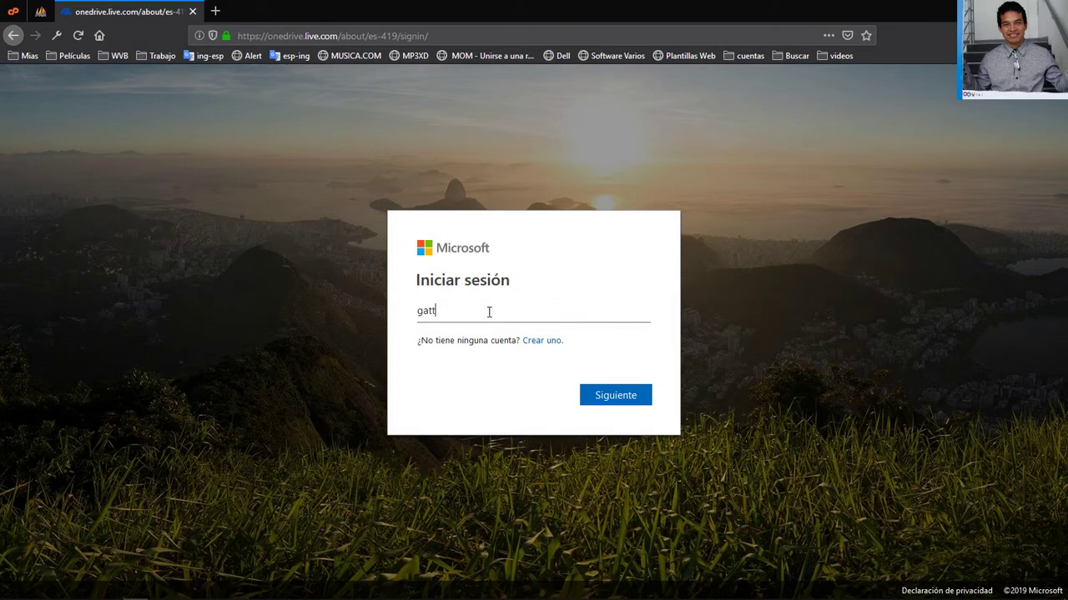
pyautogui.click(617, 395)
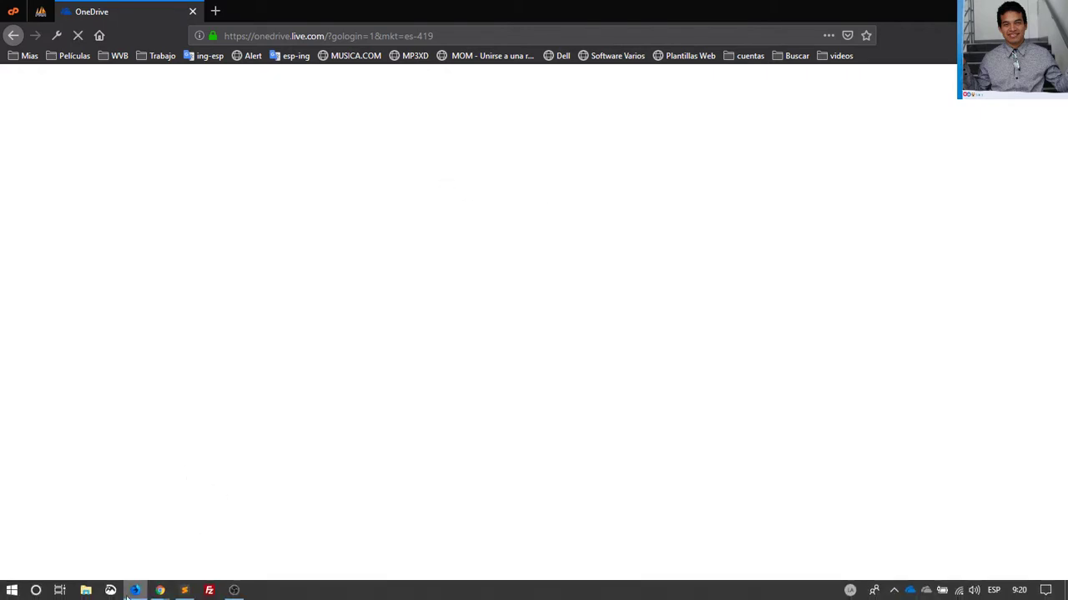
pyautogui.moveTo(161, 592)
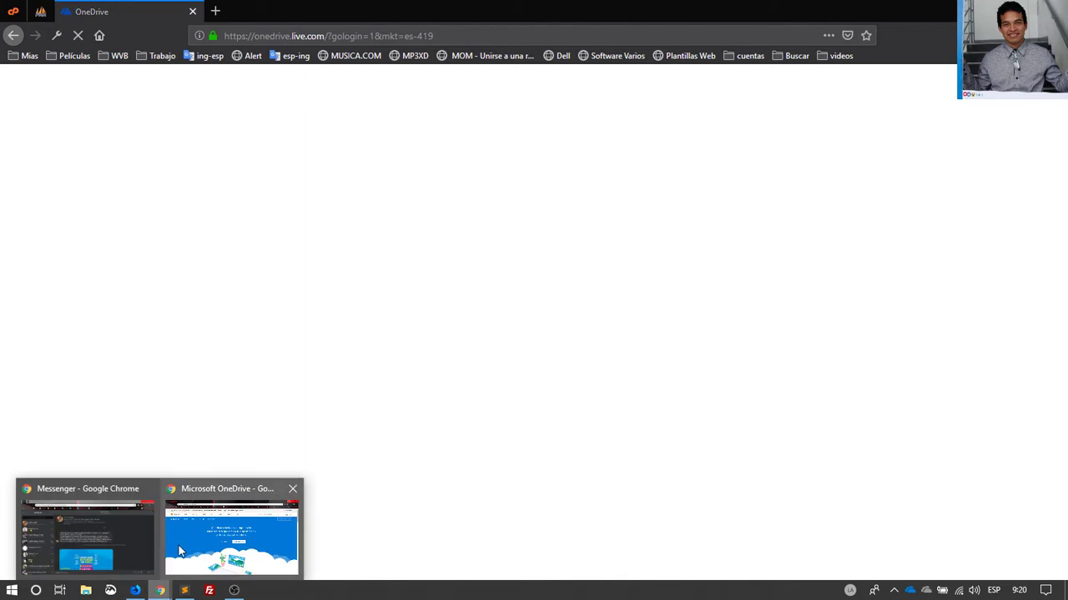
pyautogui.click(179, 550)
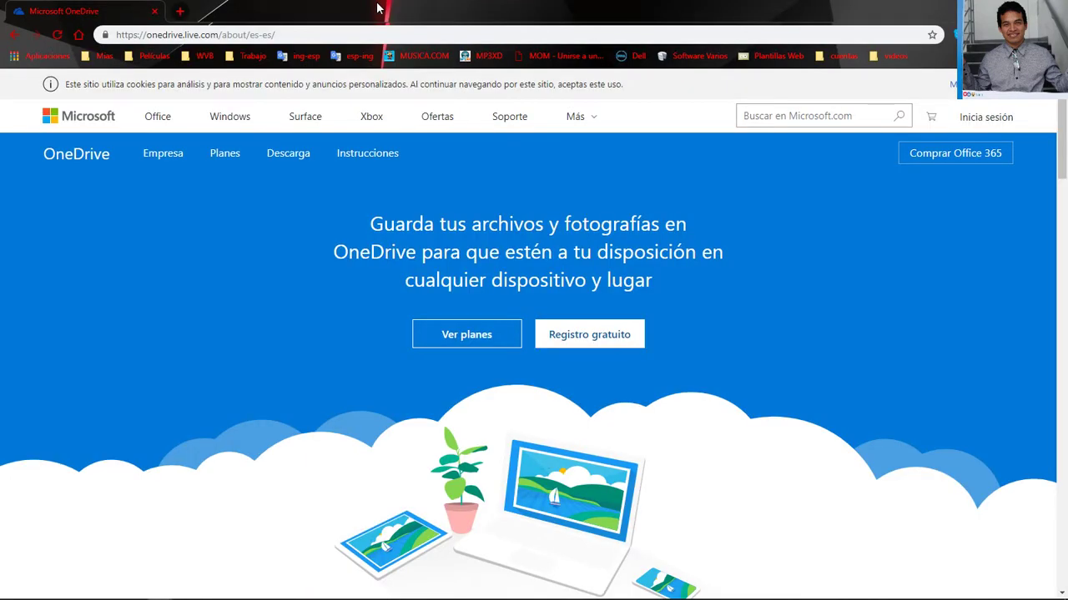
# Return to the OneDrive page in Firefox with Alt+Tab
pyautogui.hotkey('alt', 'Tab')
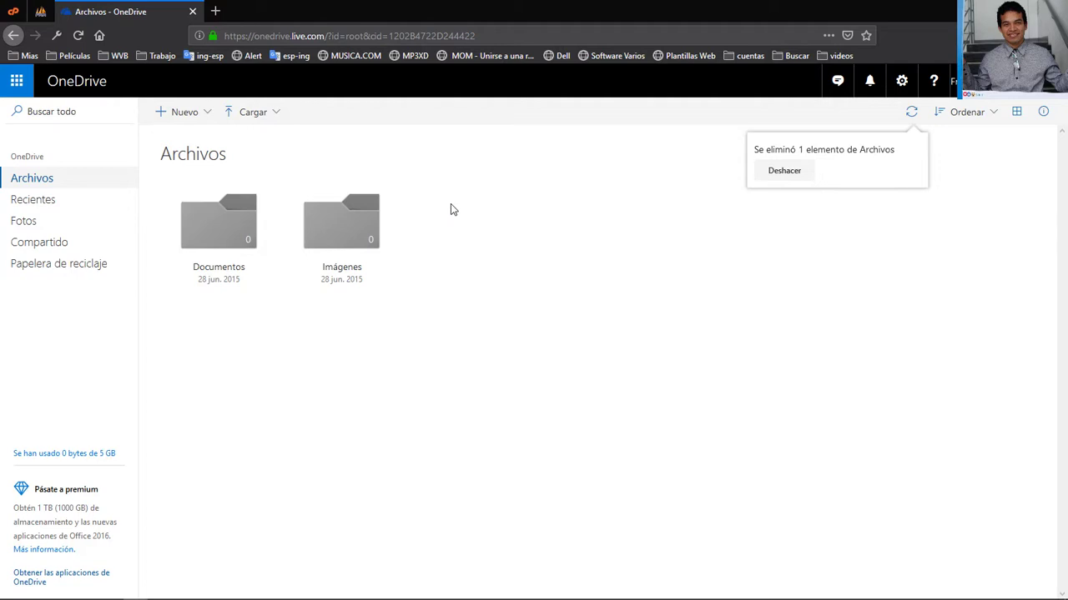
# Reload the OneDrive Archivos page with F5
pyautogui.press('F5')
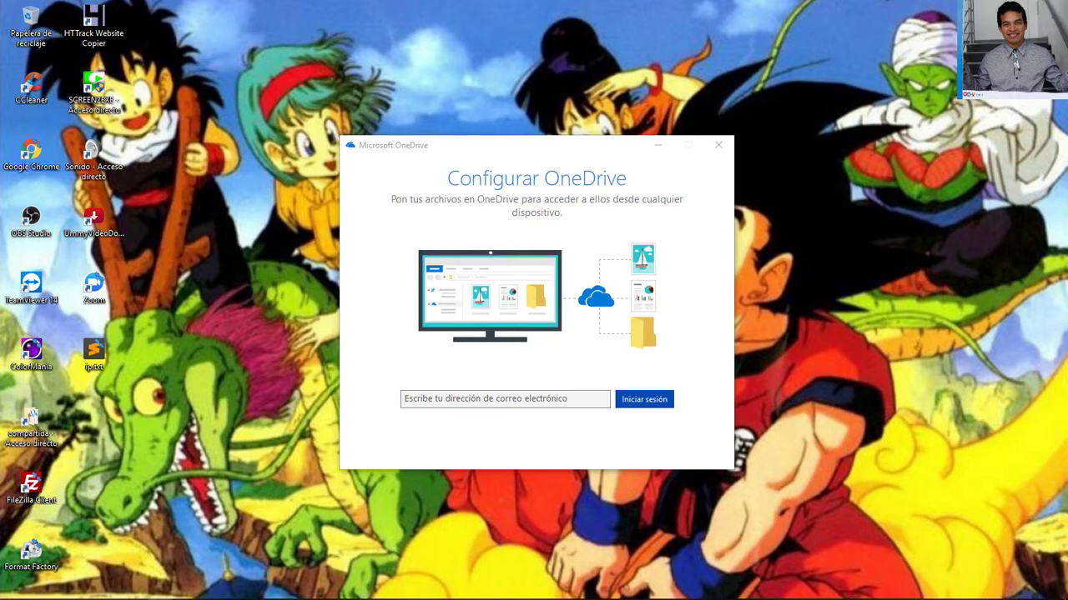
# Enter and submit the account e-mail in the OneDrive desktop setup
pyautogui.click(516, 400)
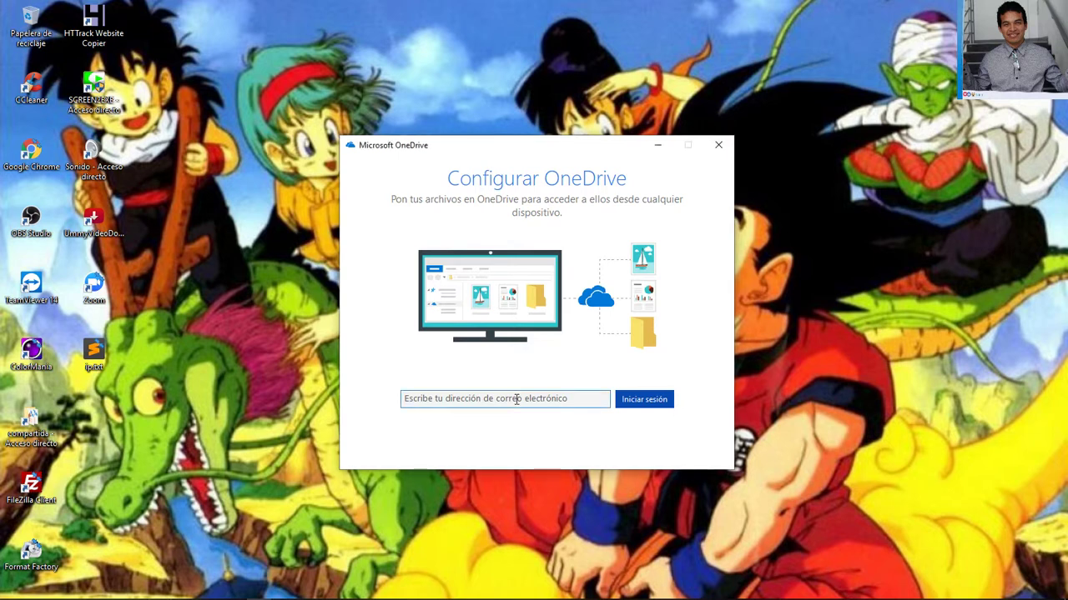
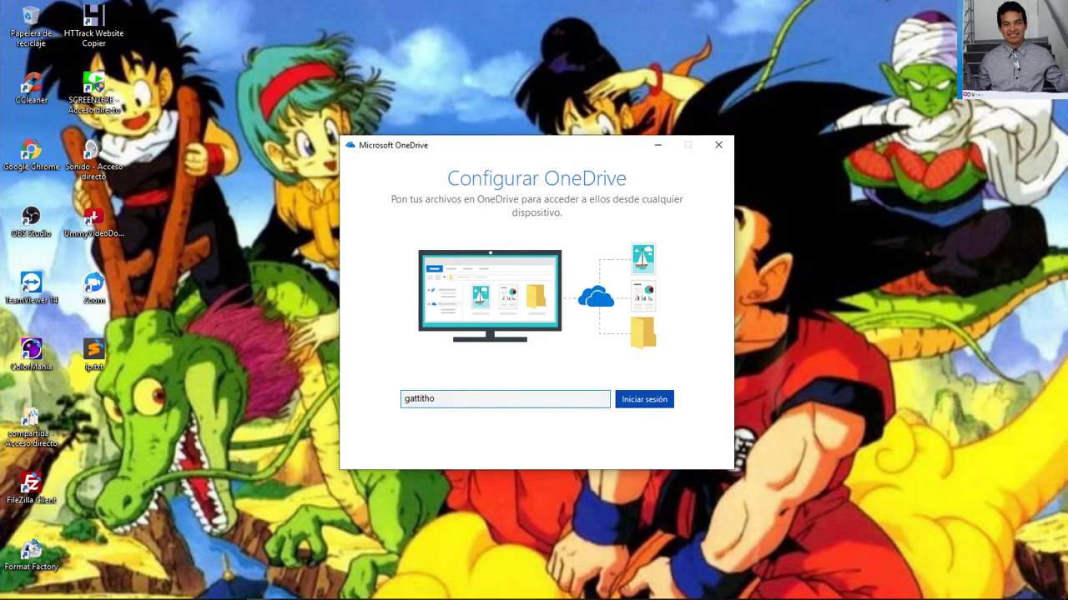
pyautogui.press('Return')
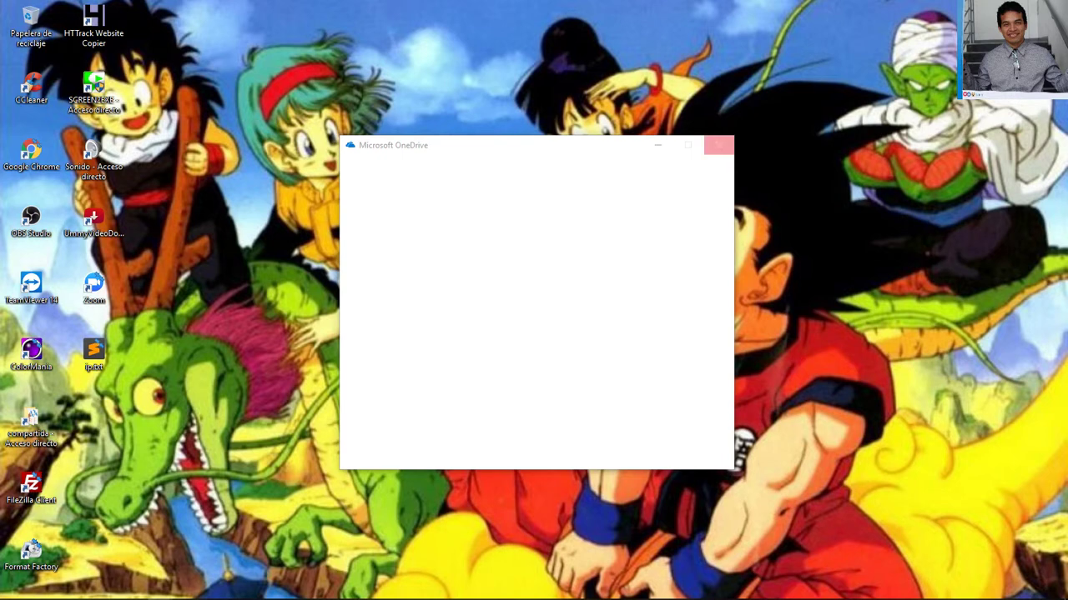
# Close the blank OneDrive window and the browser, dismiss the notification, and refresh the desktop
pyautogui.click(718, 145)
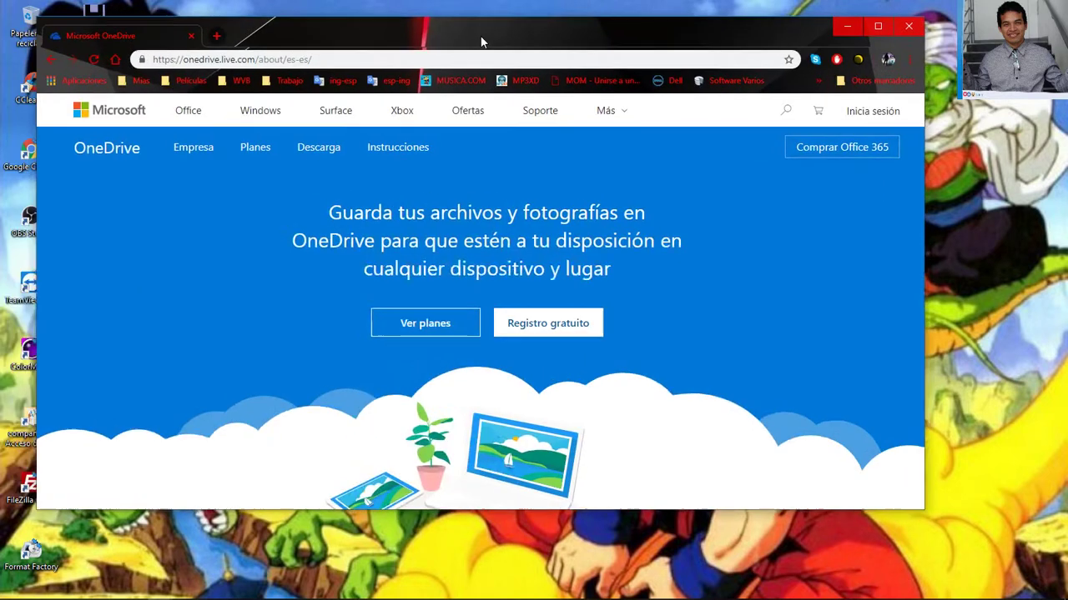
pyautogui.click(887, 29)
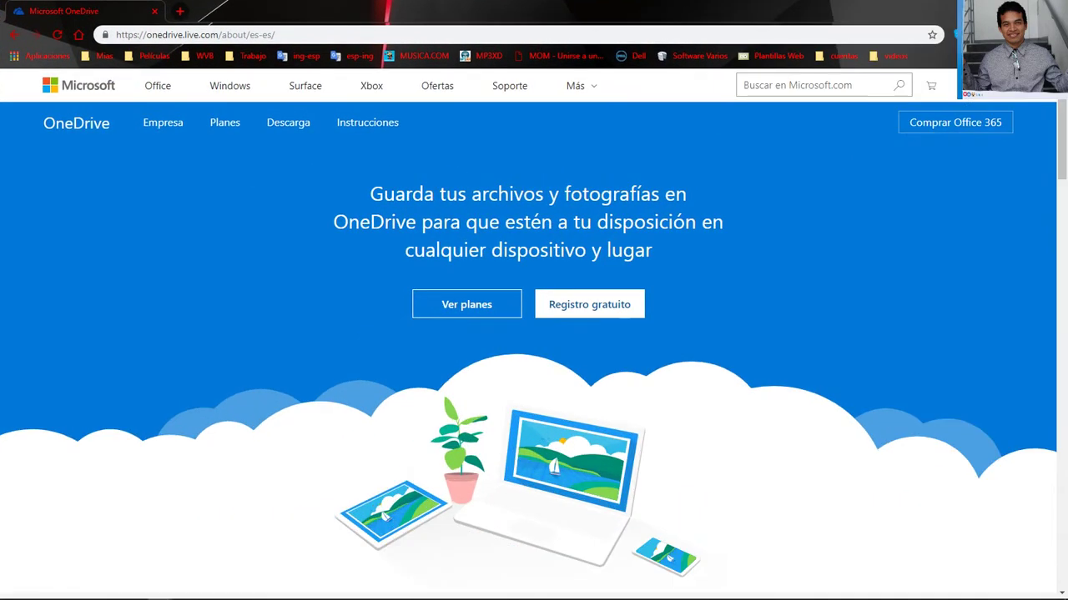
pyautogui.hotkey('alt', 'F4')
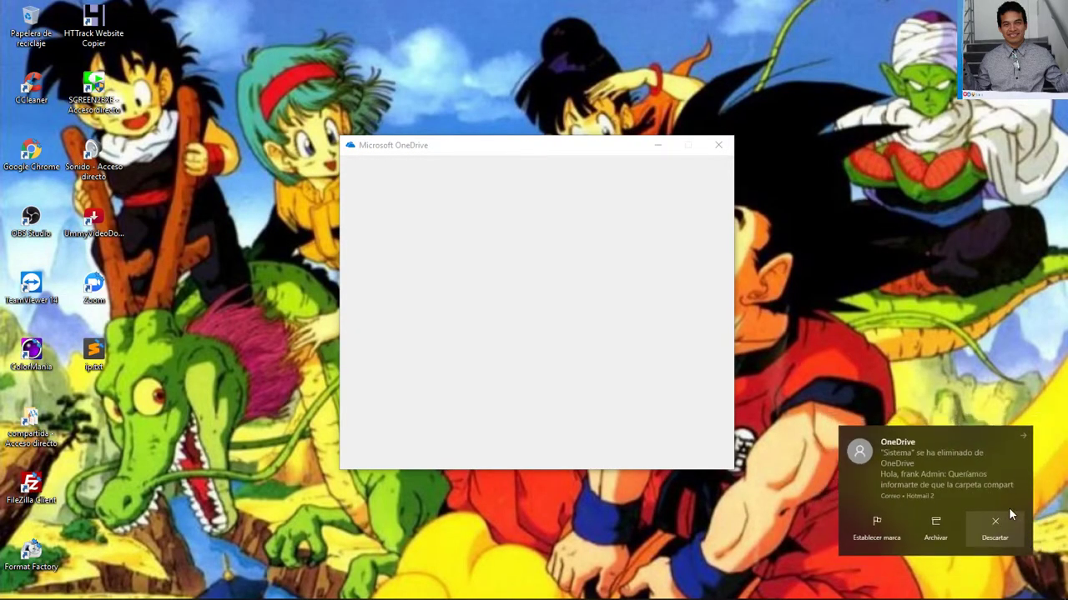
pyautogui.click(1009, 538)
pyautogui.rightClick(851, 171)
pyautogui.click(880, 214)
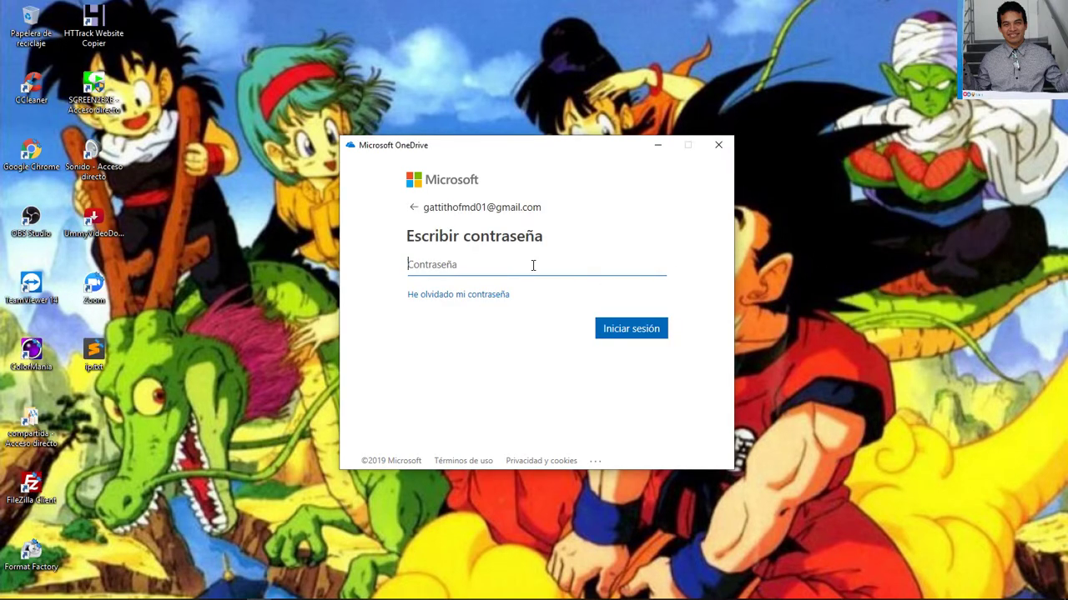
# Enter the account password to complete the OneDrive desktop sign-in
pyautogui.write('•••••••••••••')
pyautogui.rightClick(817, 168)
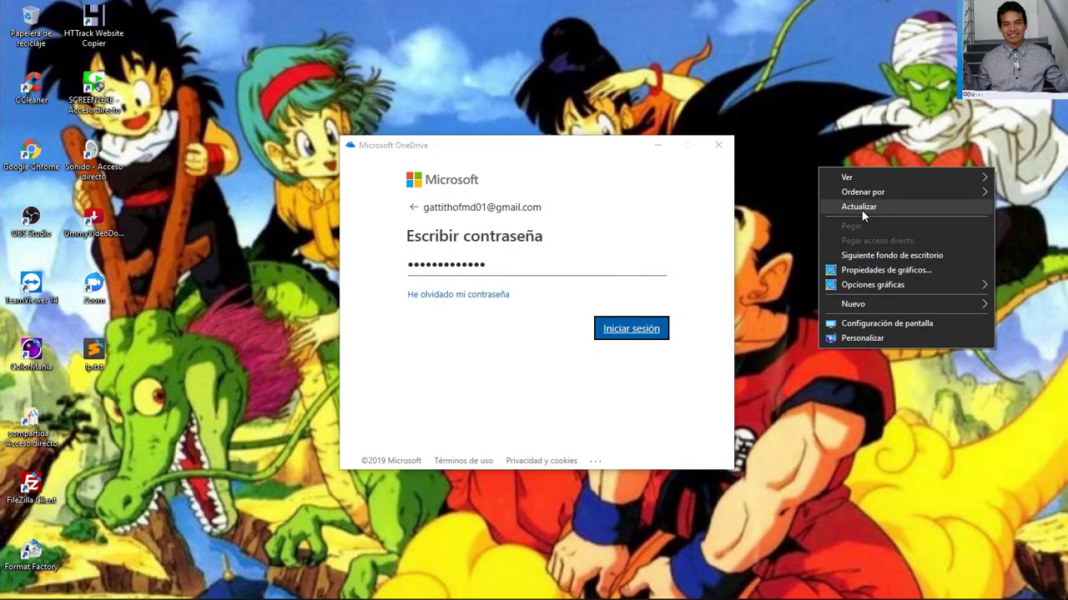
pyautogui.click(862, 210)
pyautogui.moveTo(931, 595)
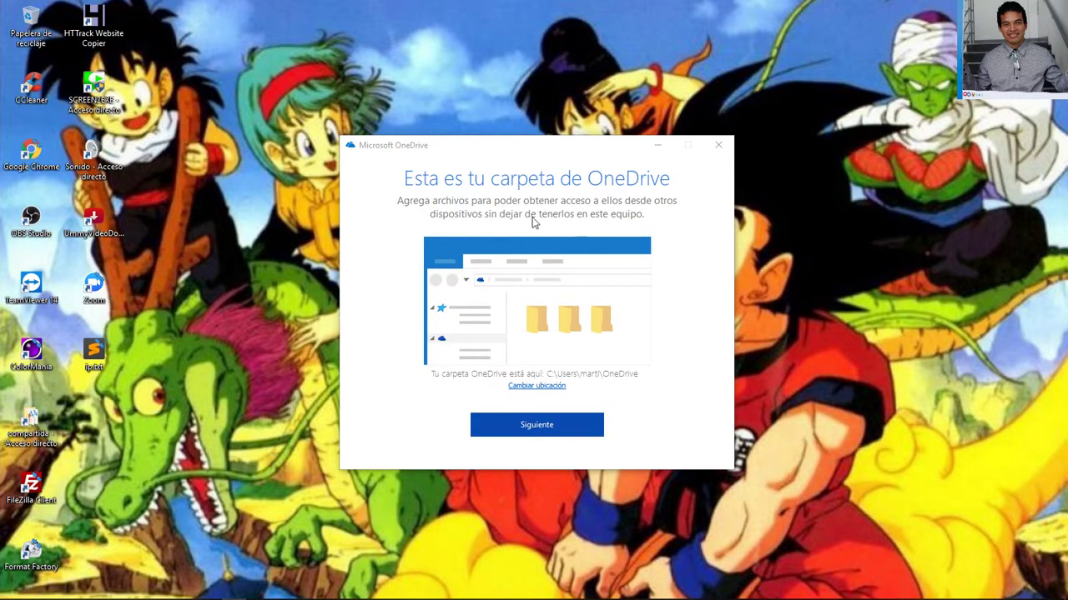
# Accept the proposed OneDrive folder and choose 'Usar esta ubicación' despite its existing files
pyautogui.click(401, 185)
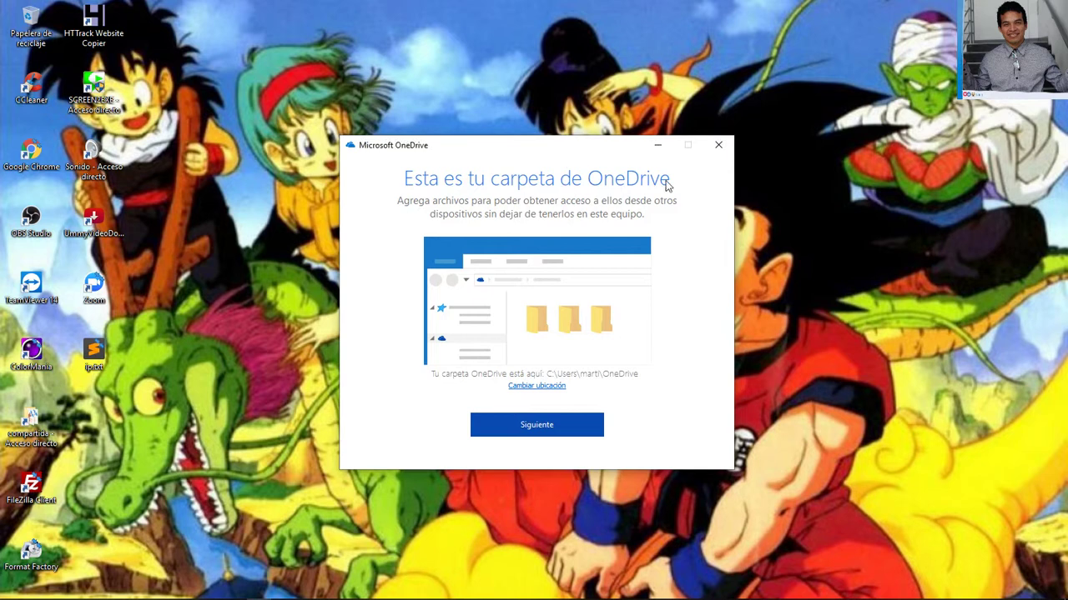
pyautogui.click(560, 430)
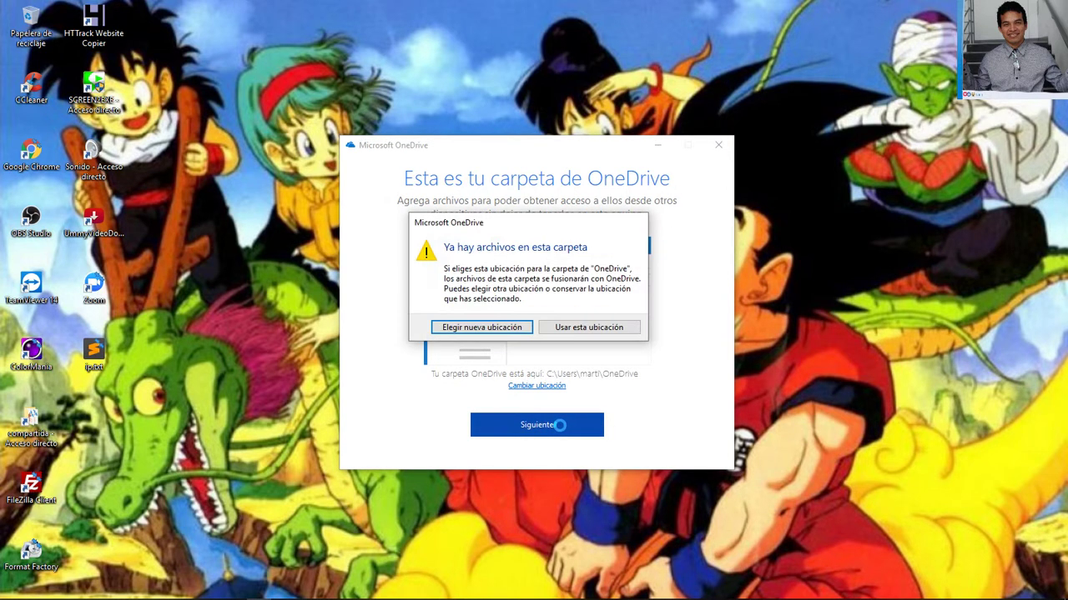
pyautogui.click(564, 329)
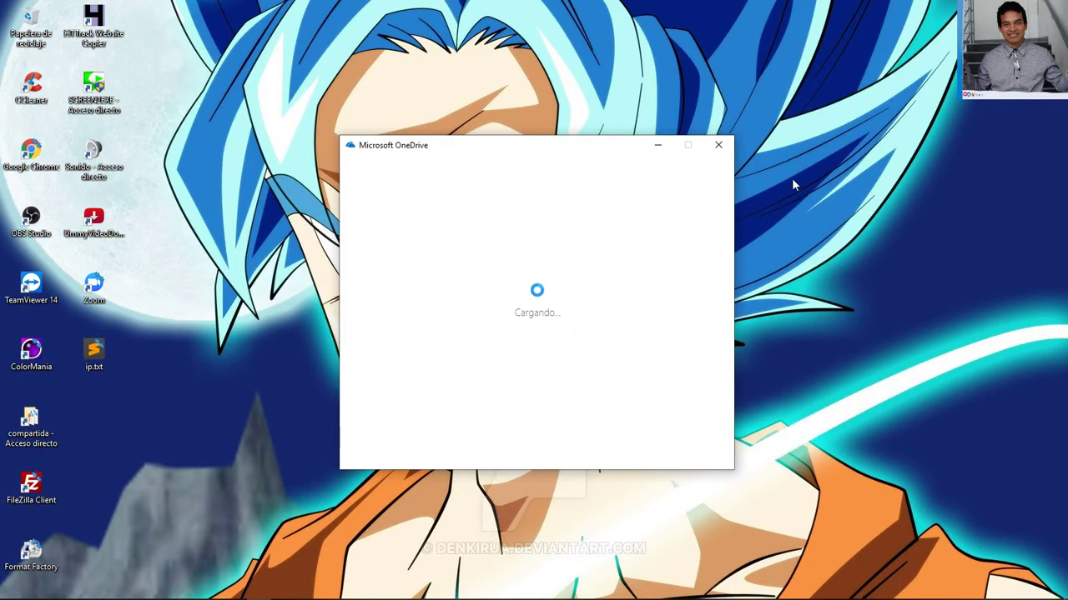
# Decline OneDrive's premium upgrade offer with 'Ahora no'
pyautogui.moveTo(653, 583)
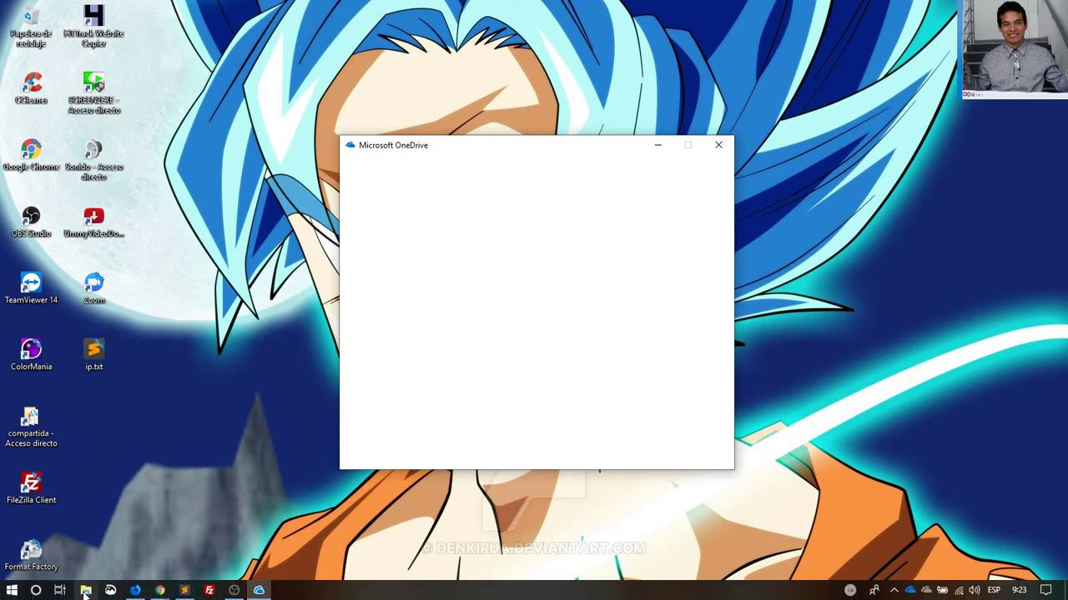
pyautogui.click(85, 591)
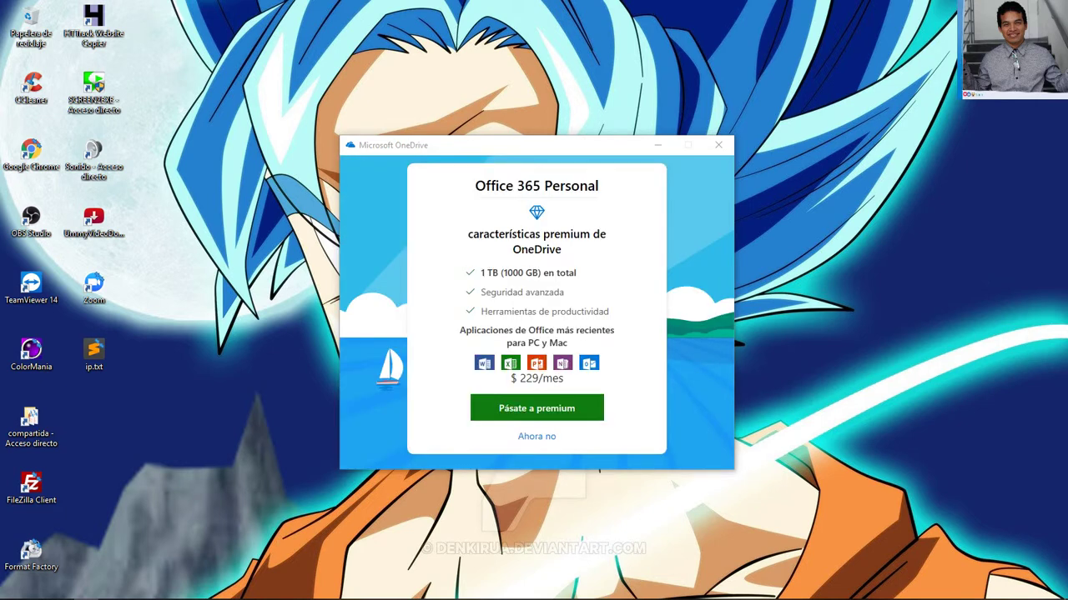
pyautogui.click(545, 437)
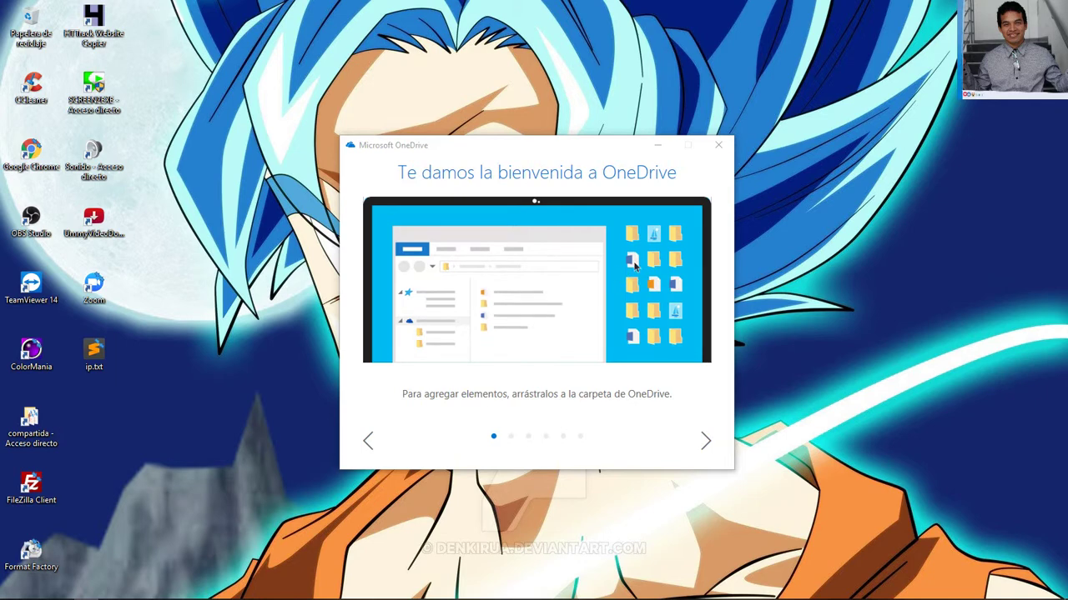
# Page through every welcome tour slide and finish with 'Abrir mi carpeta de OneDrive'
pyautogui.click(706, 442)
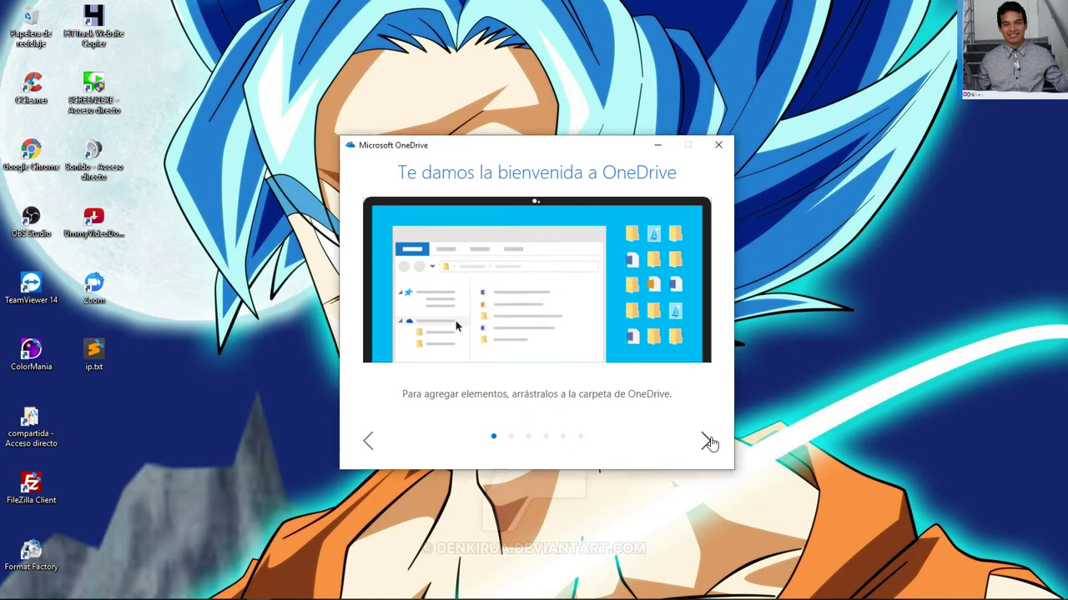
pyautogui.click(707, 443)
pyautogui.click(707, 444)
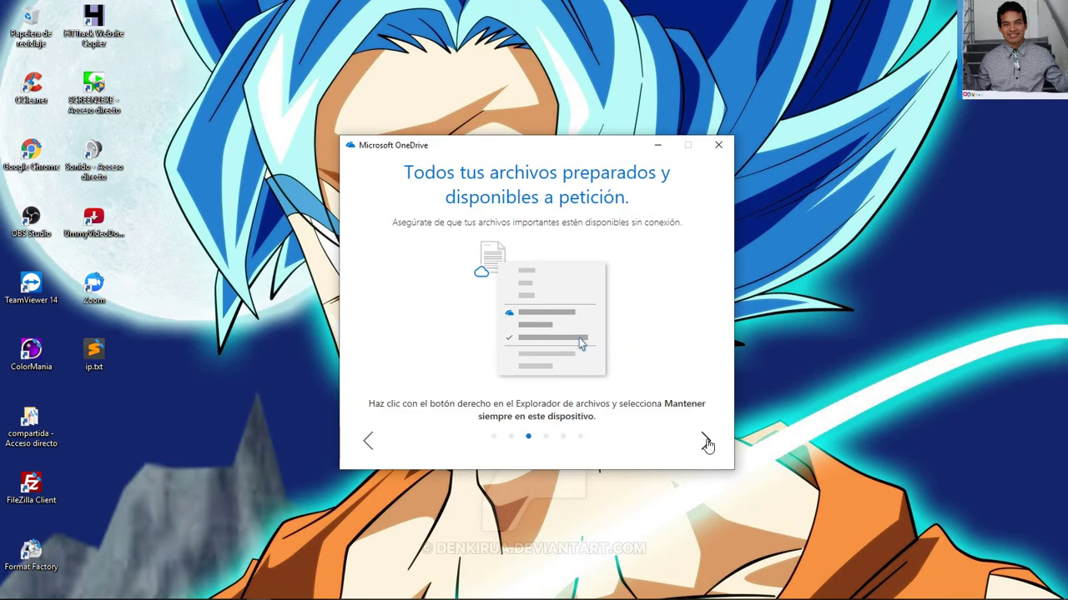
pyautogui.click(707, 444)
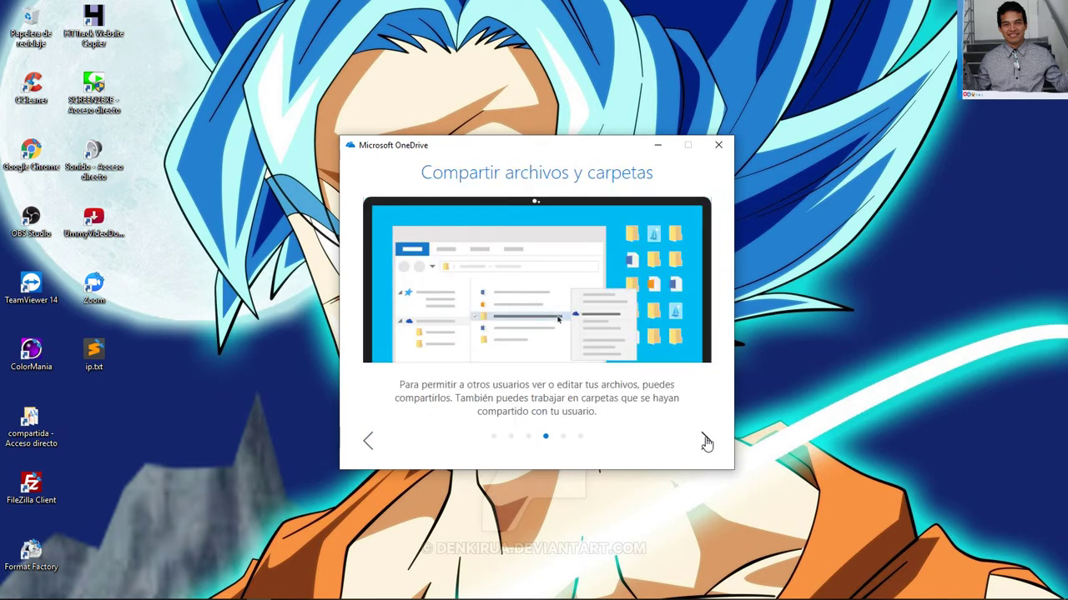
pyautogui.click(706, 443)
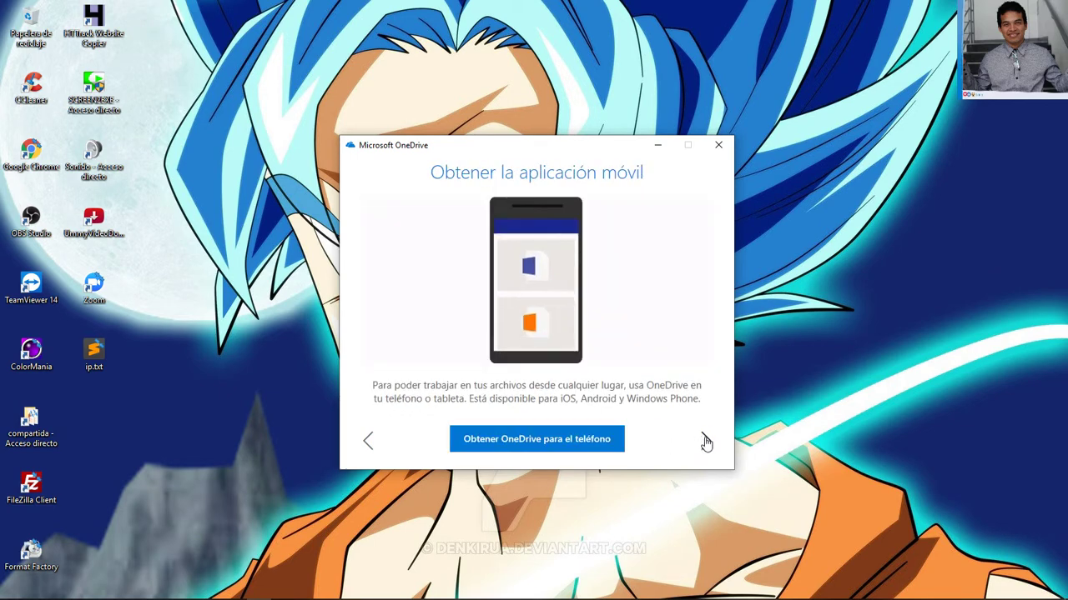
pyautogui.click(705, 442)
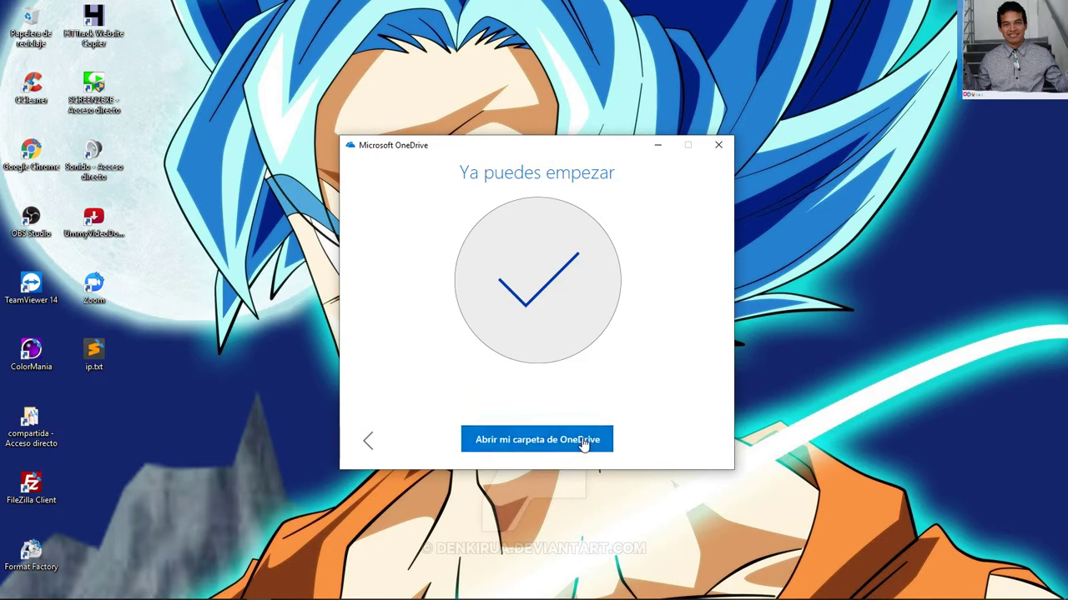
pyautogui.click(582, 442)
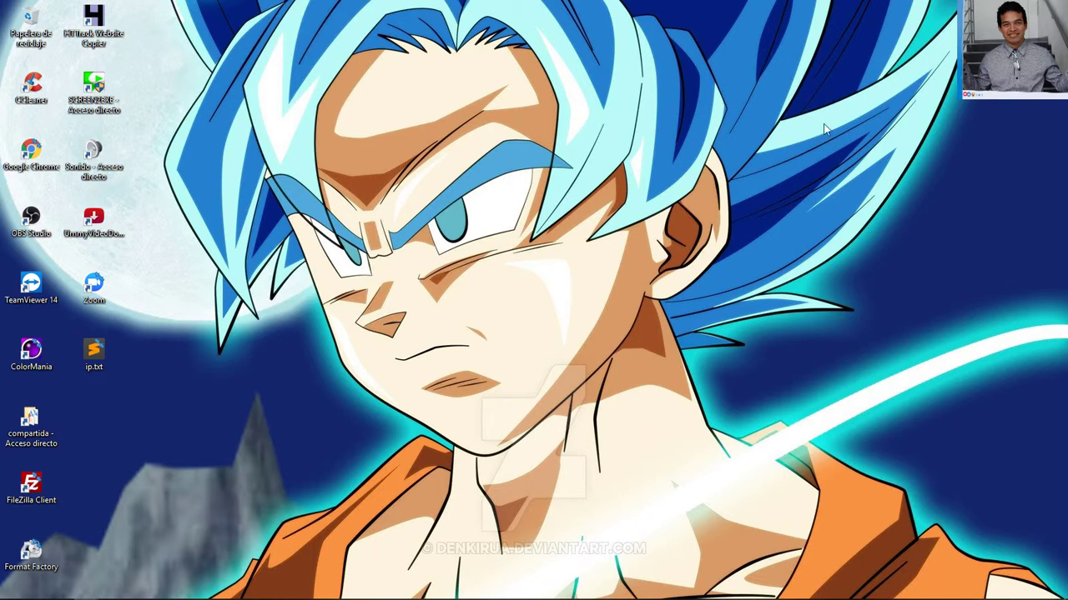
# Open OneDrive - Personal in a new File Explorer window and refresh the view
pyautogui.press('super+e')
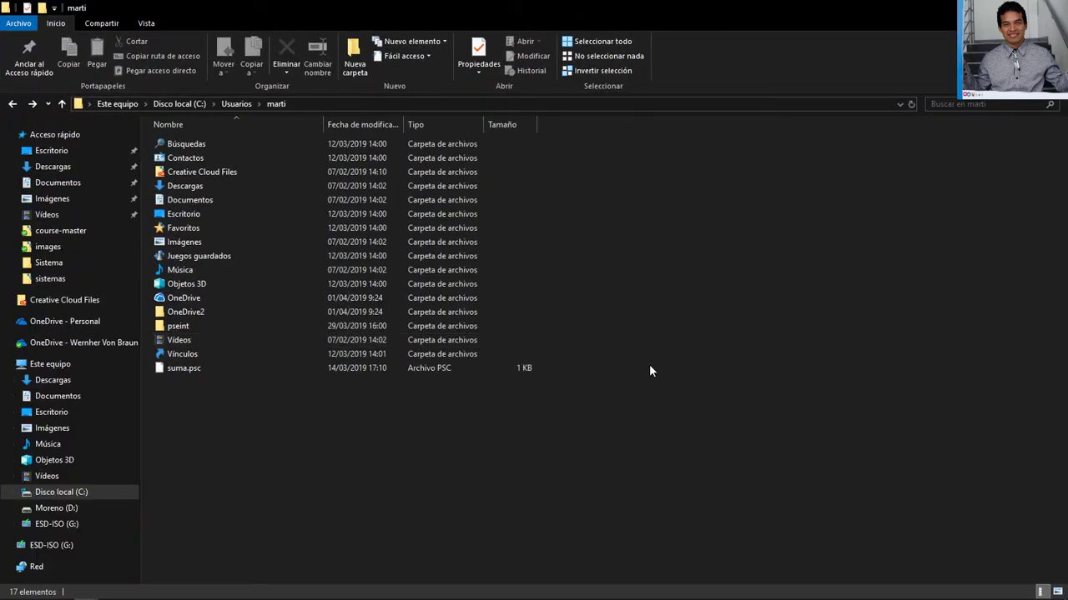
pyautogui.click(89, 325)
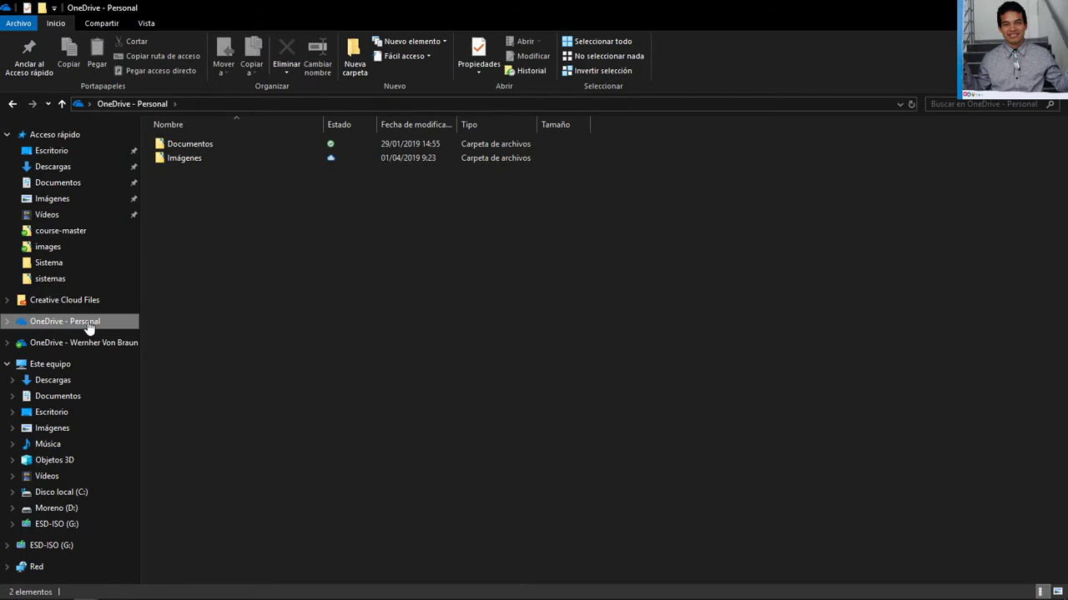
pyautogui.rightClick(316, 244)
pyautogui.click(387, 298)
pyautogui.rightClick(310, 256)
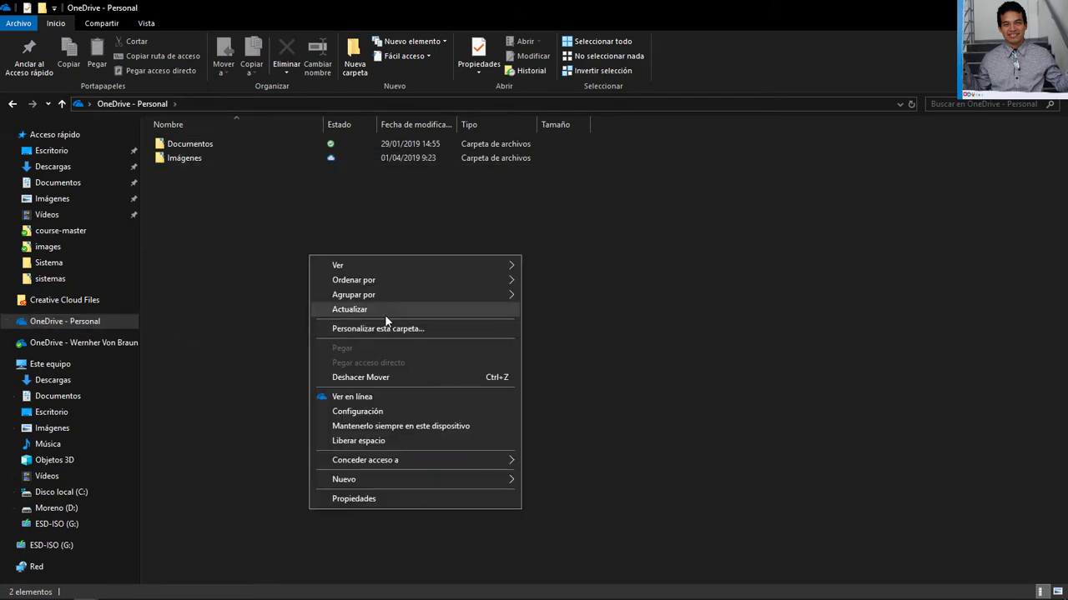
pyautogui.click(385, 315)
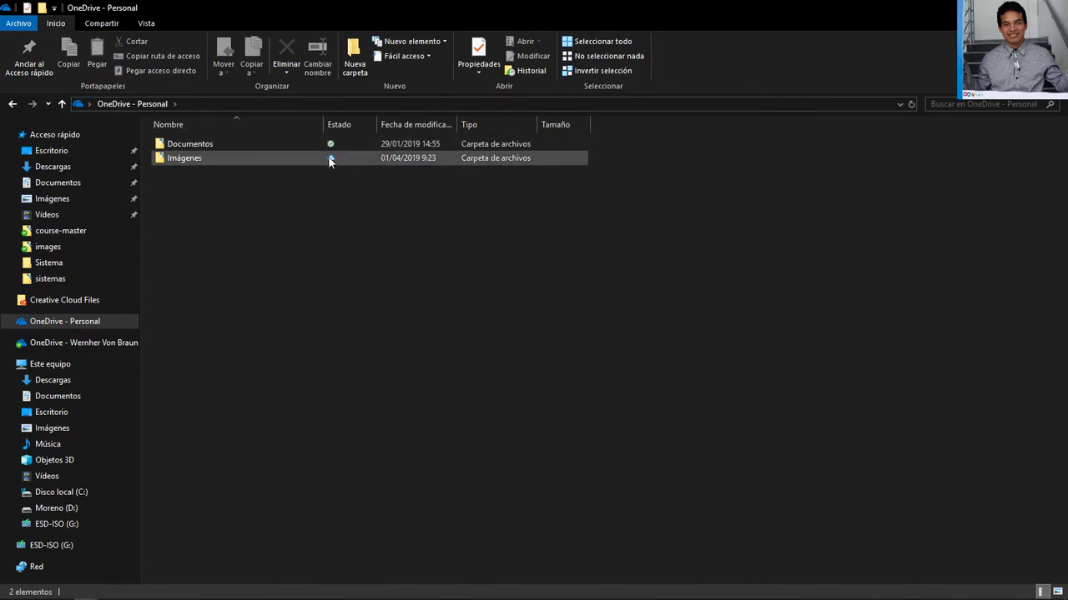
# Set Documentos and Imágenes to 'Mantenerlo siempre en este dispositivo', then refresh the sync status
pyautogui.click(333, 156)
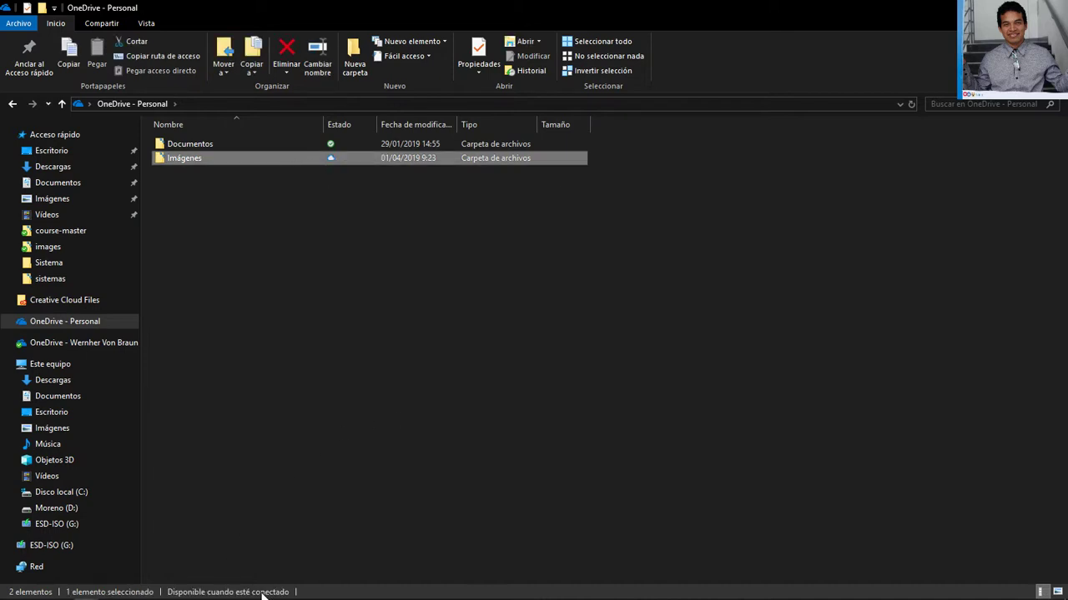
pyautogui.click(325, 145)
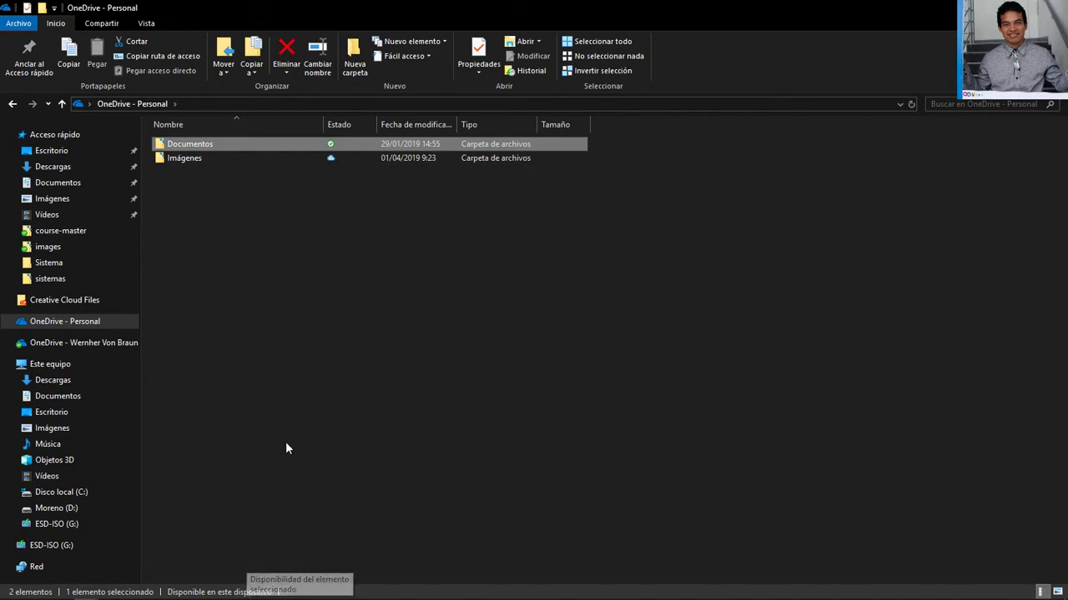
pyautogui.moveTo(266, 237); pyautogui.dragTo(244, 143)
pyautogui.rightClick(244, 143)
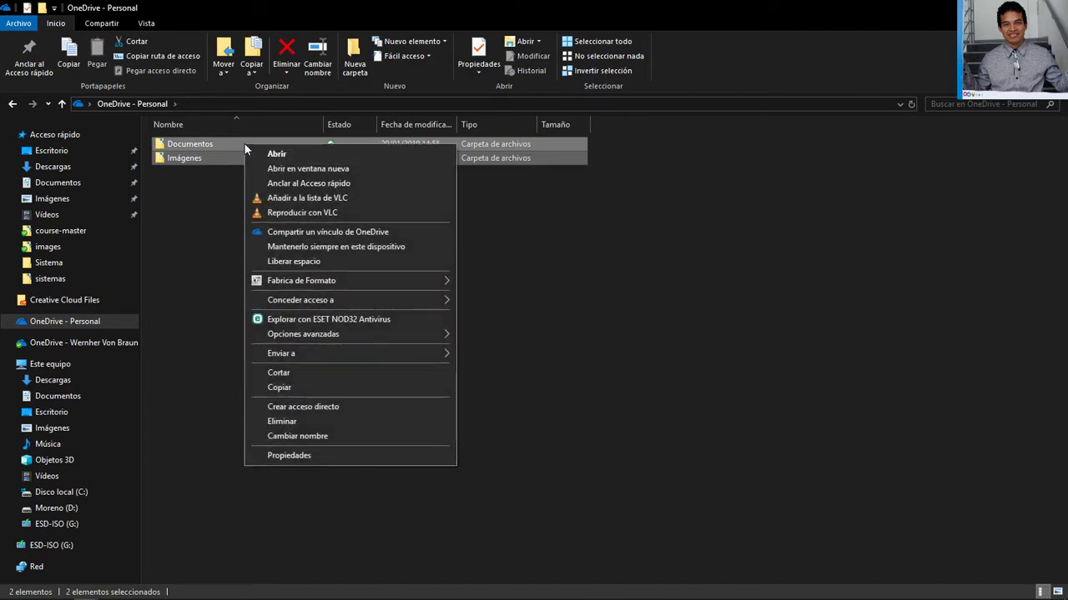
pyautogui.click(310, 248)
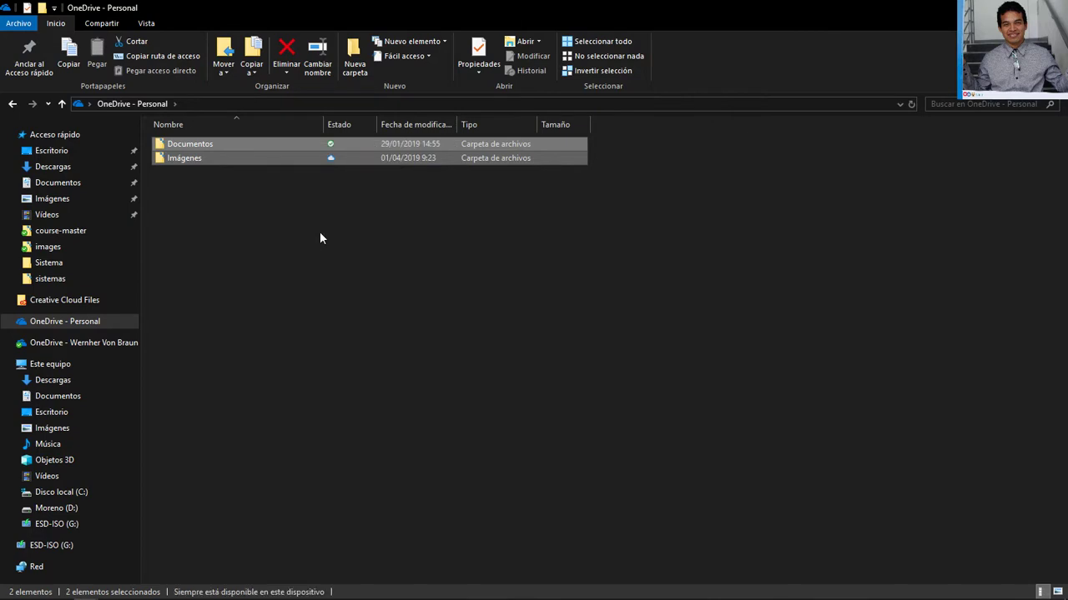
pyautogui.click(320, 233)
pyautogui.rightClick(322, 230)
pyautogui.click(472, 285)
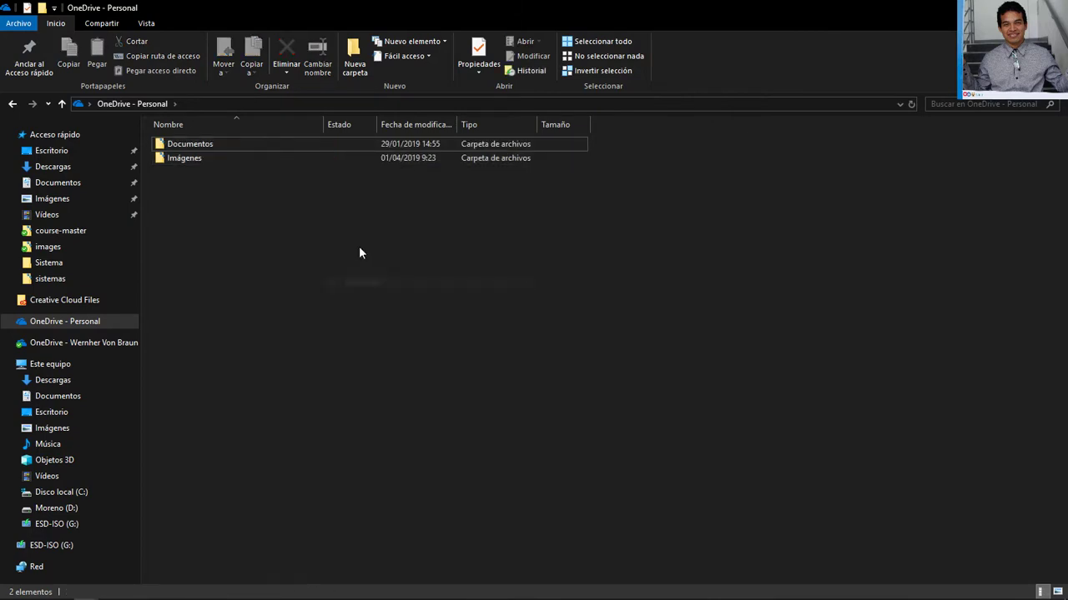
pyautogui.rightClick(445, 328)
pyautogui.click(463, 303)
# Create a new folder named 'Sistema Prueba' in OneDrive - Personal
pyautogui.click(355, 58)
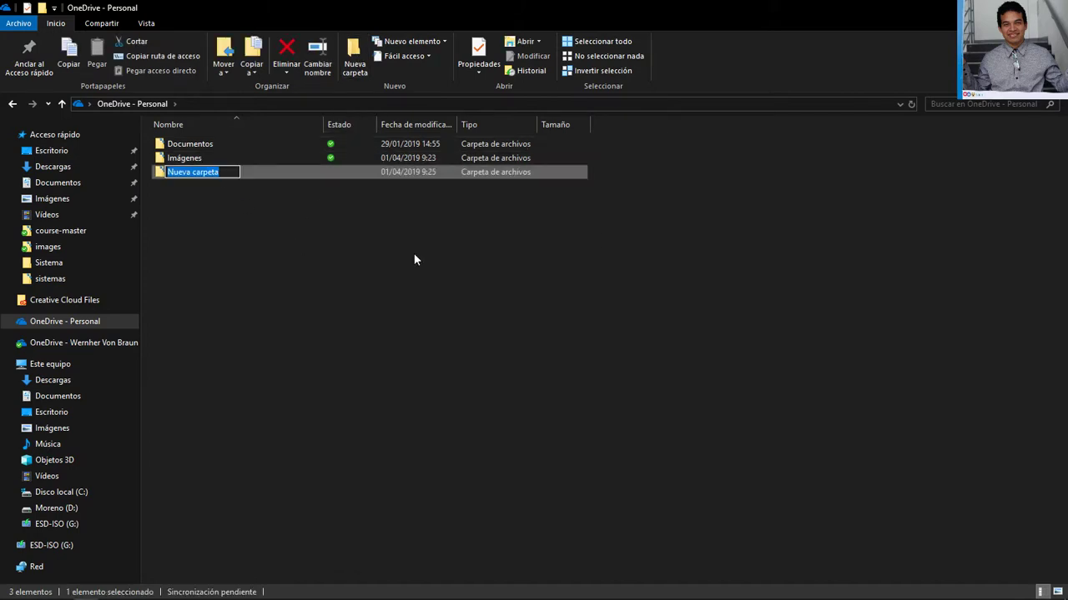
pyautogui.write('Sistema')
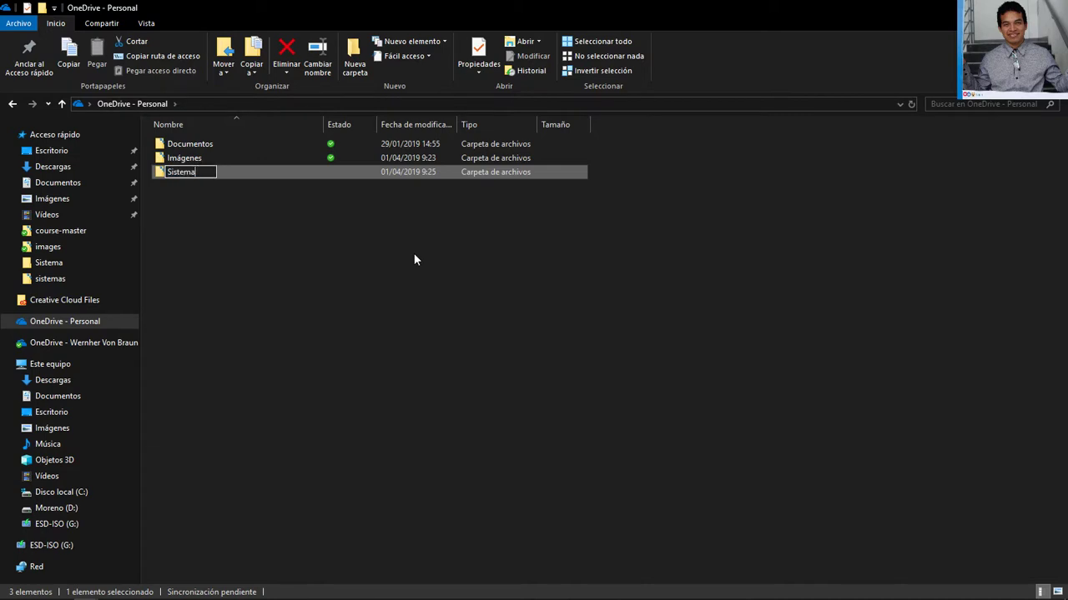
pyautogui.write(' P')
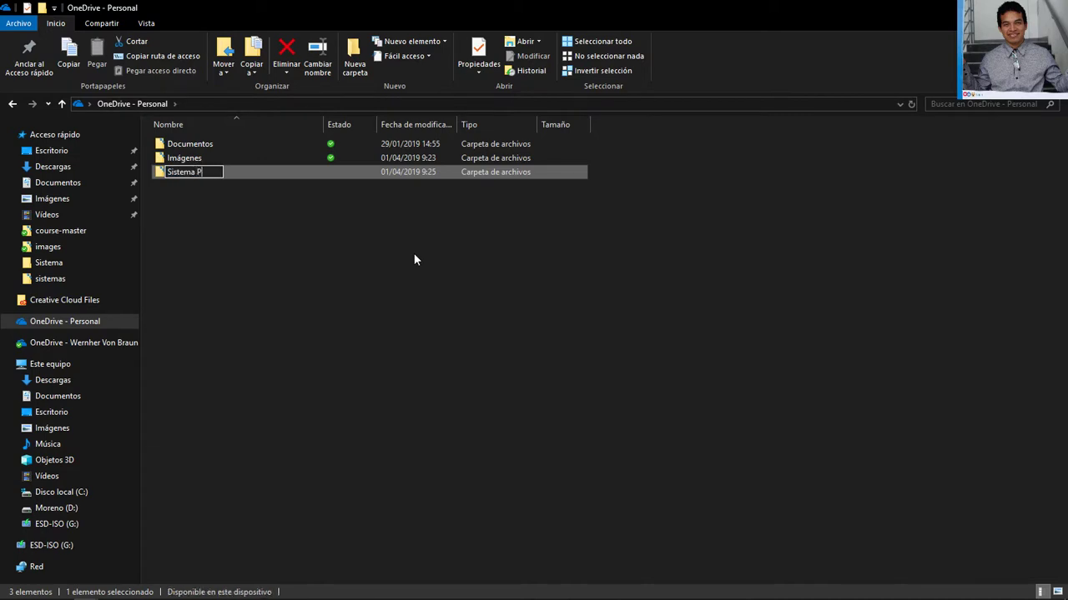
pyautogui.write('rueba')
pyautogui.press('Return')
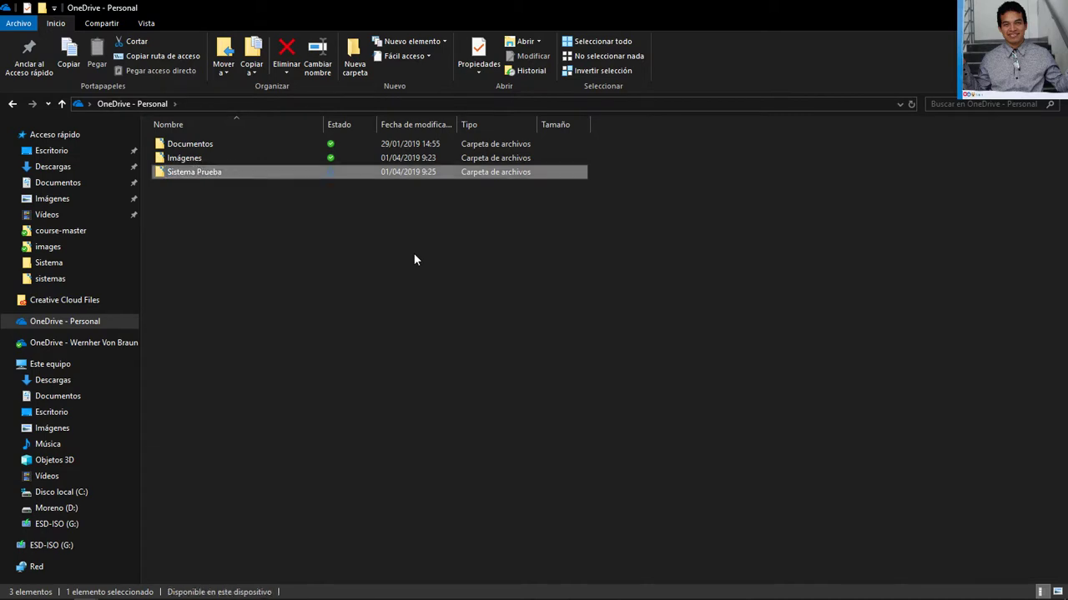
# Set Sistema Prueba to 'Mantenerlo siempre en este dispositivo'
pyautogui.click(339, 180)
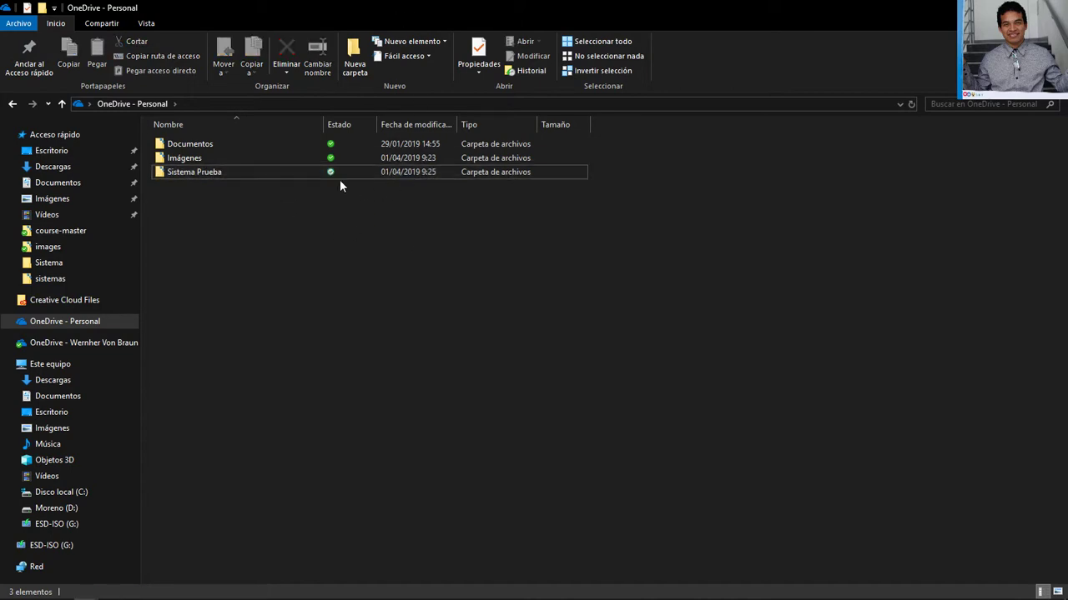
pyautogui.click(227, 174)
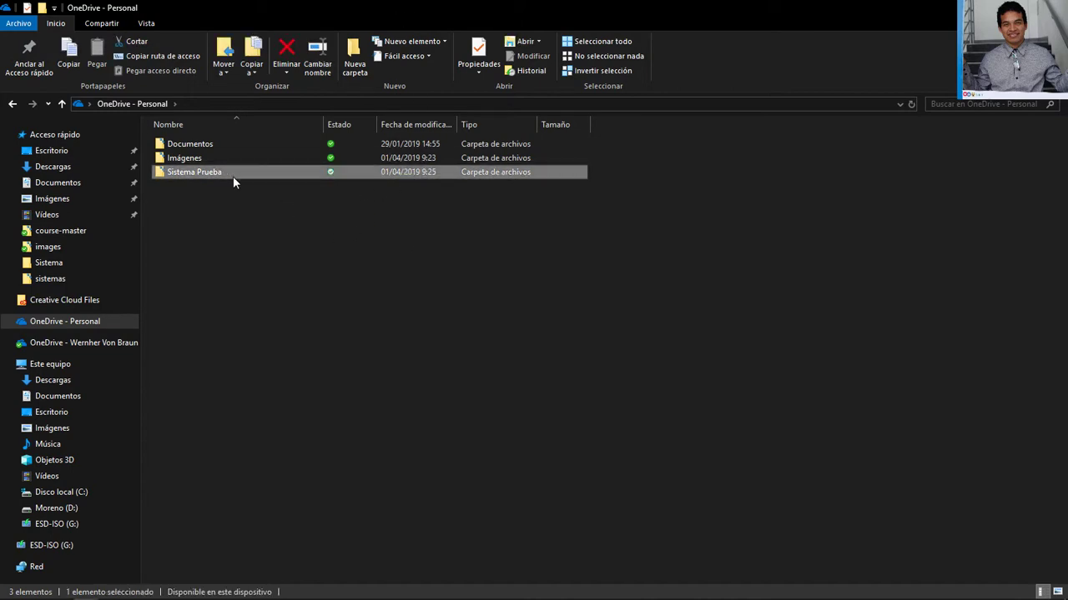
pyautogui.rightClick(230, 175)
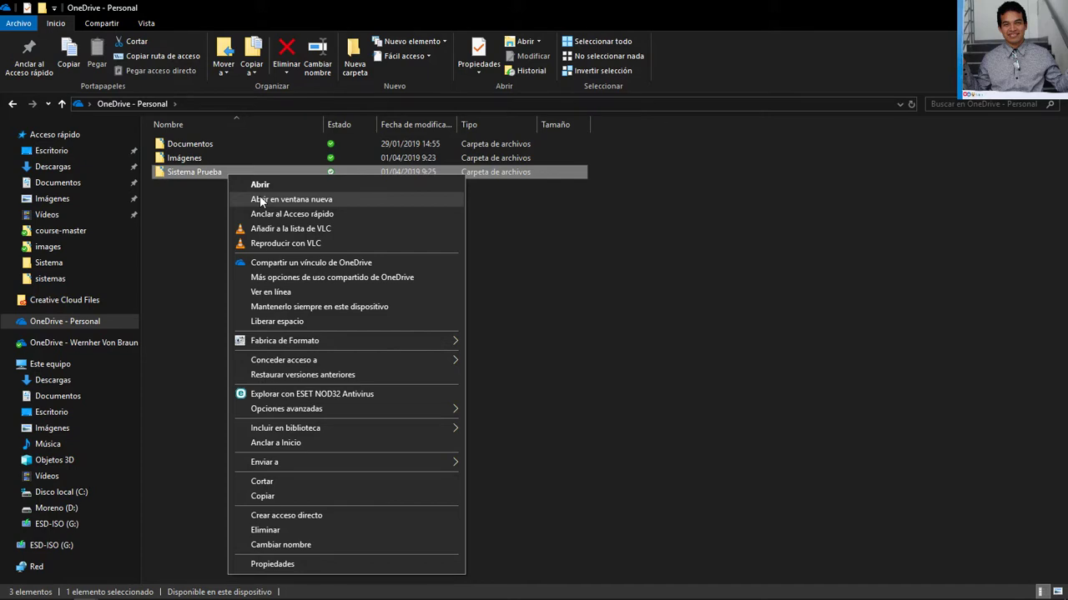
pyautogui.click(357, 309)
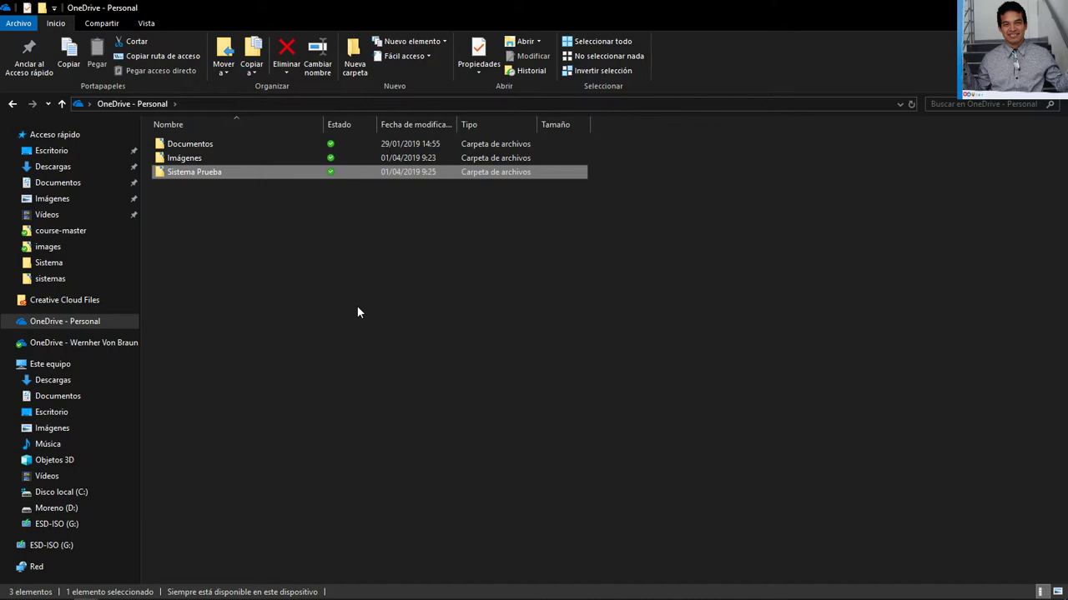
pyautogui.click(197, 243)
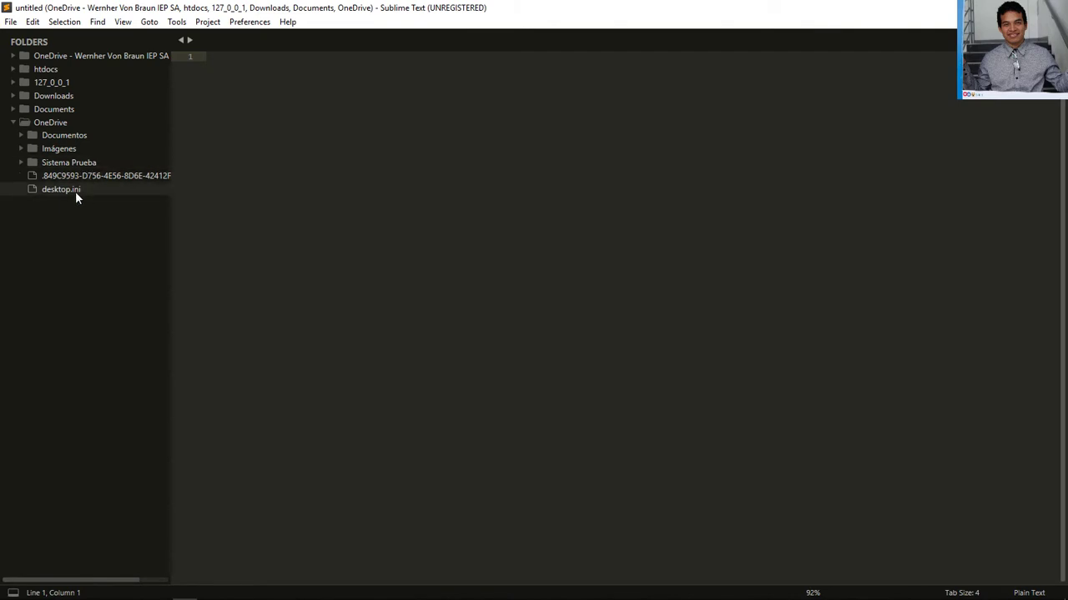
# Close the stray long-named OneDrive file in Sublime Text without saving changes
pyautogui.click(76, 192)
pyautogui.click(107, 179)
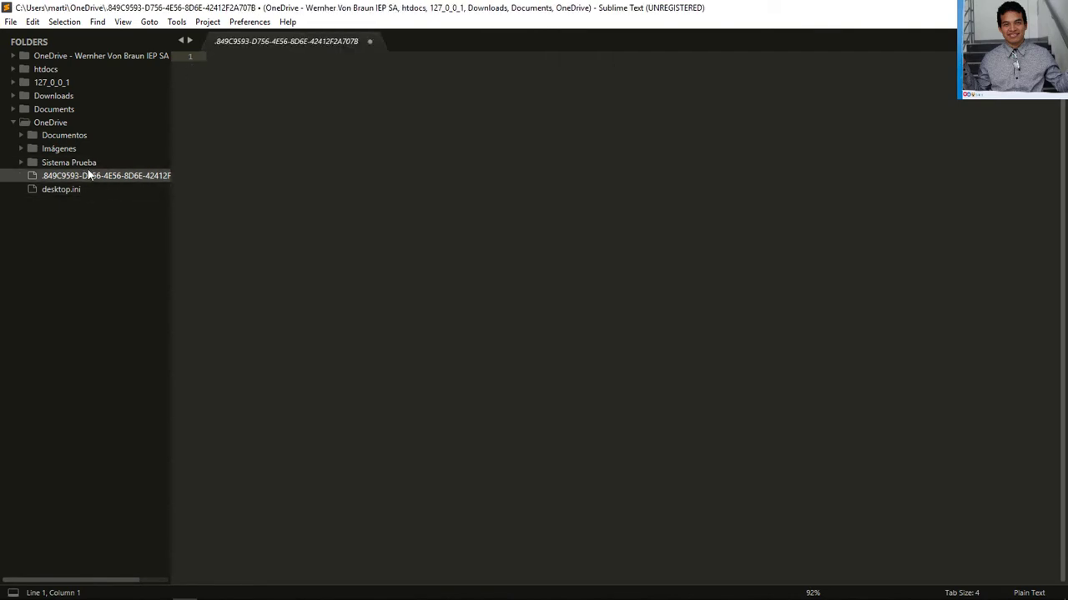
pyautogui.rightClick(75, 160)
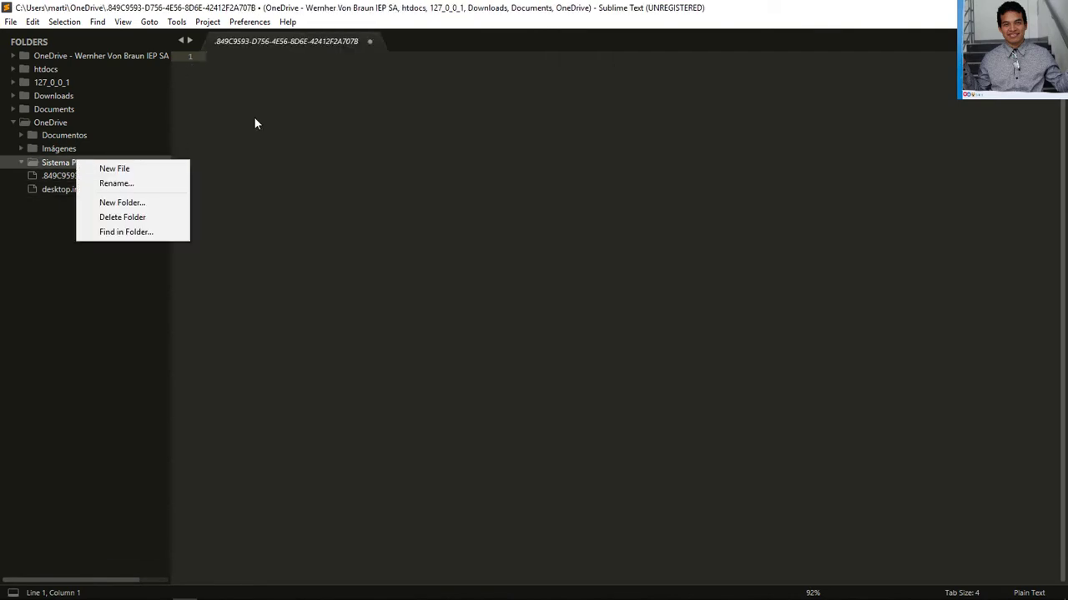
pyautogui.click(368, 40)
pyautogui.click(581, 354)
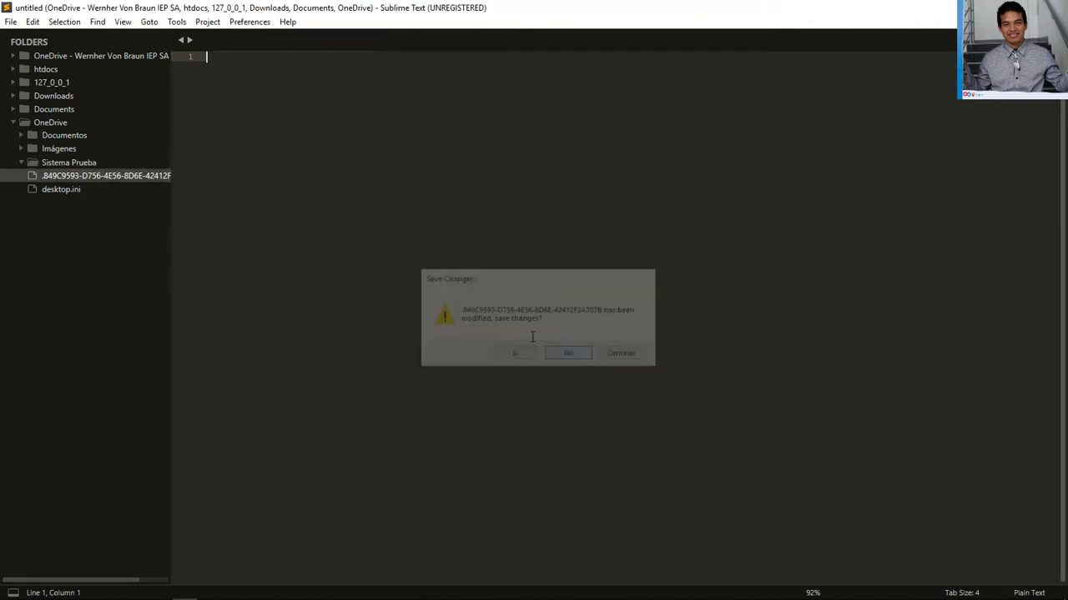
# Create a new file from the Sistema Prueba sidebar folder and save it there as Readme.md
pyautogui.rightClick(56, 162)
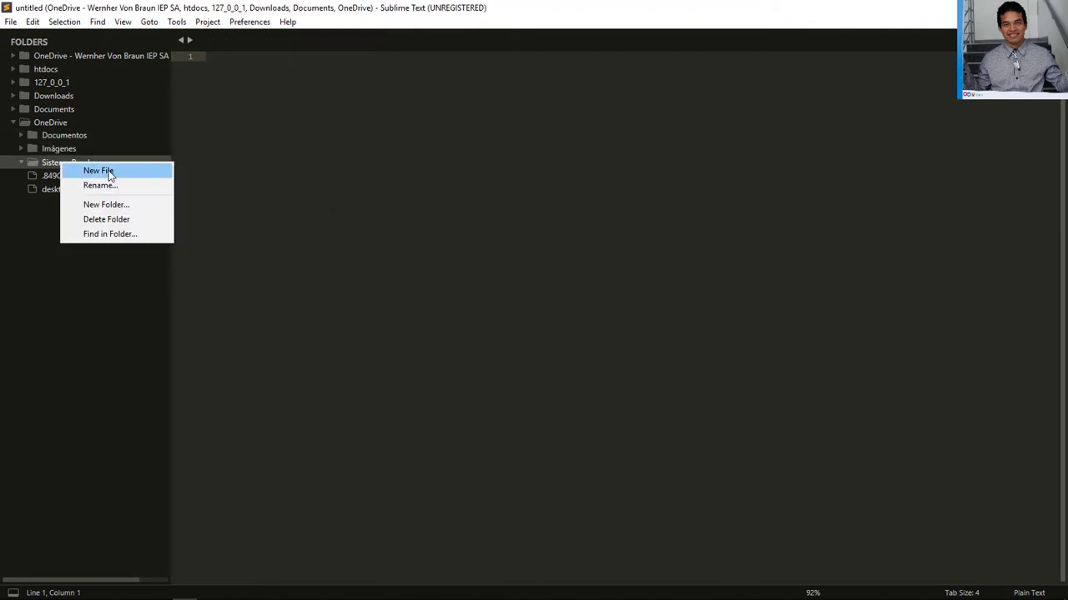
pyautogui.click(108, 169)
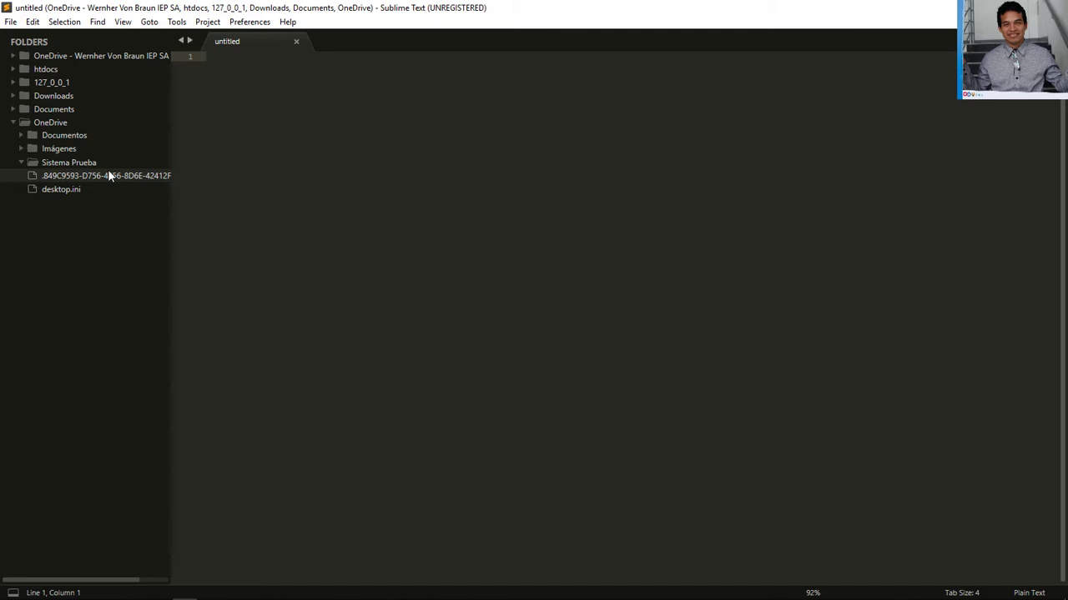
pyautogui.write('re')
pyautogui.press('BackSpace')
pyautogui.press('BackSpace')
pyautogui.write('R')
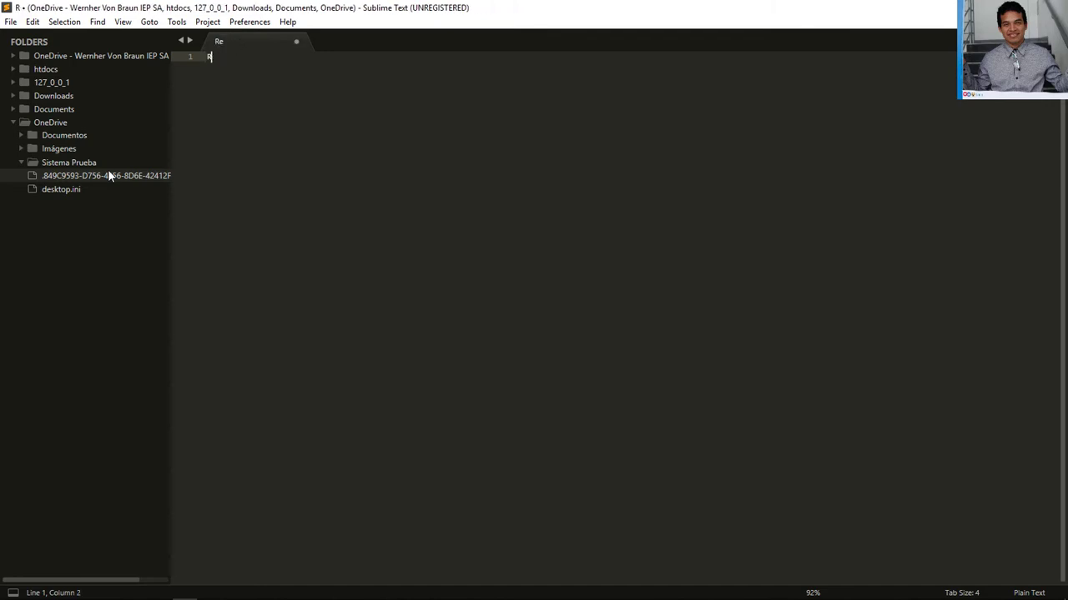
pyautogui.press('BackSpace')
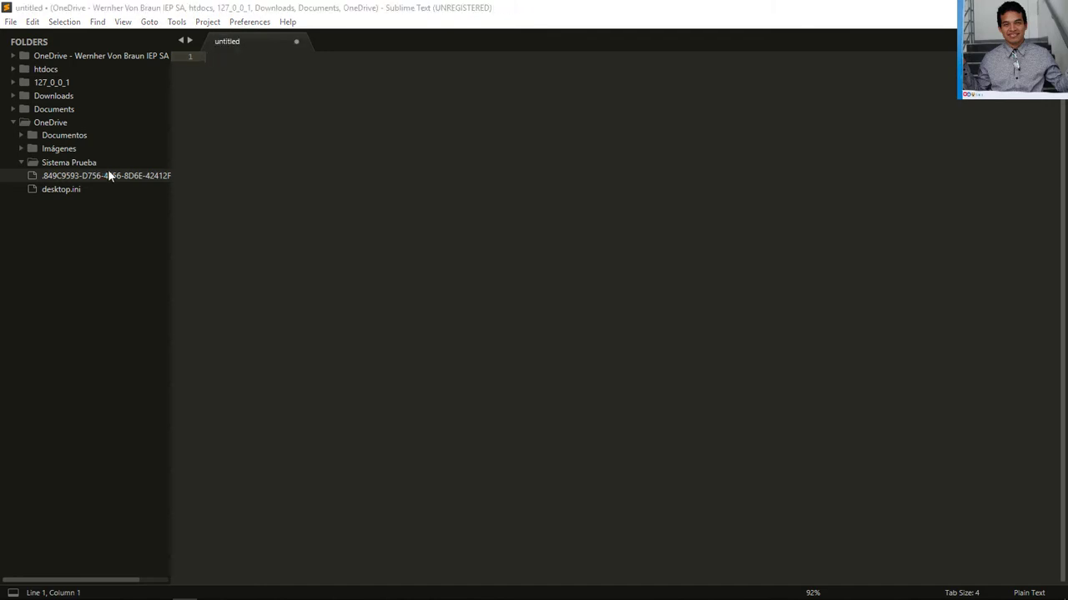
pyautogui.write('Re')
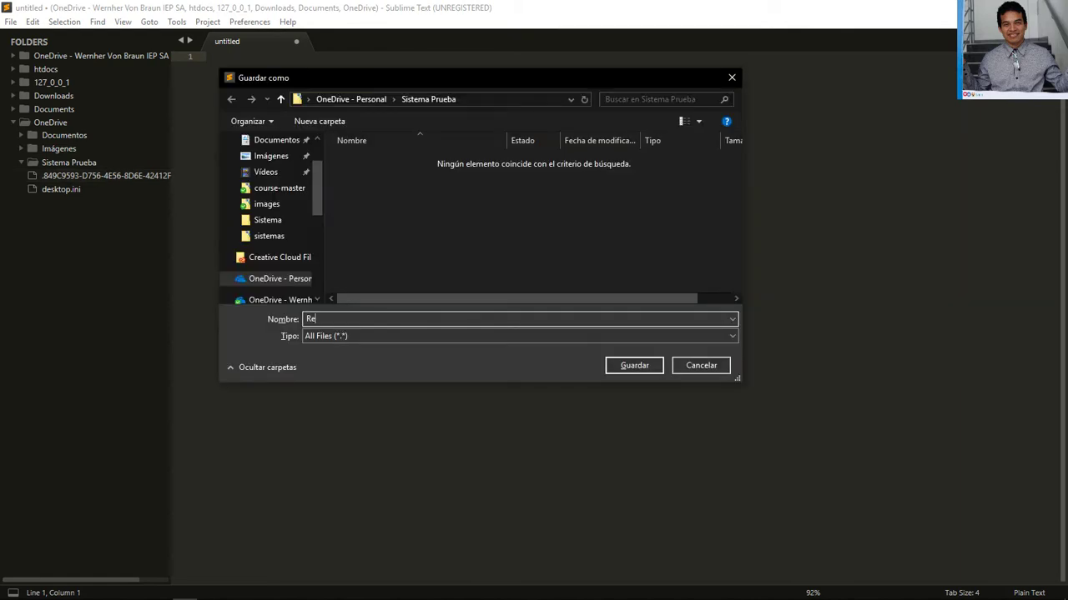
pyautogui.write('sultados')
pyautogui.press('Return')
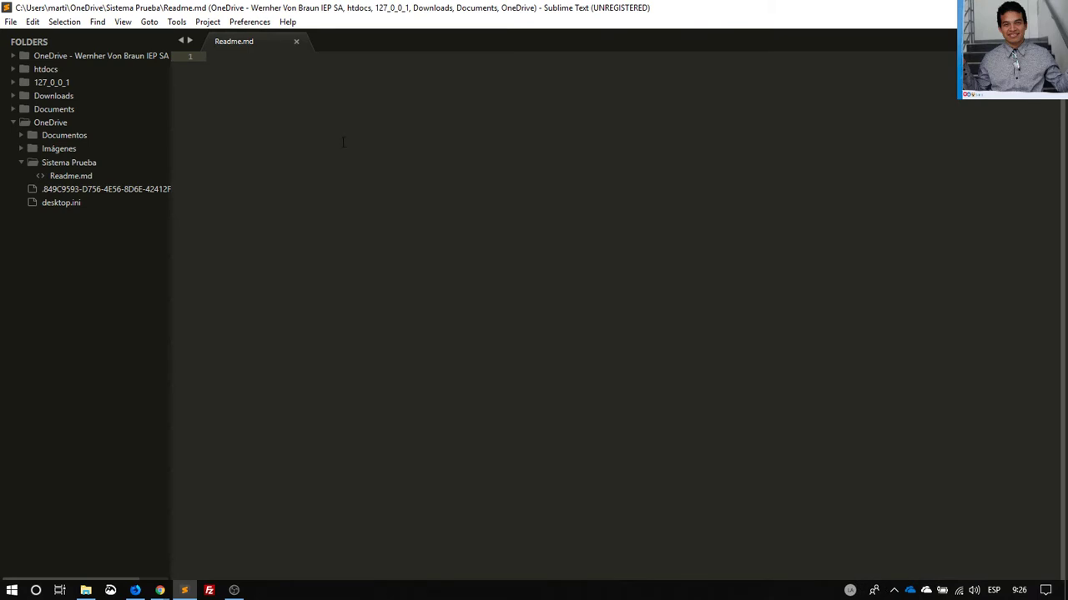
pyautogui.click(134, 589)
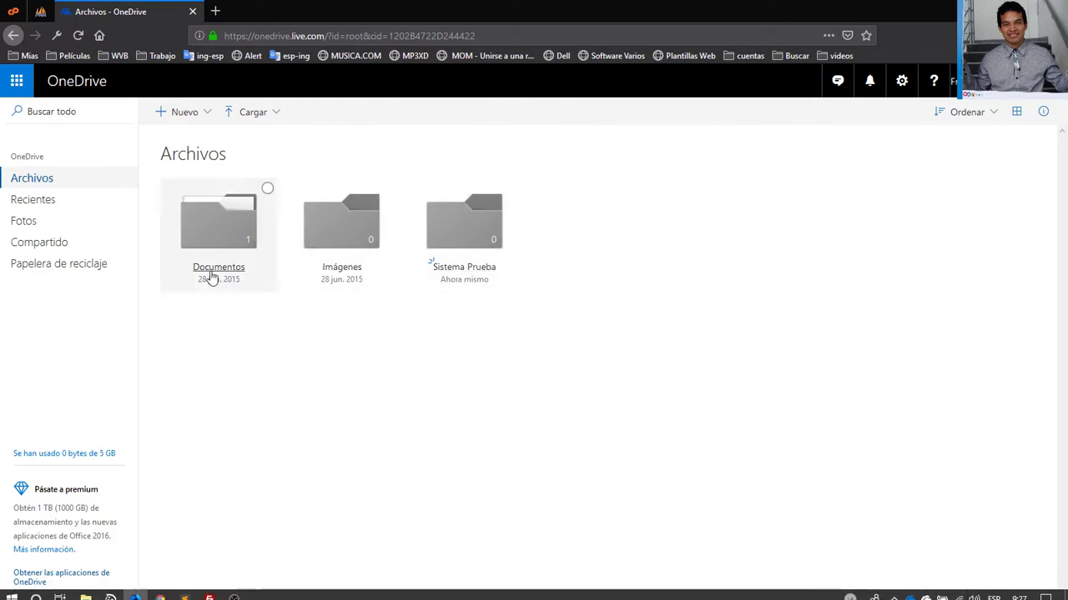
# Check the OneDrive sync status, then open Sistema Prueba online and select Readme.md
pyautogui.click(925, 594)
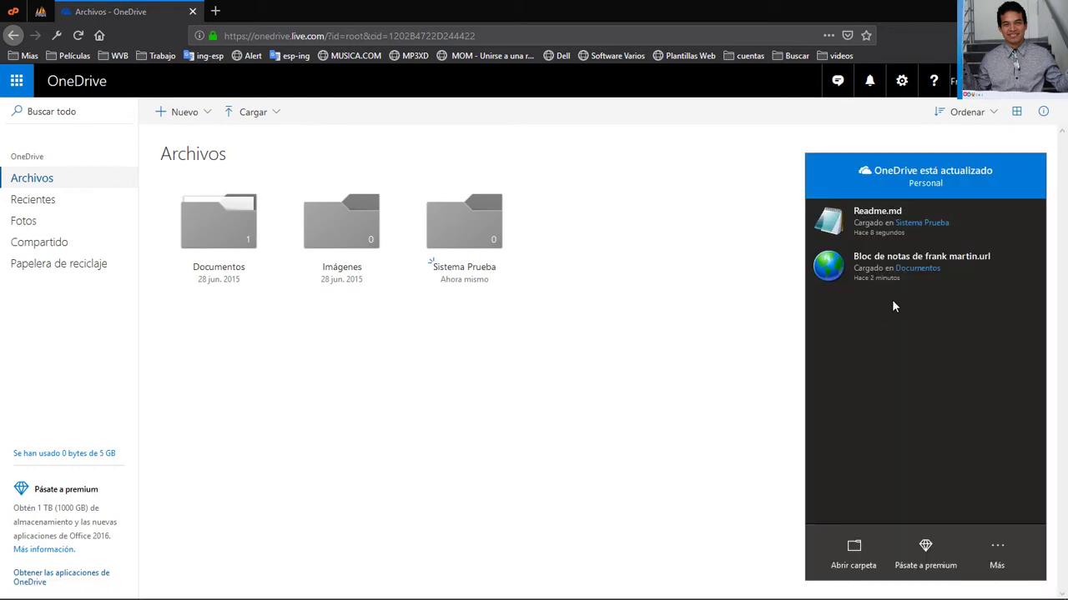
pyautogui.click(617, 341)
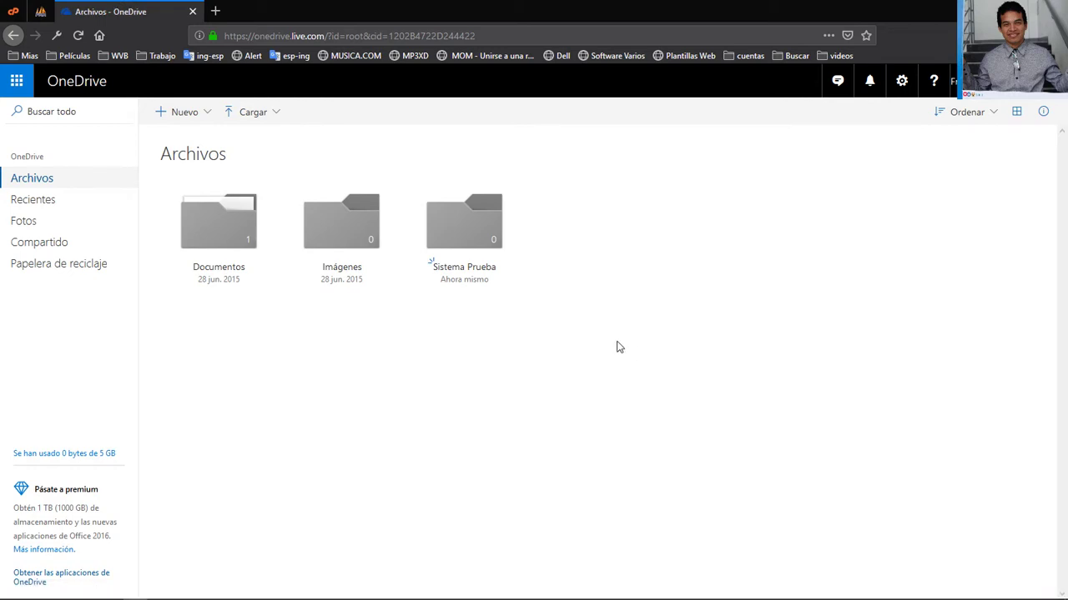
pyautogui.click(464, 223)
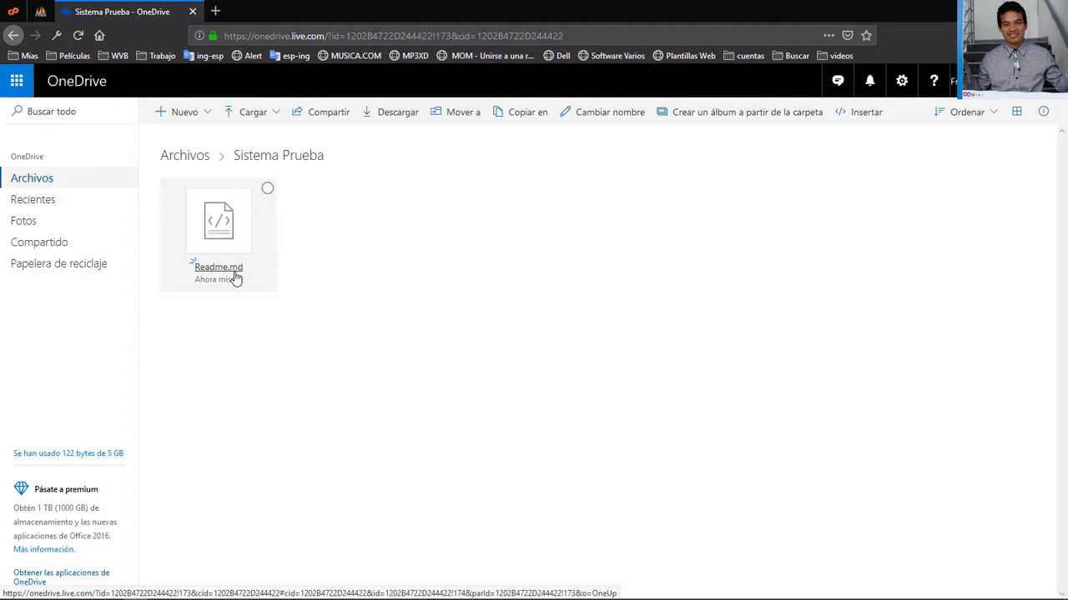
pyautogui.click(235, 276)
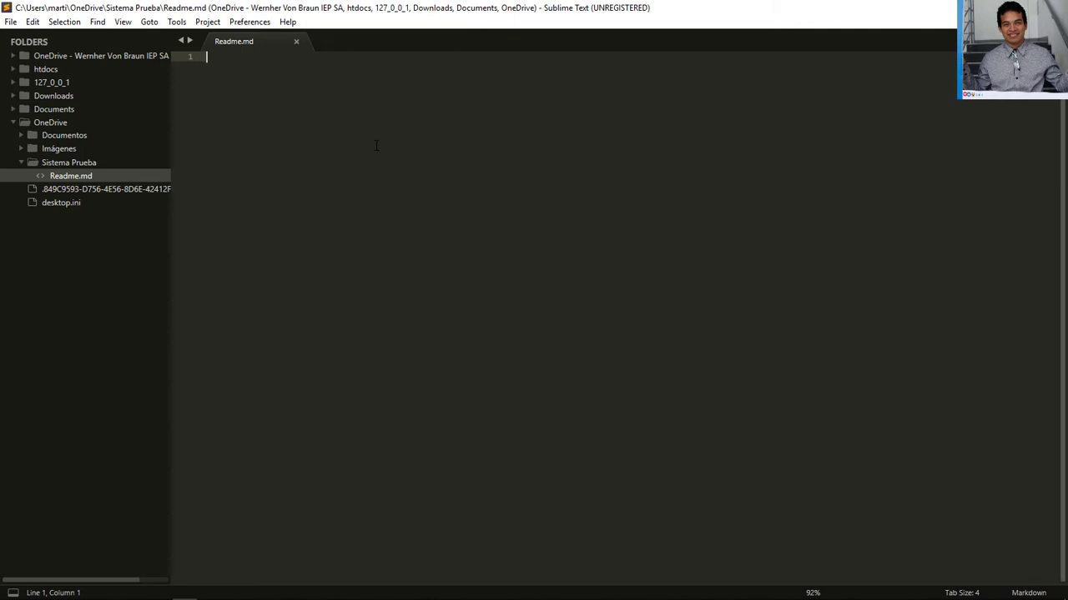
# Write note 1 '1.- Este video es para el Uso de Internet, OneDrive, SublimeText 3.' and enlarge the text
pyautogui.write('1.- Este video es para el ')
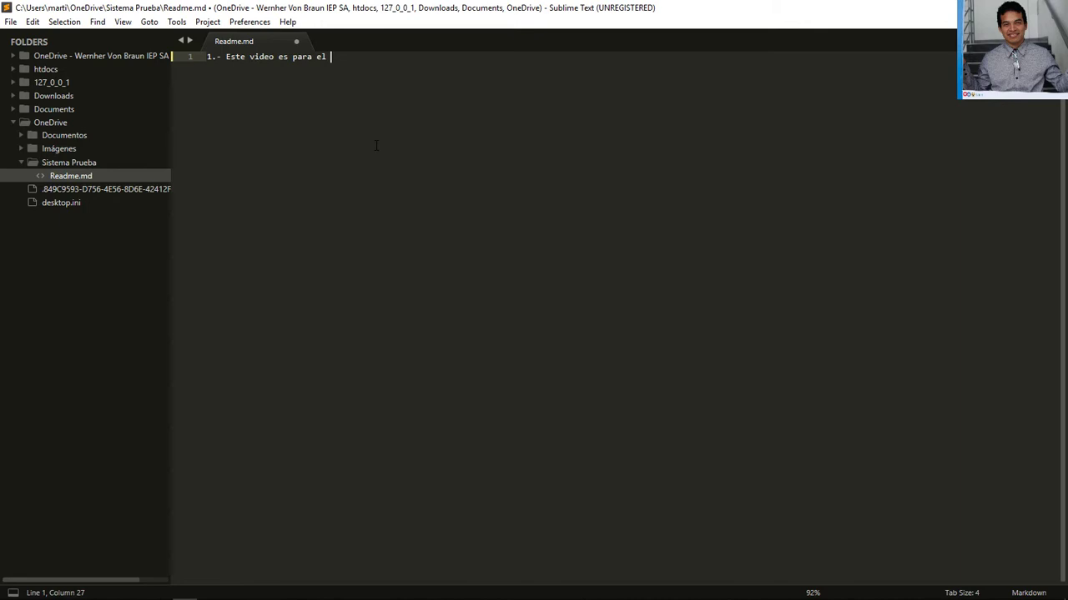
pyautogui.write('Uso de')
pyautogui.write('Internet, OneDrive,')
pyautogui.press('Left')
pyautogui.press('Left')
pyautogui.press('Left')
pyautogui.press('Left')
pyautogui.press('Left')
pyautogui.press('Left')
pyautogui.press('Left')
pyautogui.press('Left')
pyautogui.press('Left')
pyautogui.press('End')
pyautogui.write('SublimeText 3')
pyautogui.hotkey('ctrl', 's')
pyautogui.hotkey('ctrl', '+')
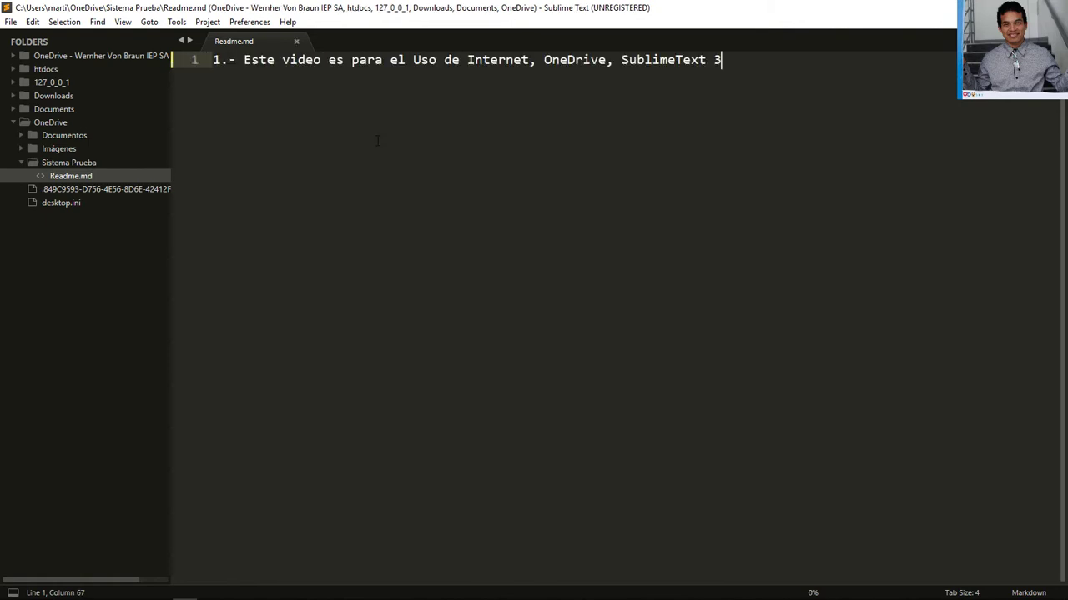
pyautogui.write('.')
# Add note 2 about a Hotmail account 'para poder hacer uso de OneDrive.' and save
pyautogui.press('Return')
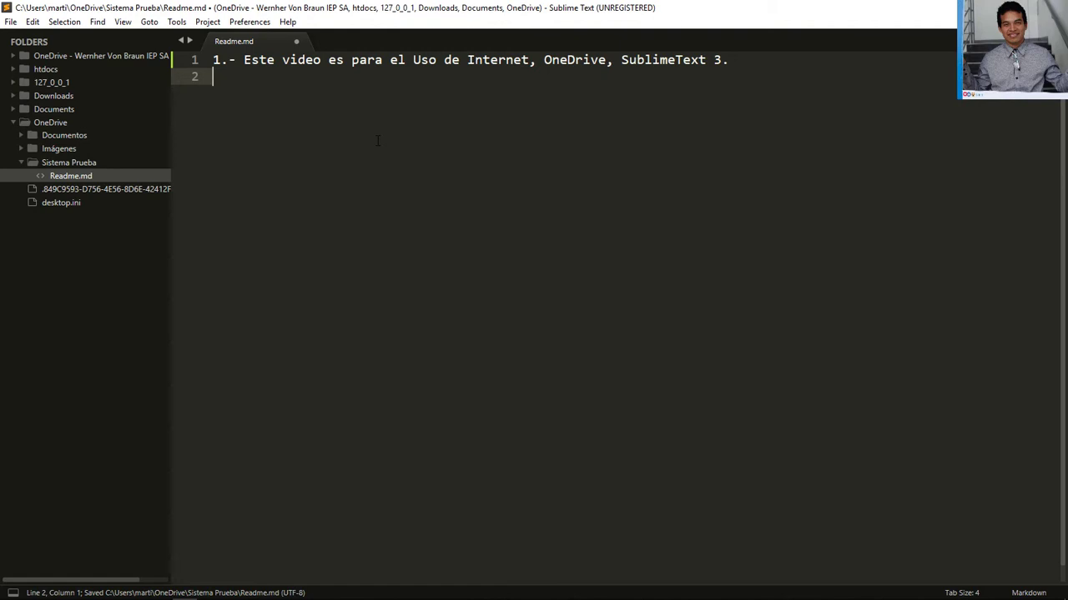
pyautogui.press('Up')
pyautogui.hotkey('shift', 'Right')
pyautogui.hotkey('shift', 'Right')
pyautogui.hotkey('shift', 'Right')
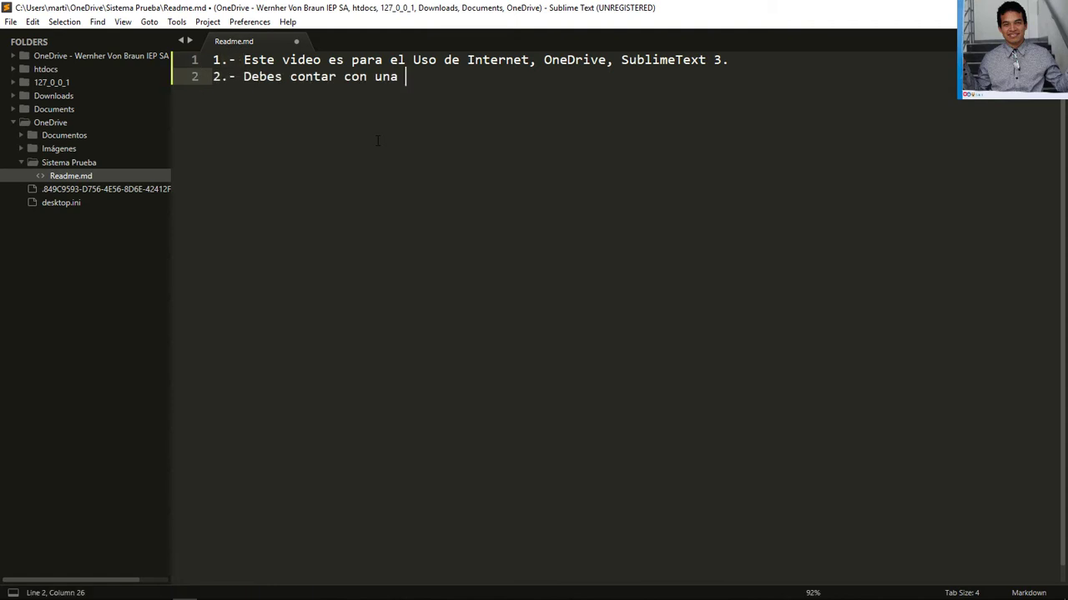
pyautogui.write('cuenta De ')
pyautogui.write('Hotmail')
pyautogui.hotkey('ctrl', 's')
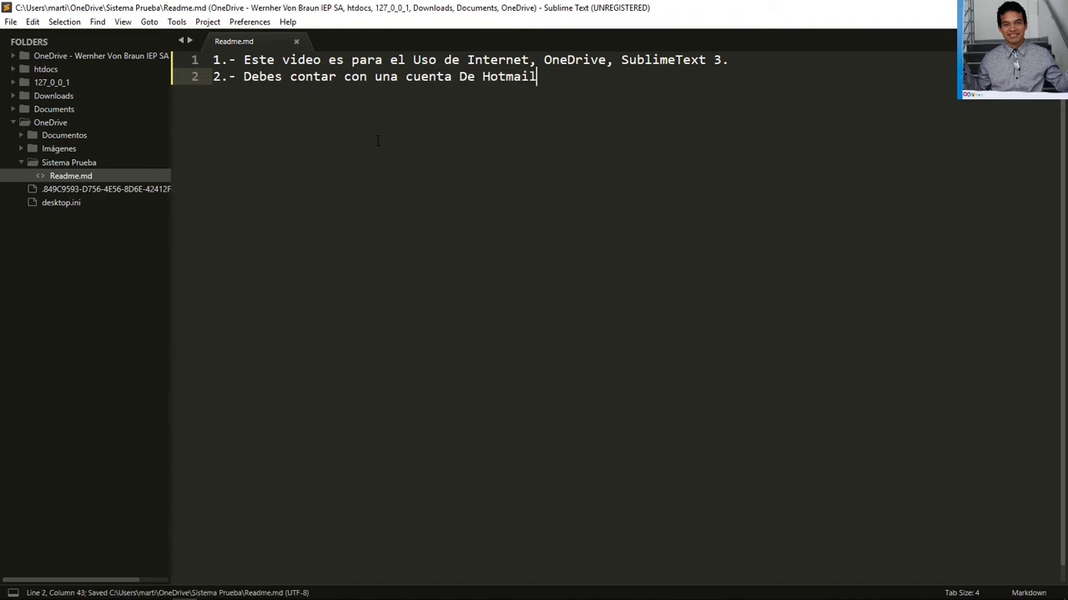
pyautogui.write('para poder hacer uso ')
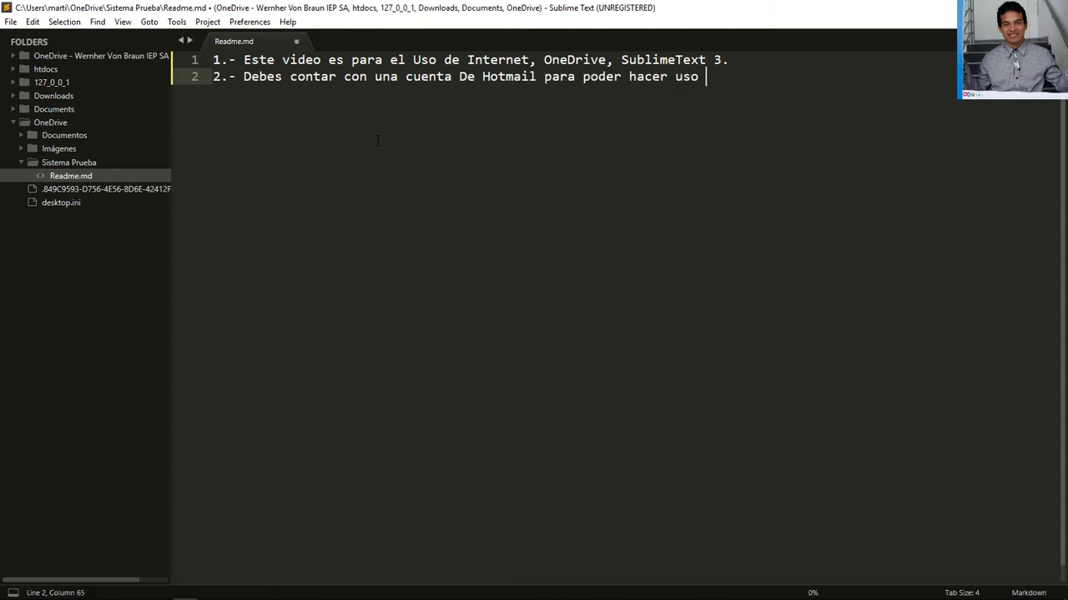
pyautogui.write('de OneDri')
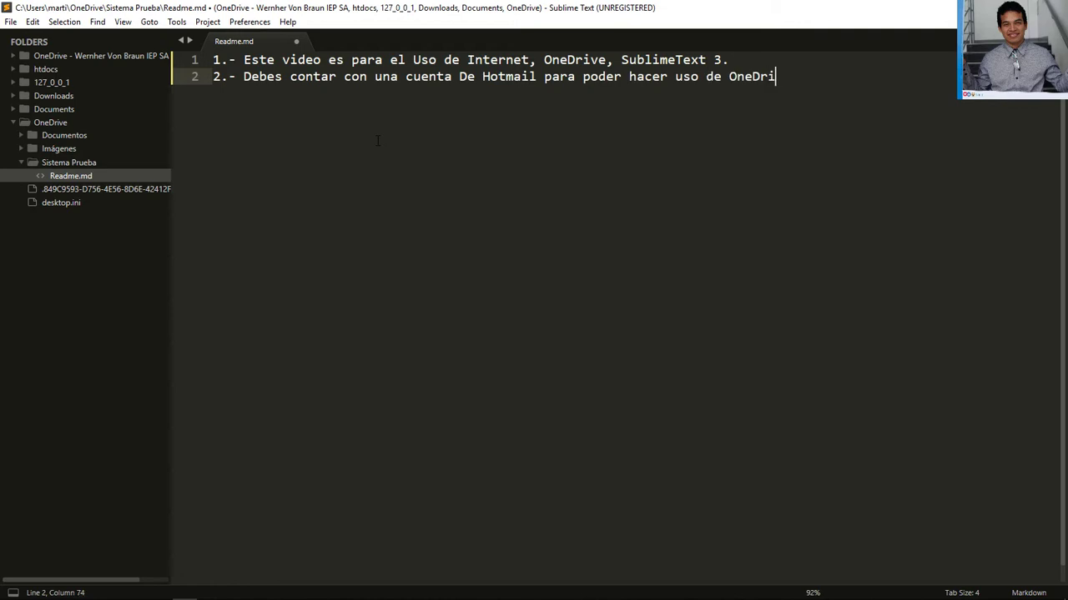
pyautogui.write('ve.')
pyautogui.hotkey('ctrl', 's')
# Add note '3.- Debes descargar el OneDrive para pc.' on line 3
pyautogui.press('Return')
pyautogui.write('.-')
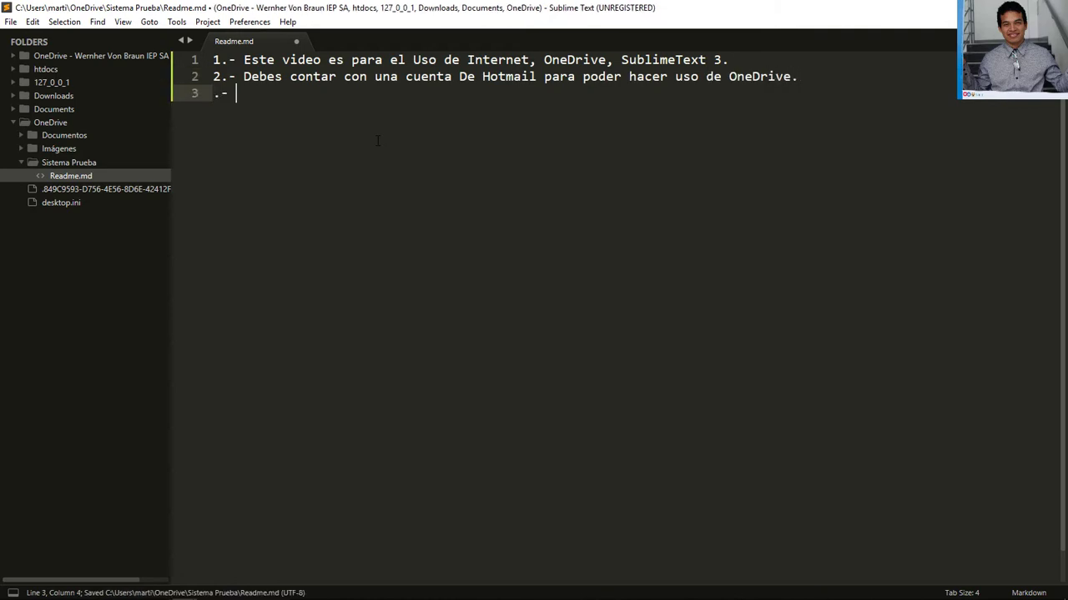
pyautogui.press('Home')
pyautogui.write('3')
pyautogui.press('Right')
pyautogui.press('Right')
pyautogui.press('Right')
pyautogui.write('Debe')
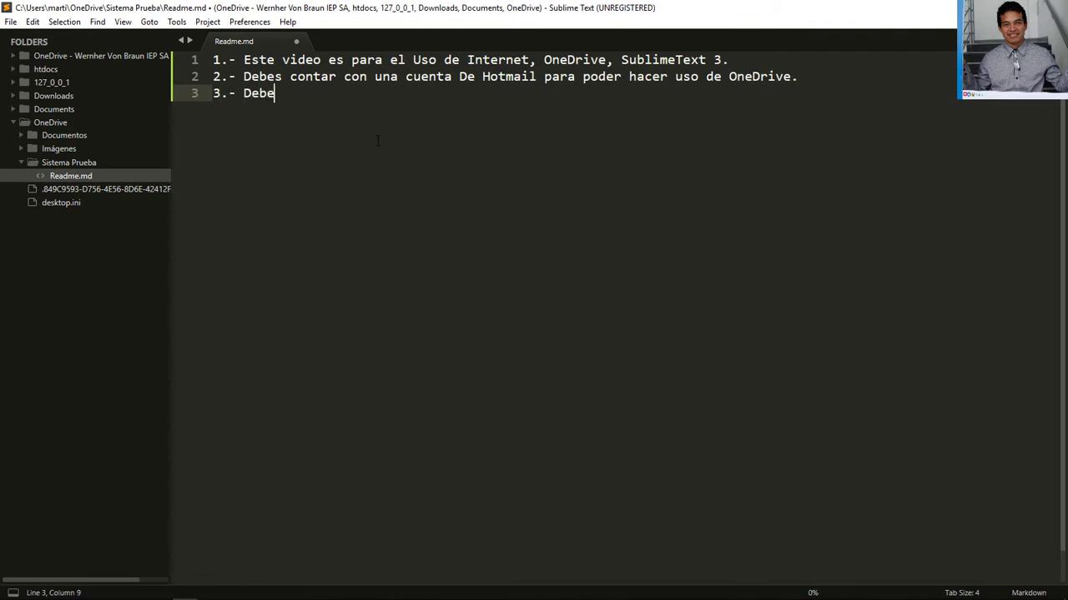
pyautogui.write('s d')
pyautogui.hotkey('ctrl', 'shift', 'Up')
pyautogui.hotkey('ctrl', 'shift', 'Down')
pyautogui.write('escargar el OneDrive')
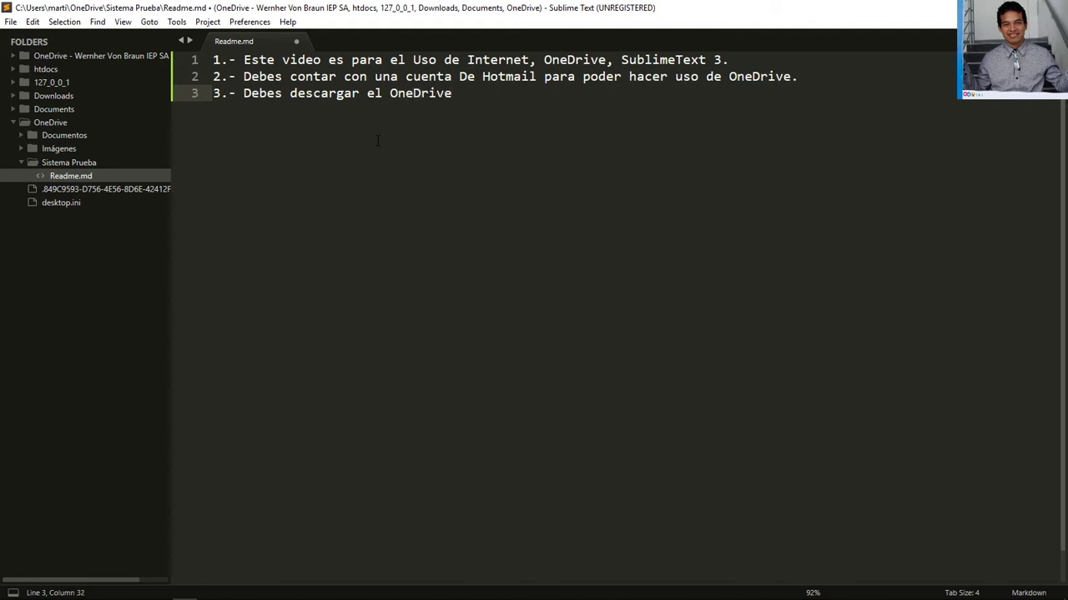
pyautogui.write(' para pc.')
pyautogui.press('Return')
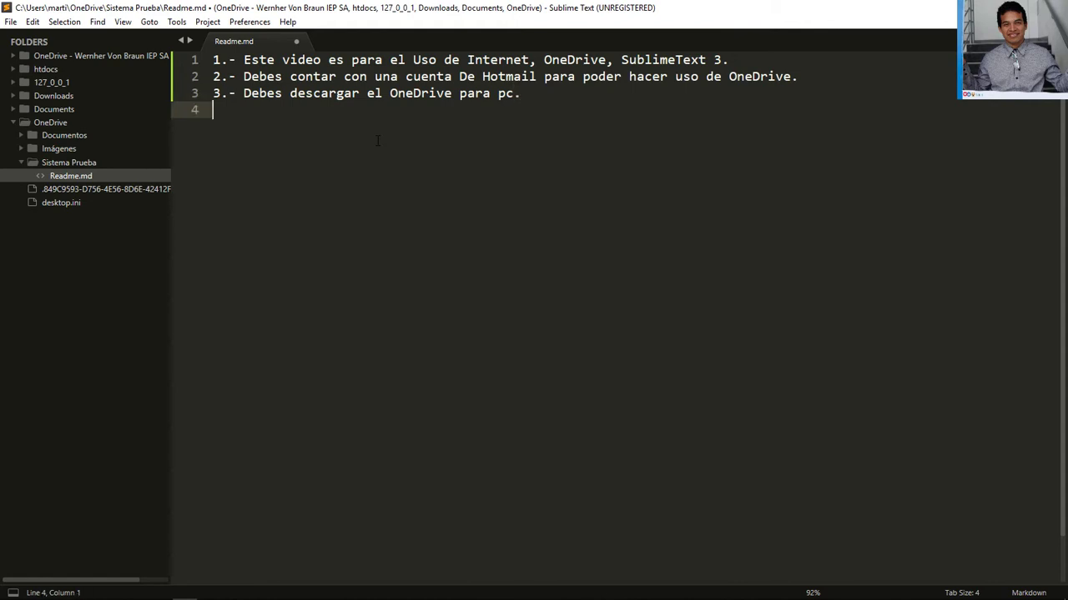
# Add note '4.- Debes descargar SublimeText 3', save, and dismiss the unregistered-copy reminder
pyautogui.write('4.-')
pyautogui.hotkey('ctrl', 's')
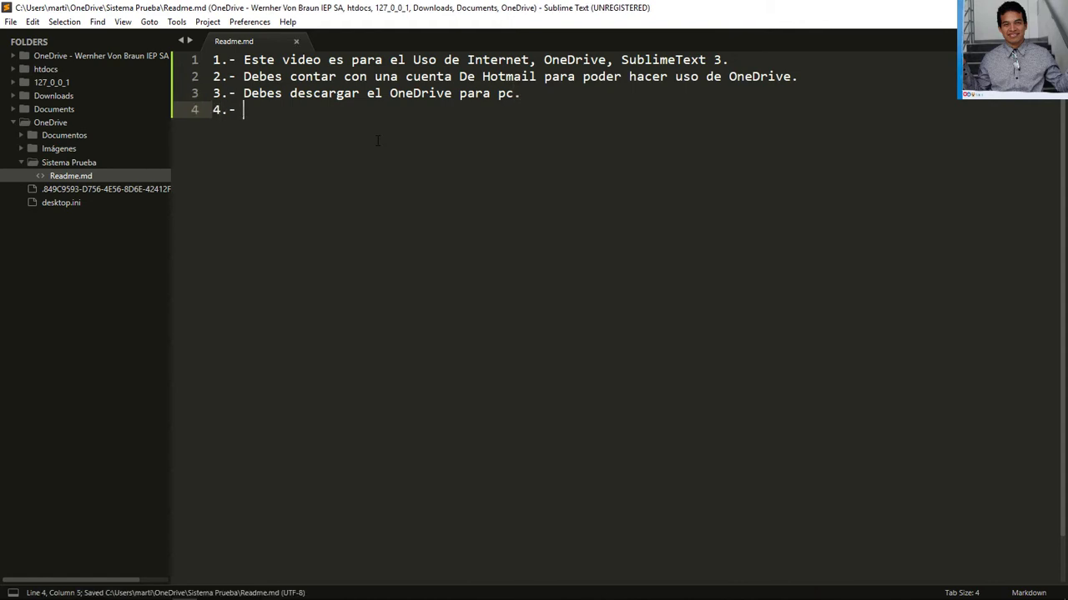
pyautogui.write('Debes d')
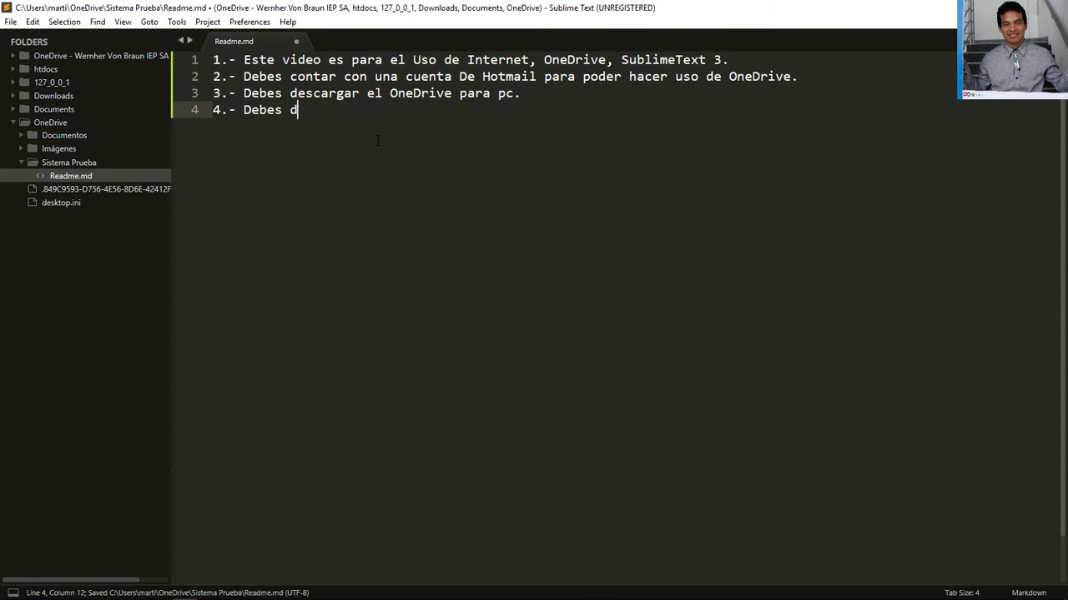
pyautogui.write('escargar')
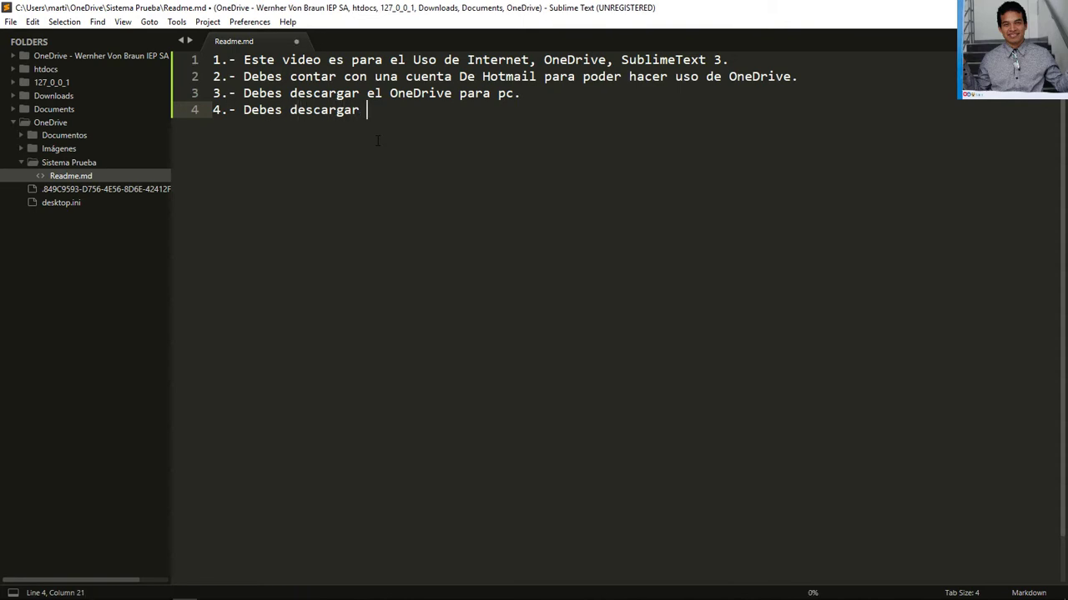
pyautogui.hotkey('ctrl', 'shift', 'Left')
pyautogui.press('Right')
pyautogui.press('BackSpace')
pyautogui.write('Sublime Text')
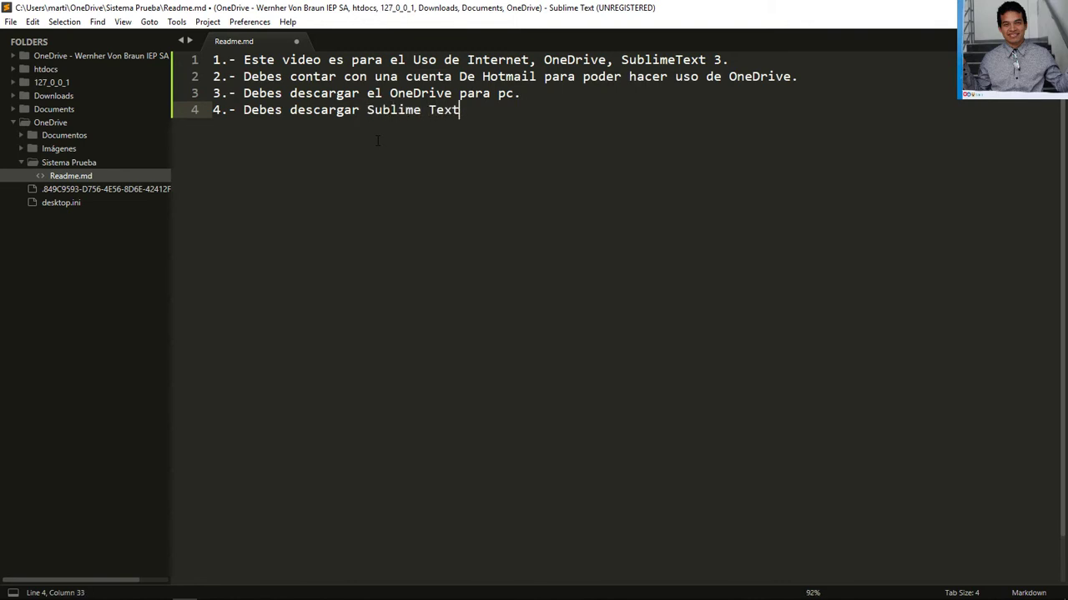
pyautogui.write(' 3')
pyautogui.hotkey('ctrl', 's')
pyautogui.hotkey('ctrl', 'Left')
pyautogui.hotkey('ctrl', 'Left')
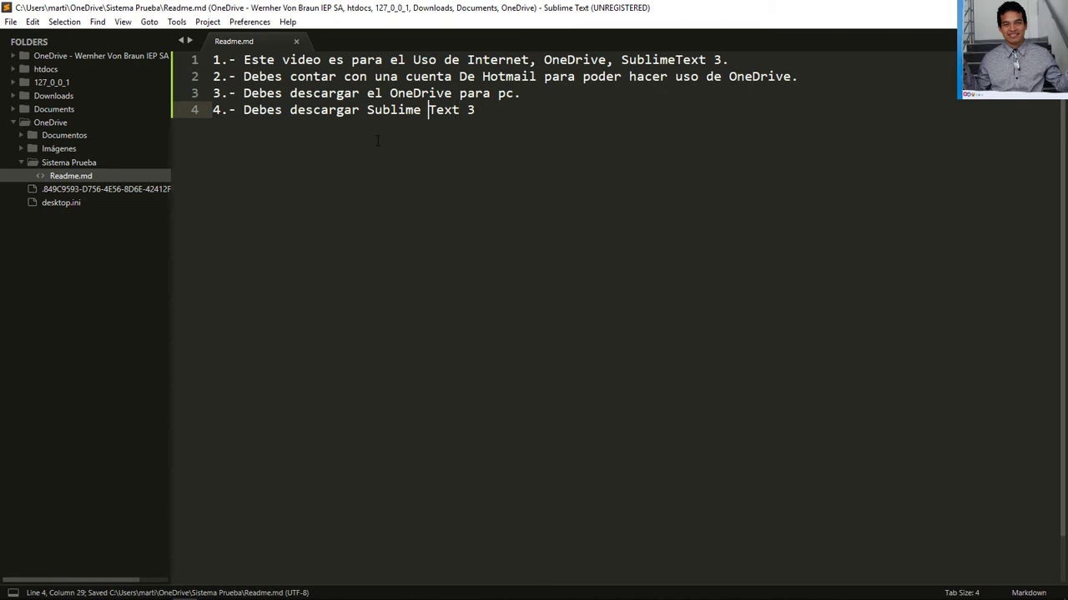
pyautogui.press('BackSpace')
pyautogui.hotkey('ctrl', 's')
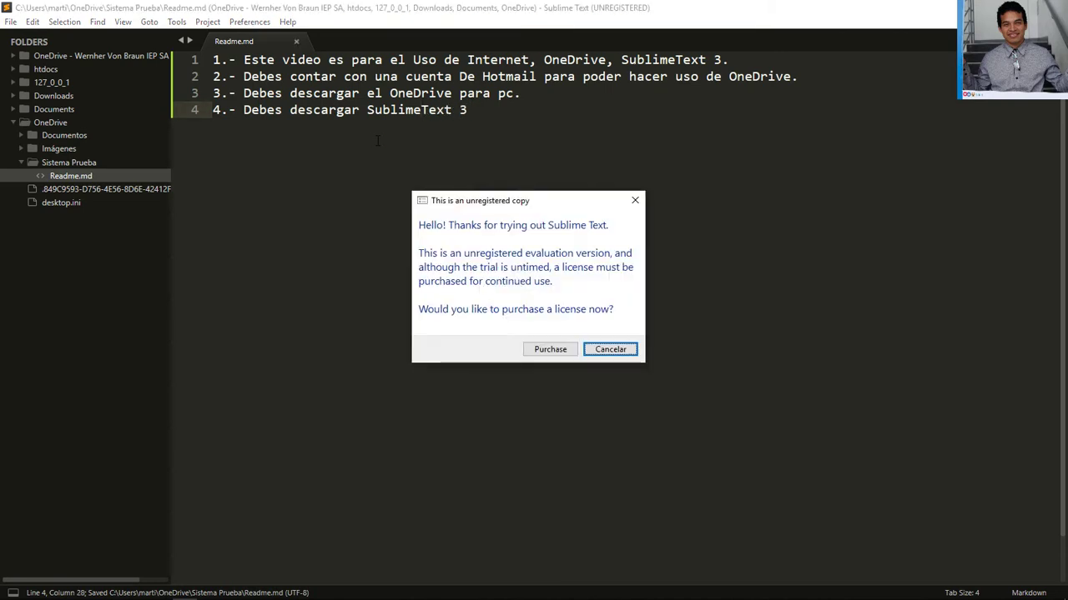
pyautogui.press('Escape')
# Start line 5 with '5.- Debes configurar el'
pyautogui.press('End')
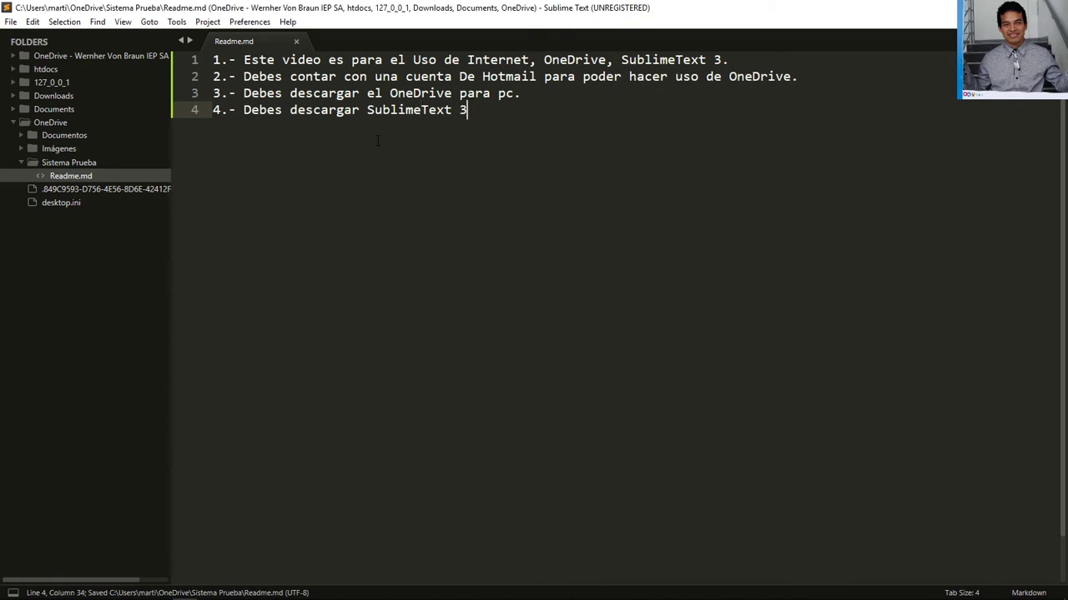
pyautogui.press('Return')
pyautogui.write('5')
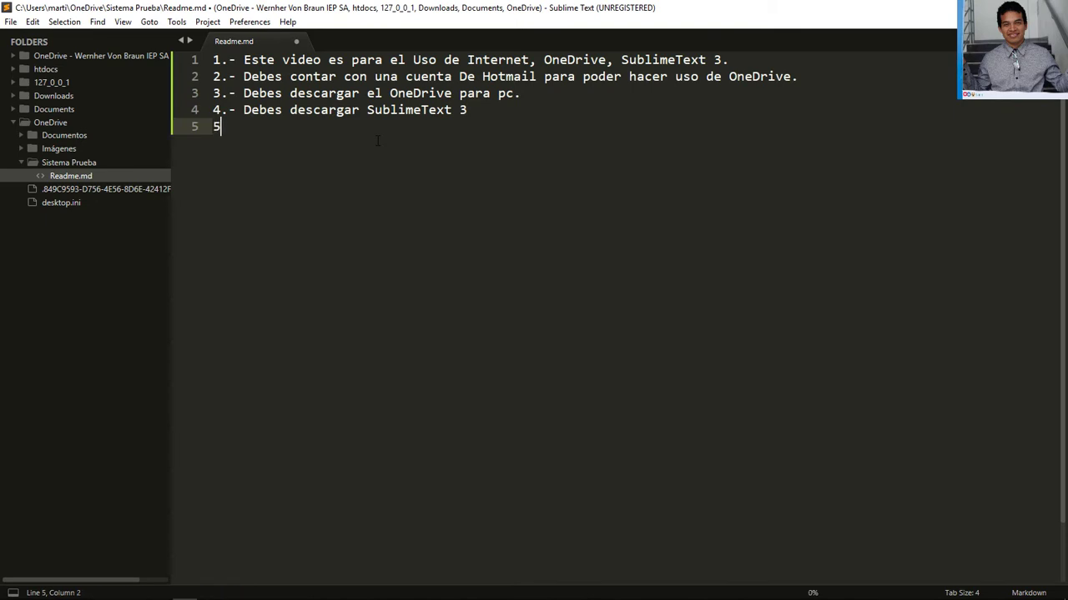
pyautogui.write('.- Debes configurar el')
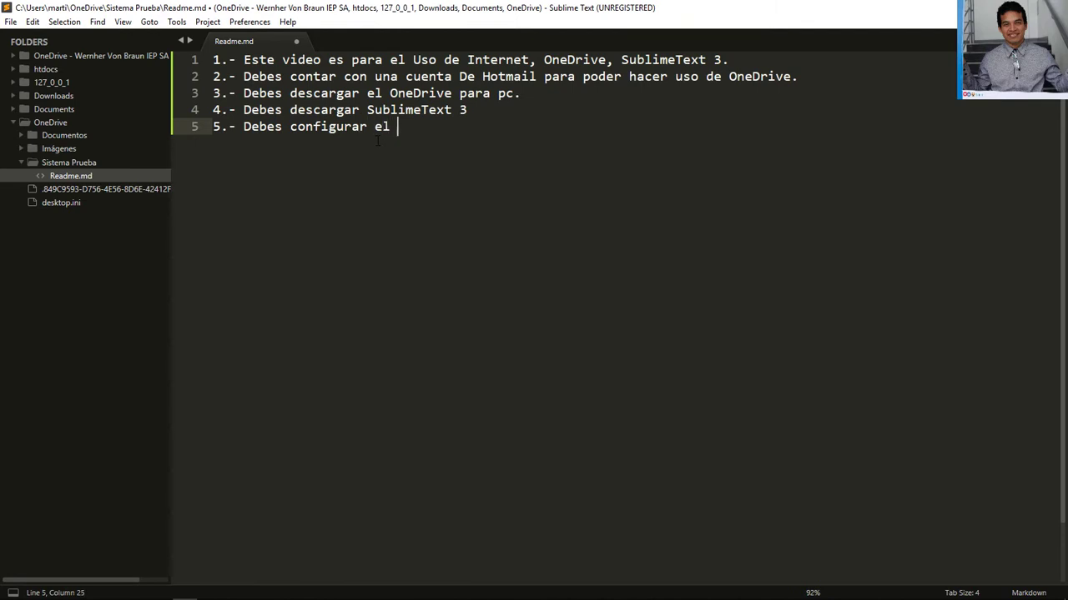
# Complete note 5 as 'Debes configurar OneDrive para pc (Sincronización de Archivos).', saving it, and start line 6
pyautogui.press('BackSpace')
pyautogui.press('BackSpace')
pyautogui.press('BackSpace')
pyautogui.write('OneDrive para pc')
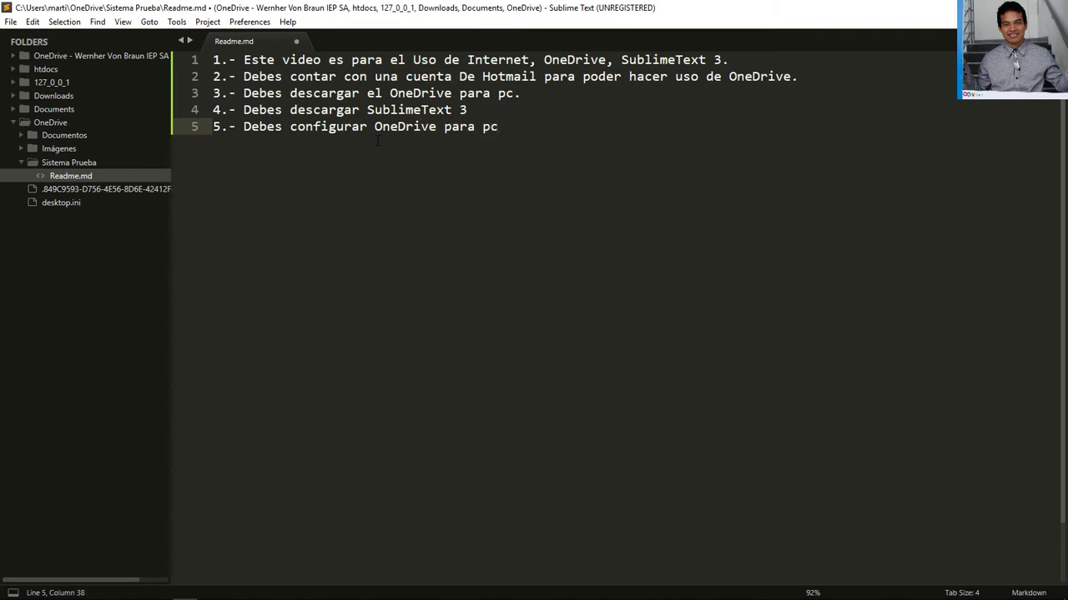
pyautogui.hotkey('ctrl', 's')
pyautogui.write('(')
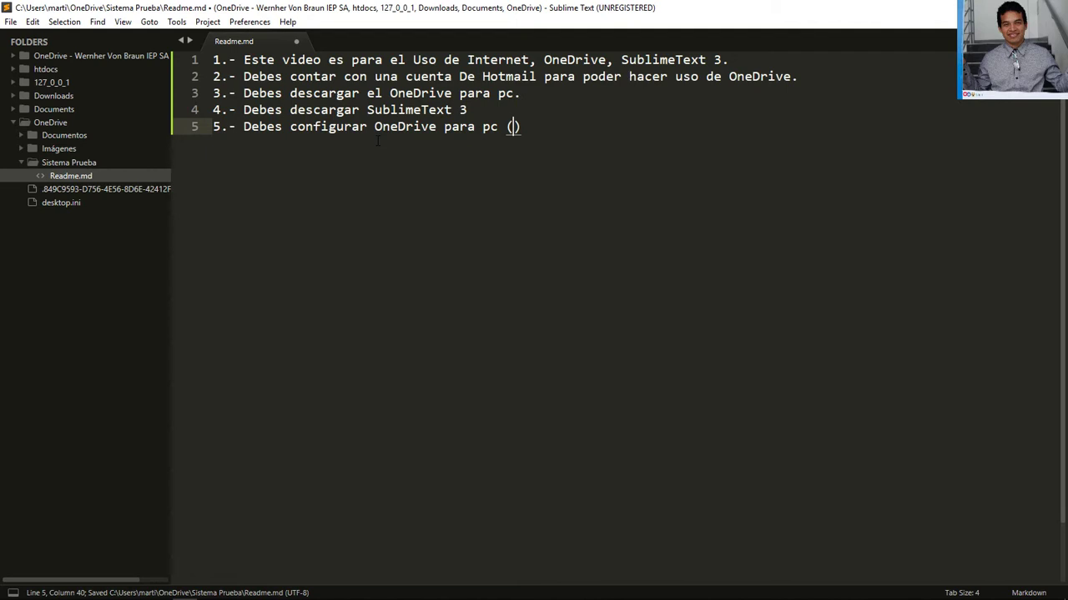
pyautogui.write('Sin')
pyautogui.write('cronizaci')
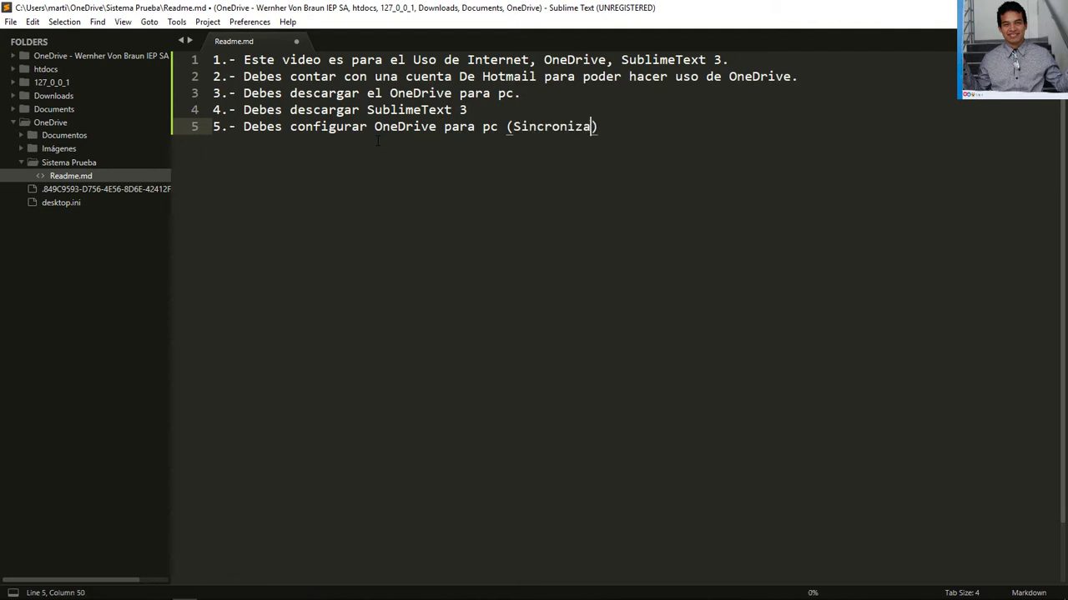
pyautogui.write('ón de Archi')
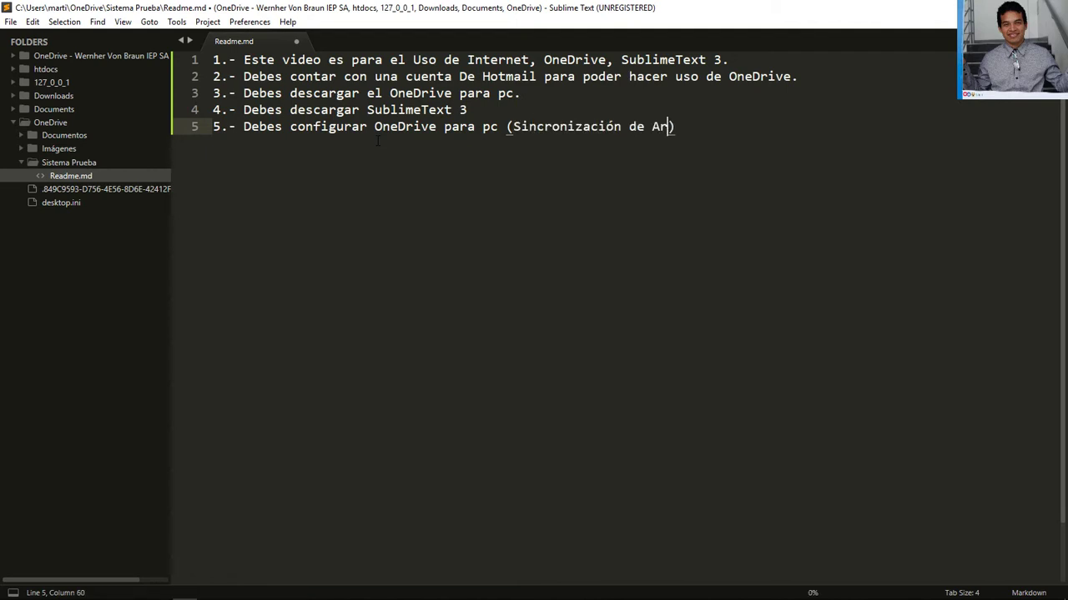
pyautogui.write('vos')
pyautogui.hotkey('ctrl', 's')
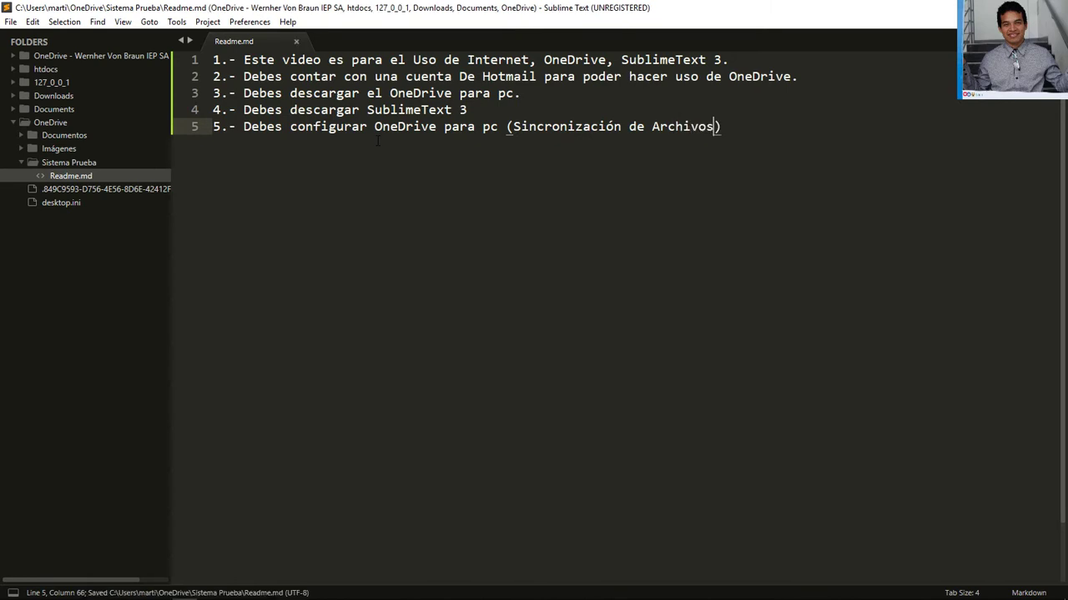
pyautogui.press('End')
pyautogui.write('.')
pyautogui.press('Return')
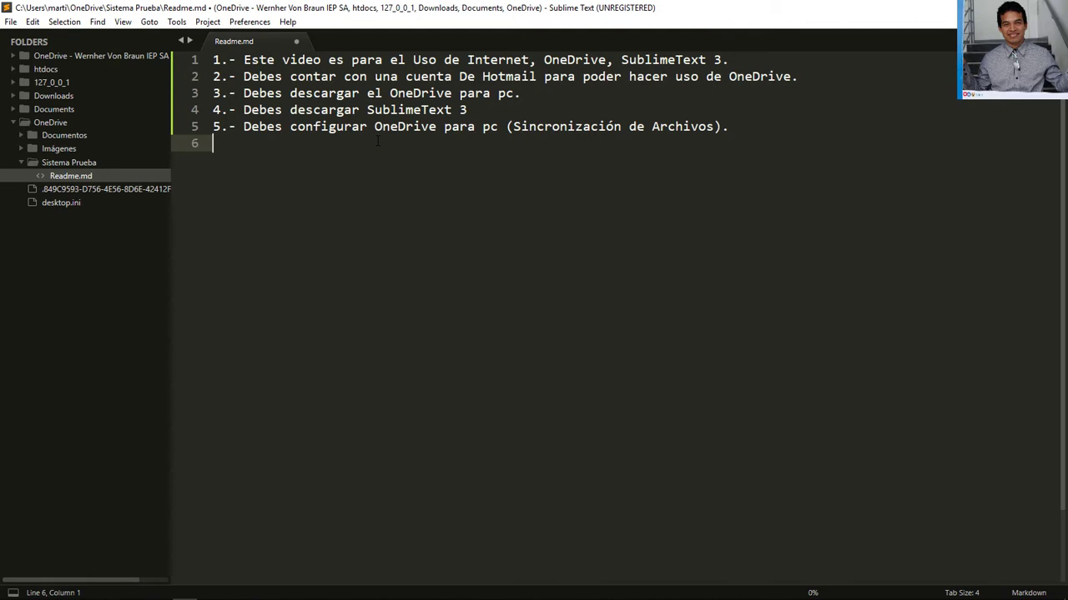
# Write note 6 as '6.- Debes Mantener los archivos siempre en tu laptop o computadora' and save
pyautogui.write('6.- debes')
pyautogui.press('BackSpace')
pyautogui.press('BackSpace')
pyautogui.press('BackSpace')
pyautogui.press('BackSpace')
pyautogui.press('BackSpace')
pyautogui.press('BackSpace')
pyautogui.write('Deba')
pyautogui.press('BackSpace')
pyautogui.write('es')
pyautogui.press('BackSpace')
pyautogui.press('BackSpace')
pyautogui.press('BackSpace')
pyautogui.press('BackSpace')
pyautogui.write('bes ,')
pyautogui.press('BackSpace')
pyautogui.hotkey('ctrl', 's')
pyautogui.write('Ma')
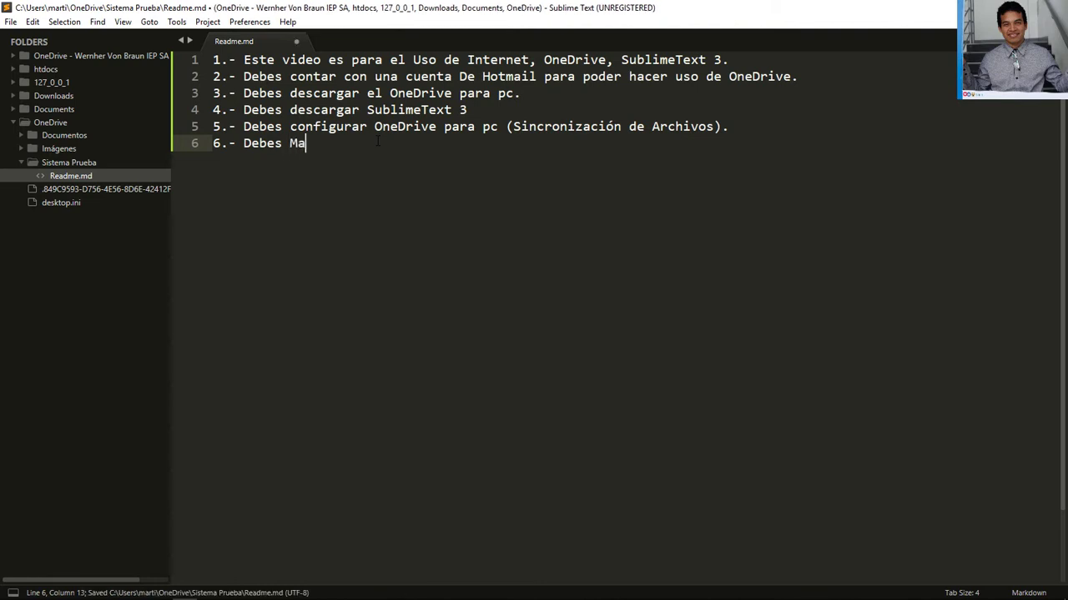
pyautogui.write('ntener los arc')
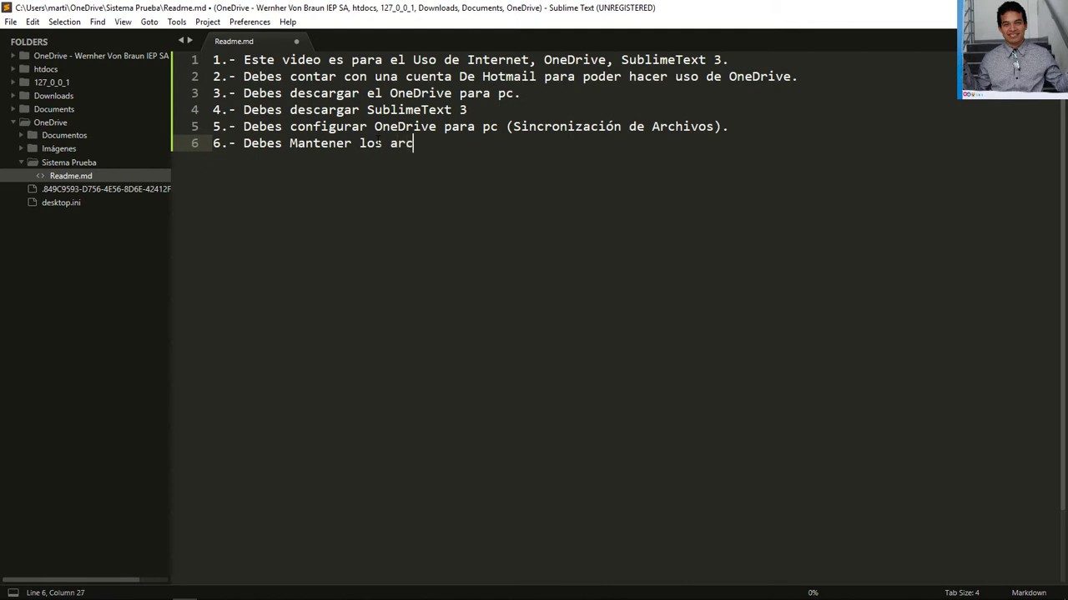
pyautogui.write('hivos siempre ')
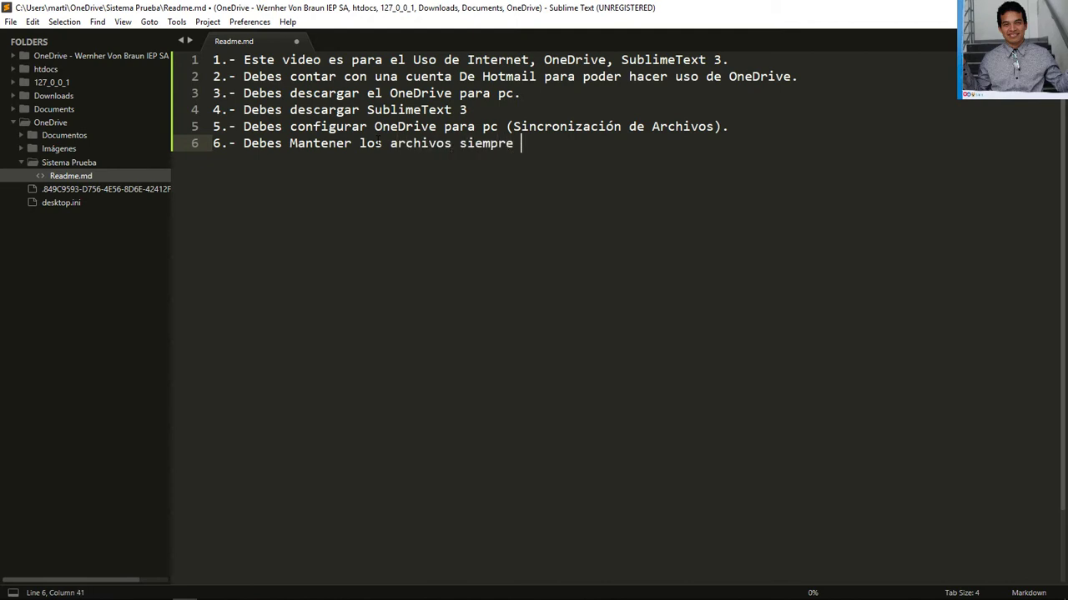
pyautogui.write('en tu laptop o co')
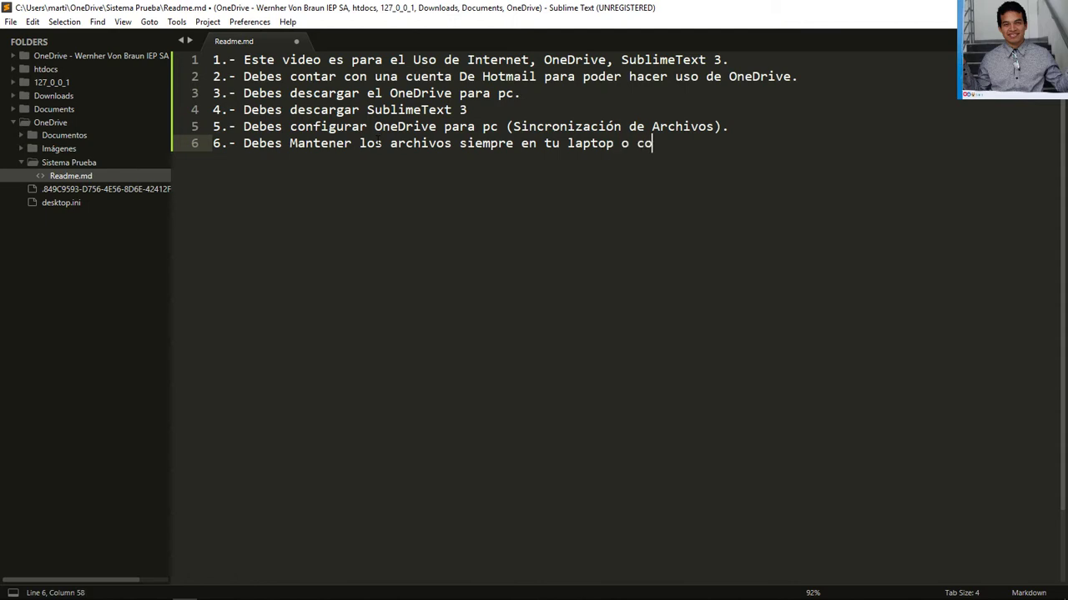
pyautogui.write('mputadora')
pyautogui.write(' (Patra)')
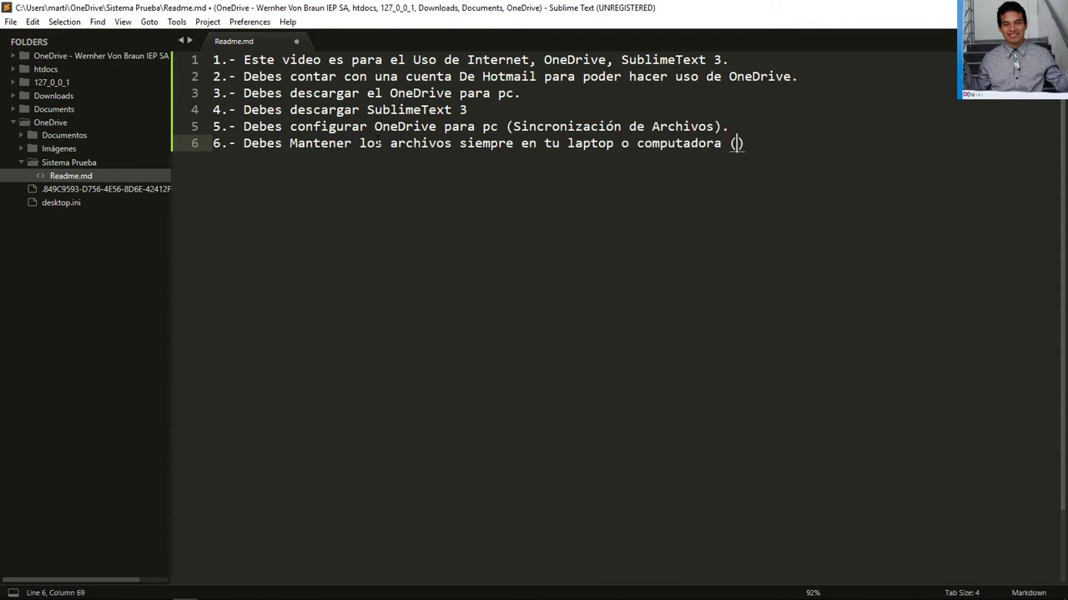
pyautogui.write('.')
pyautogui.hotkey('ctrl', 's')
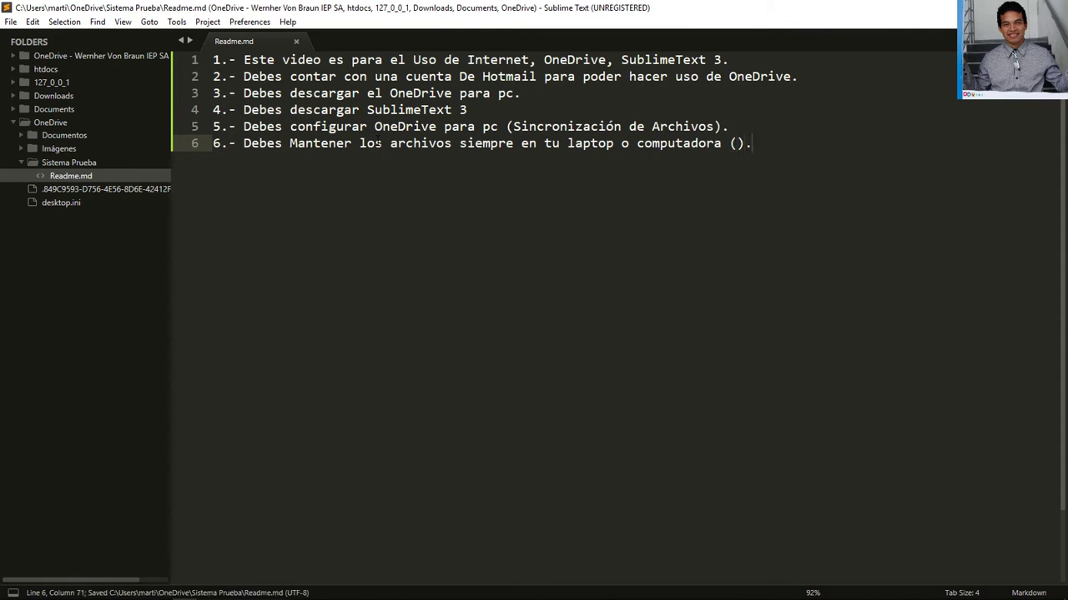
# Fill the parenthesis with 'Para que los cambios se efectuen automáticamente y Sublime Text 3 pueda actualizar los archivos' and save
pyautogui.press('Left')
pyautogui.press('Left')
pyautogui.write('Patra')
pyautogui.press('BackSpace')
pyautogui.press('BackSpace')
pyautogui.press('BackSpace')
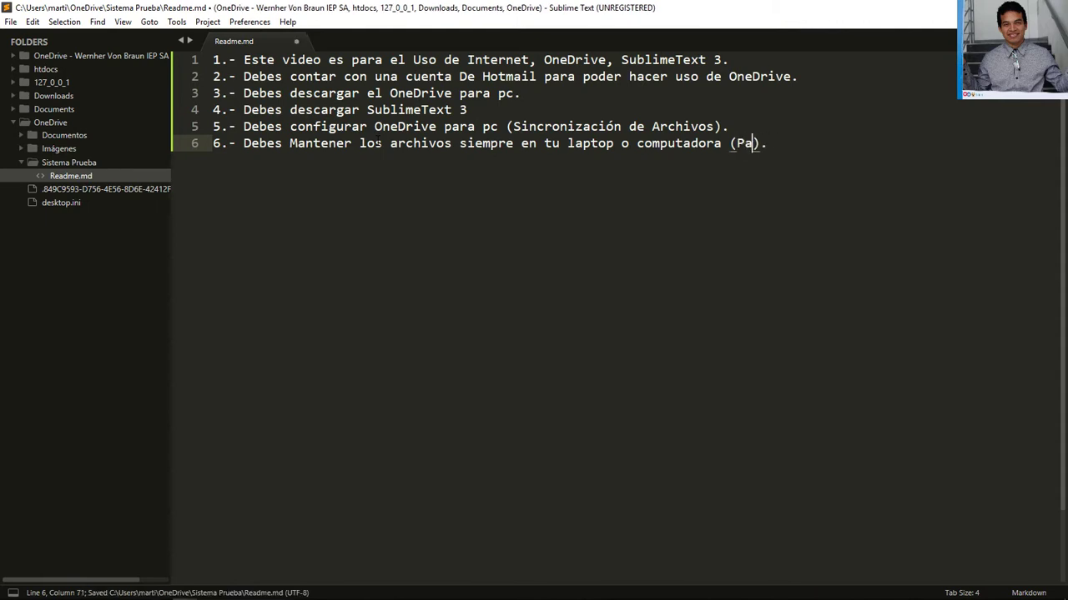
pyautogui.write('ra que los cambios ')
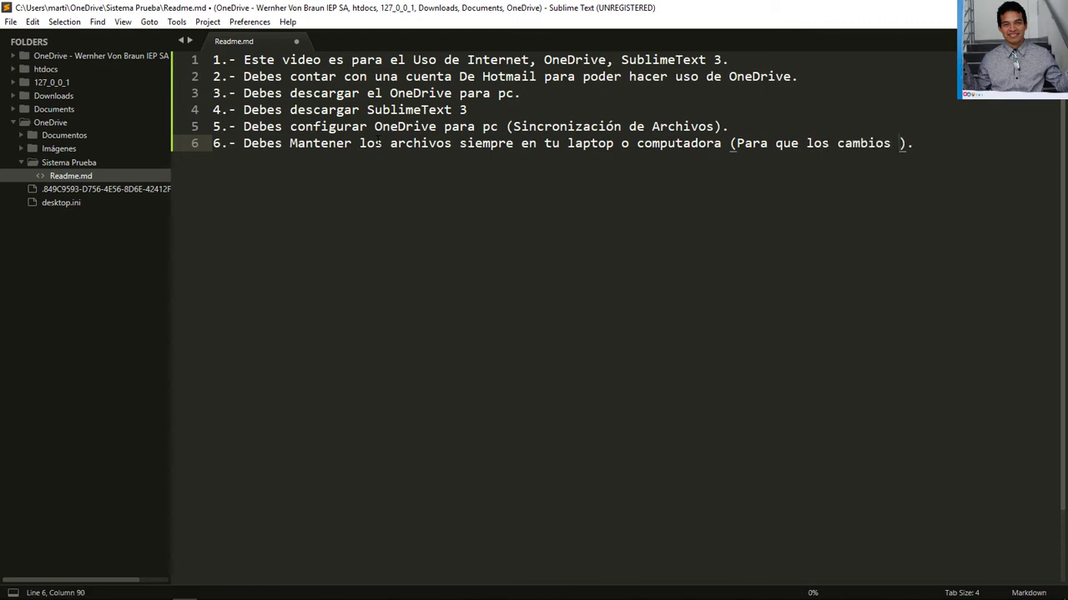
pyautogui.write('se efectuen')
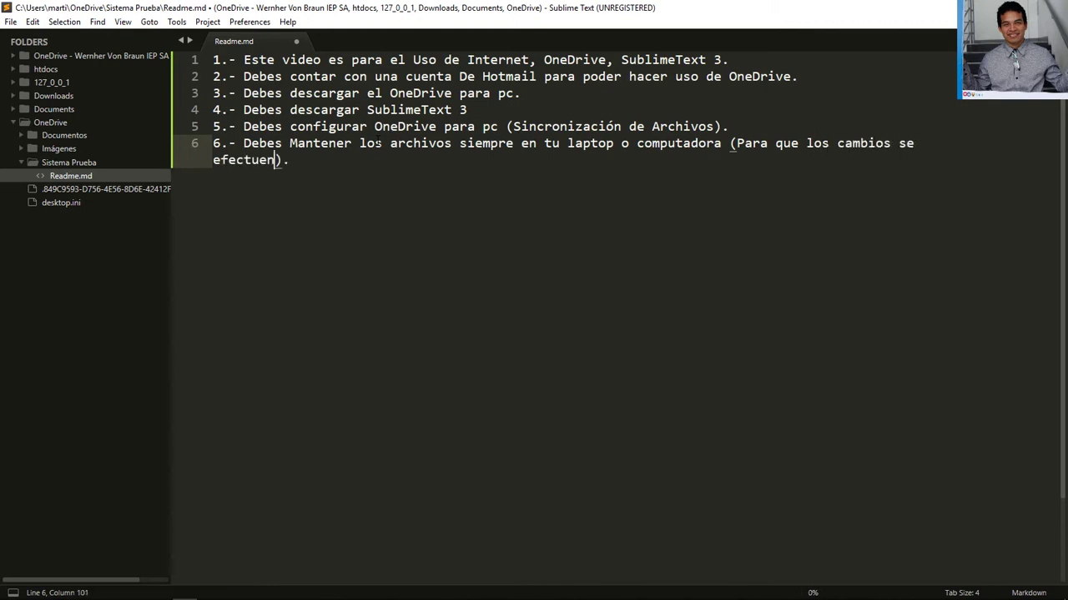
pyautogui.write(' autom')
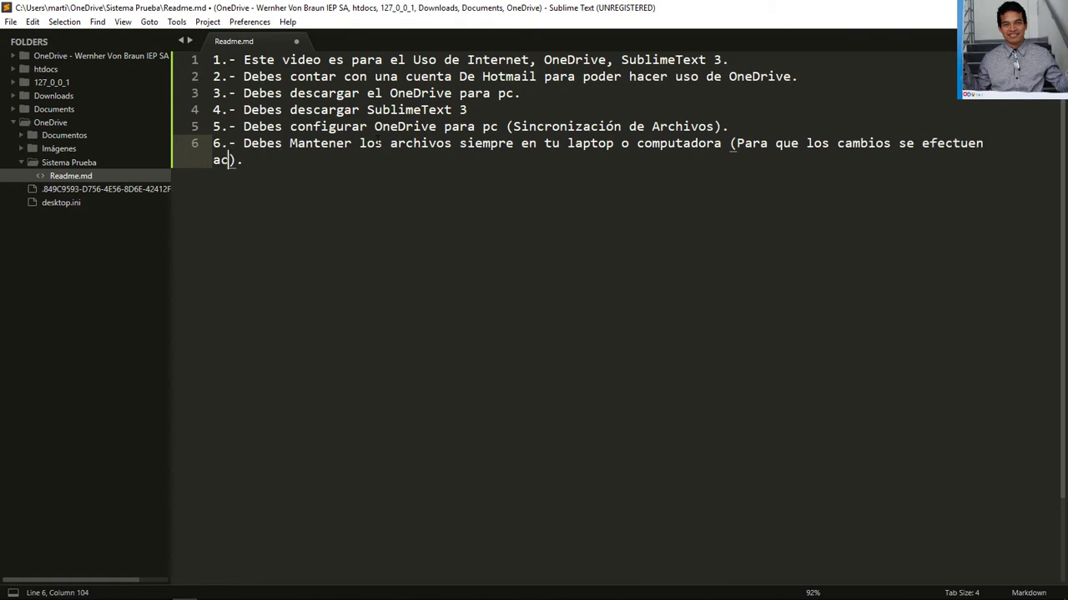
pyautogui.write('áticamente')
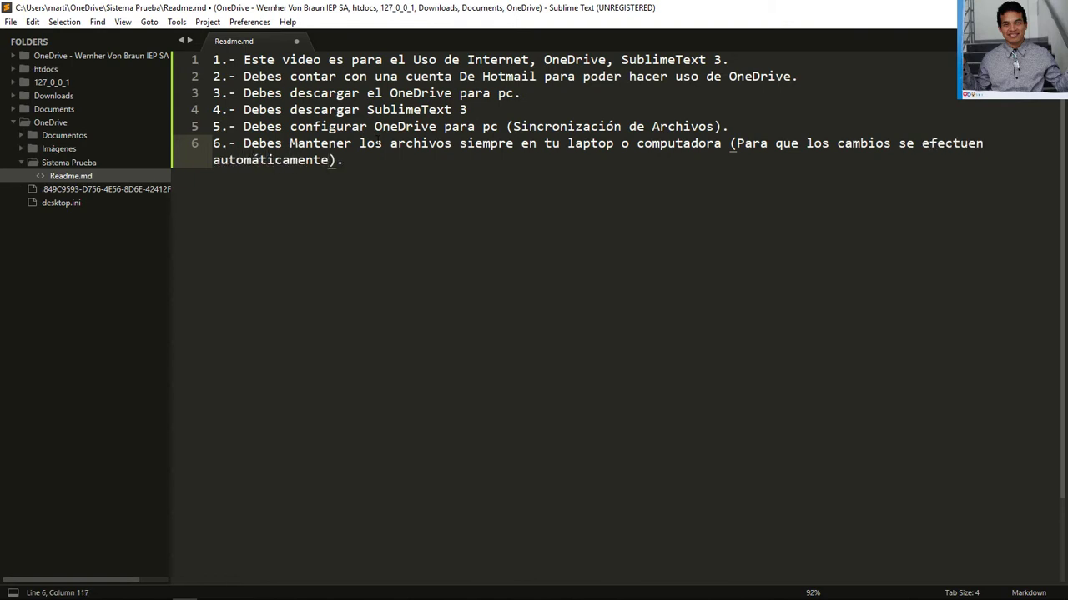
pyautogui.hotkey('ctrl', 's')
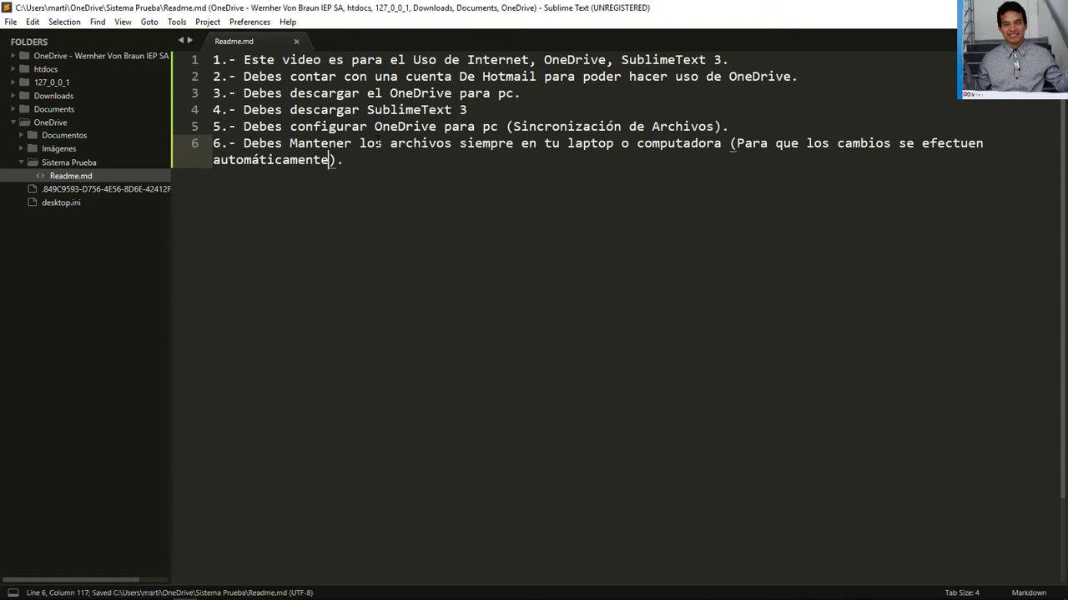
pyautogui.write('y Sublime')
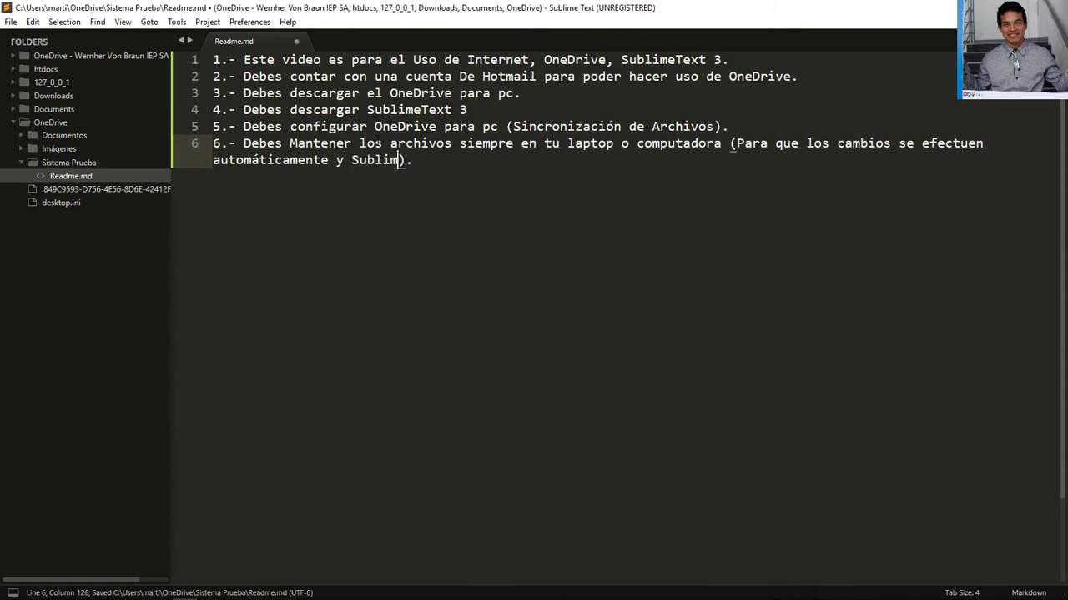
pyautogui.write('Te')
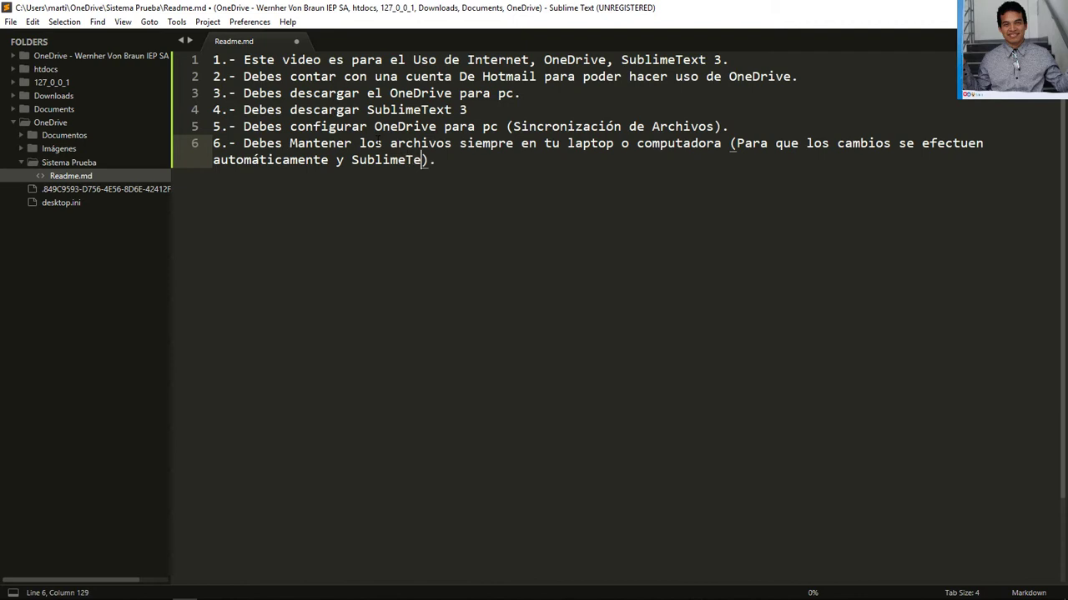
pyautogui.write('xt 3 pueda act')
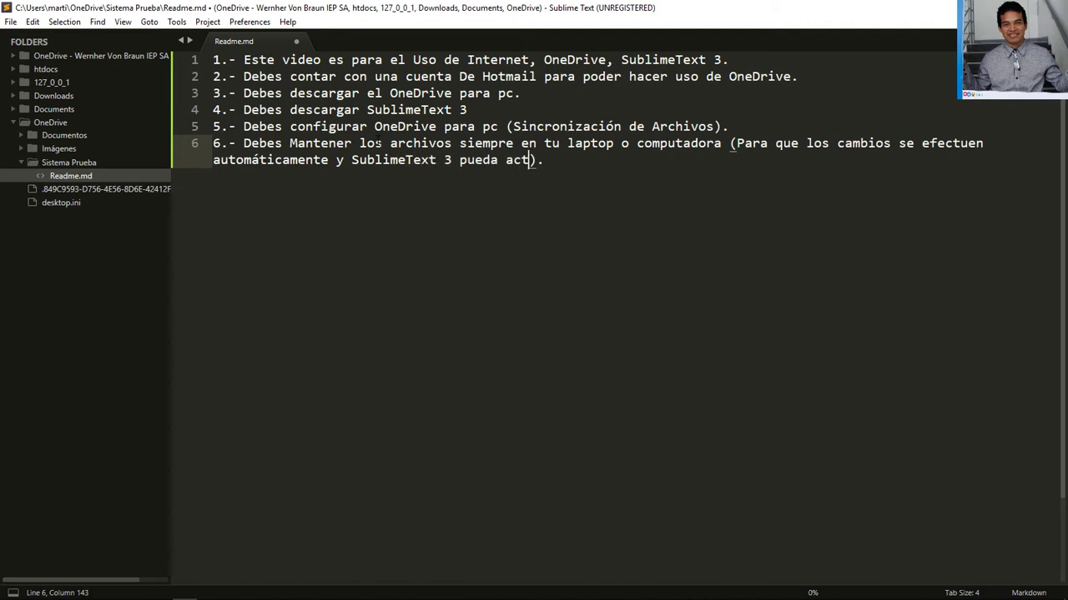
pyautogui.write('ualizar los a')
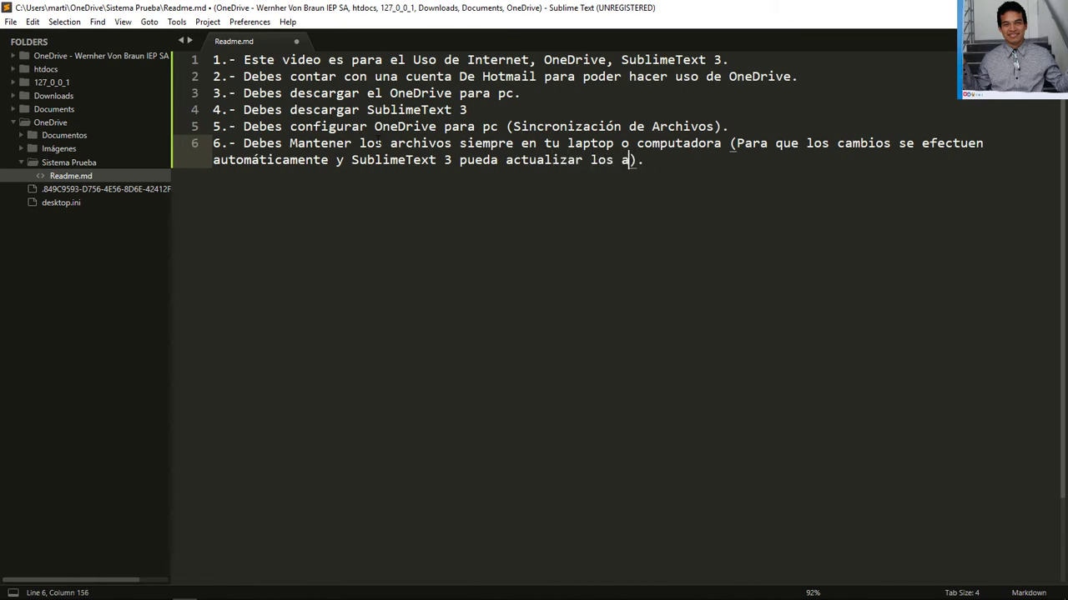
pyautogui.write('rchivos.')
pyautogui.hotkey('ctrl', 's')
pyautogui.press('BackSpace')
pyautogui.hotkey('ctrl', 's')
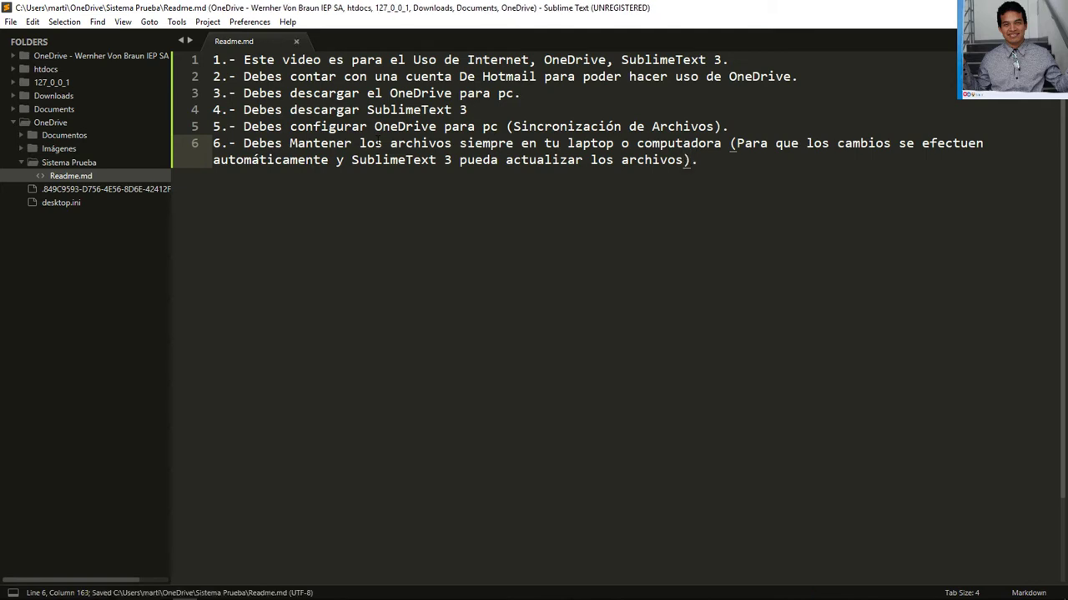
# Start line 7 with '7.- Debes compartir con tu equipo de trabajo l'
pyautogui.press('End')
pyautogui.press('Return')
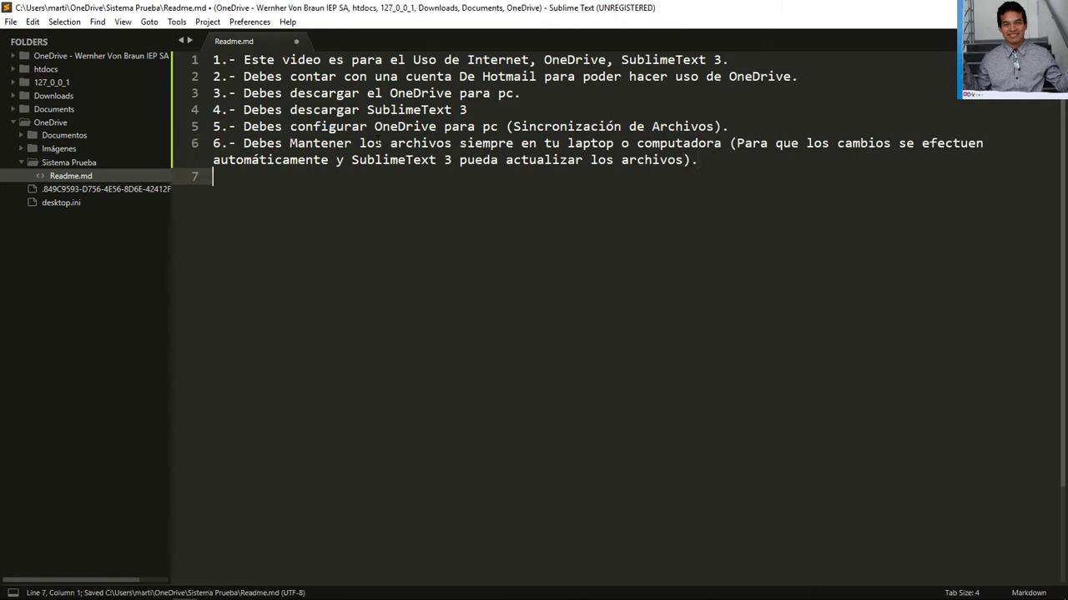
pyautogui.write('7')
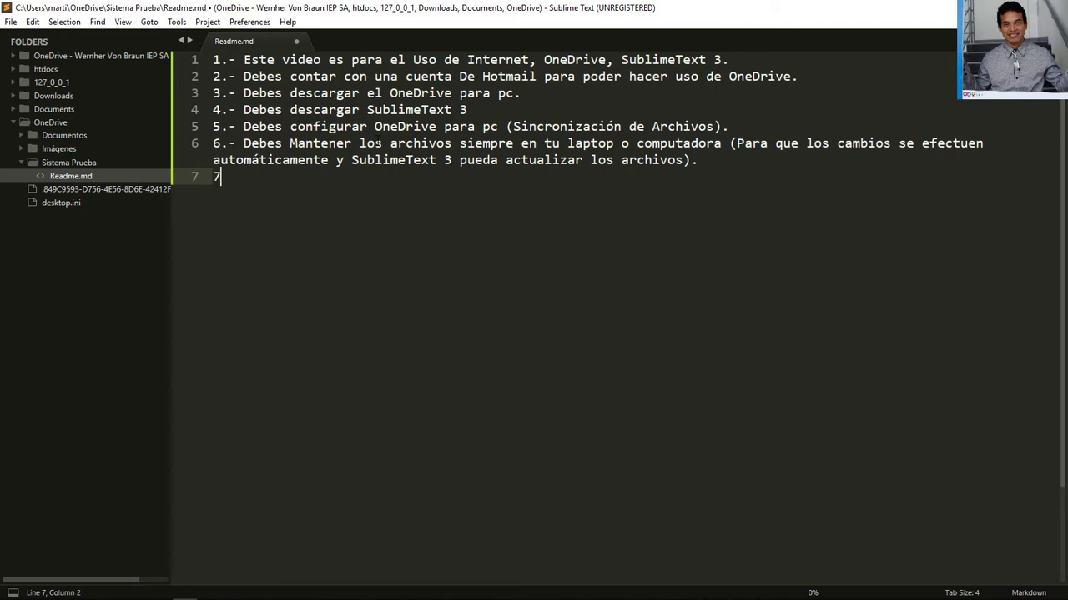
pyautogui.write('.- Debes compartir')
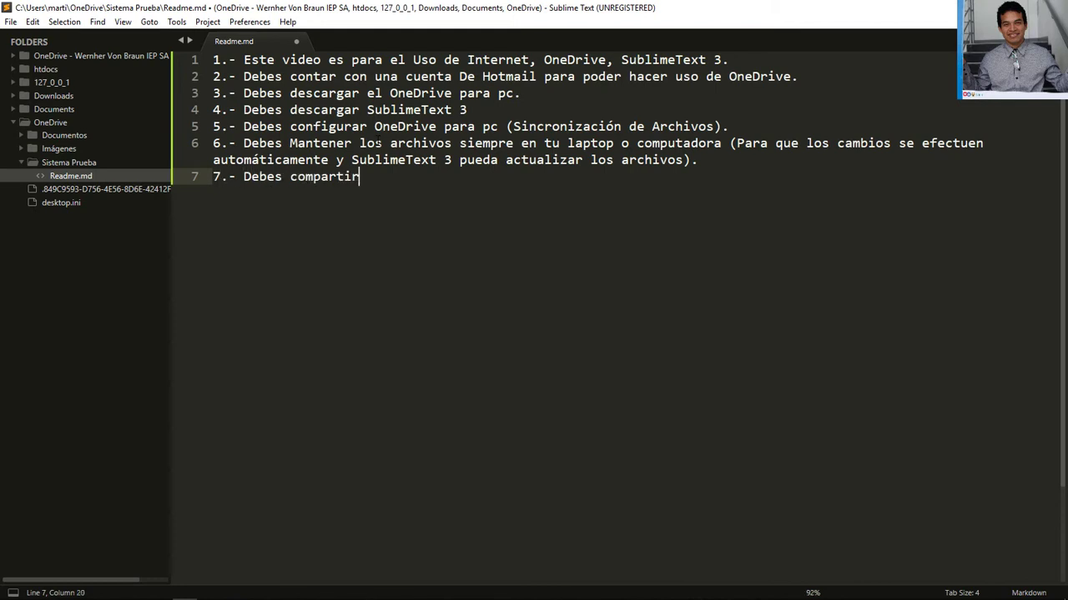
pyautogui.write(' con tu equipo de ')
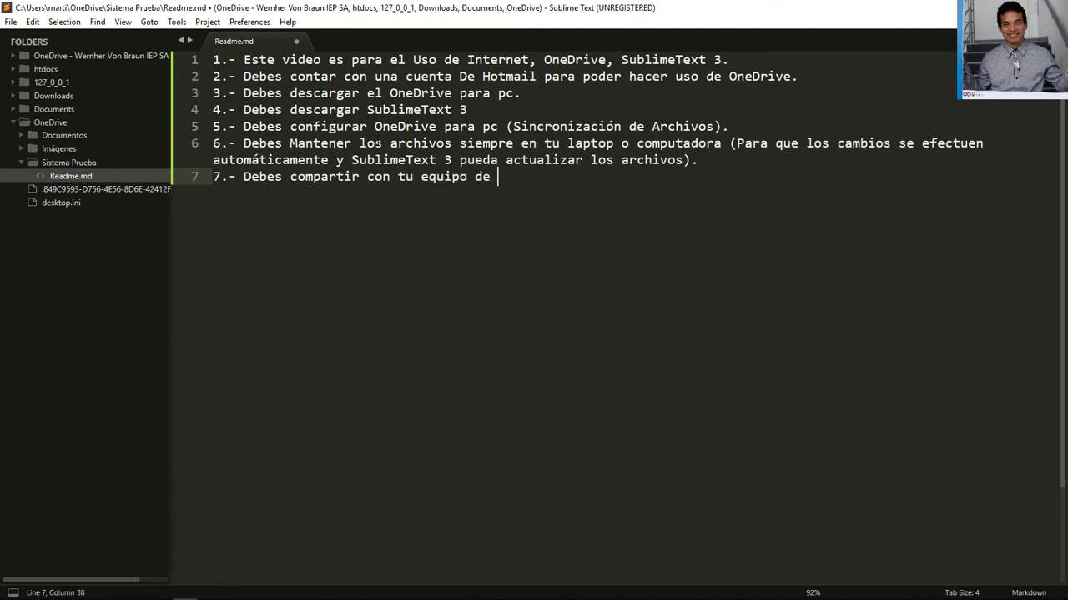
pyautogui.write('trabajo l')
# Finish note 7 with 'la carpeta del proyecto.' and save Readme.md
pyautogui.press('BackSpace')
pyautogui.write('a ca')
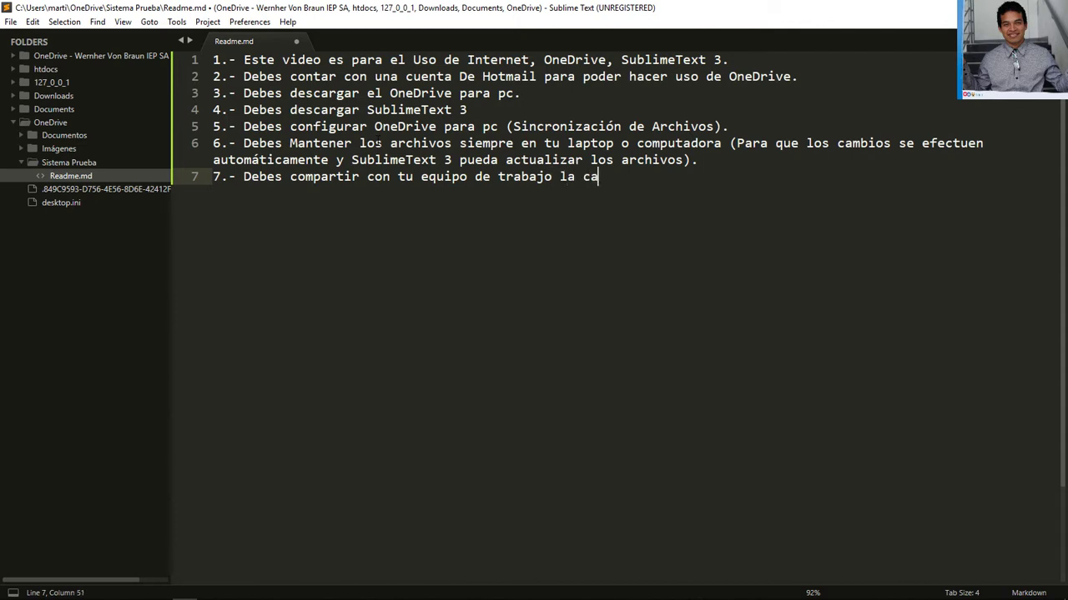
pyautogui.write('rpeta del proyecto.')
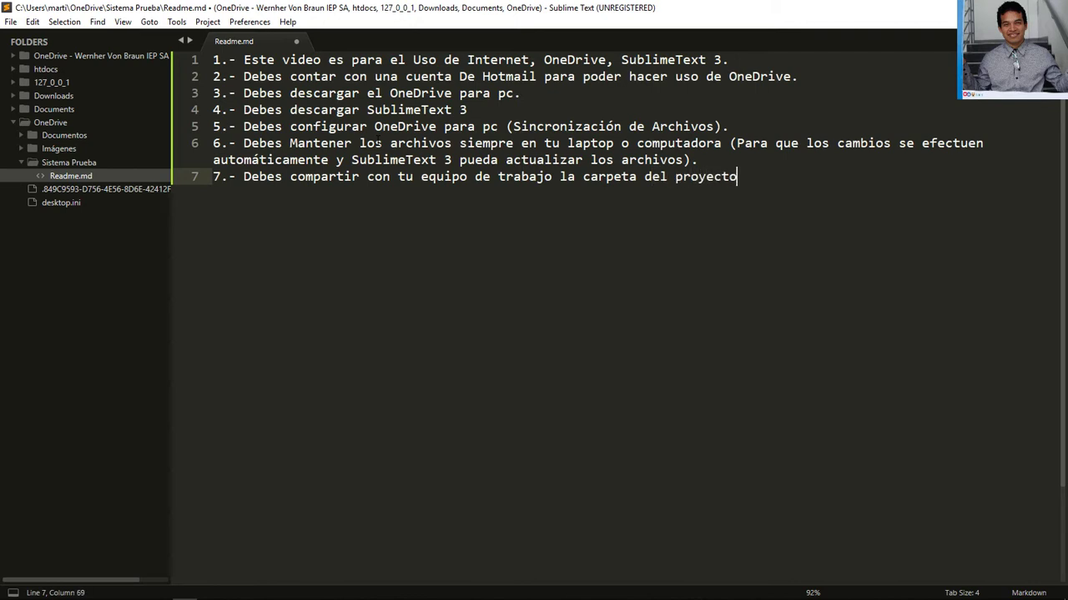
pyautogui.hotkey('ctrl', 's')
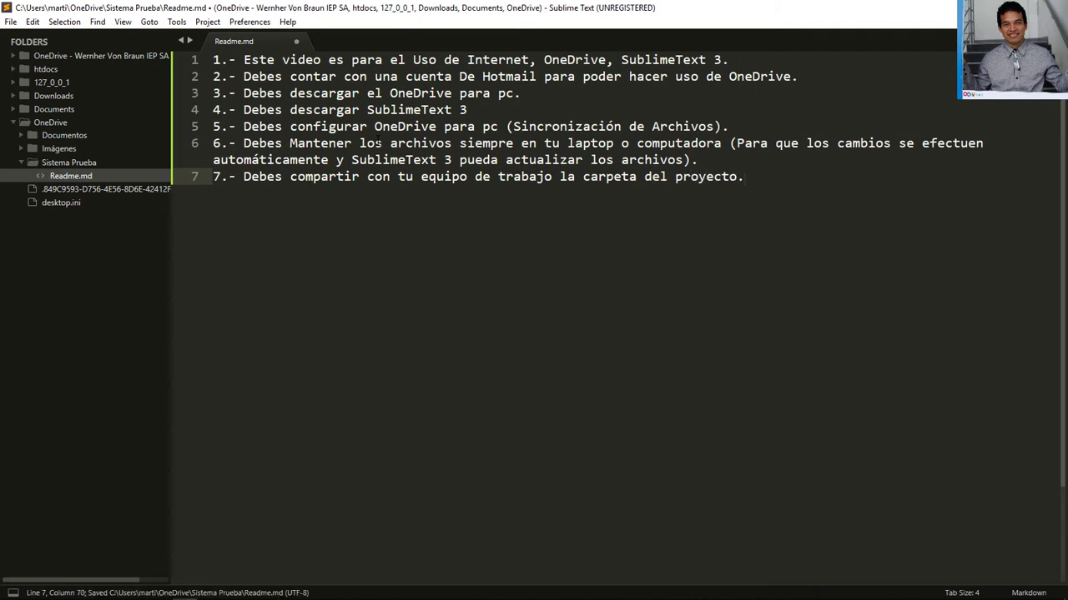
pyautogui.hotkey('alt', 'Tab')
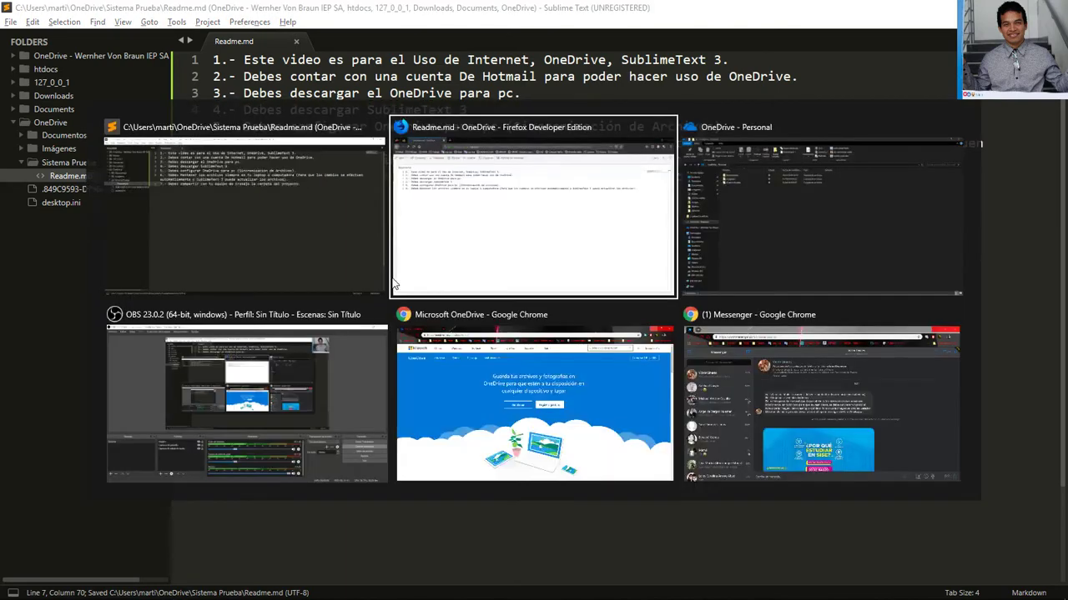
pyautogui.click(396, 284)
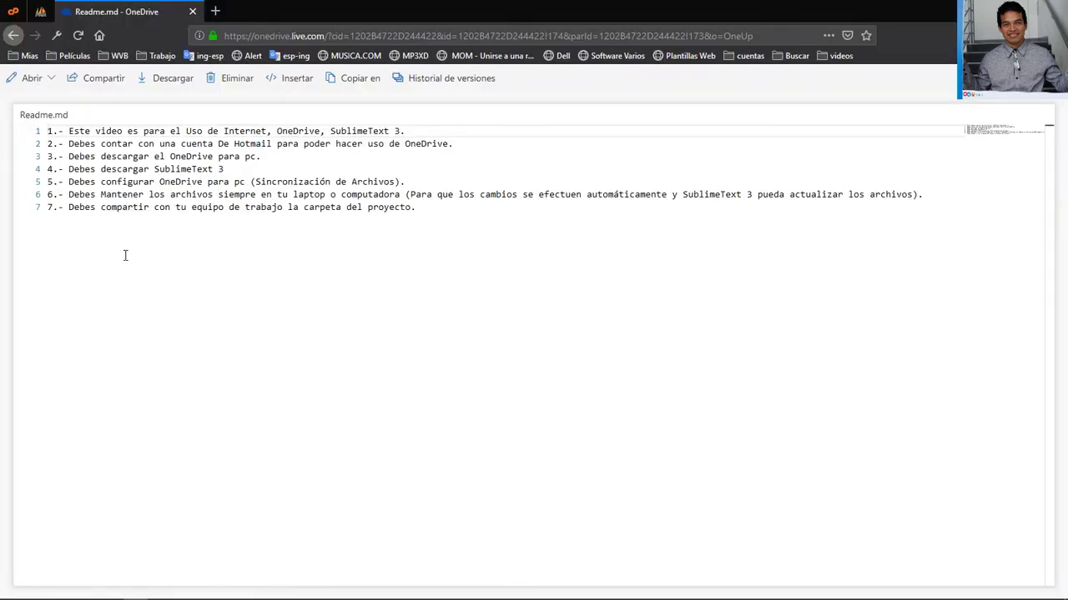
pyautogui.hotkey('alt', 'Tab')
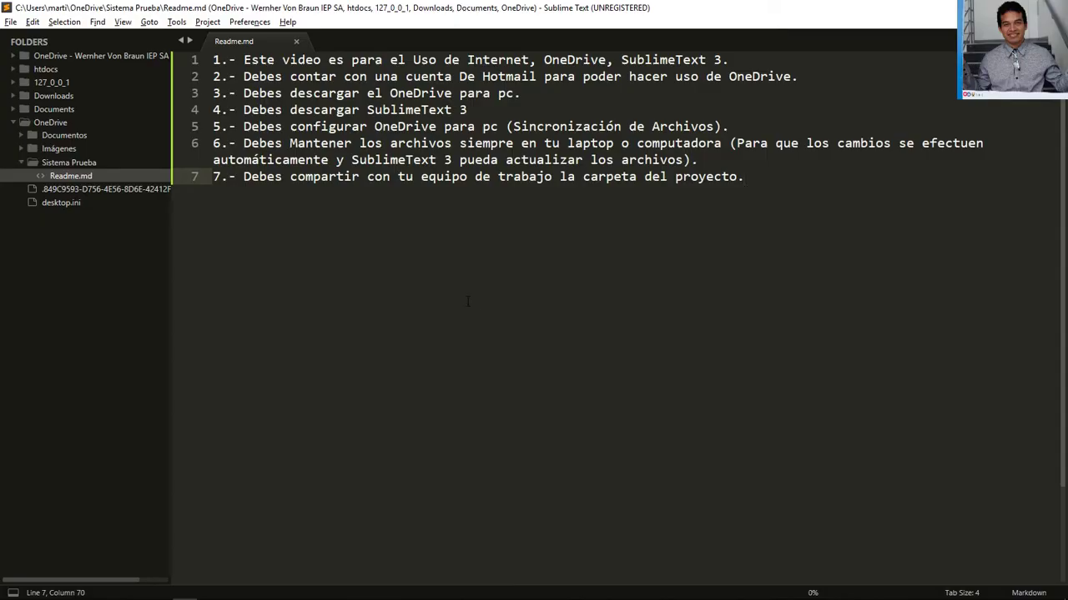
pyautogui.hotkey('alt', 'Tab')
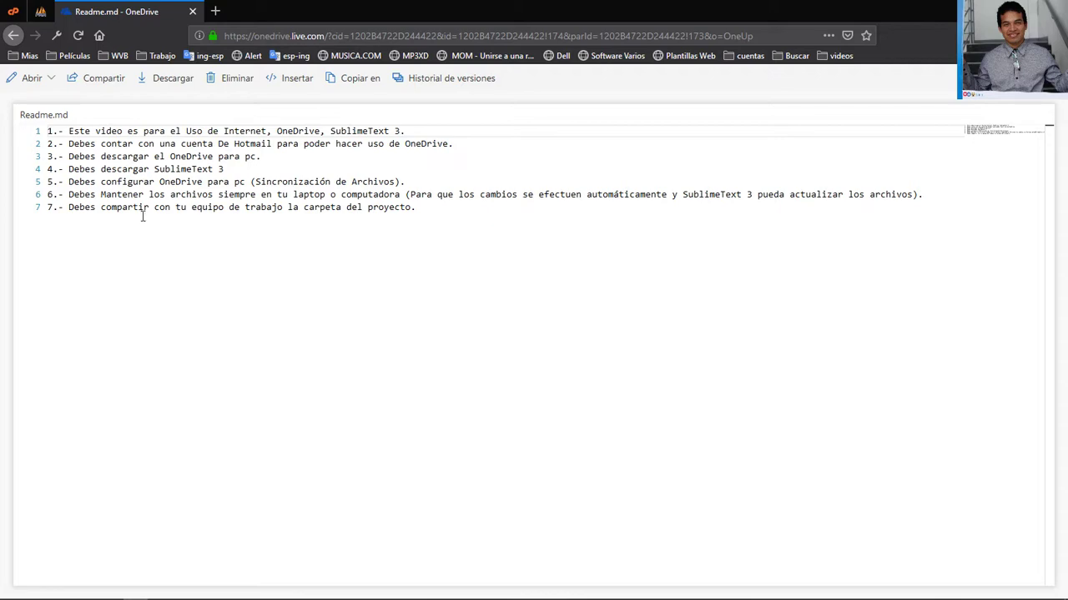
pyautogui.hotkey('alt', 'Tab')
pyautogui.click(243, 177)
pyautogui.keyDown('ctrl'); pyautogui.click(242, 126); pyautogui.keyUp('ctrl')
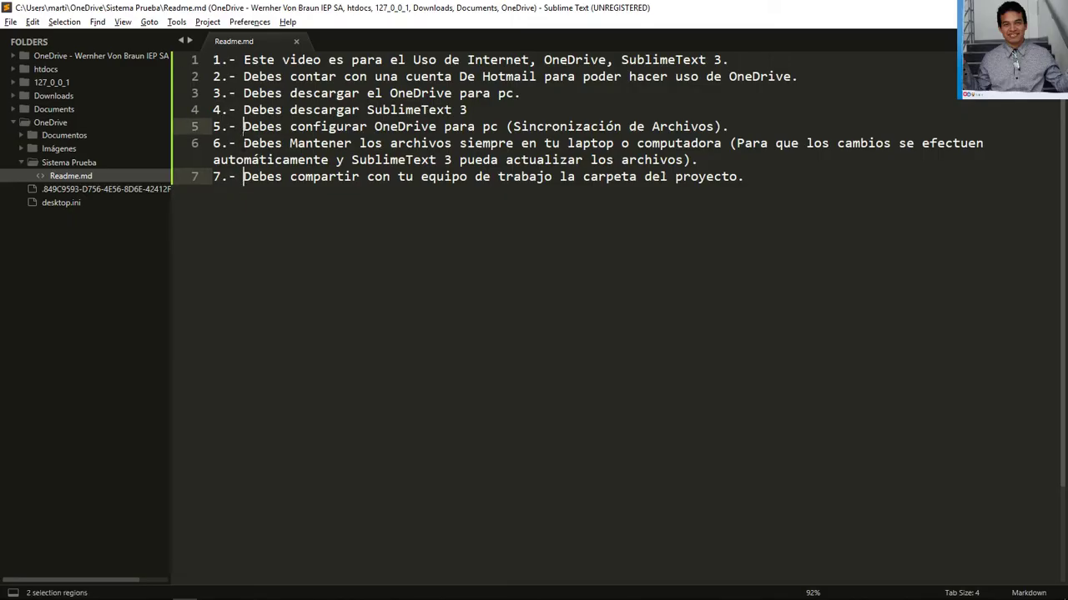
pyautogui.keyDown('ctrl'); pyautogui.click(243, 143); pyautogui.keyUp('ctrl')
# Strip the '1.-' to '7.-' prefixes from all seven notes at once and save Readme.md
pyautogui.keyDown('ctrl'); pyautogui.click(242, 111); pyautogui.keyUp('ctrl')
pyautogui.keyDown('ctrl'); pyautogui.click(243, 94); pyautogui.keyUp('ctrl')
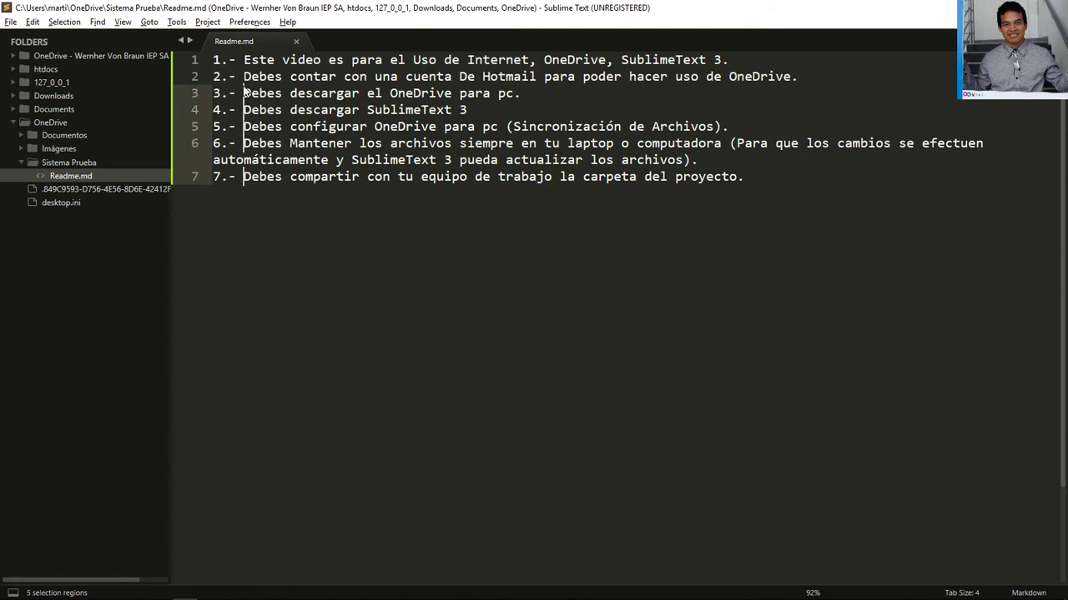
pyautogui.keyDown('ctrl'); pyautogui.click(243, 77); pyautogui.keyUp('ctrl')
pyautogui.keyDown('ctrl'); pyautogui.click(243, 60); pyautogui.keyUp('ctrl')
pyautogui.hotkey('shift', 'Home')
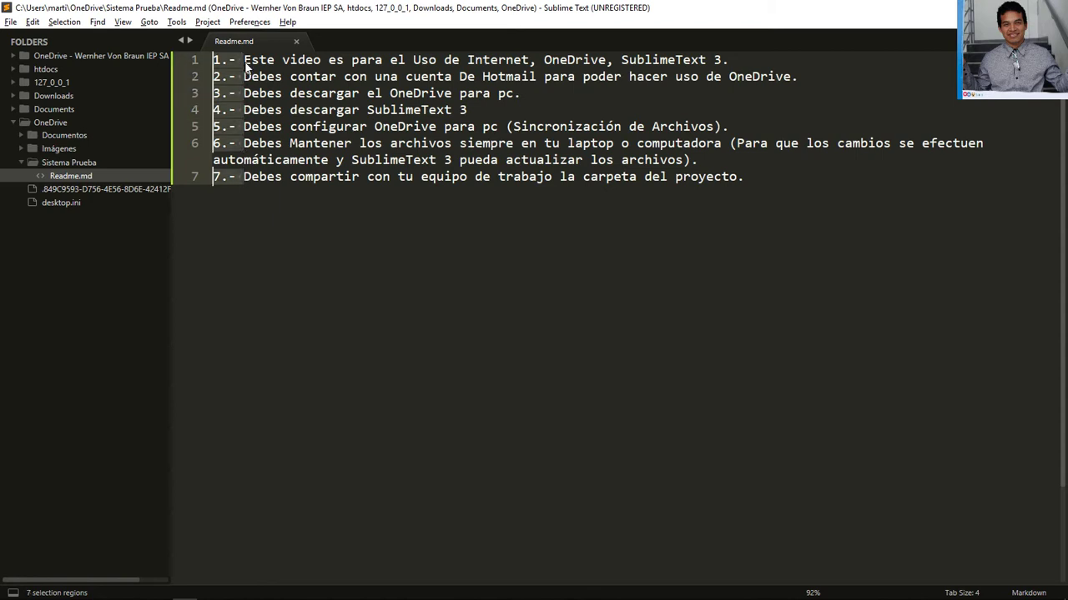
pyautogui.press('BackSpace')
pyautogui.hotkey('ctrl', 's')
# Add an empty eighth line and confirm the synced, unnumbered notes in the OneDrive web view
pyautogui.hotkey('alt', 'Tab')
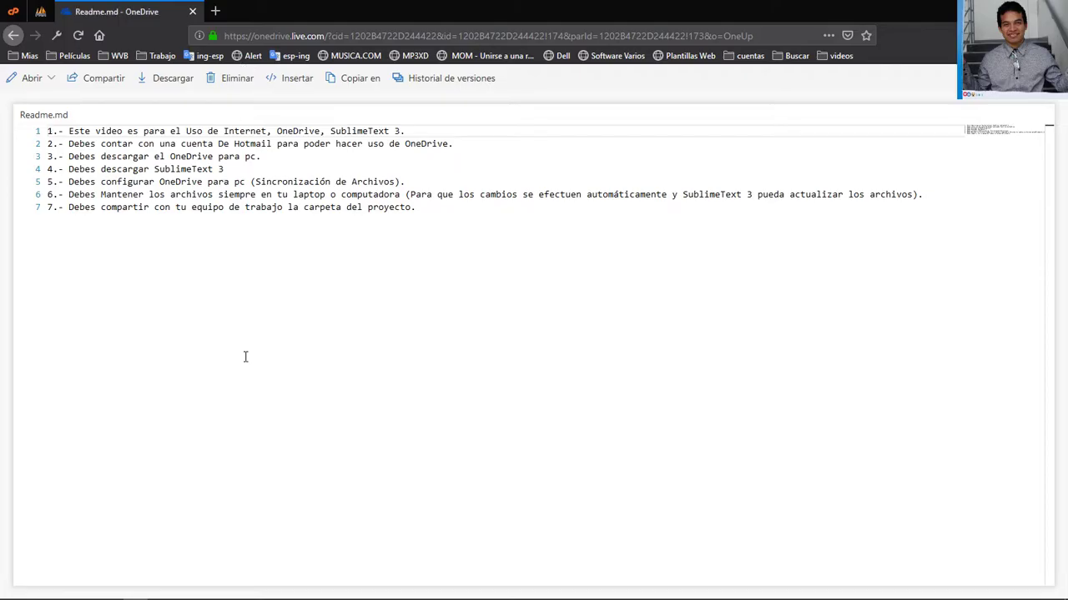
pyautogui.moveTo(945, 595)
pyautogui.hotkey('alt', 'Tab')
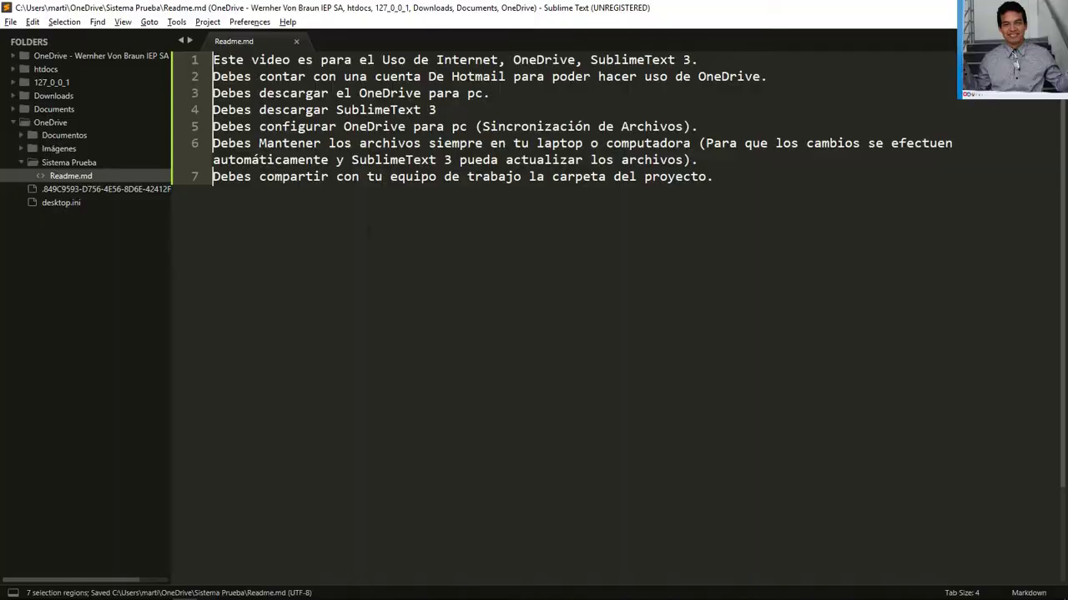
pyautogui.press('Return')
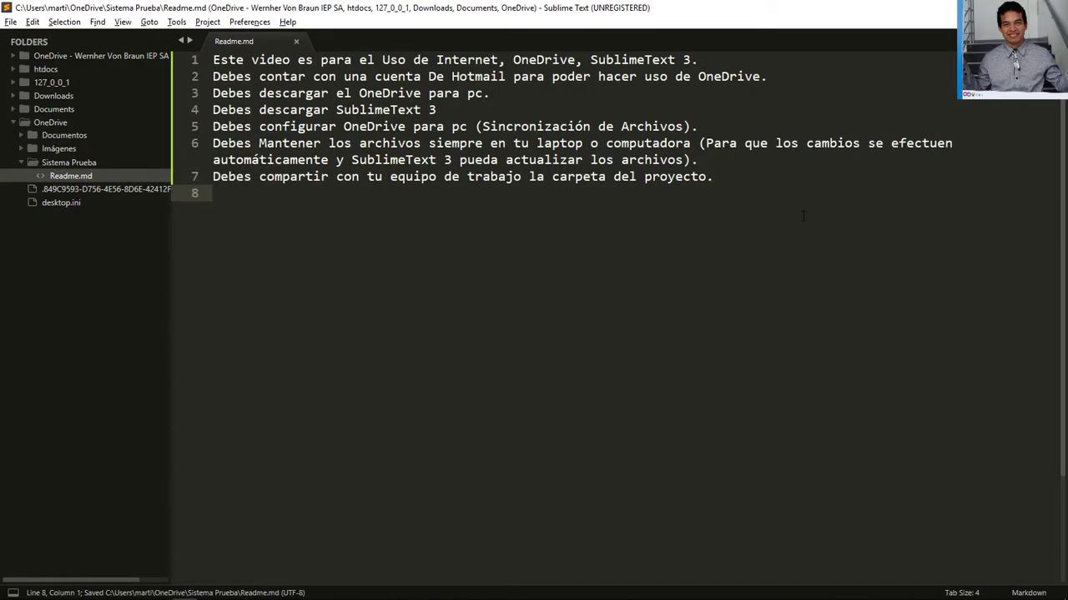
pyautogui.hotkey('alt', 'Tab')
pyautogui.hotkey('alt', 'Tab')
pyautogui.hotkey('alt', 'Tab')
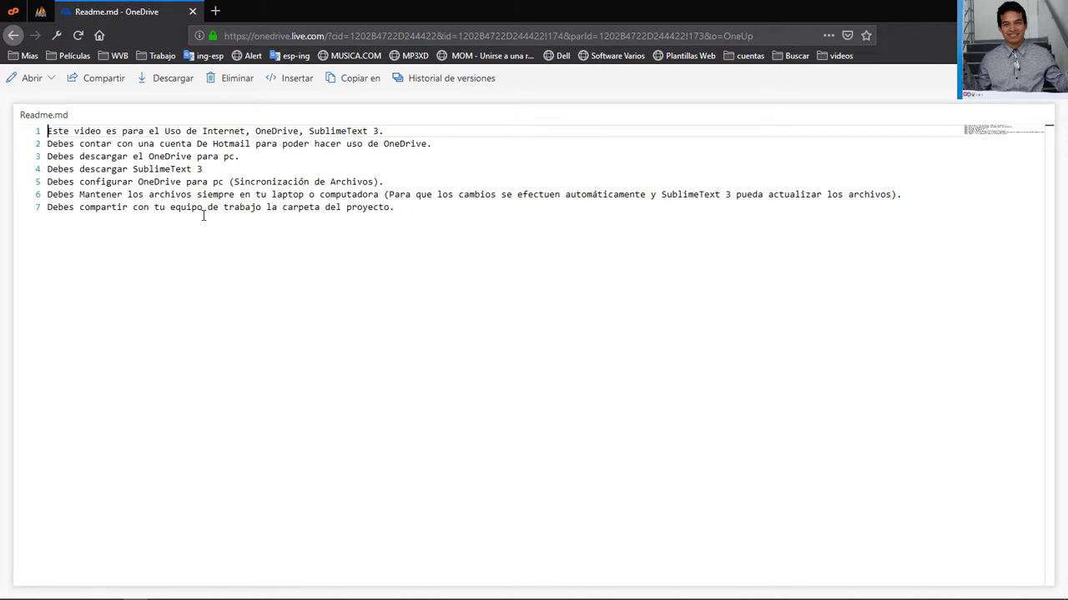
pyautogui.hotkey('alt', 'Tab')
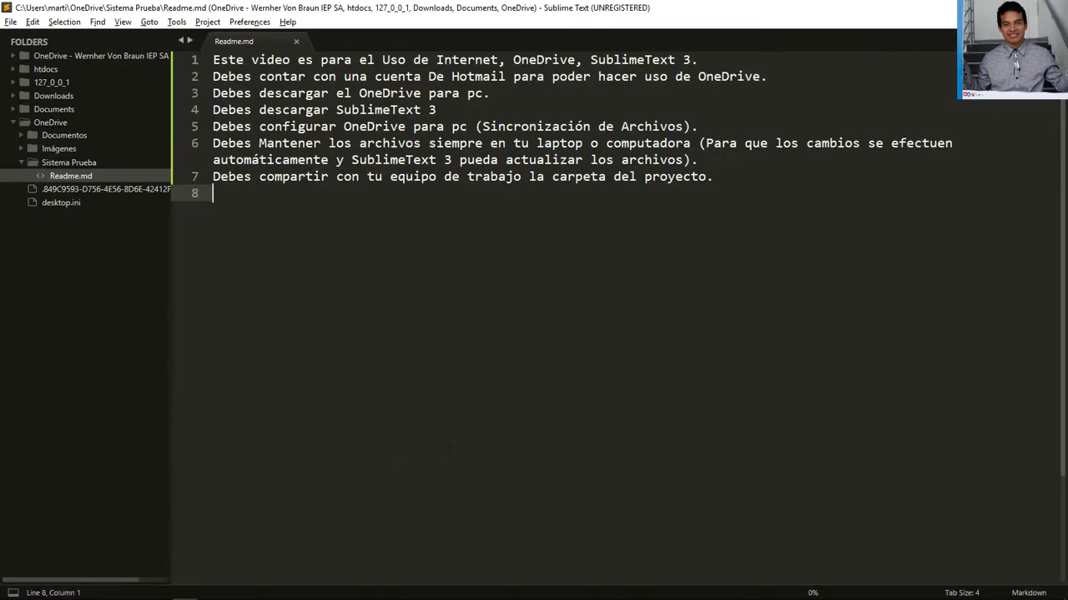
pyautogui.hotkey('alt', 'Tab')
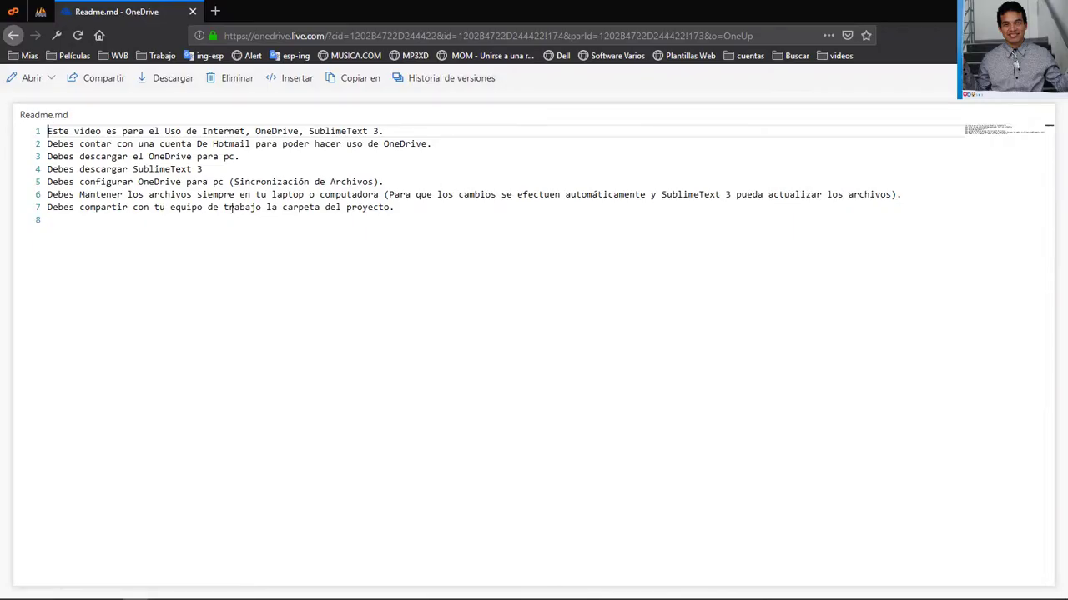
# Start signing in to OneDrive in Chrome with the second account's e-mail address
pyautogui.moveTo(242, 594)
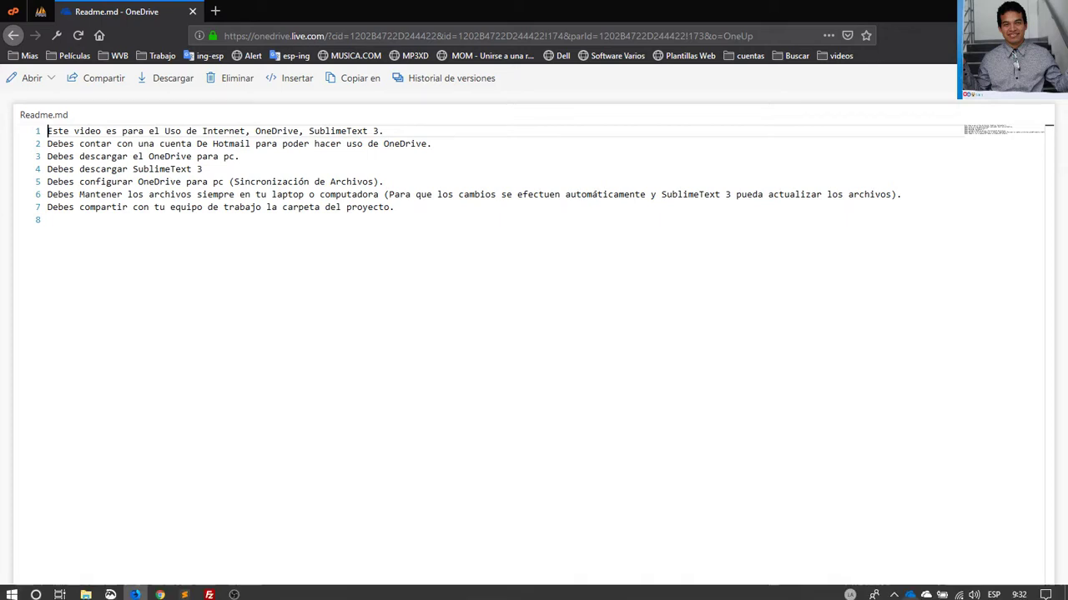
pyautogui.moveTo(158, 591)
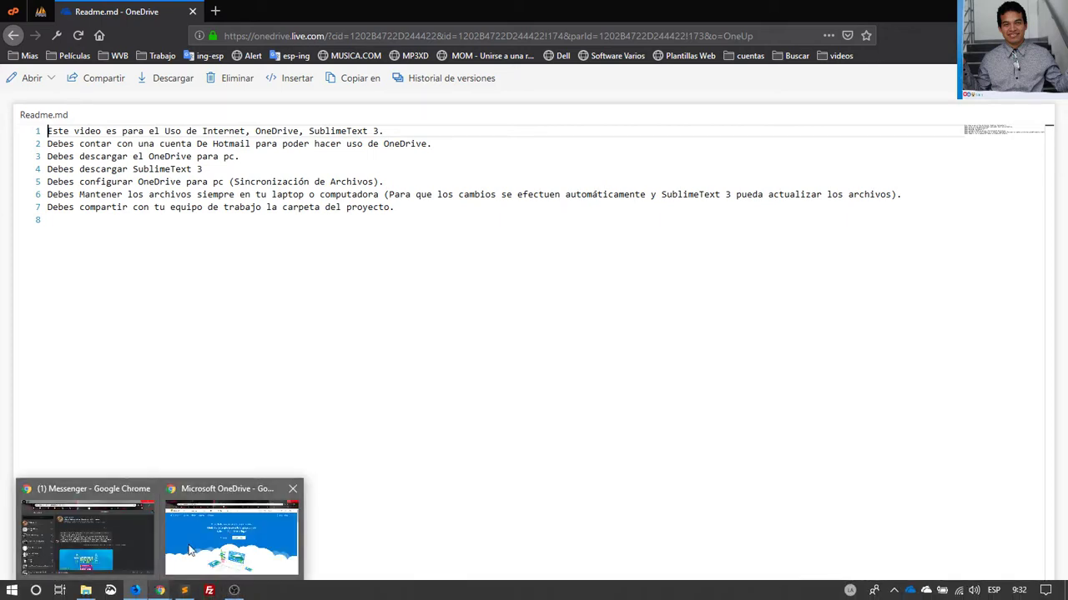
pyautogui.click(221, 521)
pyautogui.click(968, 121)
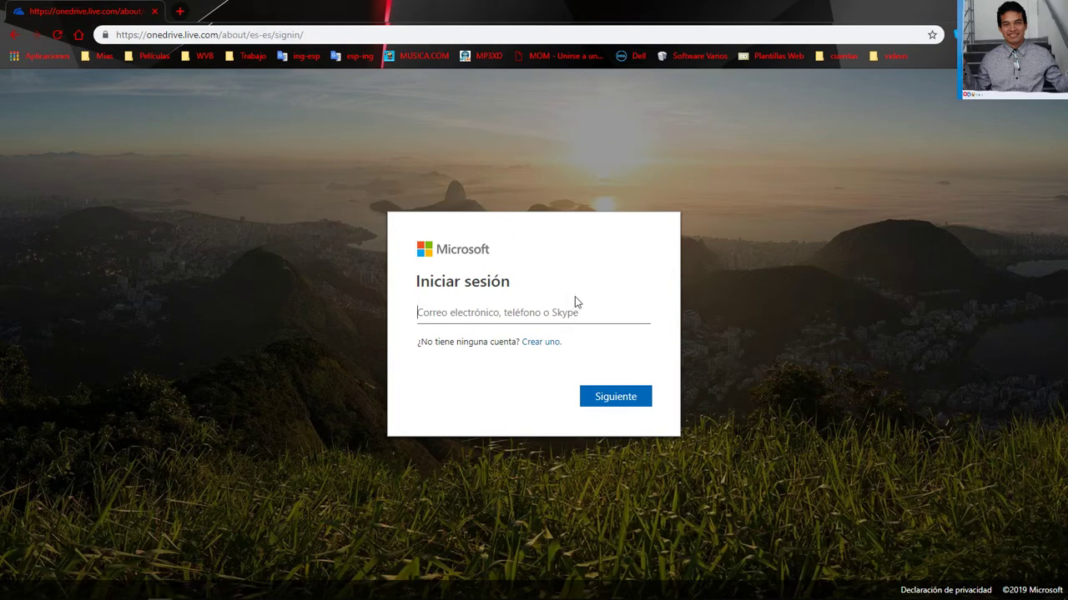
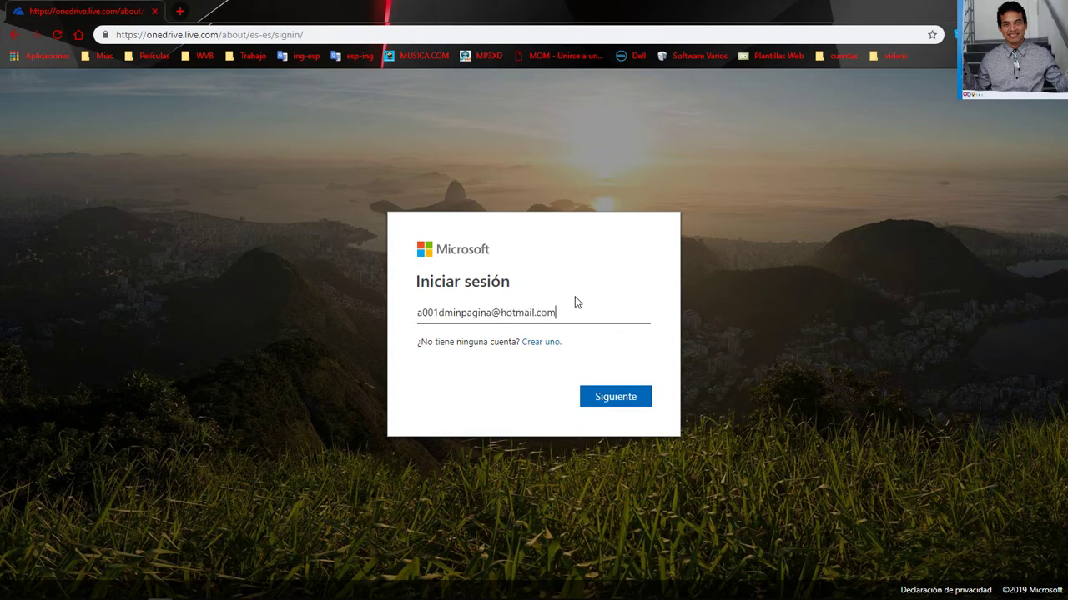
pyautogui.press('Return')
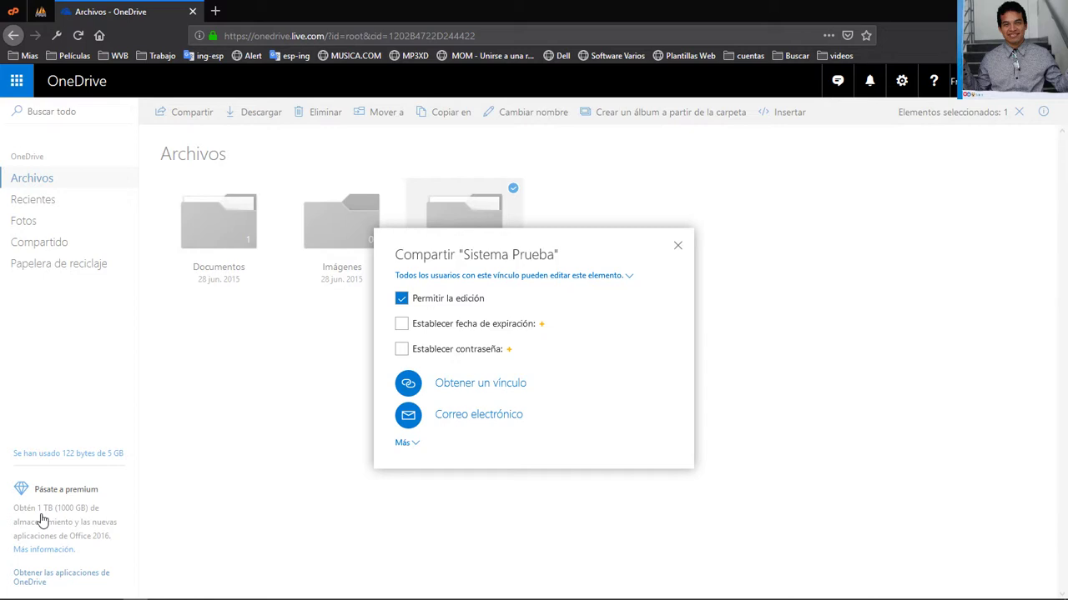
# Invite the second account's e-mail to Sistema Prueba with the message 'Hola te comparto la carpeta de OneDrive para poder Trabajar en Linea'
pyautogui.click(478, 414)
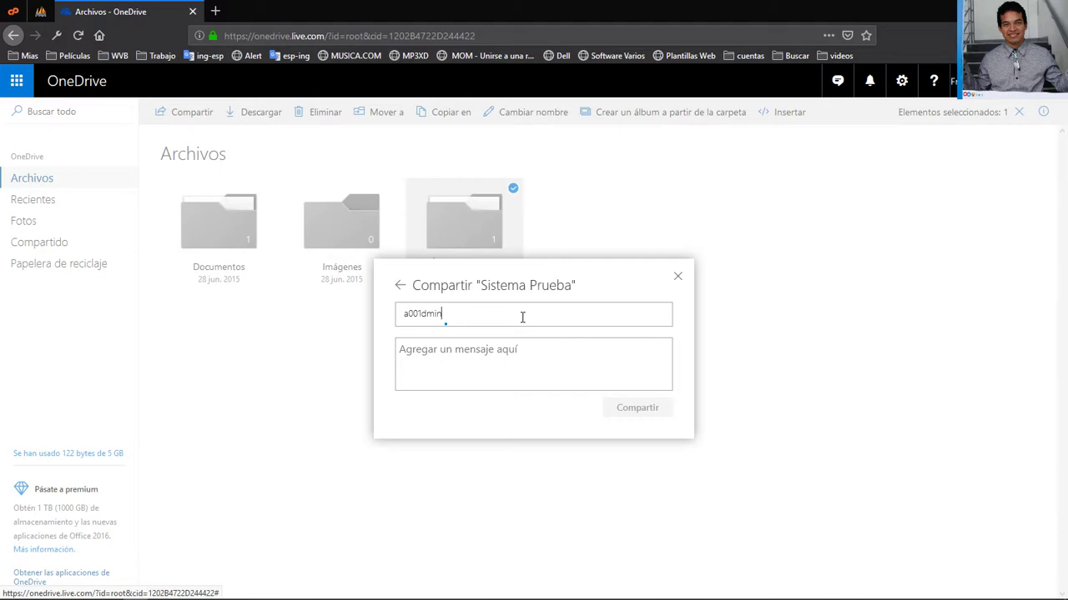
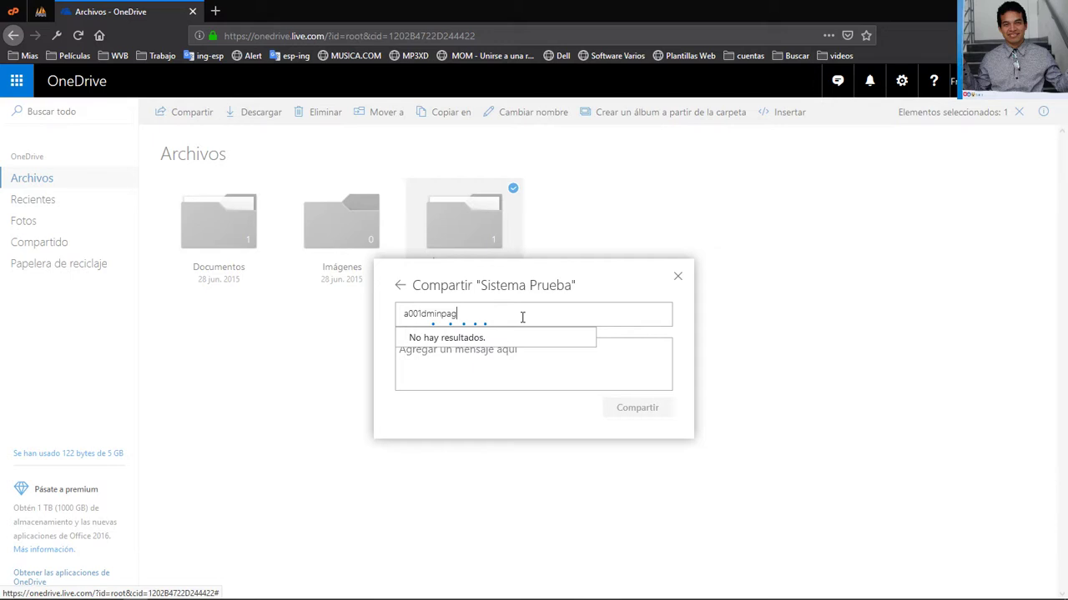
pyautogui.click(603, 370)
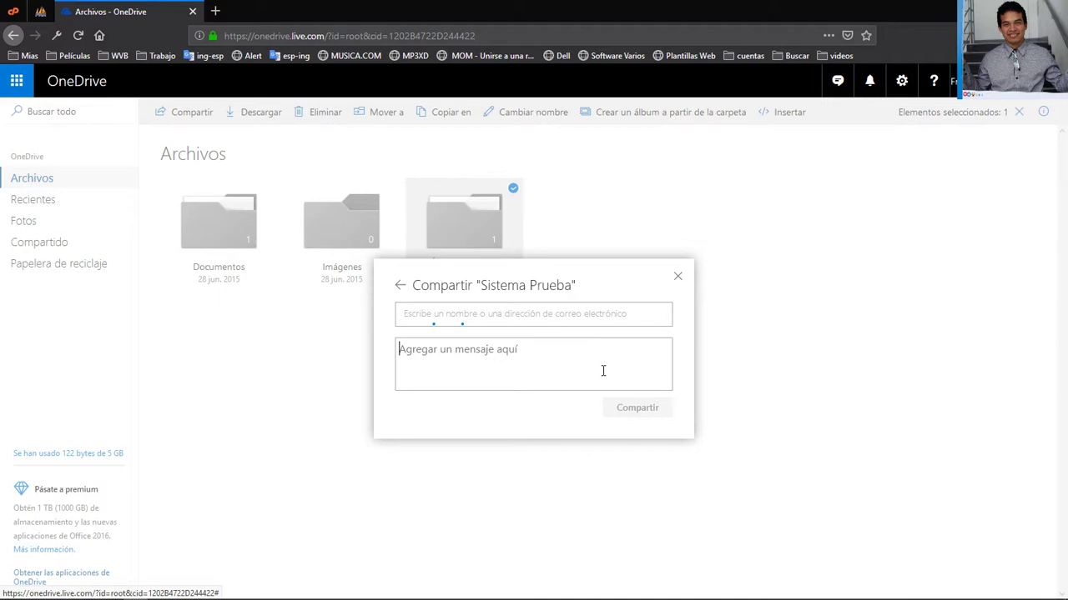
pyautogui.write('Hola te comparto la ca')
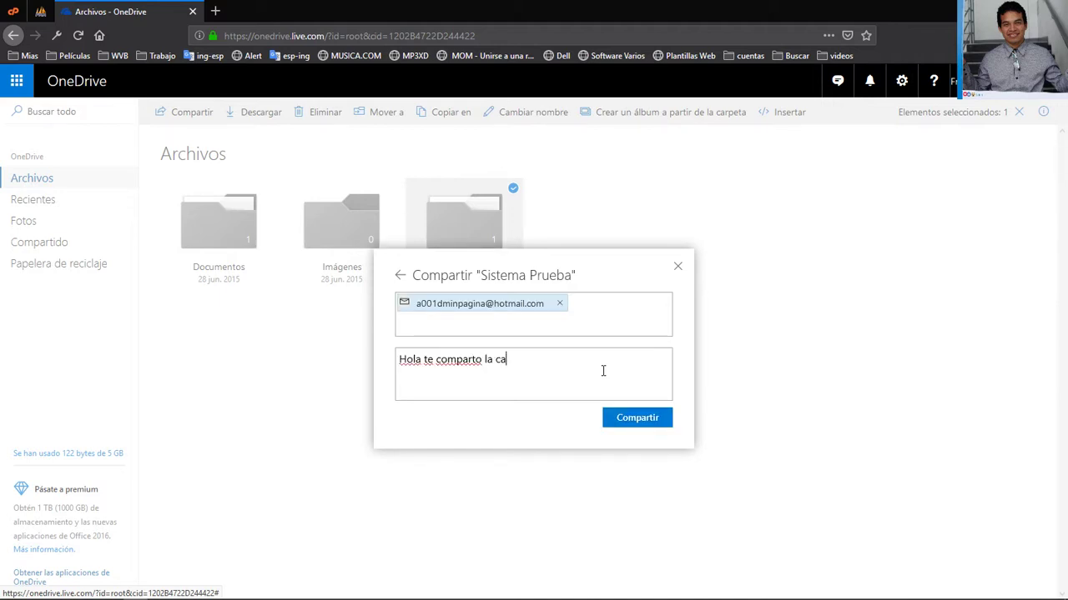
pyautogui.write('rpeta de Onde')
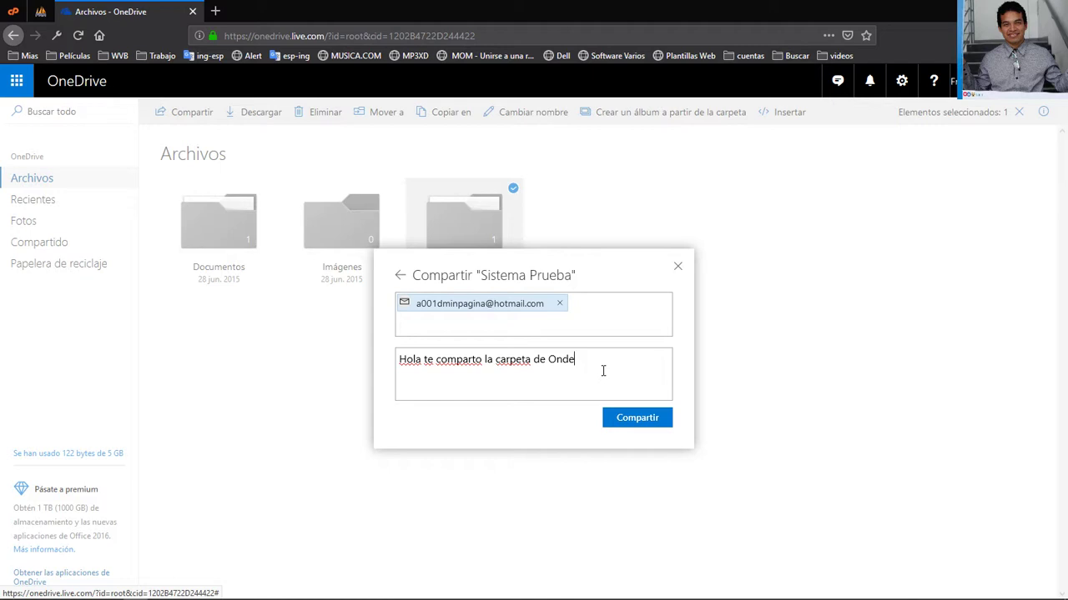
pyautogui.press('BackSpace')
pyautogui.press('BackSpace')
pyautogui.write('eDrive para poder Trabajar ')
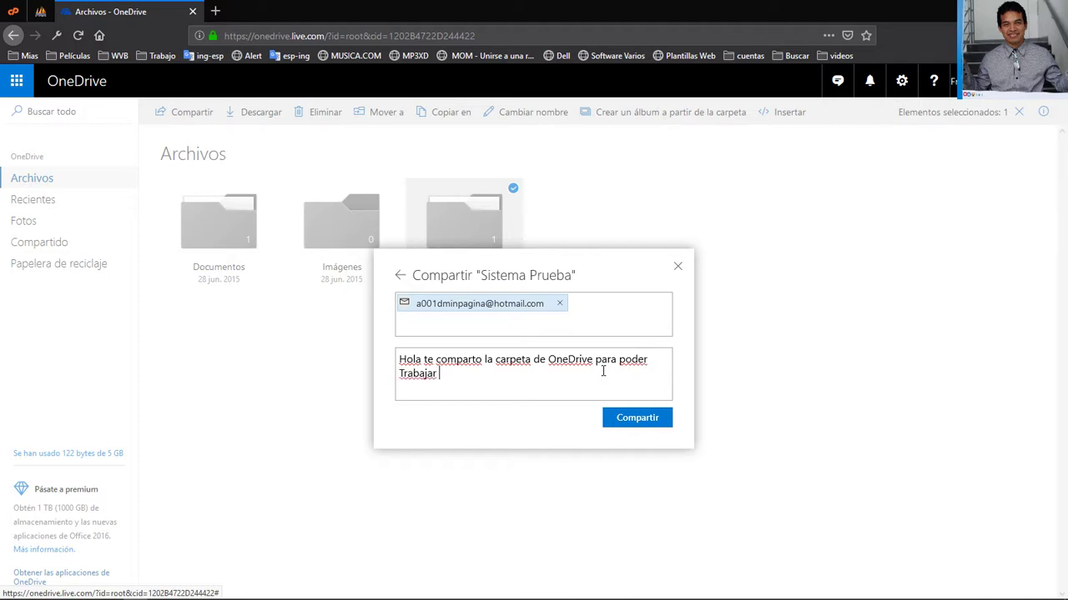
pyautogui.write('en Linea')
pyautogui.click(639, 419)
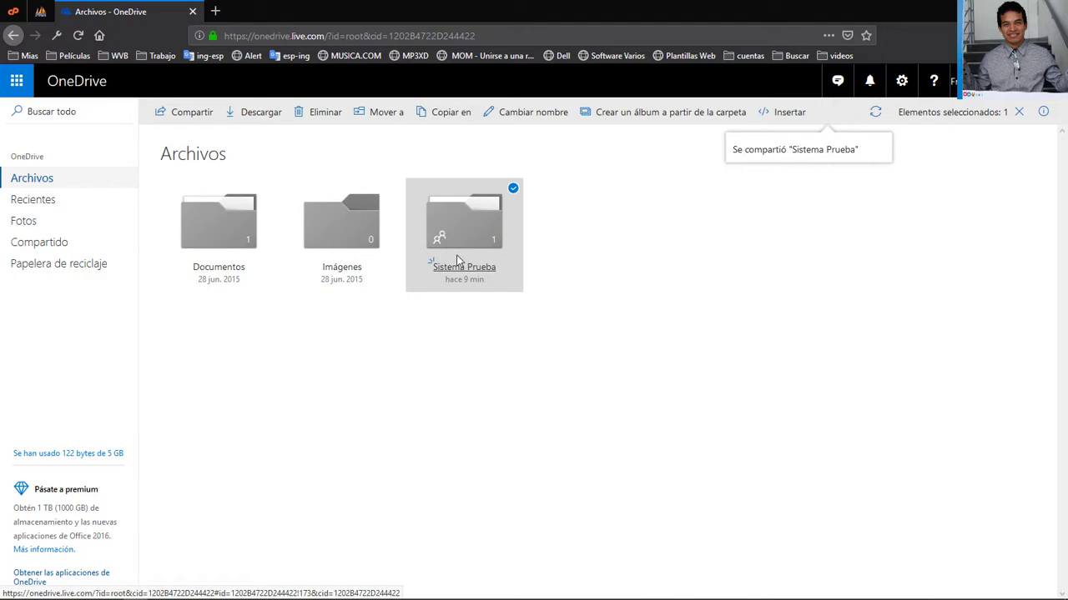
pyautogui.hotkey('alt', 'Tab')
pyautogui.hotkey('alt', 'Tab')
pyautogui.hotkey('alt', 'Tab')
pyautogui.hotkey('alt', 'Tab')
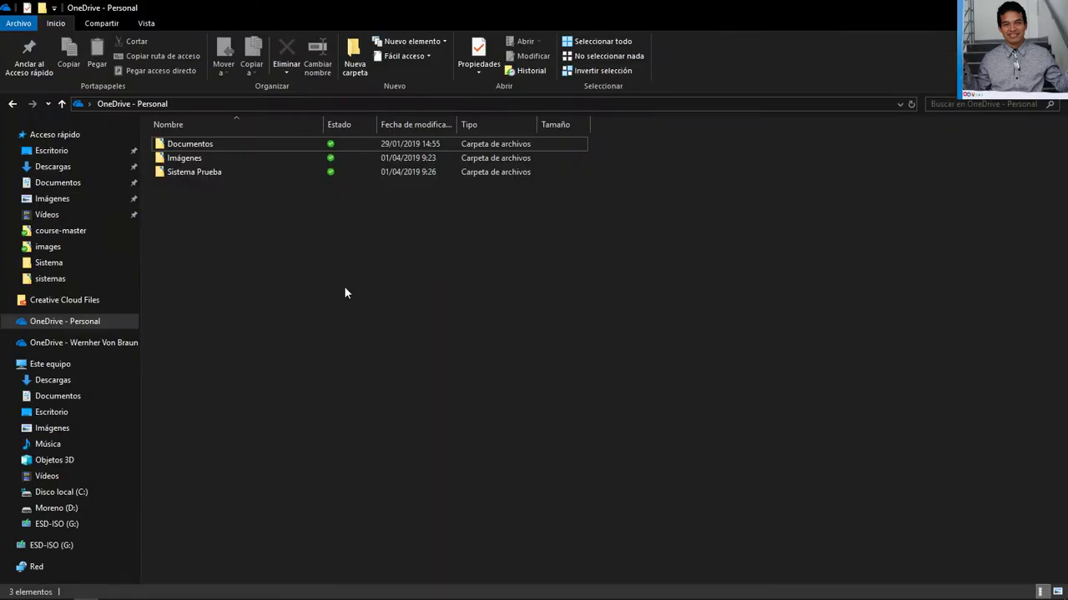
# Dismiss the sharing toast, refresh OneDrive - Personal with Actualizar, and bring Readme.md back in Sublime Text
pyautogui.moveTo(940, 593)
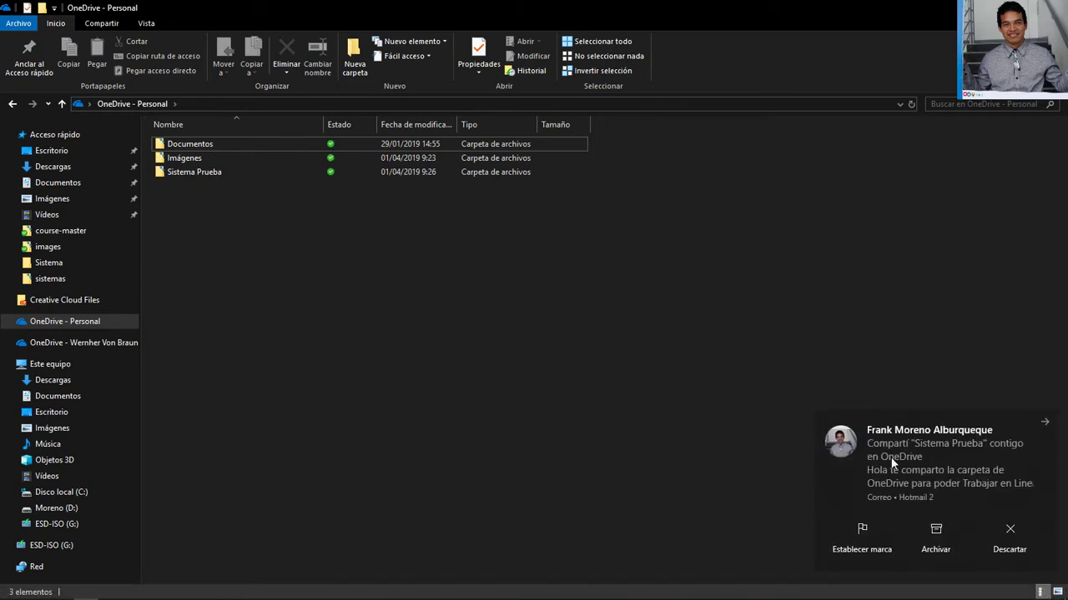
pyautogui.click(1025, 532)
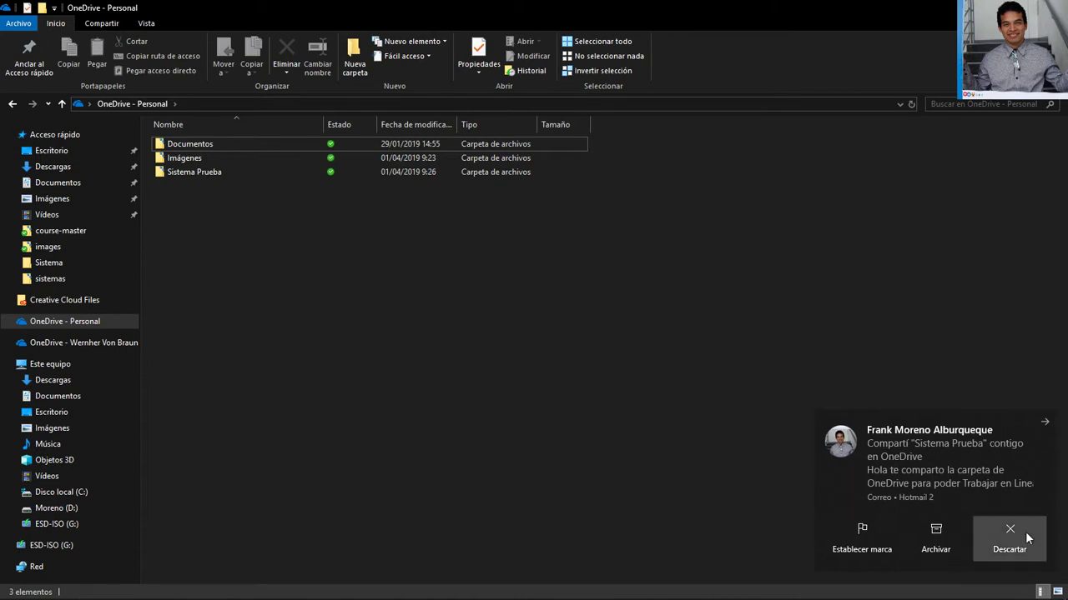
pyautogui.rightClick(392, 260)
pyautogui.click(459, 312)
pyautogui.moveTo(673, 597)
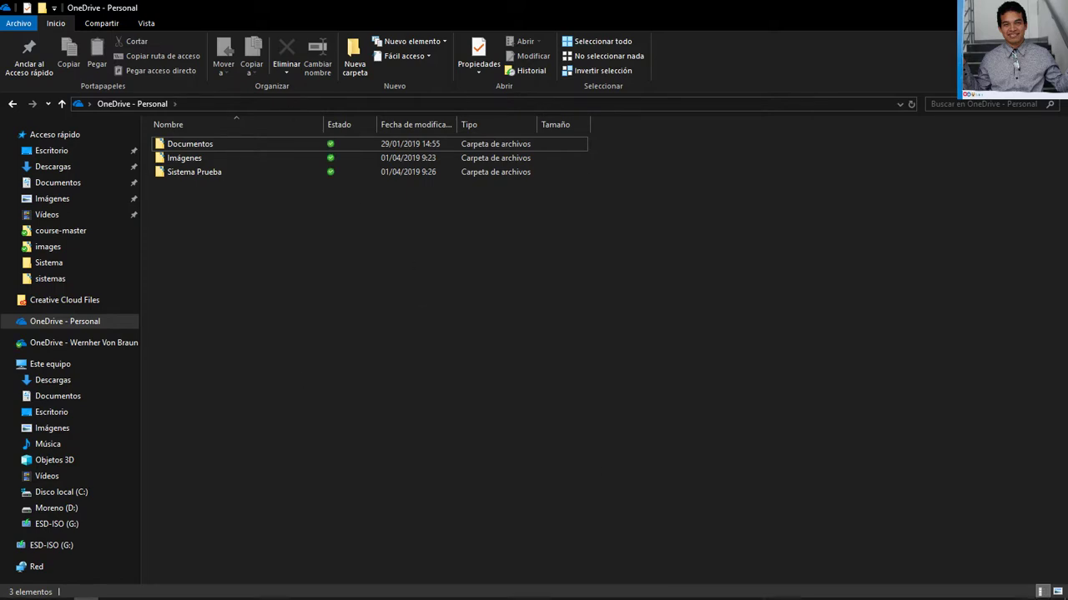
pyautogui.hotkey('alt', 'Tab')
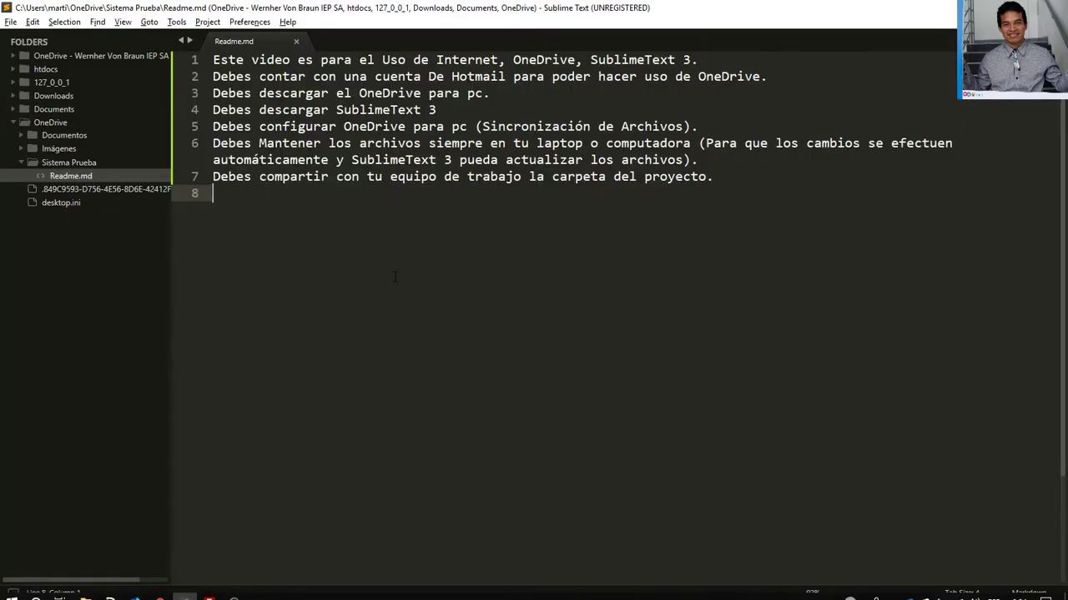
# Reload the second account's OneDrive and list its Compartido items down to Sistema Prueba
pyautogui.hotkey('alt', 'Tab')
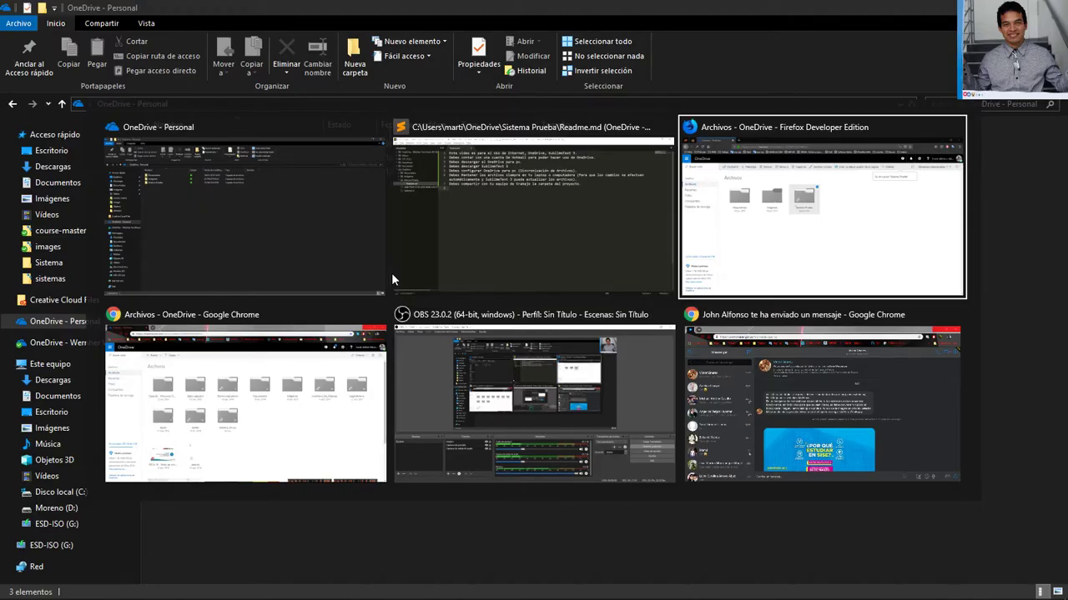
pyautogui.hotkey('alt', 'Tab')
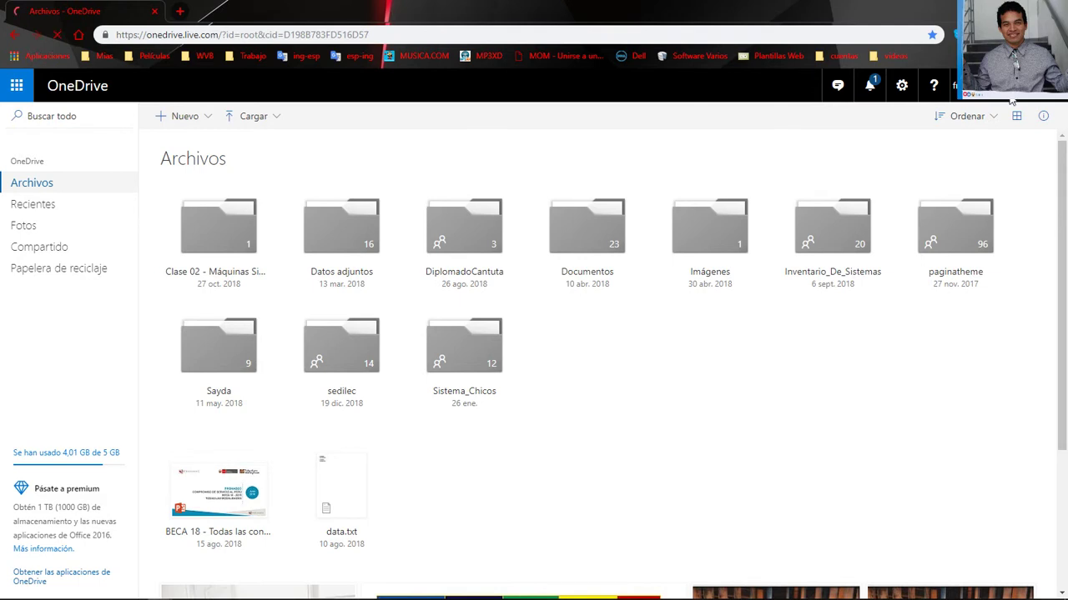
pyautogui.press('F5')
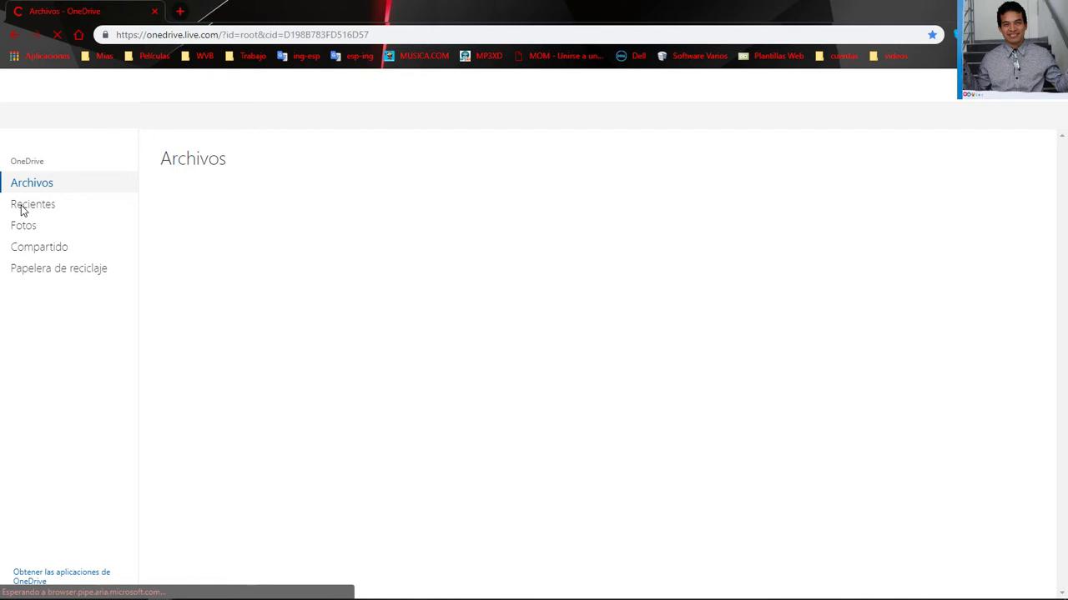
pyautogui.click(39, 250)
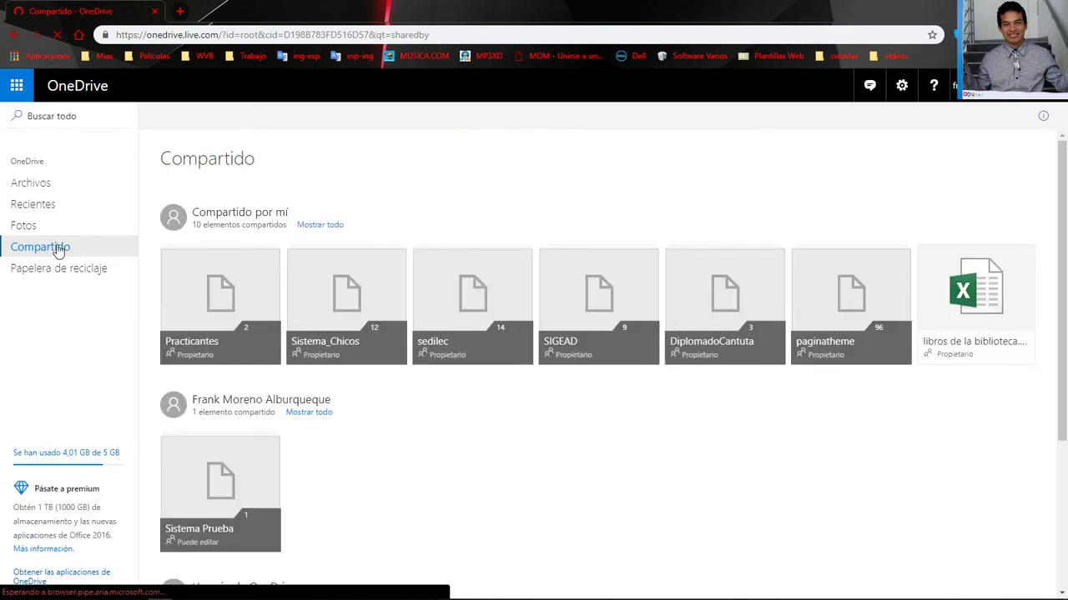
pyautogui.scroll(-2, 158, 378)
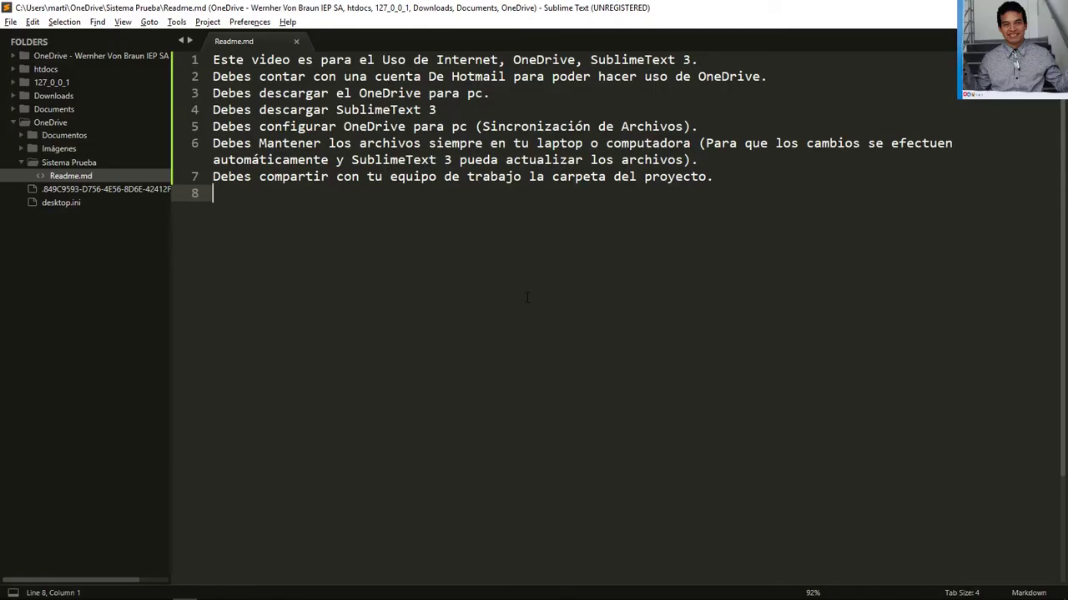
# Open Sistema Prueba's sharing options in the first account's OneDrive, then return to the second account
pyautogui.hotkey('alt', 'Tab')
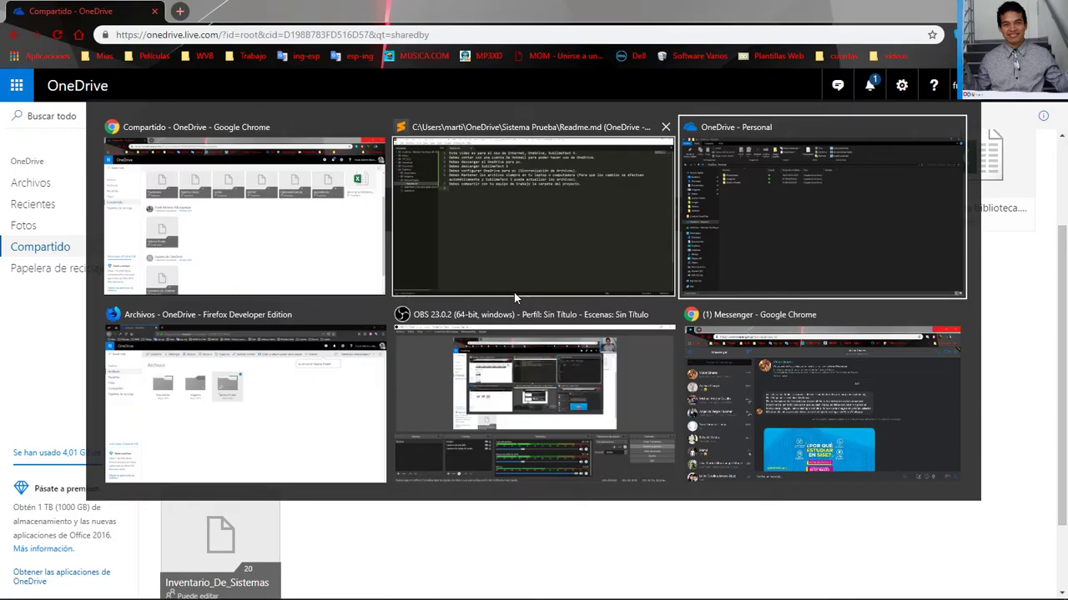
pyautogui.hotkey('alt', 'Tab')
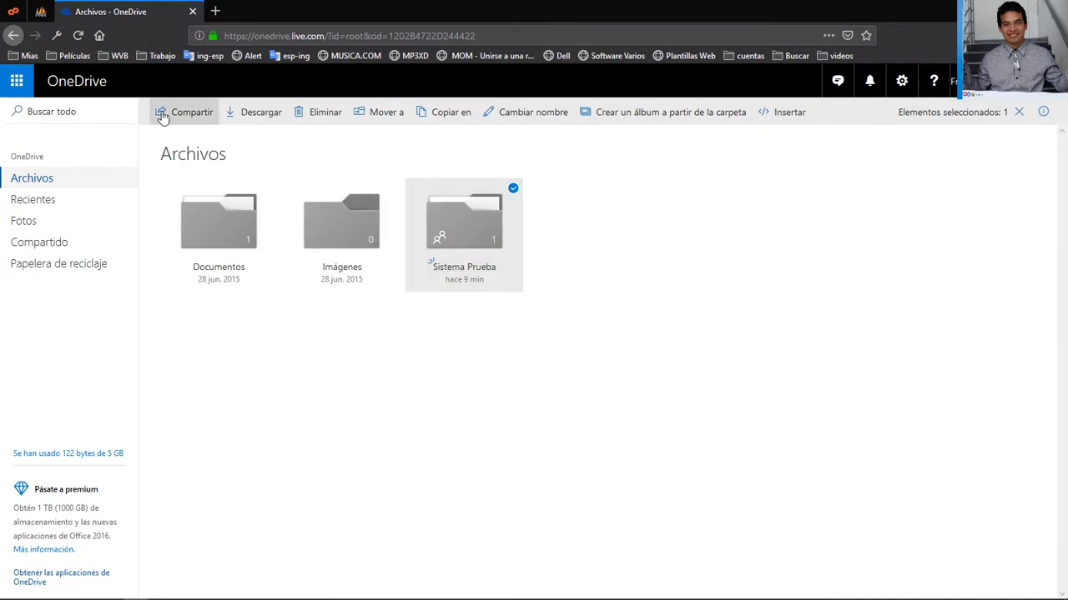
pyautogui.click(163, 118)
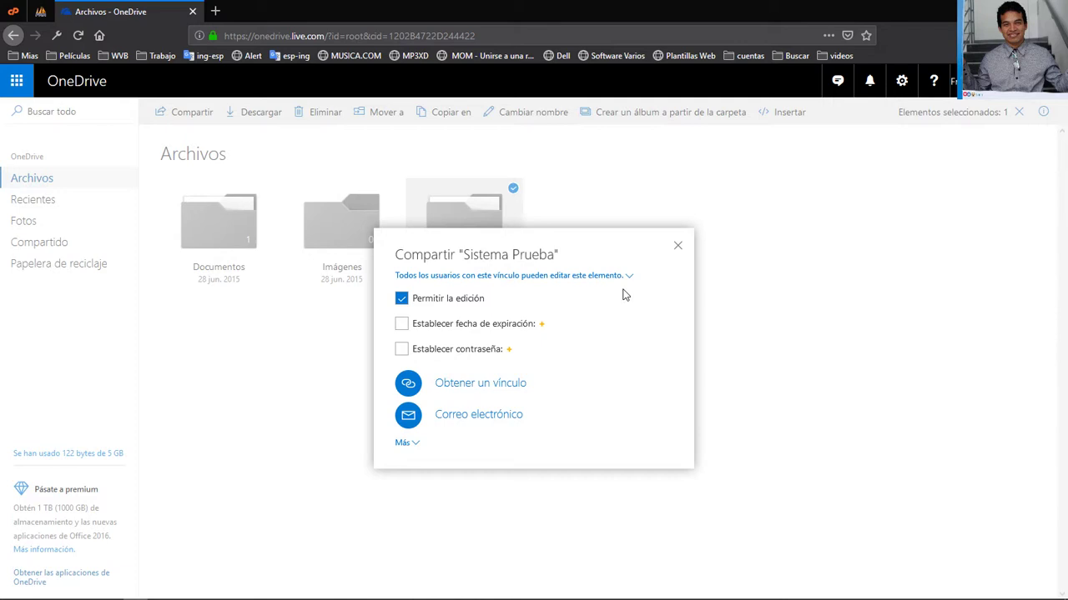
pyautogui.hotkey('alt', 'Tab')
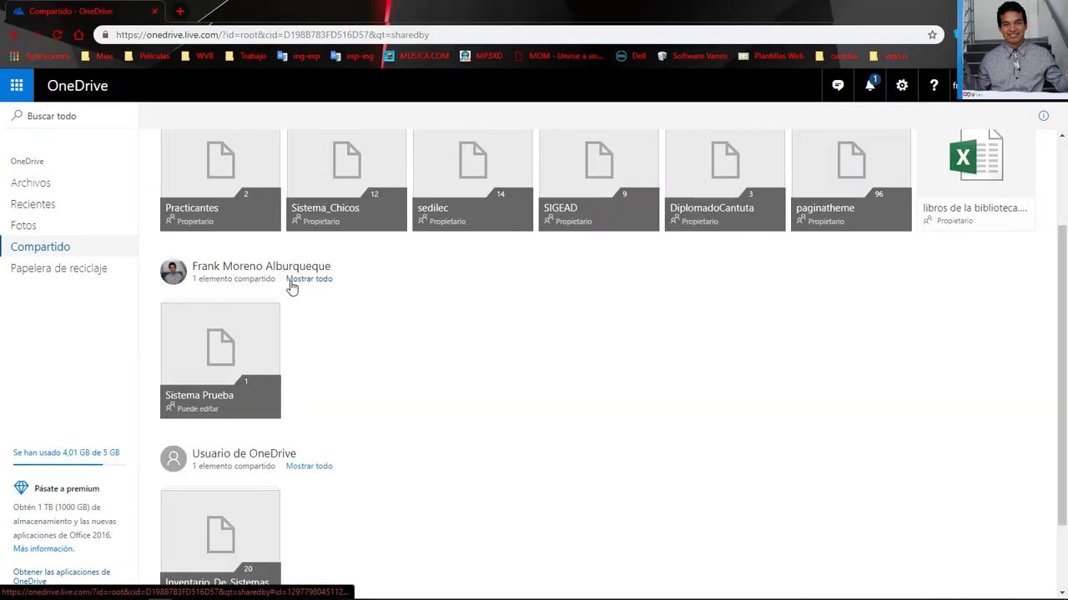
# Open the shared Sistema Prueba folder, add it with Agregar a mi OneDrive > Agregar carpeta, and open Readme.md
pyautogui.click(269, 316)
pyautogui.click(254, 340)
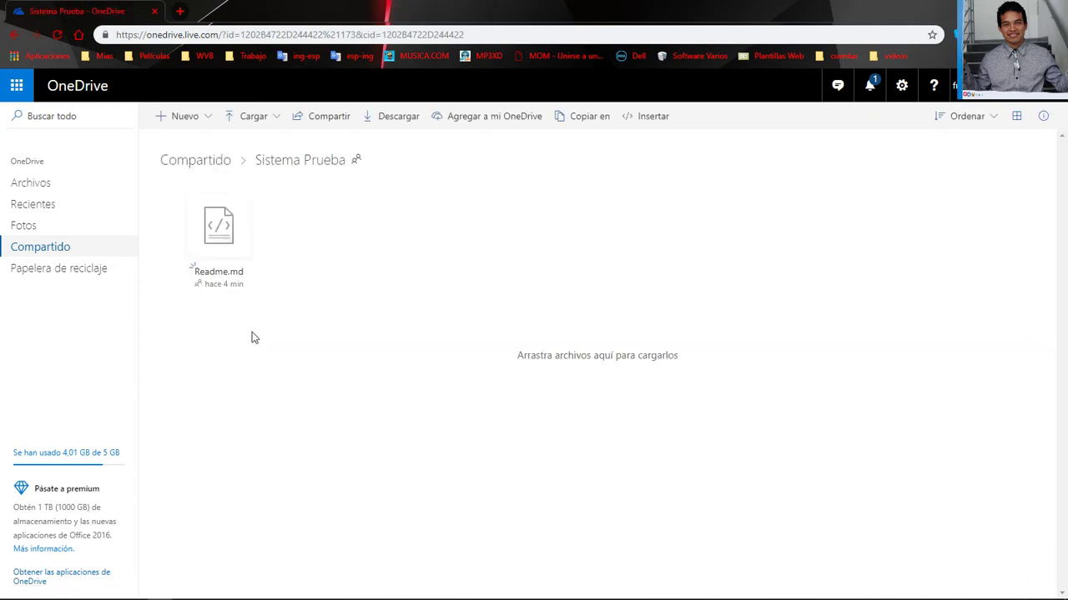
pyautogui.click(508, 117)
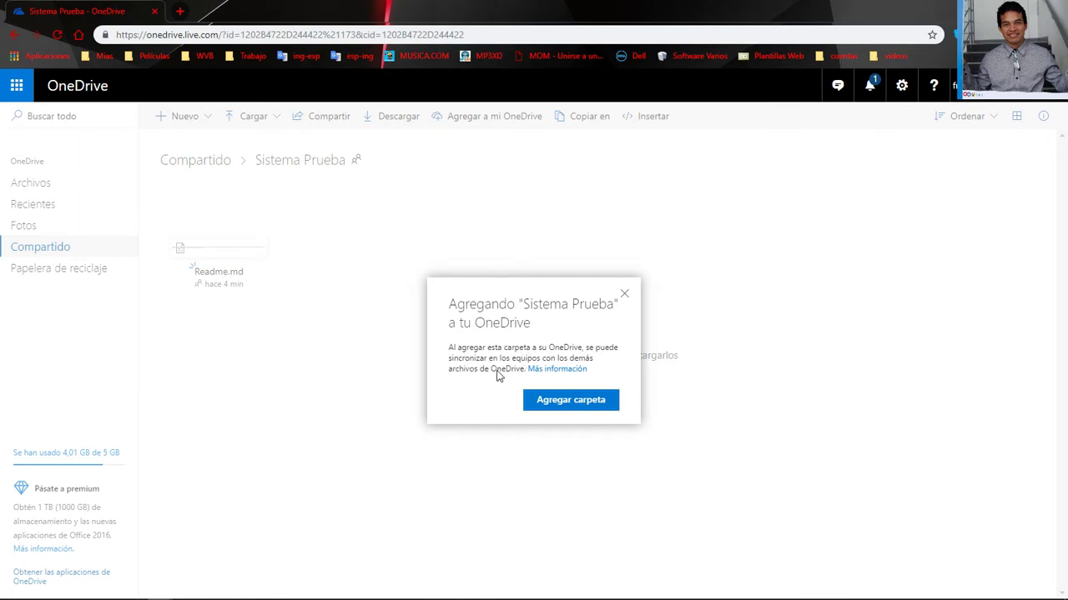
pyautogui.click(553, 401)
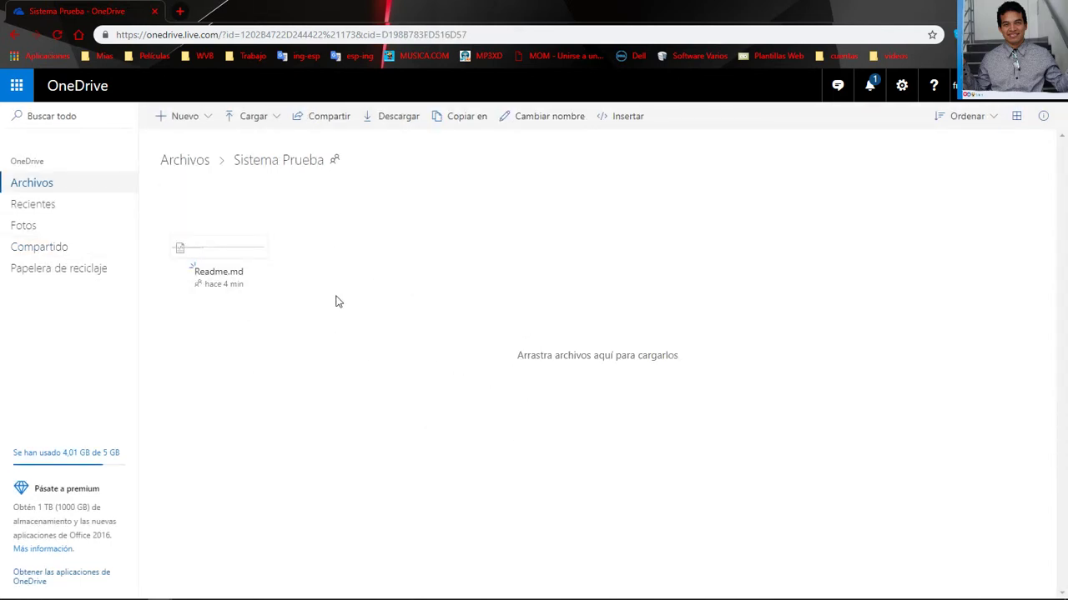
pyautogui.click(233, 247)
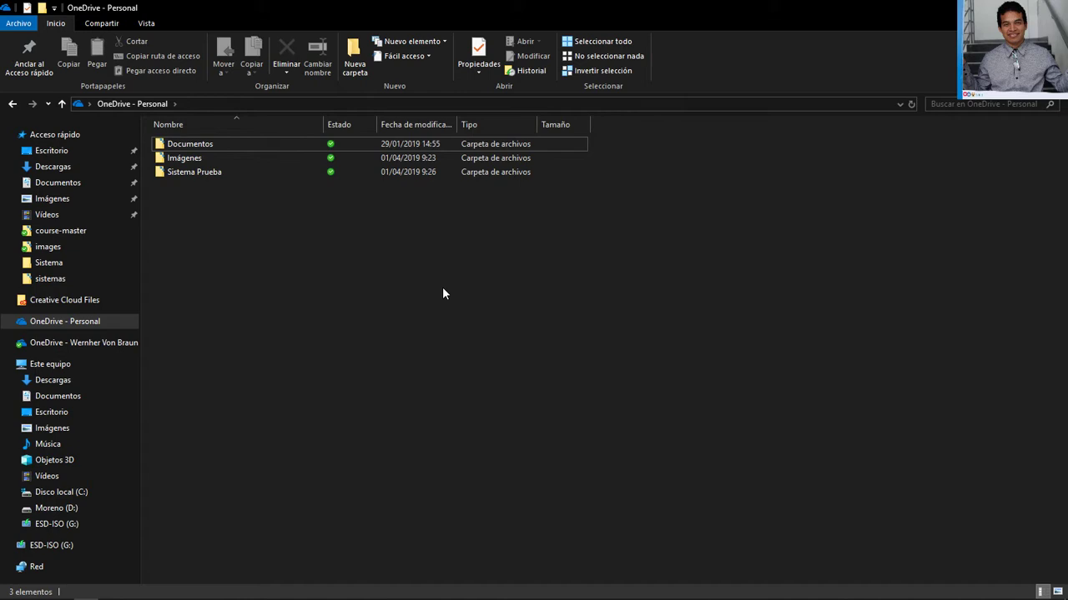
# Open Readme.md from Chrome's viewer with Abrir > Abrir en el Editor de texto
pyautogui.hotkey('alt', 'Tab')
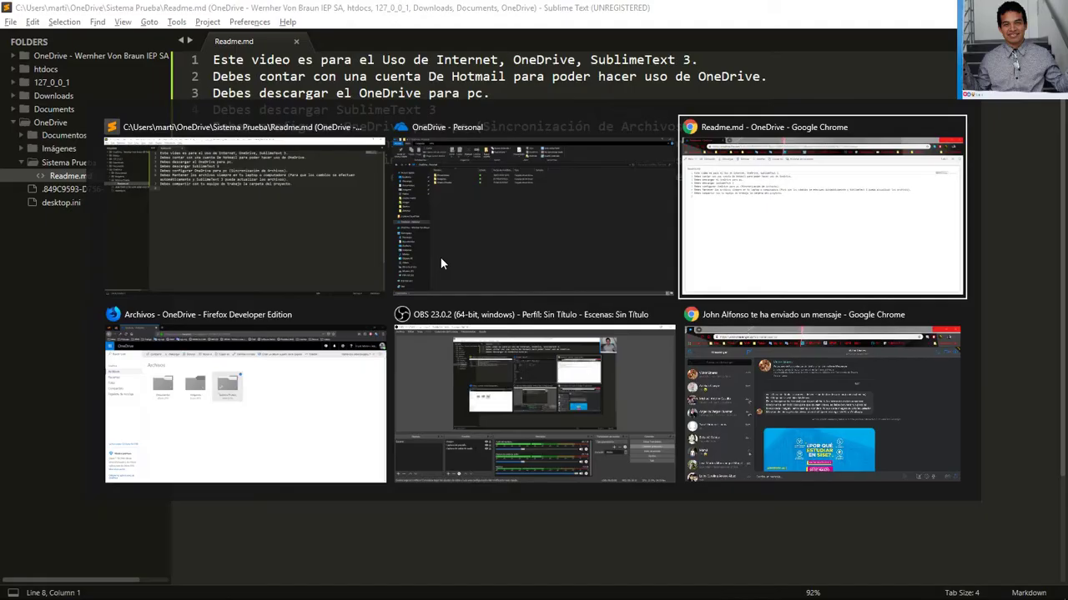
pyautogui.hotkey('alt', 'Tab')
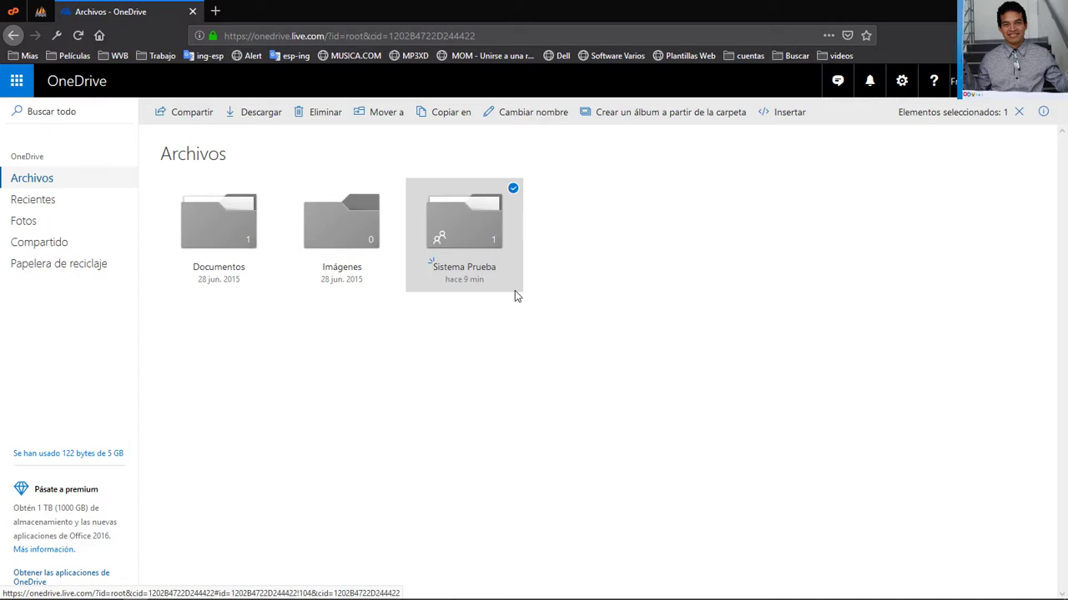
pyautogui.hotkey('alt', 'Tab')
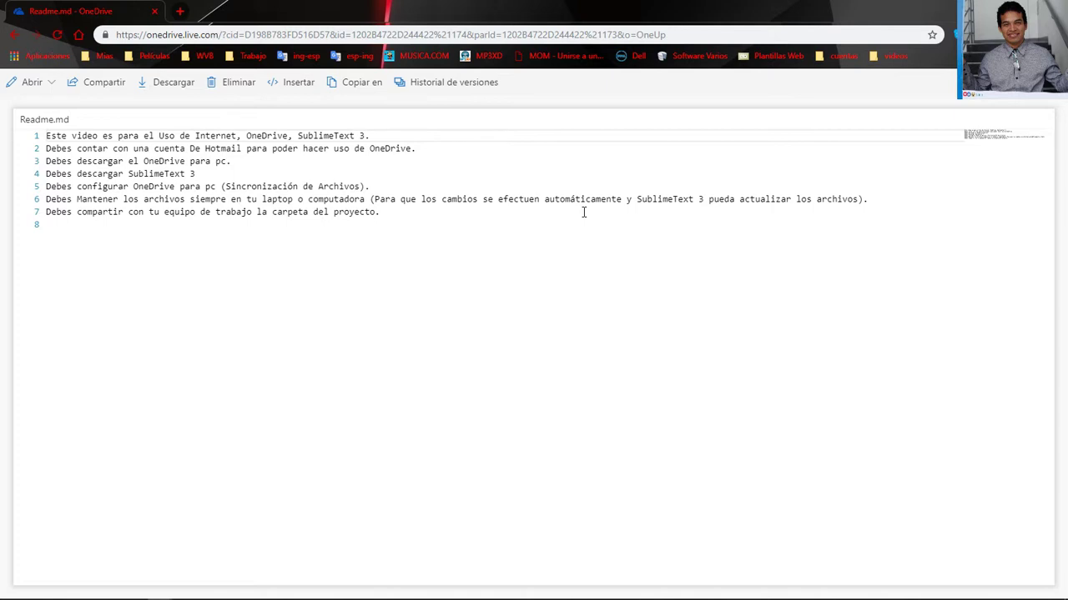
pyautogui.click(289, 260)
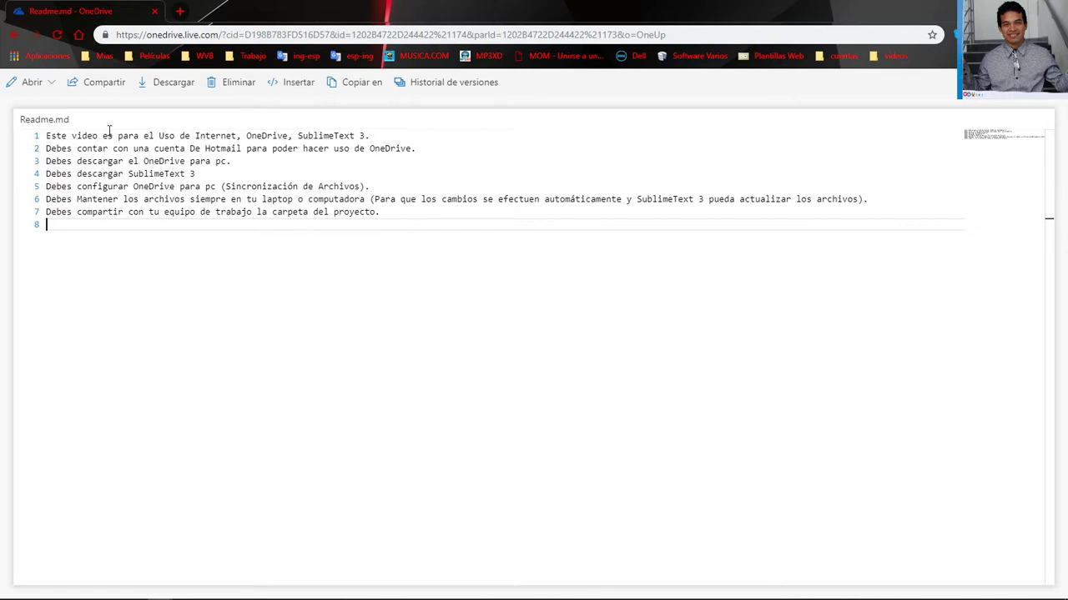
pyautogui.click(37, 86)
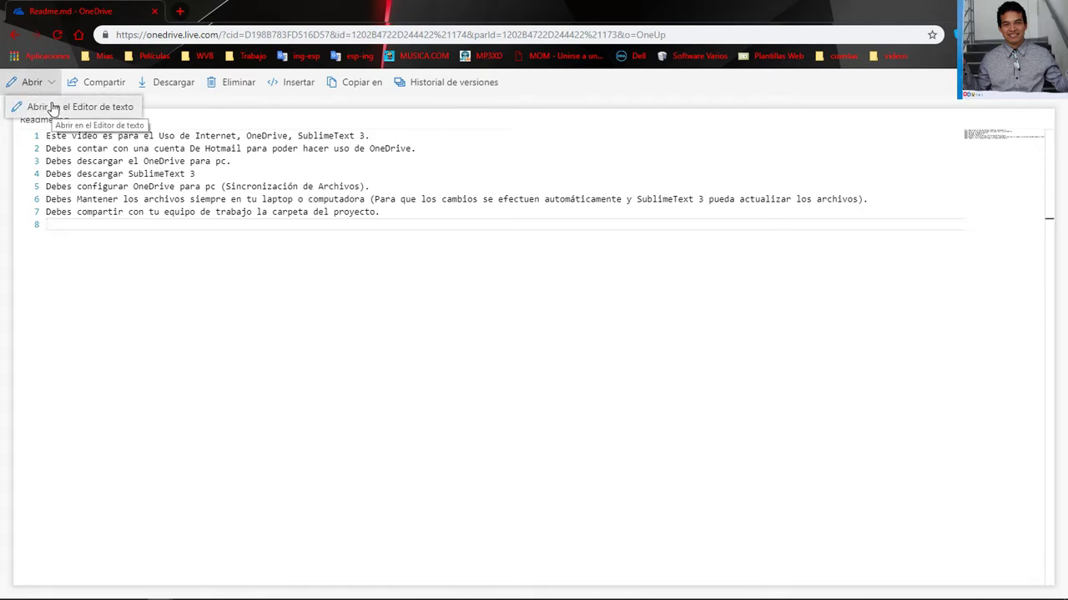
pyautogui.click(50, 106)
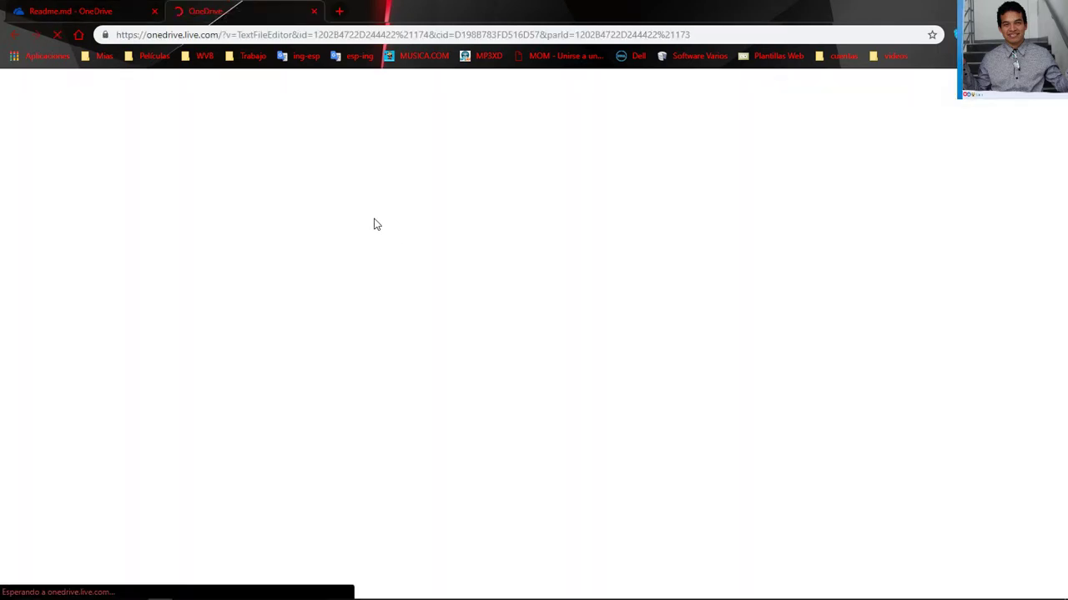
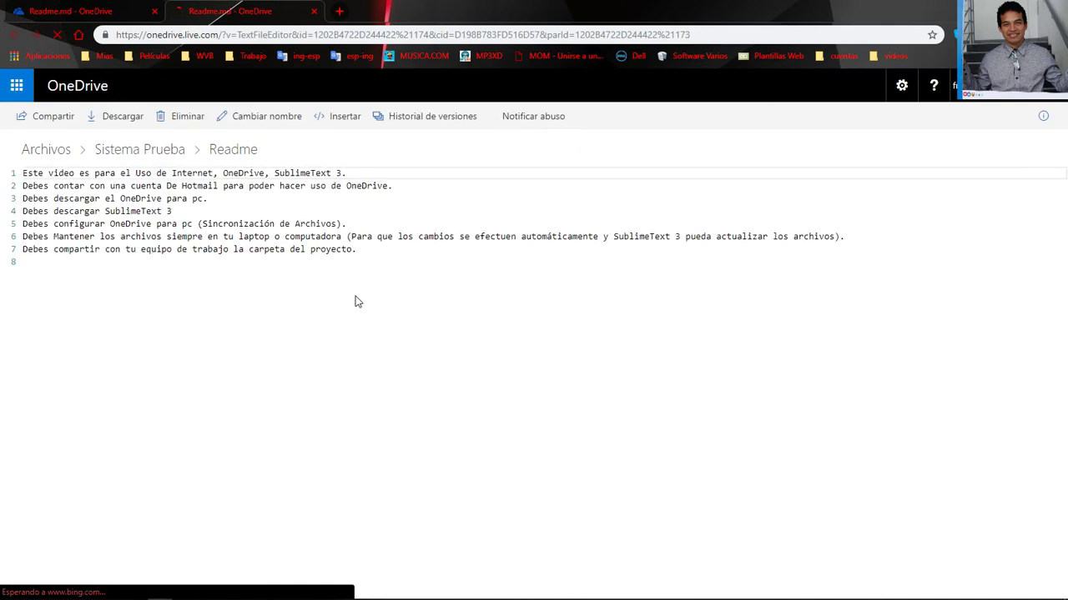
# Add 'Hola Mundo...' on line 8 of the web Readme.md and save it
pyautogui.click(291, 285)
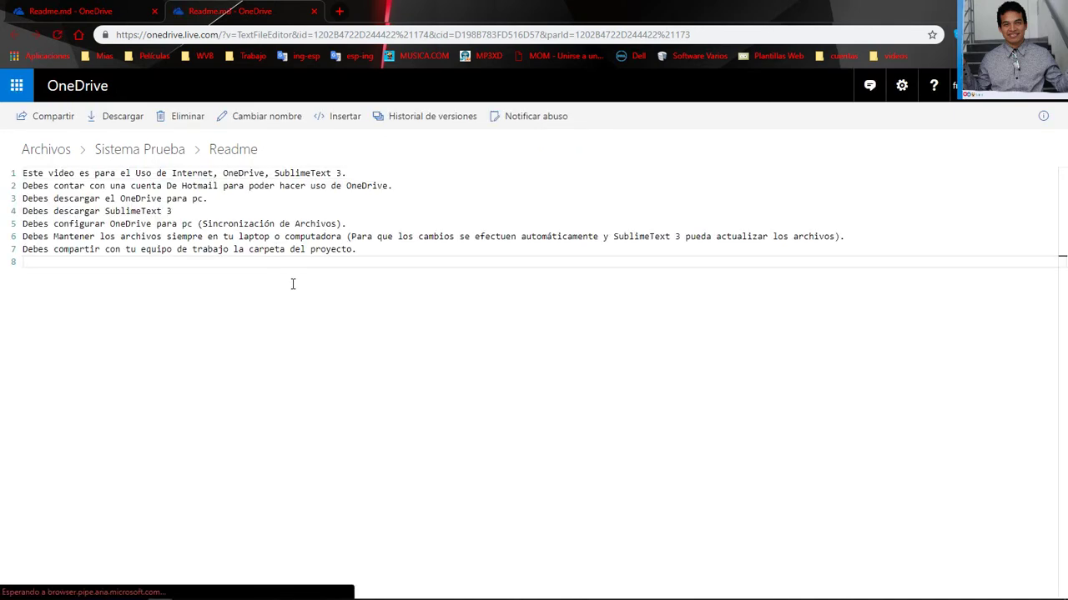
pyautogui.write('Hola')
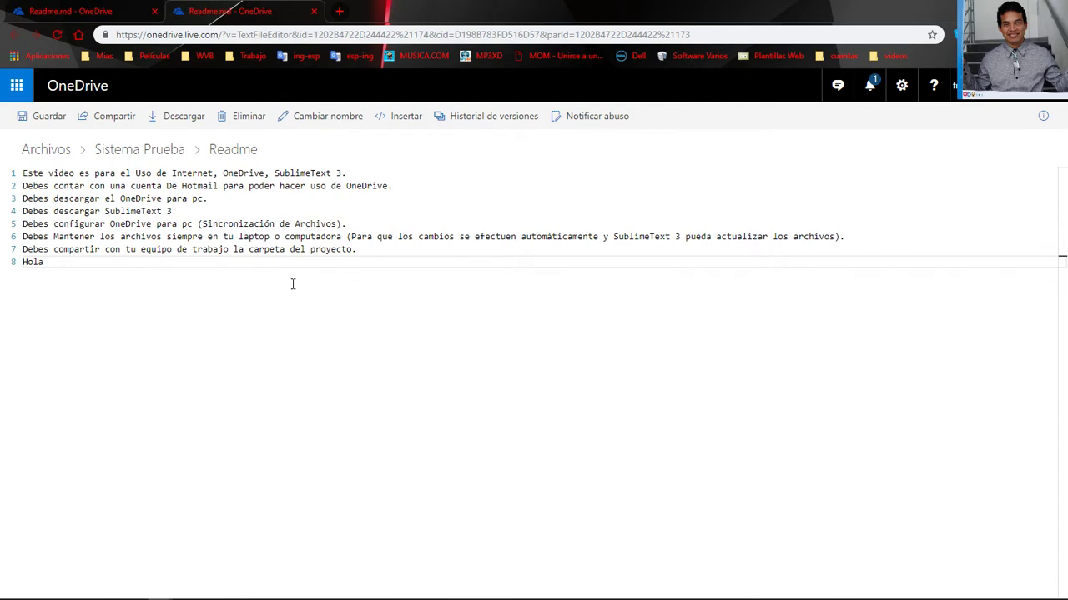
pyautogui.write(' Mundo...')
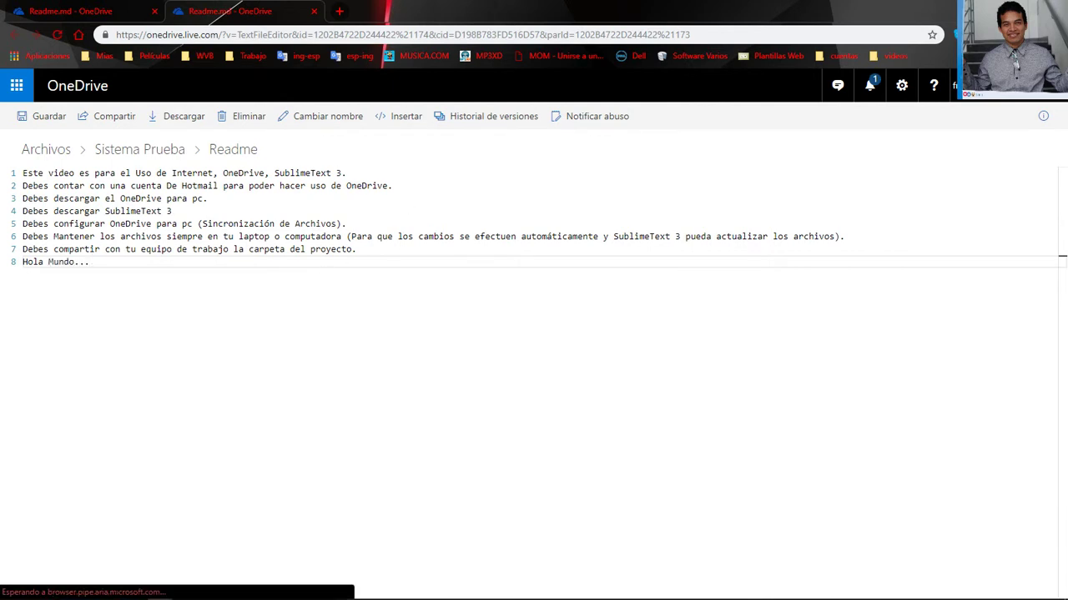
pyautogui.click(53, 120)
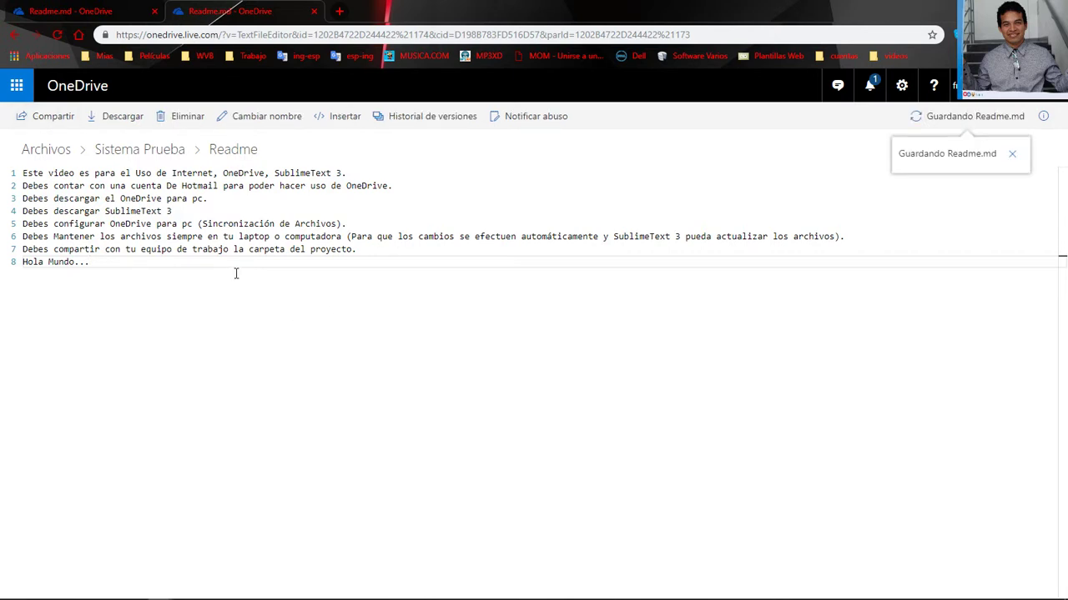
pyautogui.hotkey('alt', 'Tab')
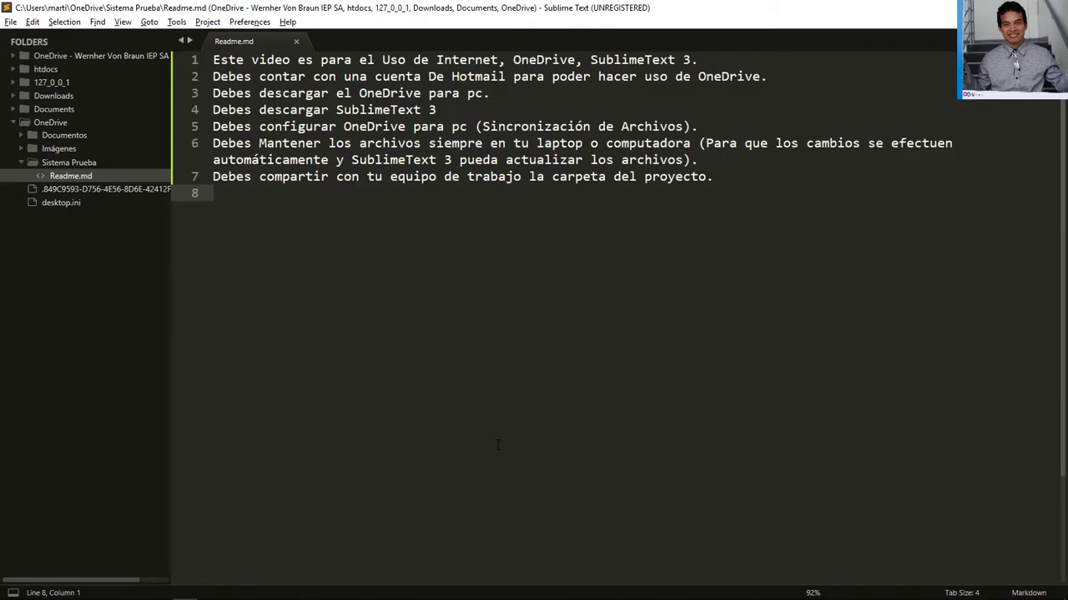
# Confirm line 8 of Readme.md in Sublime Text now shows the synced 'Hola Mundo...'
pyautogui.moveTo(584, 597)
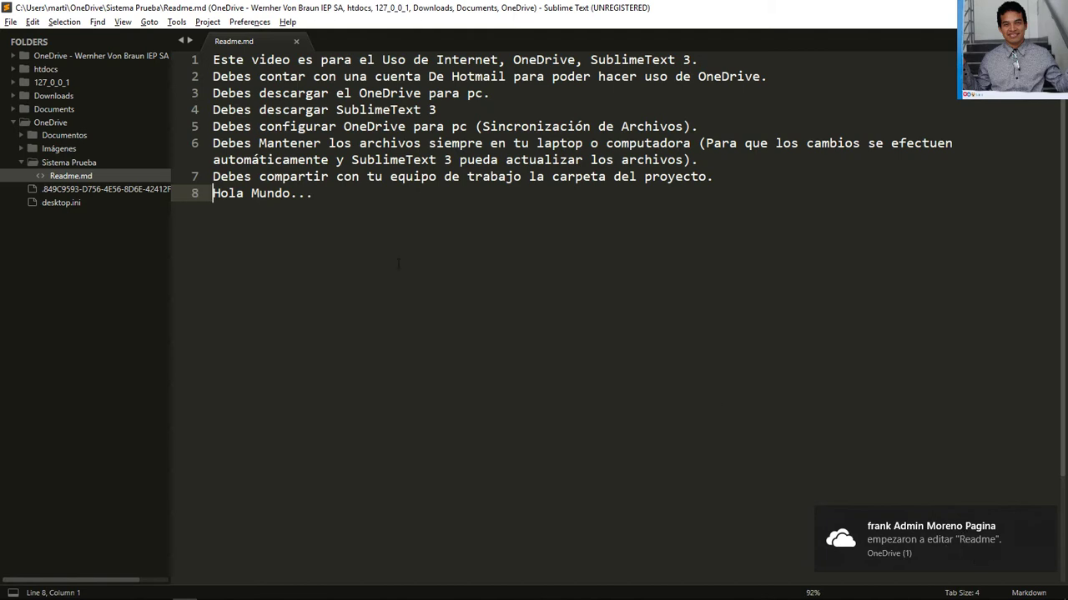
pyautogui.click(188, 195)
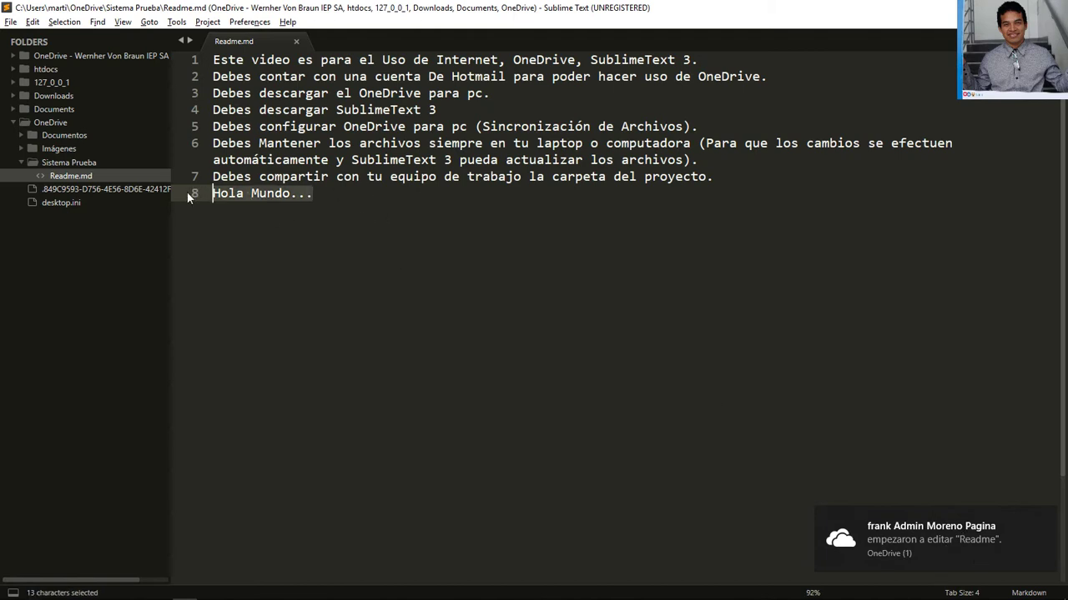
pyautogui.click(432, 251)
pyautogui.hotkey('alt', 'Tab')
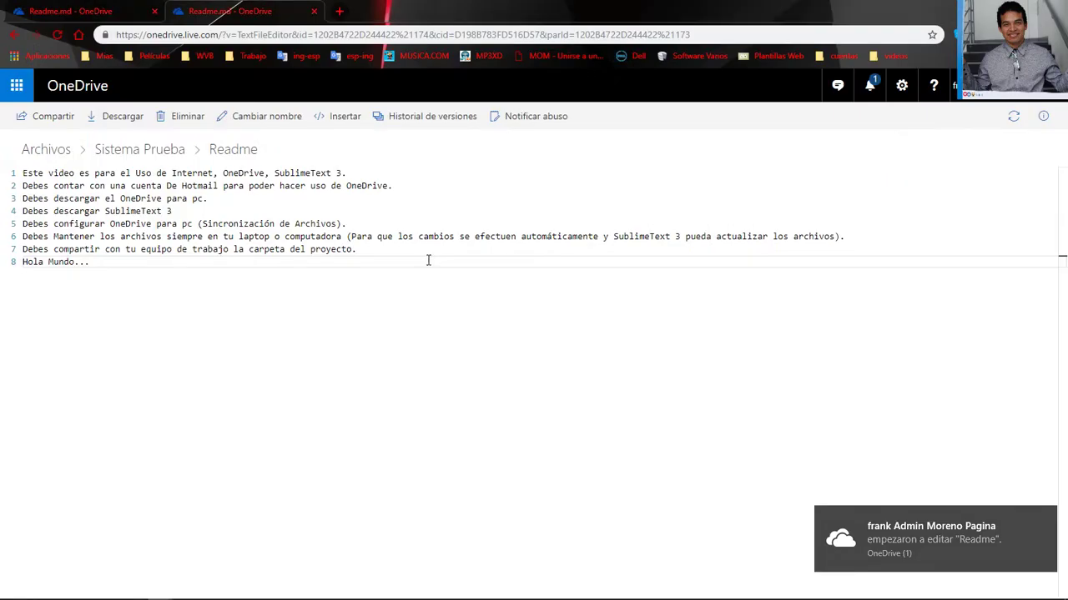
# Extend line 8 after 'Hola Mundo...' with a self-introduction giving the author's name, and save
pyautogui.write('So')
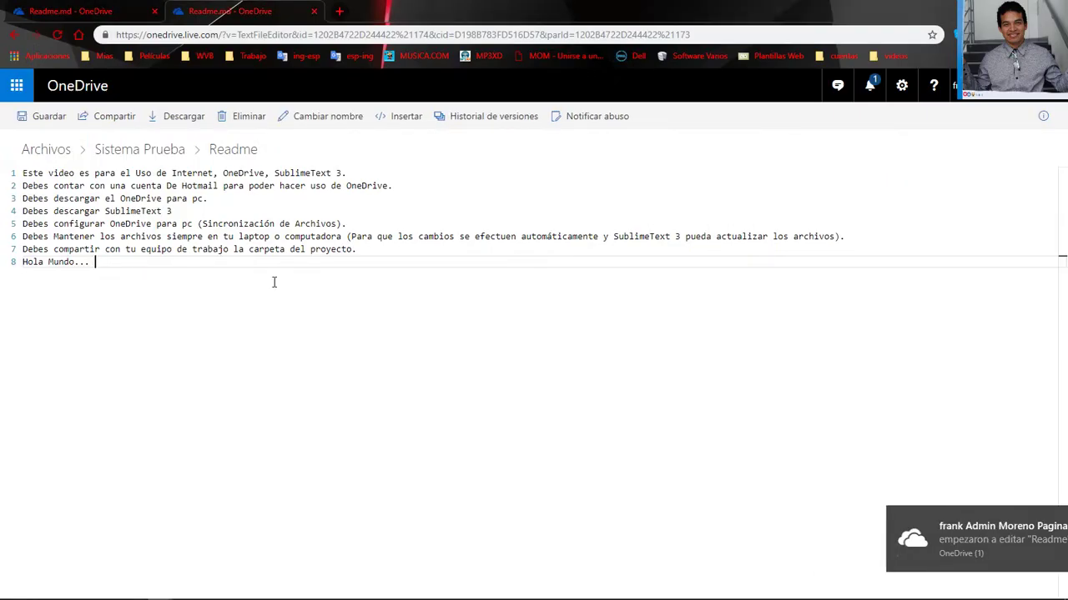
pyautogui.write('y Frank ')
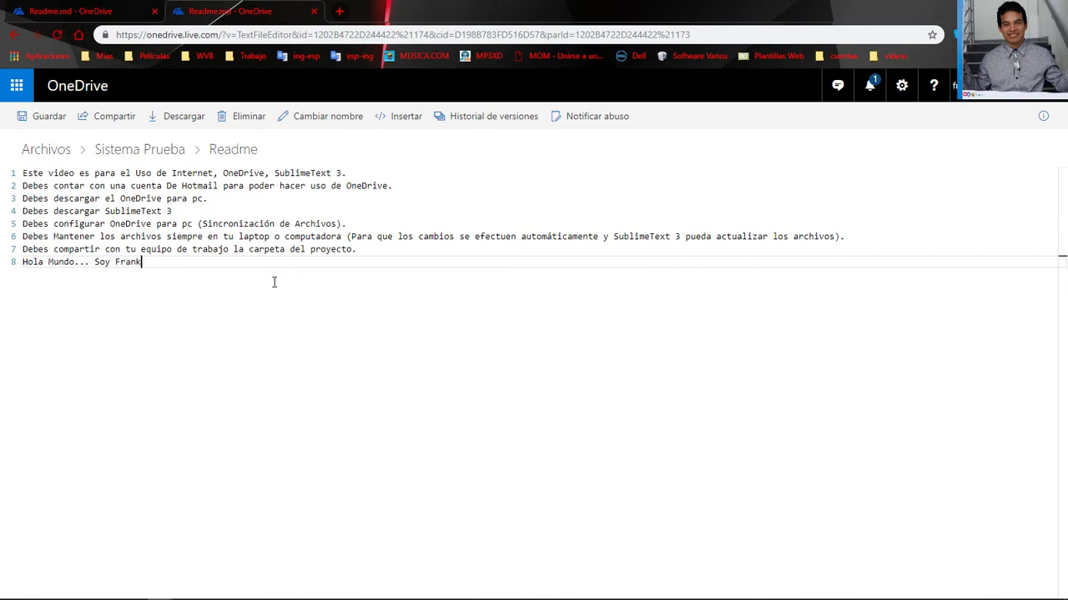
pyautogui.write('Admin Moreno Pagina...')
pyautogui.click(46, 118)
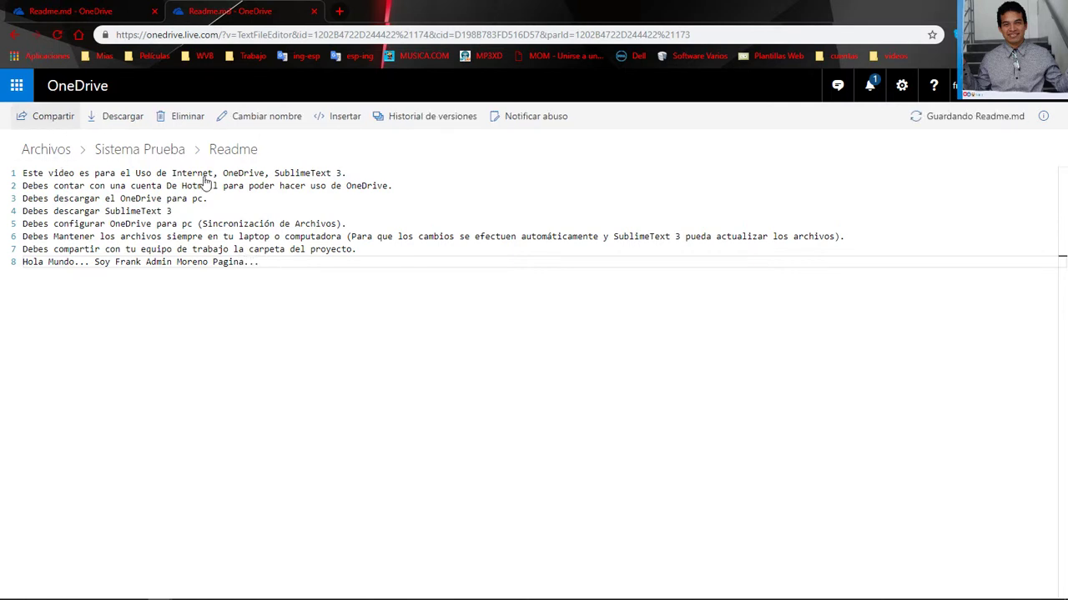
pyautogui.hotkey('alt', 'Tab')
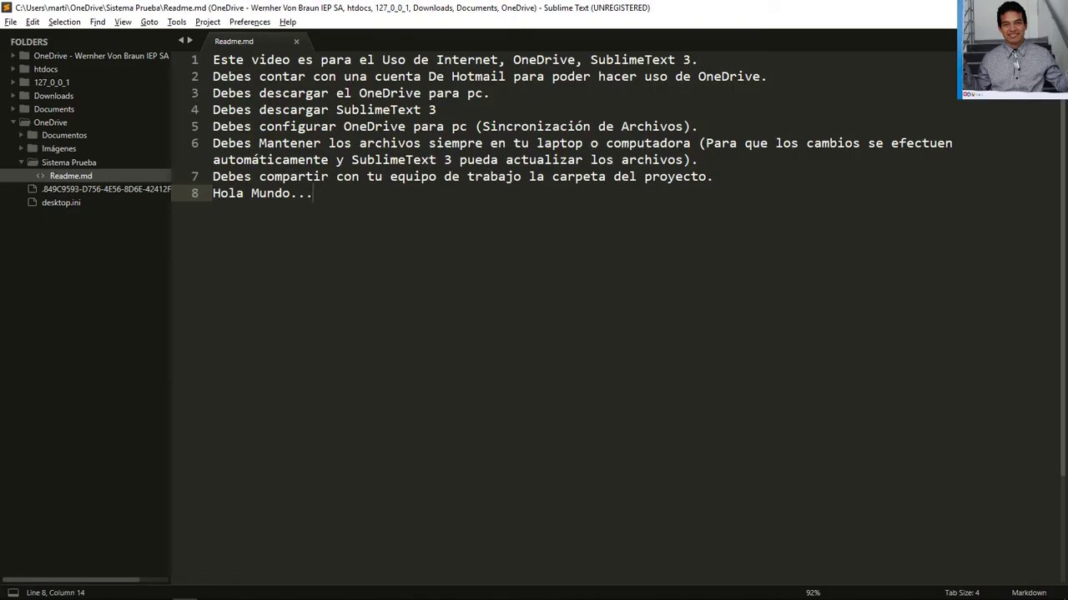
# Pause OneDrive syncing for 2 hours from the tray panel, then resume it
pyautogui.click(928, 591)
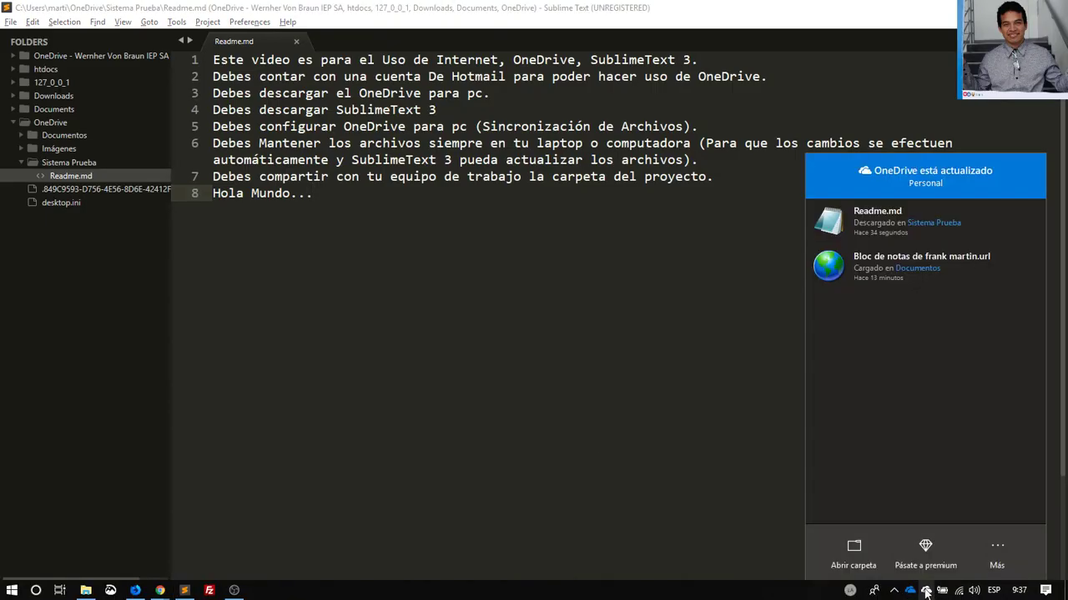
pyautogui.click(1000, 548)
pyautogui.click(967, 432)
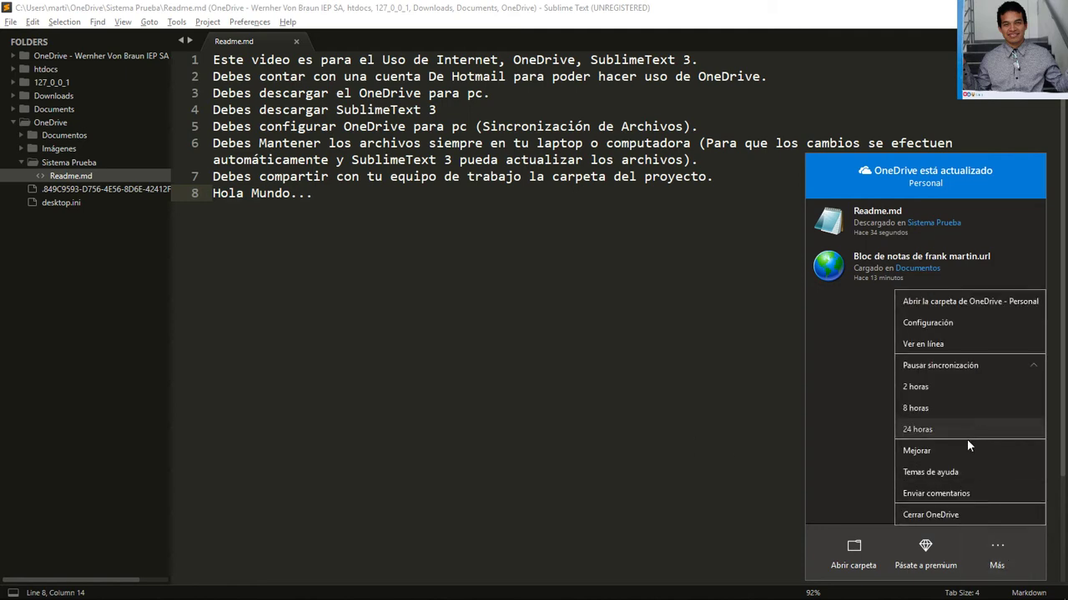
pyautogui.click(944, 390)
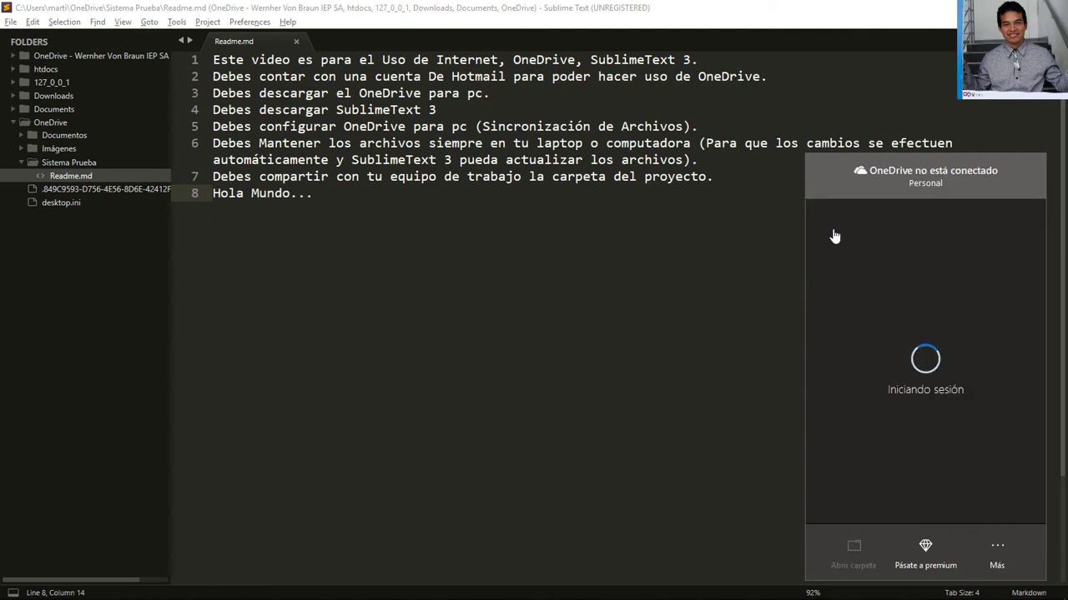
pyautogui.click(830, 233)
# Close the OneDrive status panel and clear all Windows notifications
pyautogui.moveTo(384, 599)
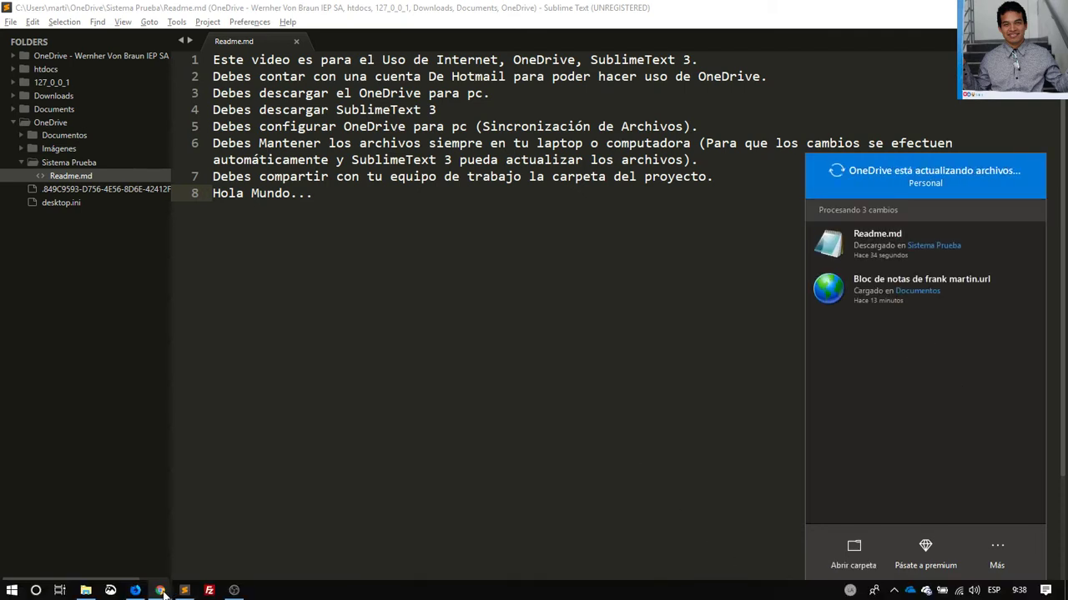
pyautogui.moveTo(151, 590)
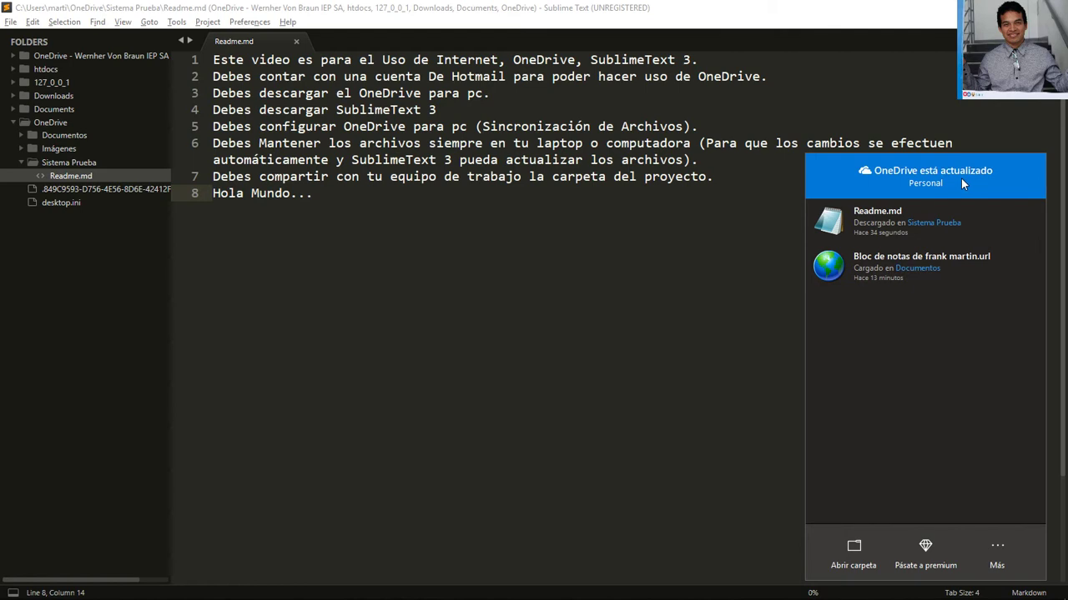
pyautogui.click(622, 434)
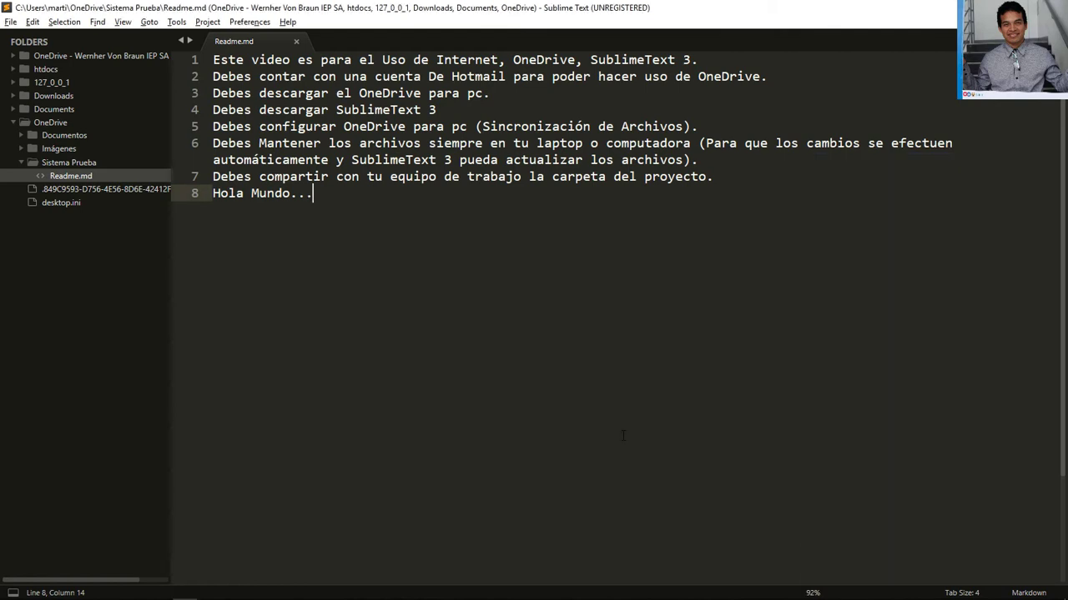
pyautogui.moveTo(1007, 594)
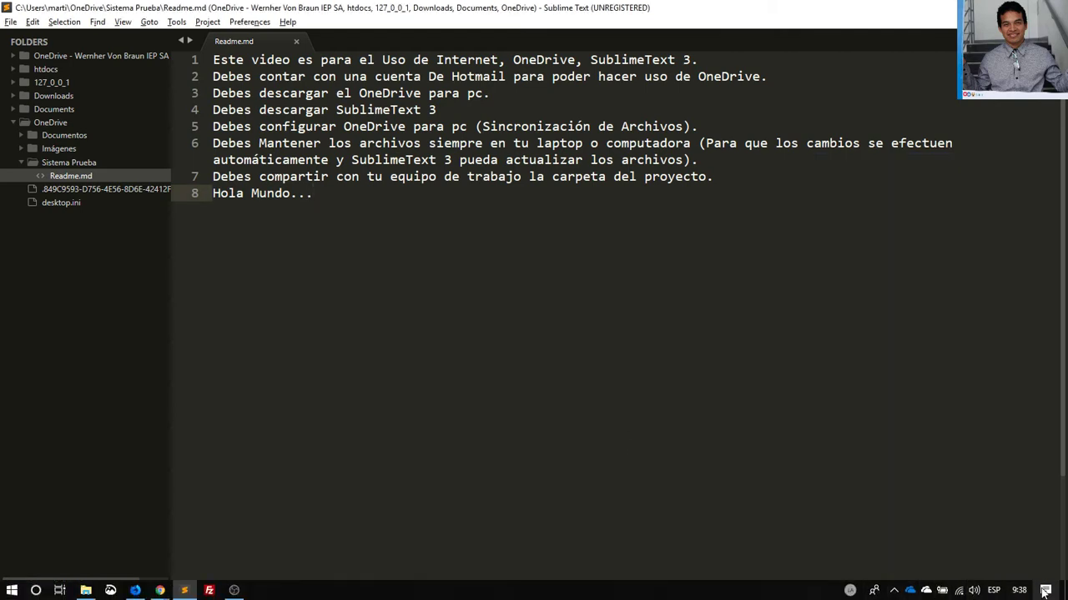
pyautogui.click(1043, 592)
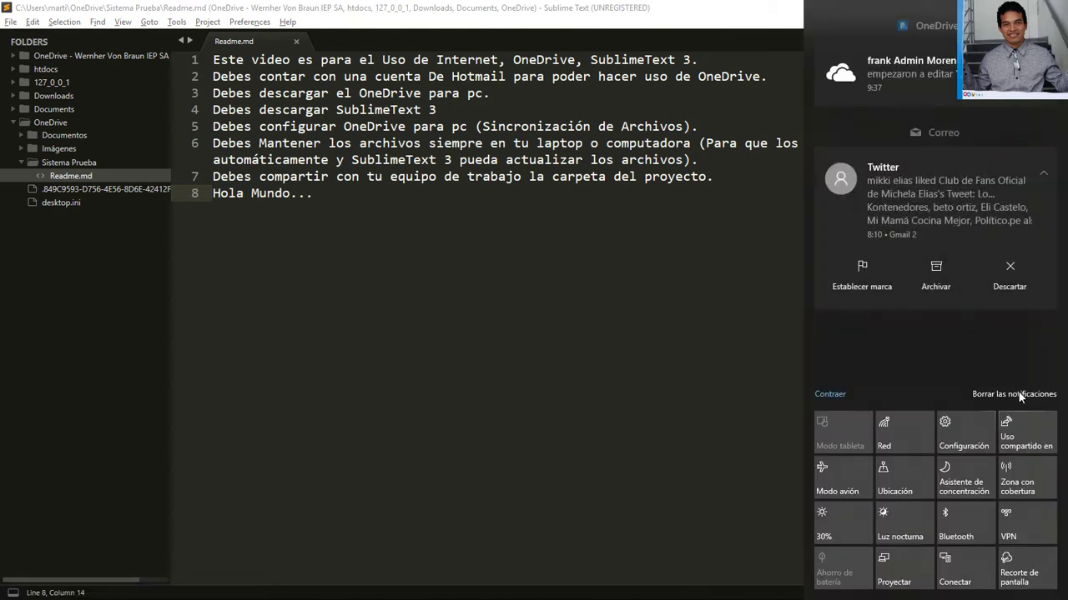
pyautogui.click(1019, 397)
pyautogui.moveTo(540, 597)
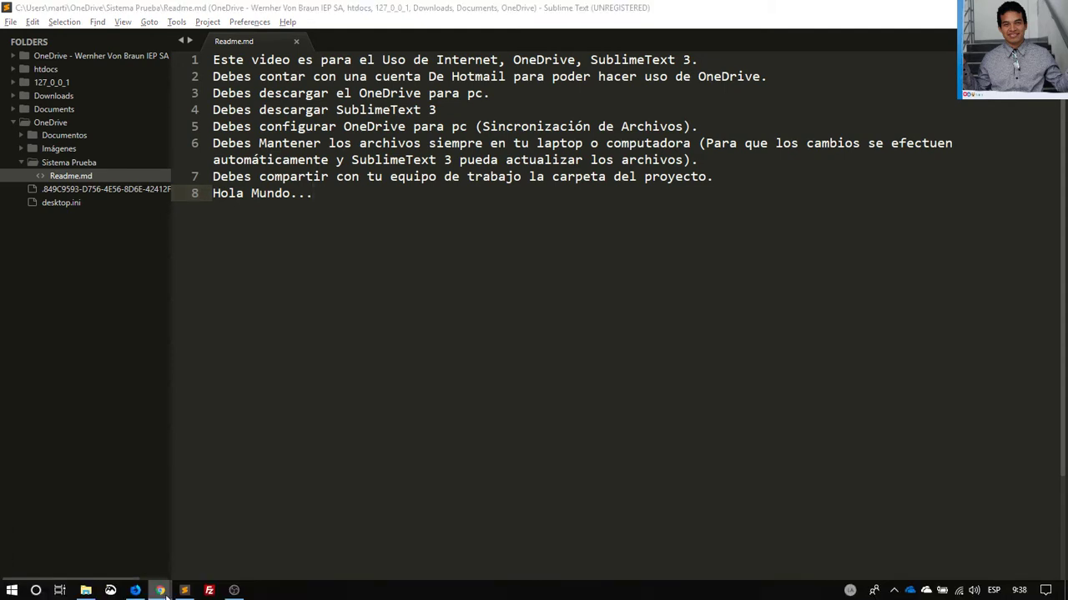
pyautogui.click(161, 591)
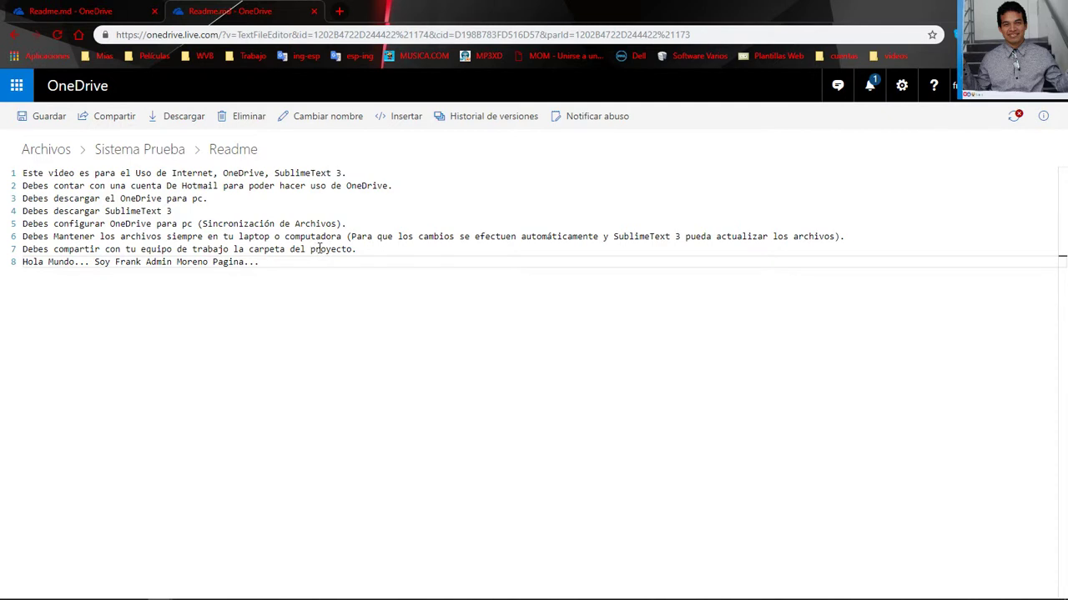
# Try saving the web Readme and dismiss the failed-save message
pyautogui.click(39, 119)
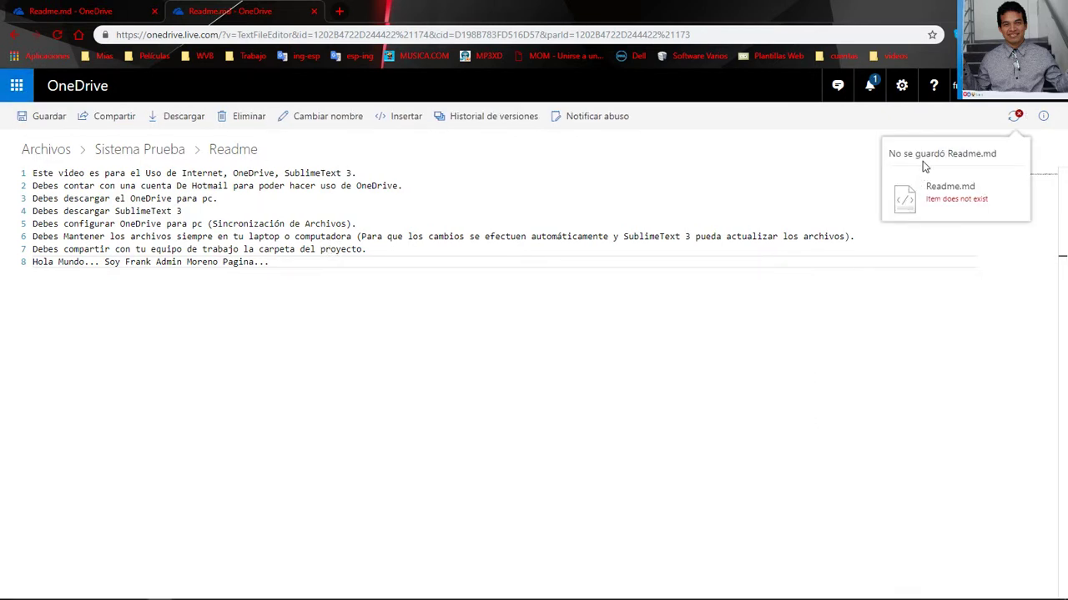
pyautogui.click(467, 222)
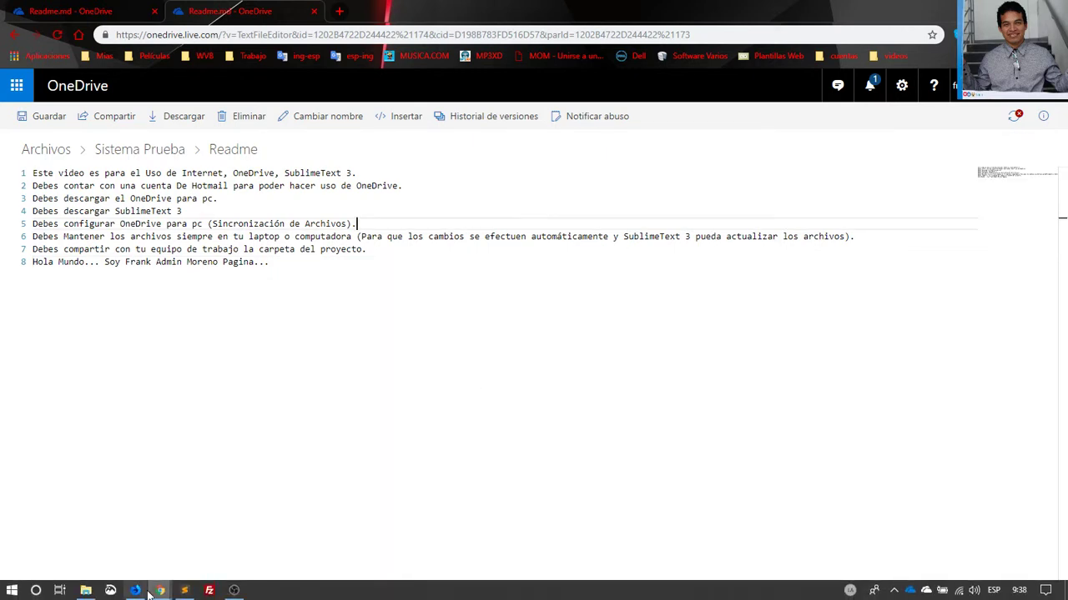
pyautogui.click(430, 331)
pyautogui.click(384, 208)
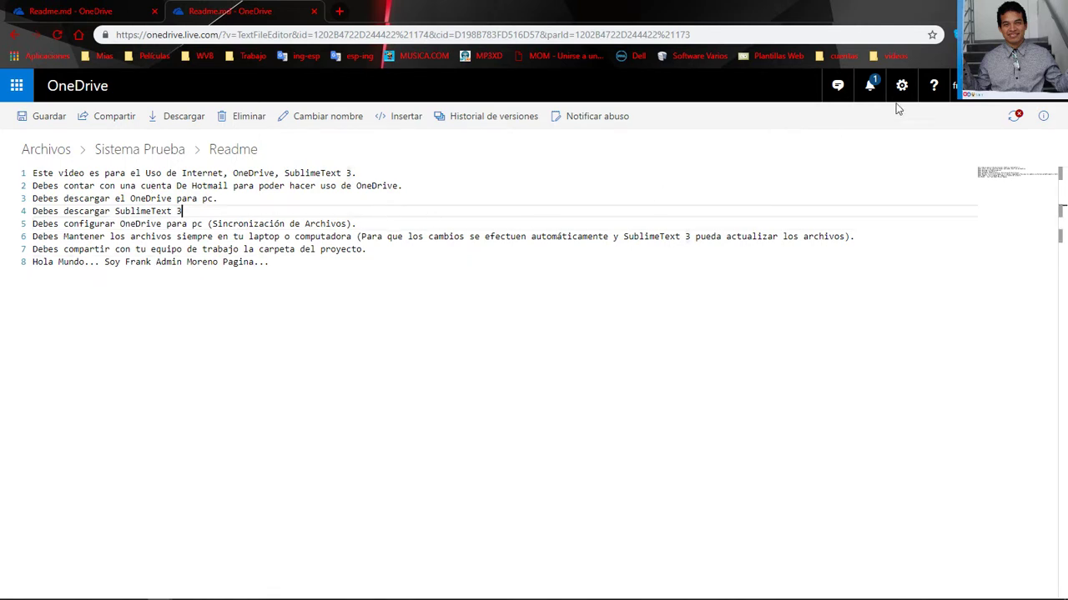
# Dismiss both 'No se guardó Readme.md' errors in the sync progress panel
pyautogui.click(1012, 117)
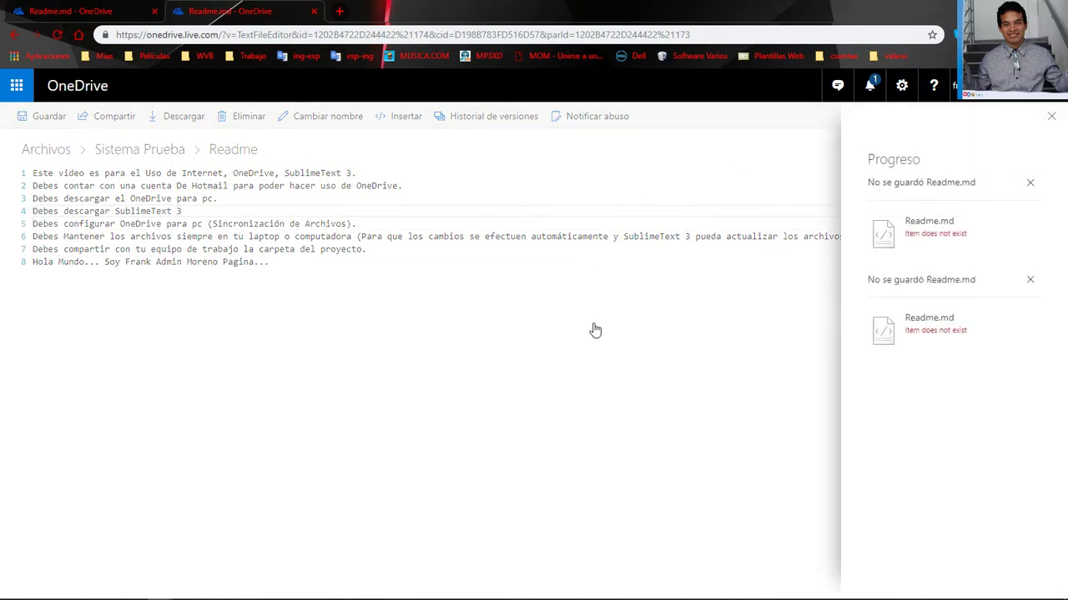
pyautogui.click(1031, 184)
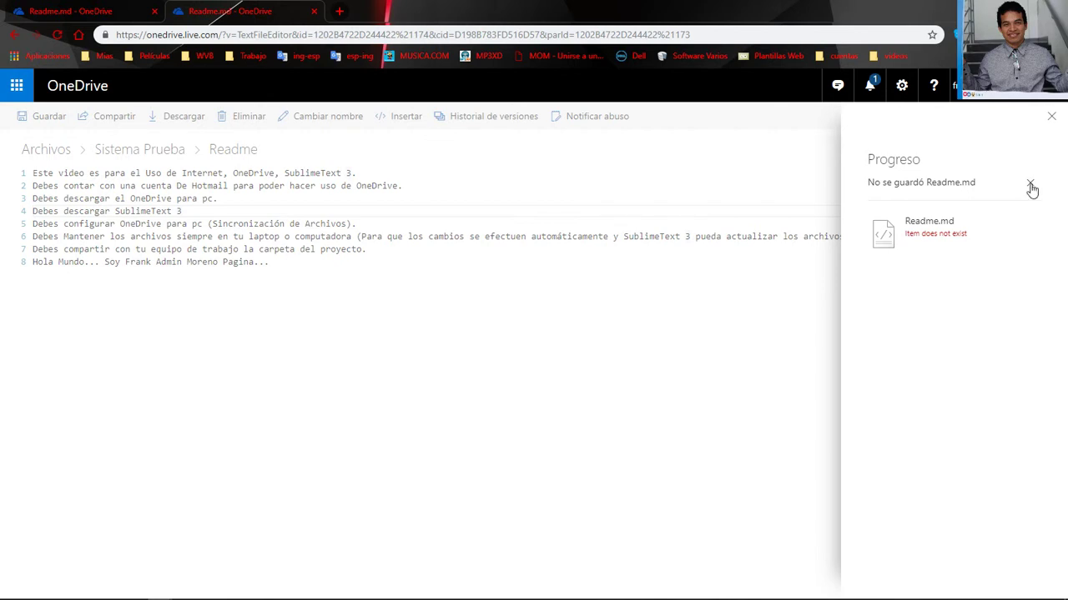
pyautogui.click(1031, 185)
pyautogui.click(491, 211)
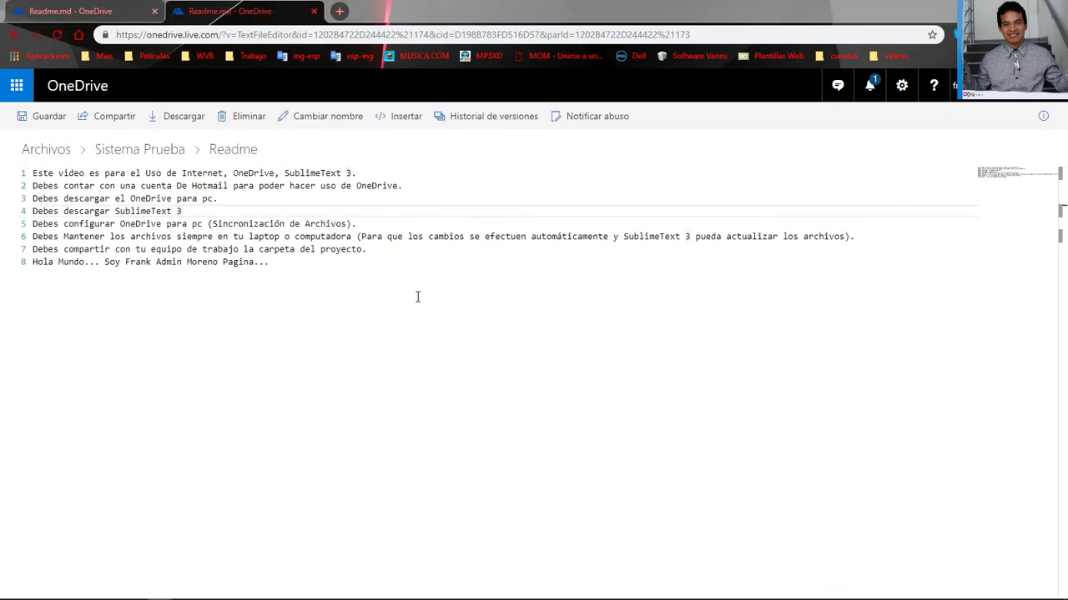
pyautogui.hotkey('alt', 'Tab')
pyautogui.hotkey('alt', 'Tab')
pyautogui.hotkey('alt', 'Tab')
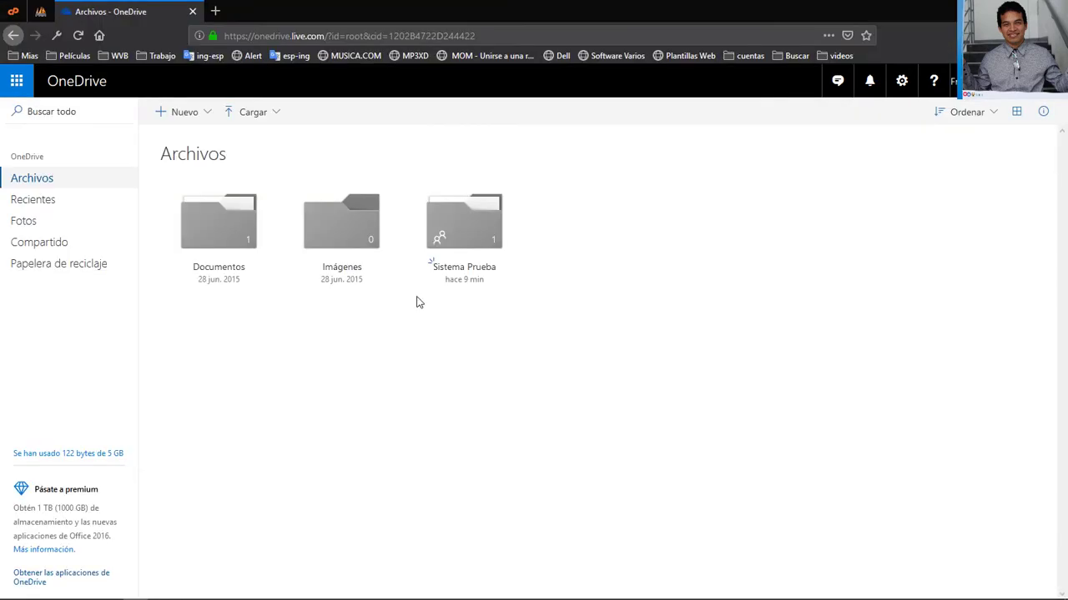
# Open Readme.md from the Sistema Prueba folder and compare it with Sublime Text's copy
pyautogui.click(468, 250)
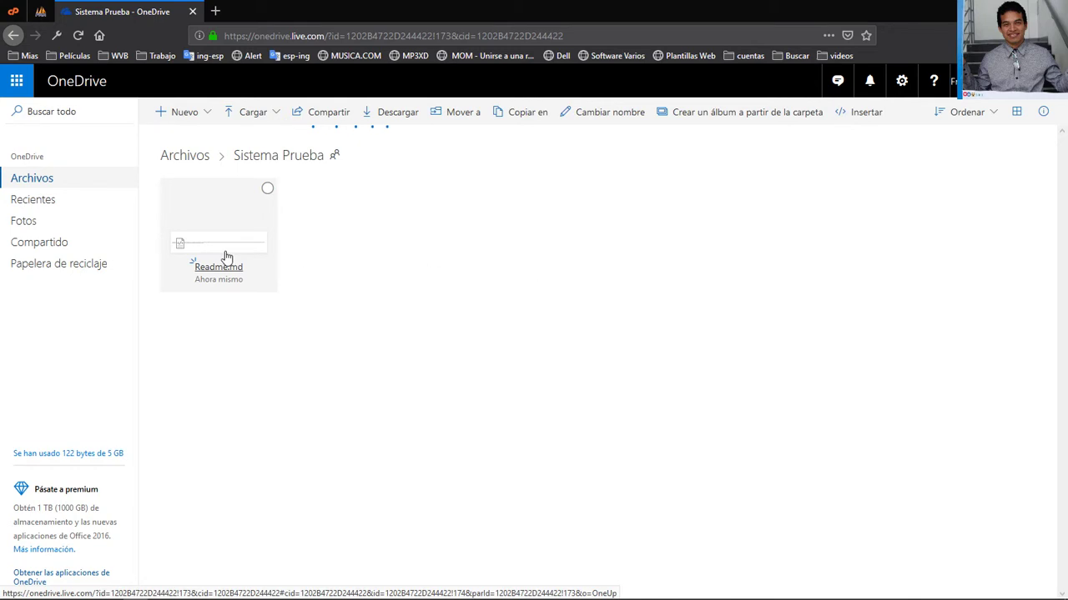
pyautogui.click(227, 267)
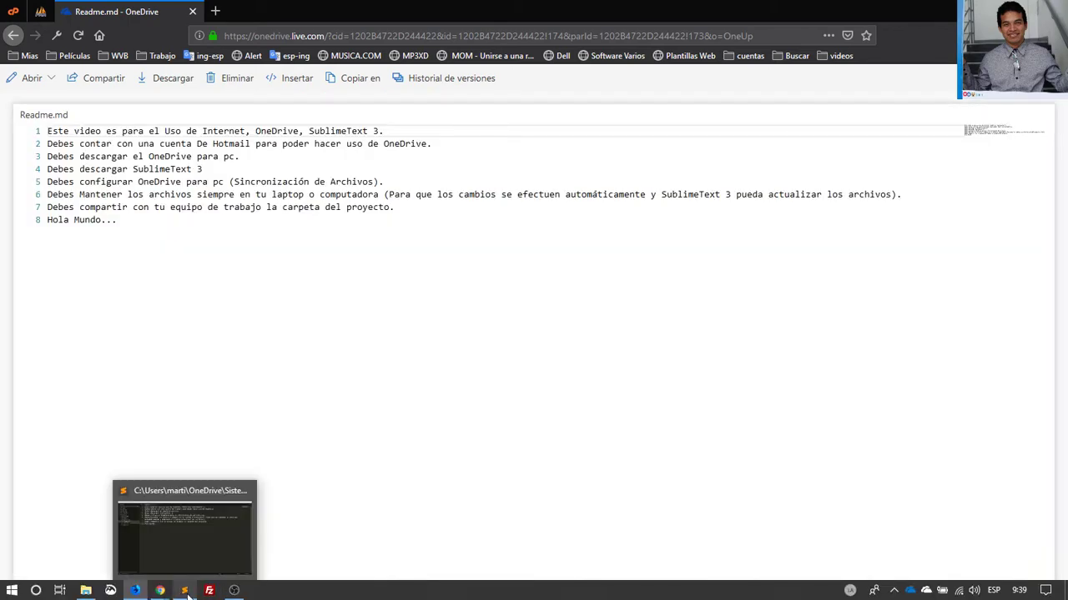
pyautogui.click(186, 594)
pyautogui.rightClick(427, 291)
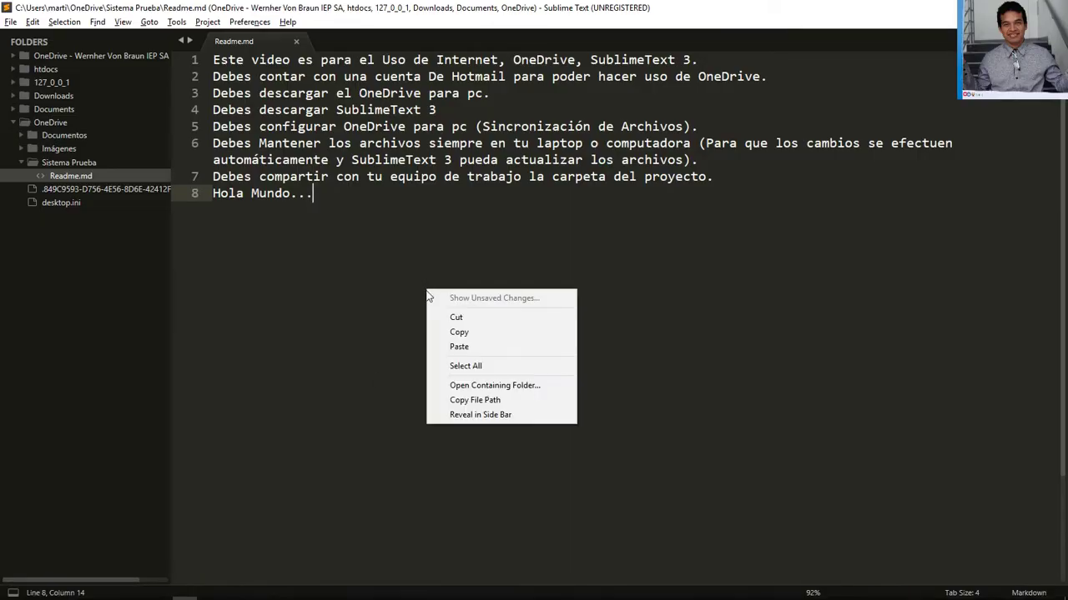
# Append 'que tal como estan?' after 'Hola Mundo...' on line 8 and save Readme.md
pyautogui.click(363, 228)
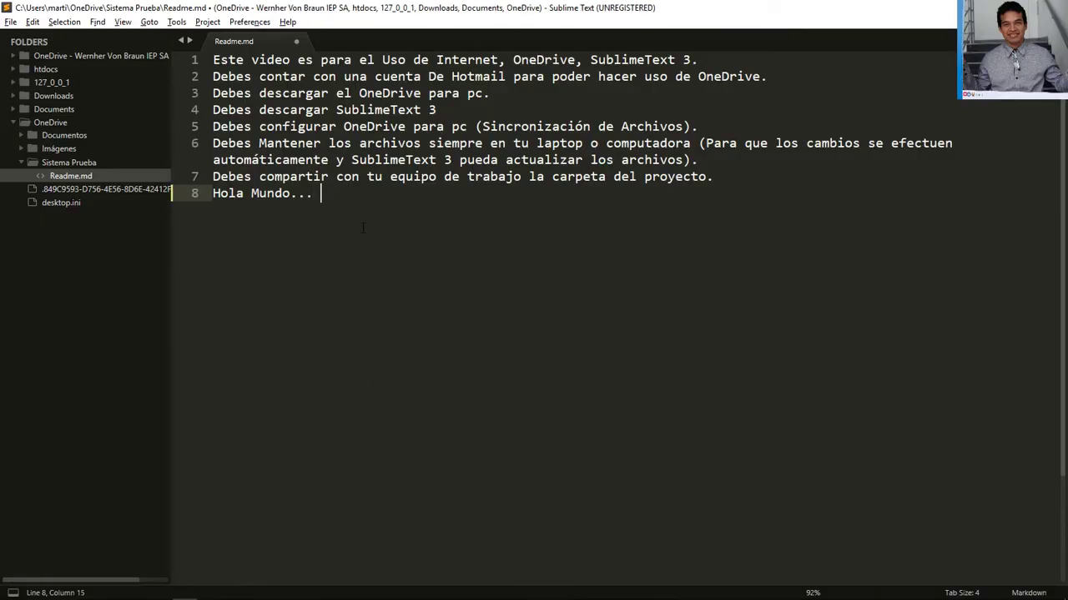
pyautogui.write('que tal como esta')
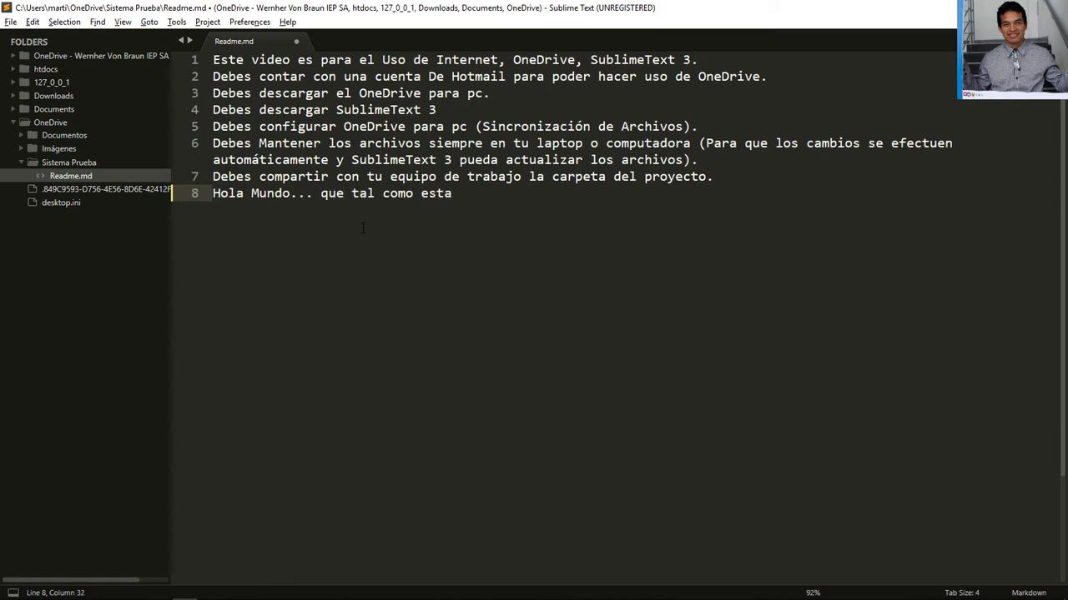
pyautogui.write('n?')
pyautogui.hotkey('ctrl', 's')
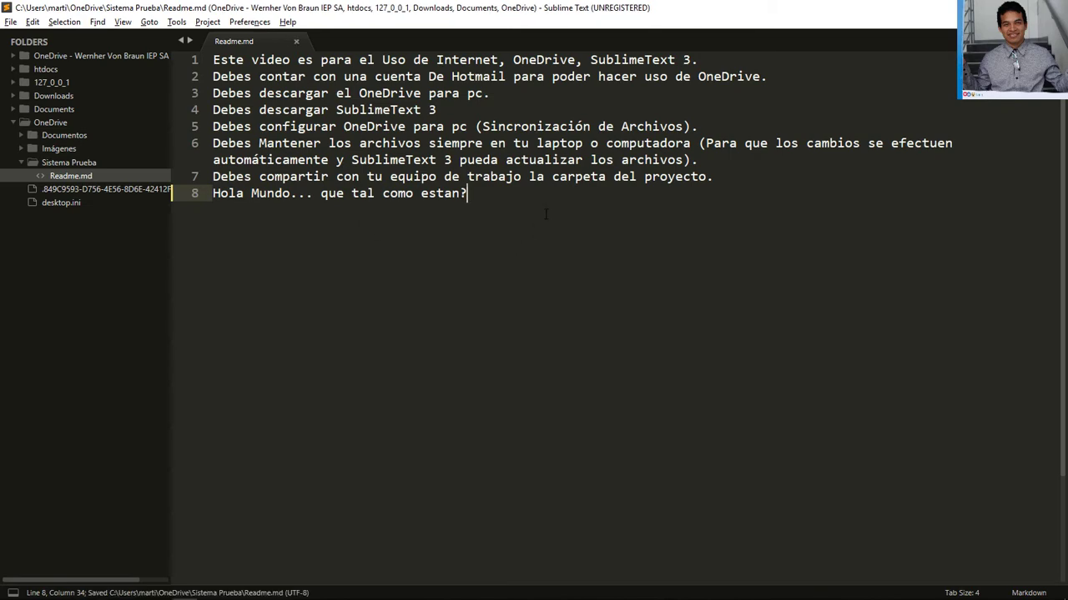
pyautogui.hotkey('alt', 'Tab')
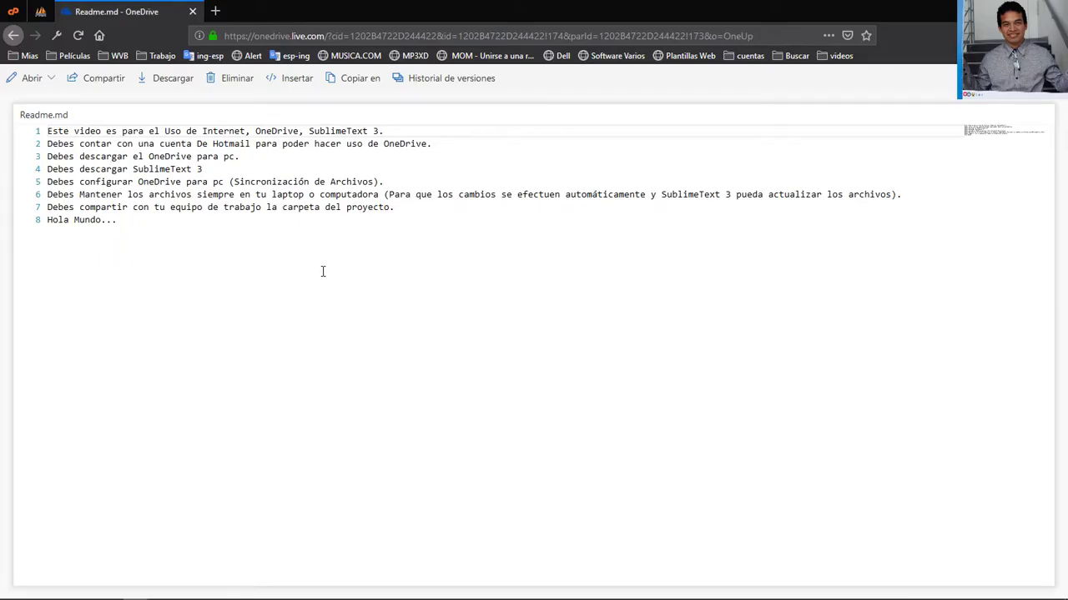
# Close the OneDrive notifications and leave the Readme editor for Sistema Prueba, discarding unsaved edits
pyautogui.hotkey('alt', 'Tab')
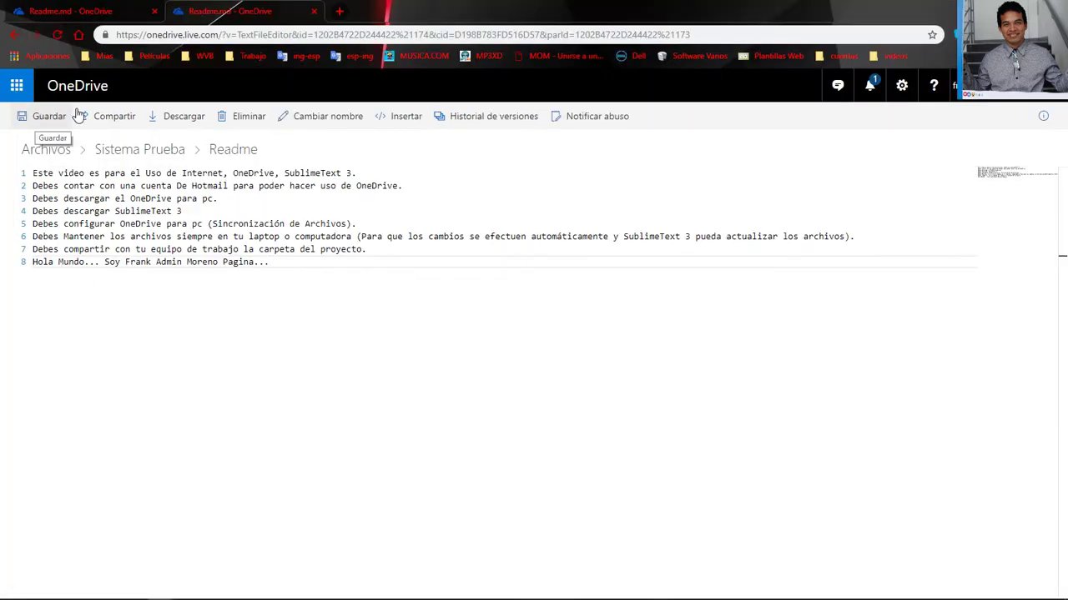
pyautogui.click(871, 88)
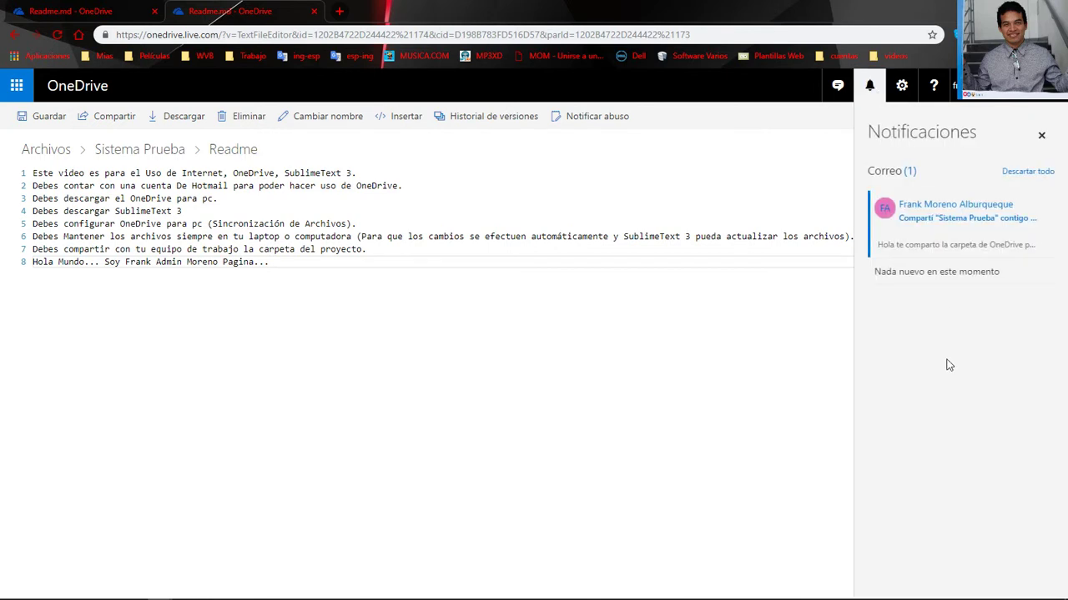
pyautogui.click(1034, 139)
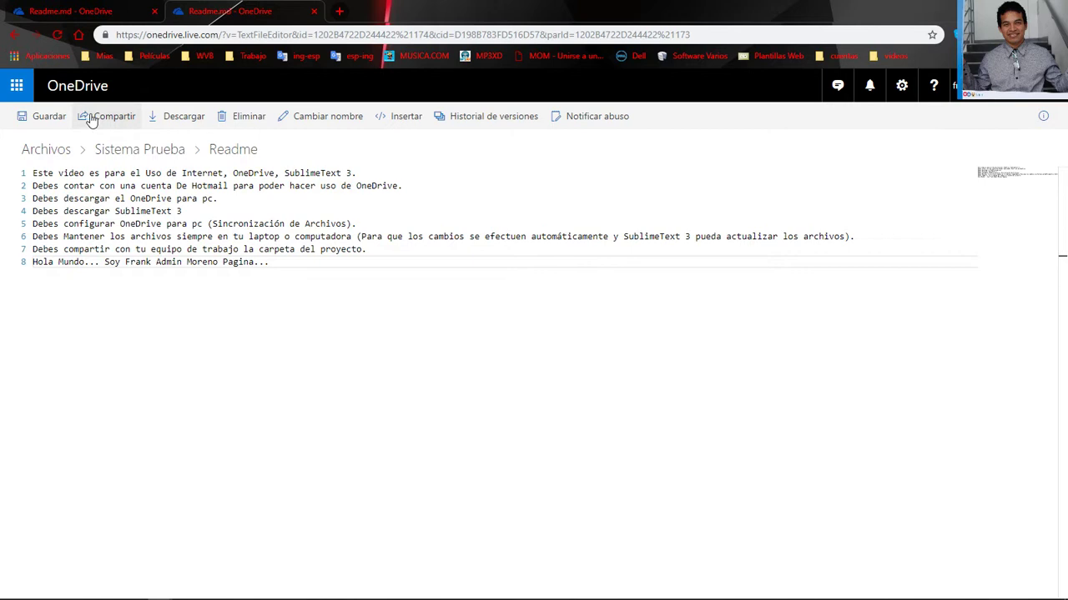
pyautogui.click(889, 197)
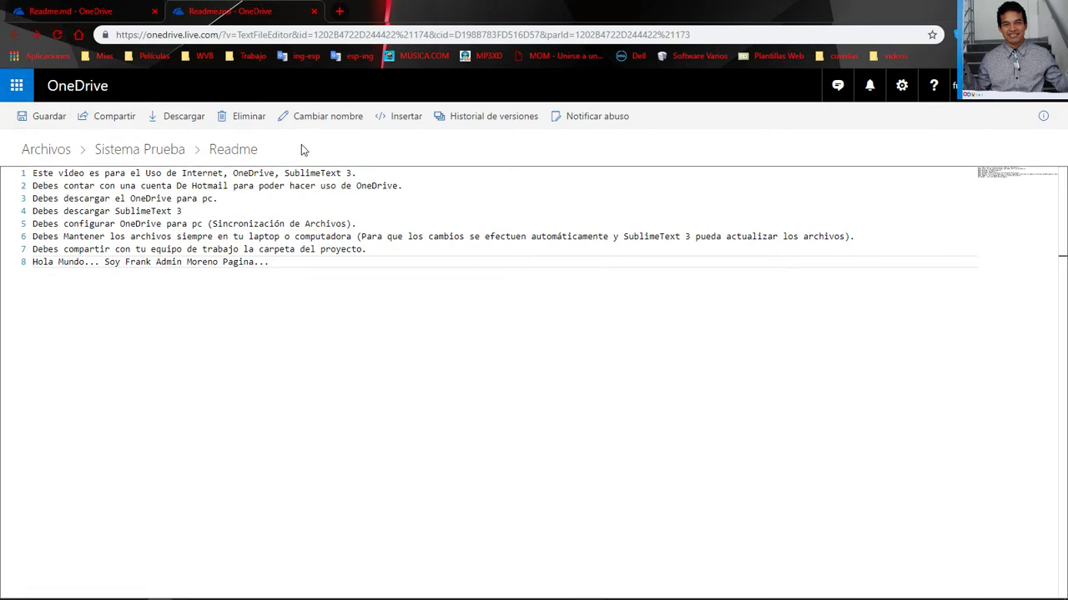
pyautogui.click(179, 149)
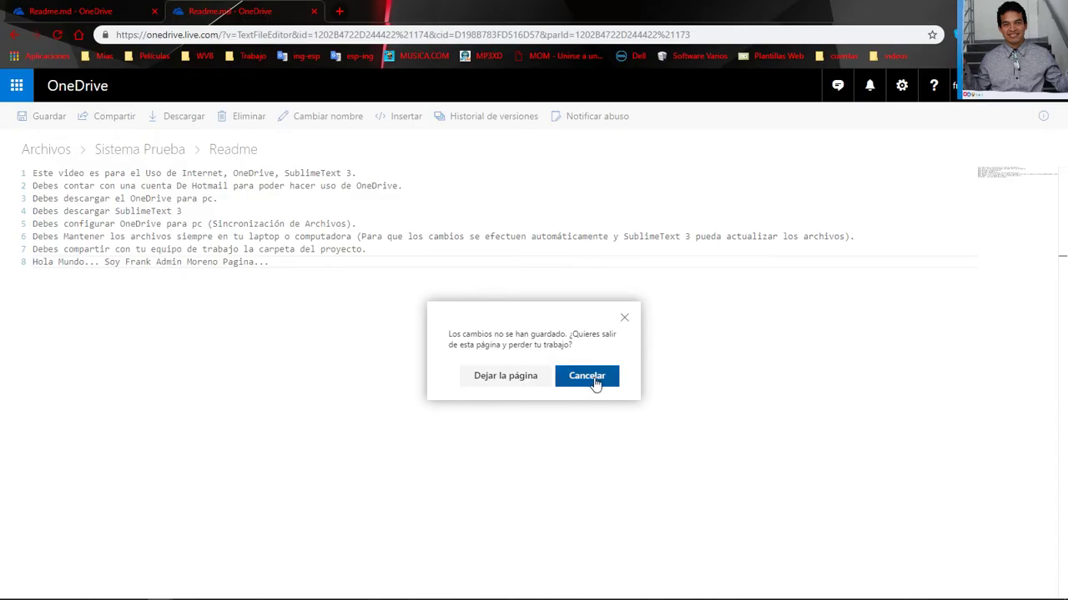
pyautogui.click(524, 381)
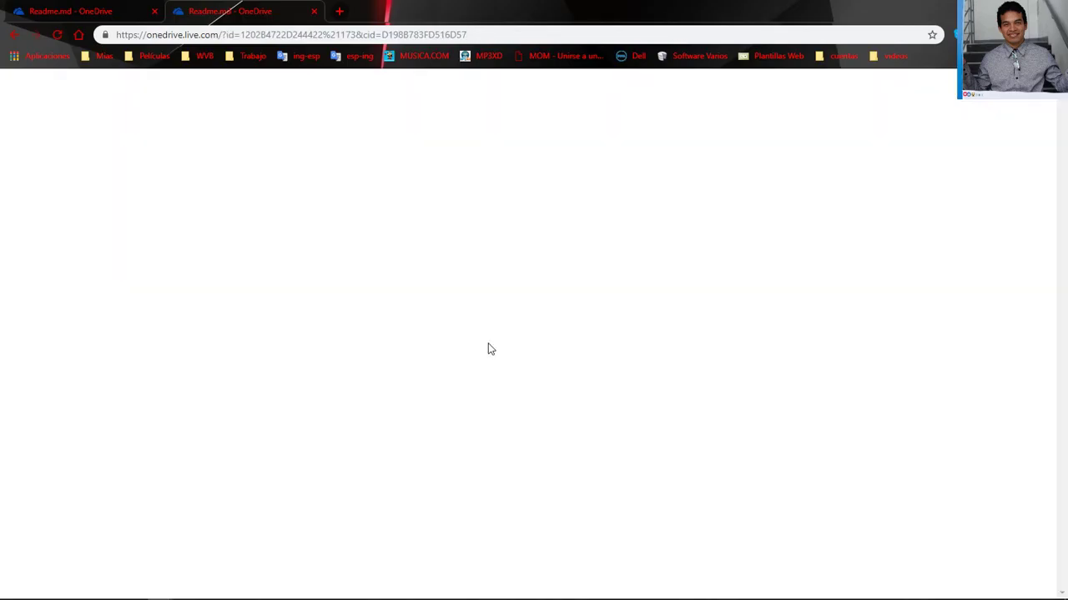
# Check the new 'que tal como estan?' words on line 8 and reopen Readme.md from Sistema Prueba
pyautogui.hotkey('alt', 'Tab')
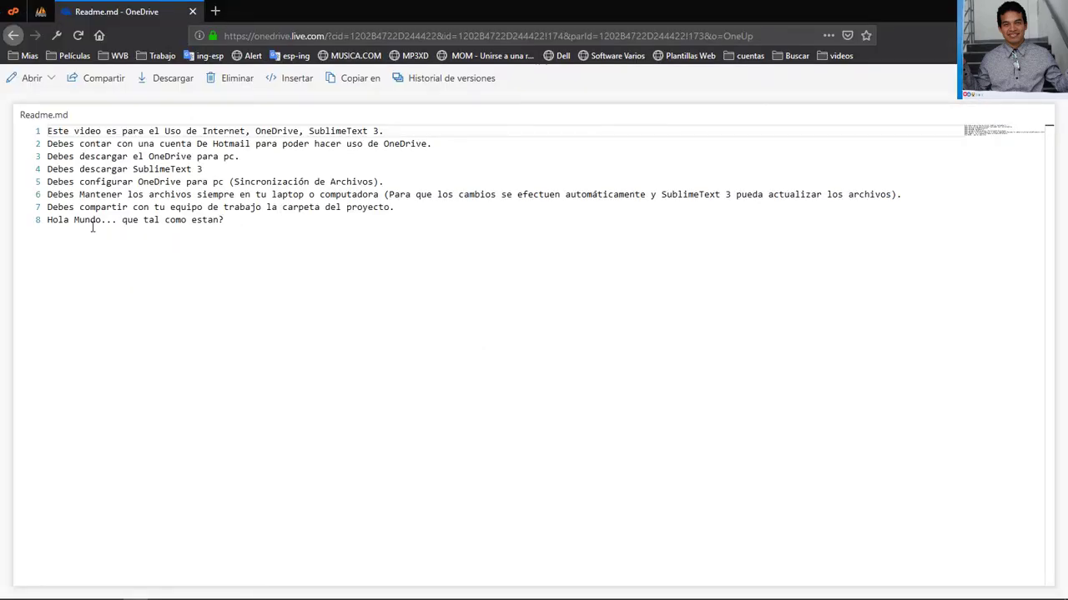
pyautogui.moveTo(118, 220); pyautogui.dragTo(301, 219)
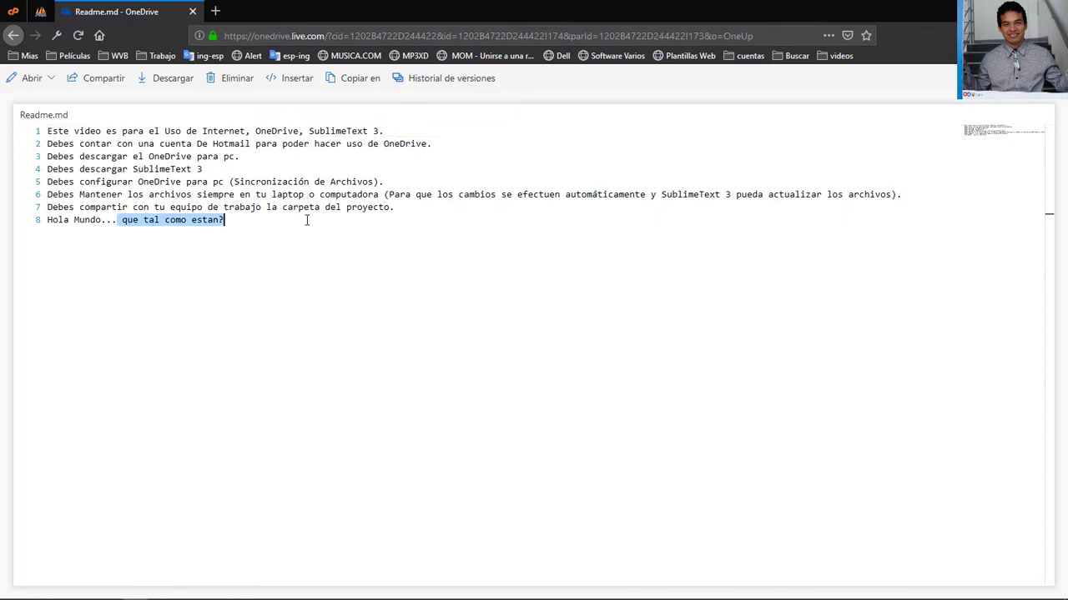
pyautogui.hotkey('alt', 'Tab')
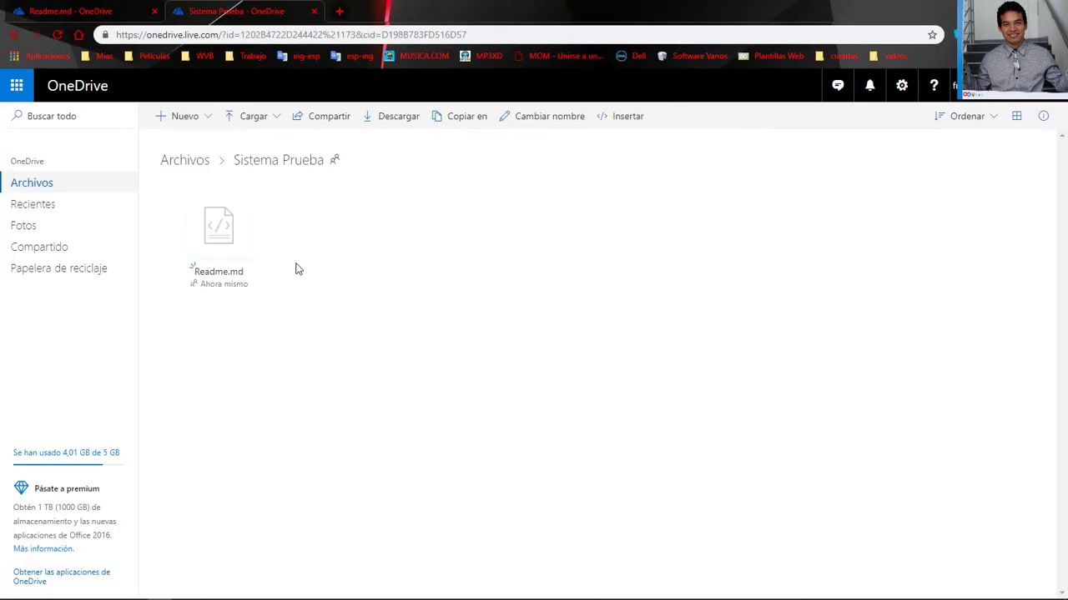
pyautogui.click(218, 271)
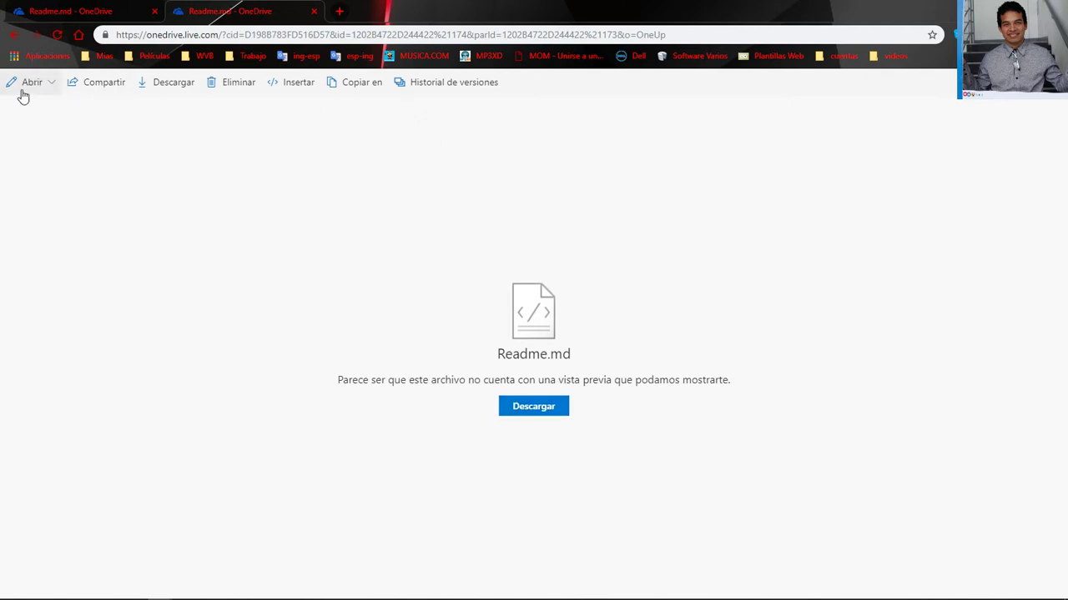
pyautogui.click(47, 84)
pyautogui.press('Escape')
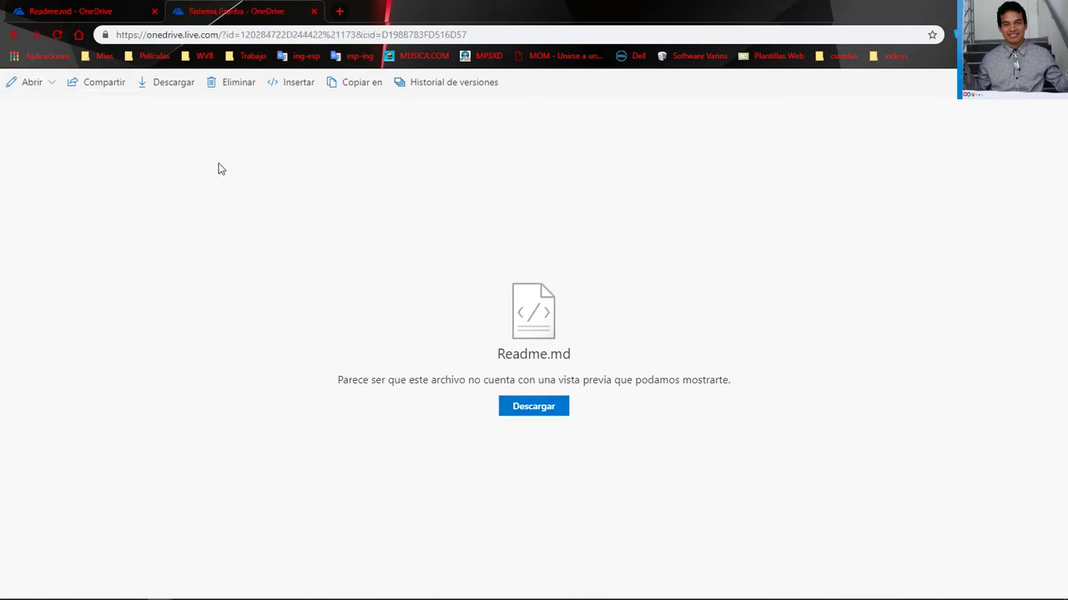
pyautogui.press('Escape')
pyautogui.click(222, 270)
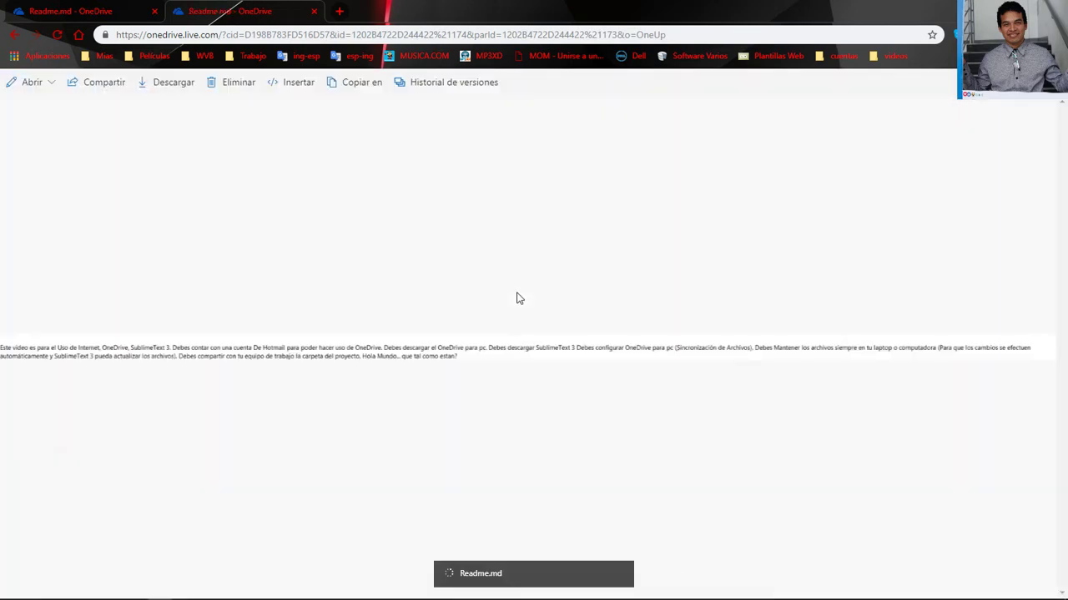
pyautogui.press('Escape')
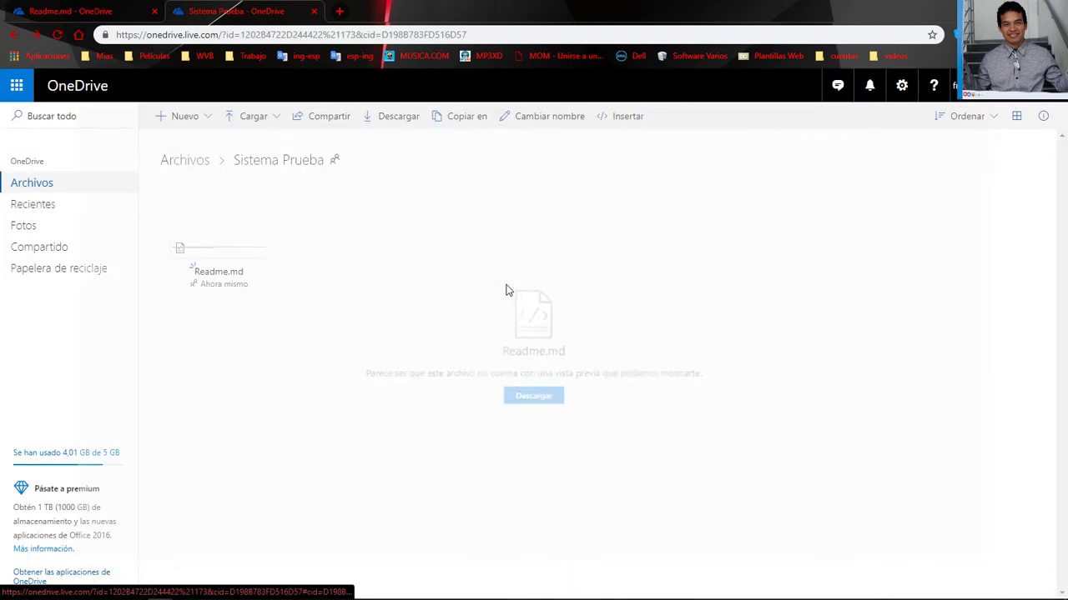
# Go up to Archivos, select the Sistema Prueba folder, then return into it
pyautogui.click(204, 165)
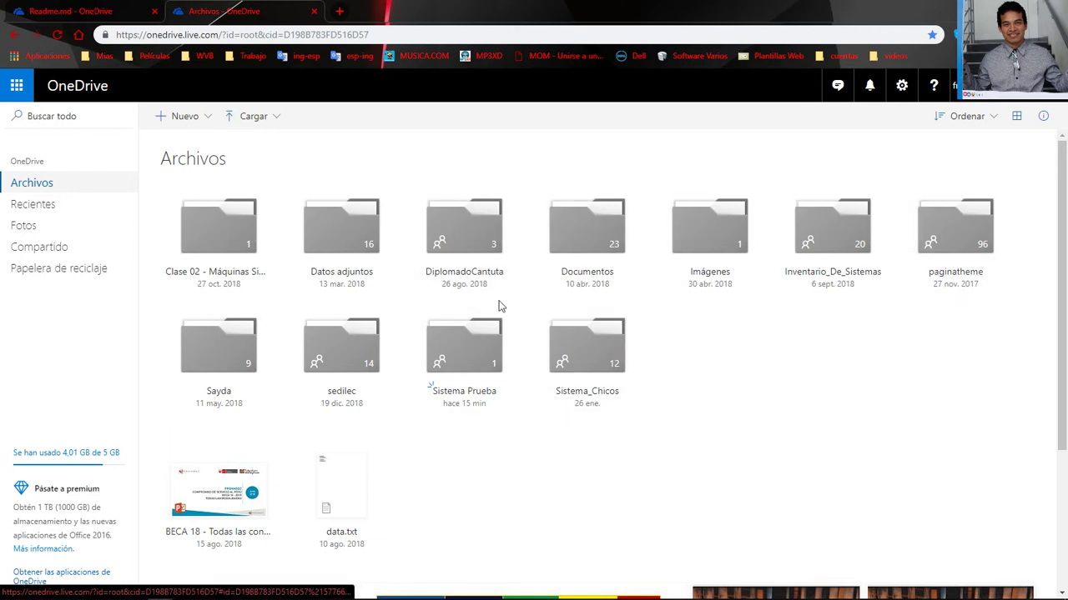
pyautogui.click(480, 398)
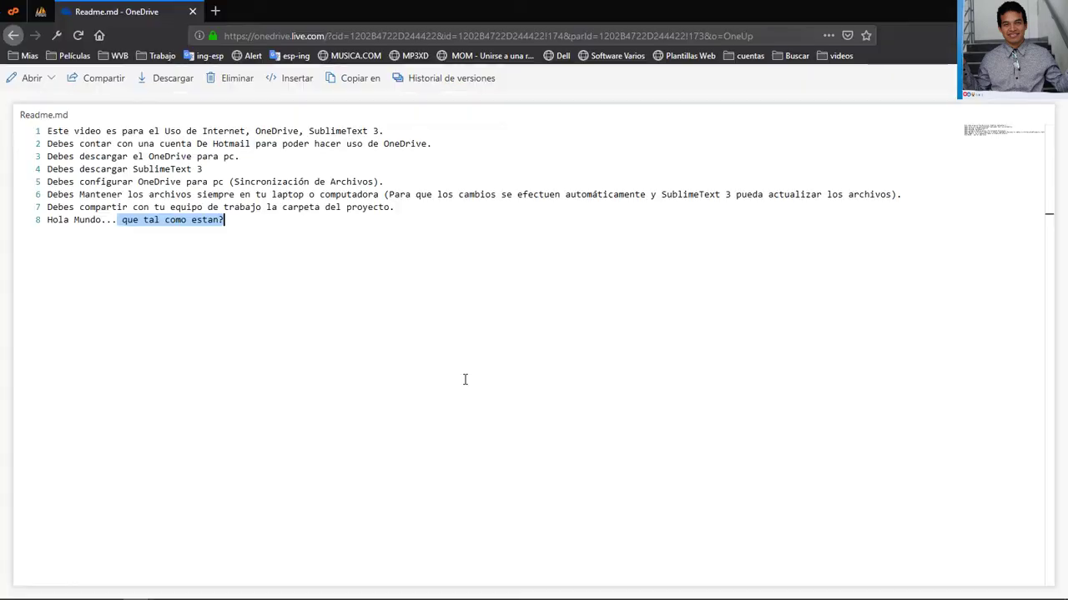
pyautogui.press('Right')
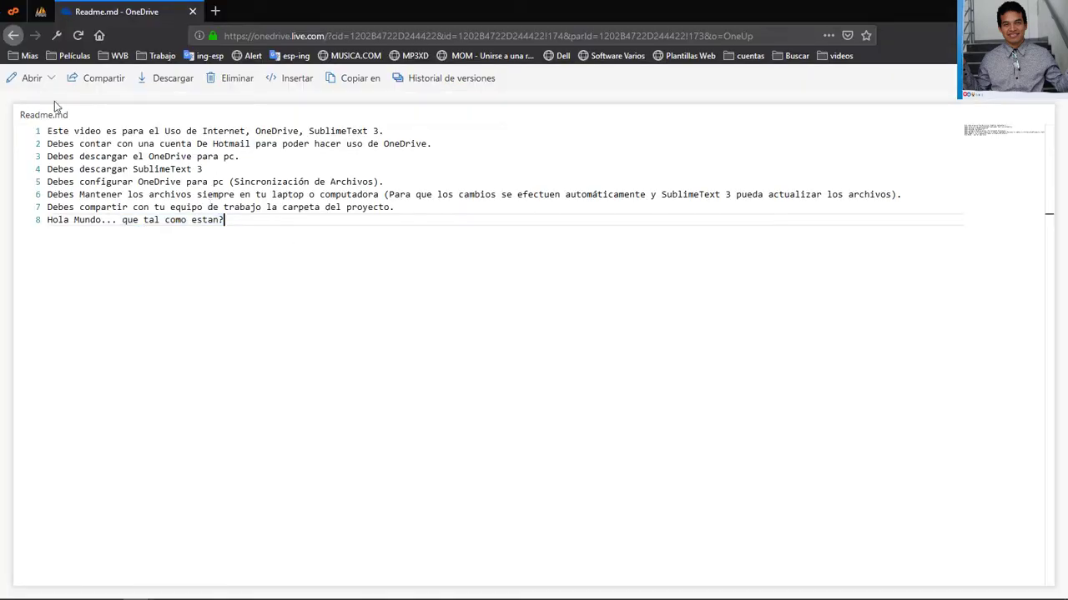
pyautogui.hotkey('alt', 'Left')
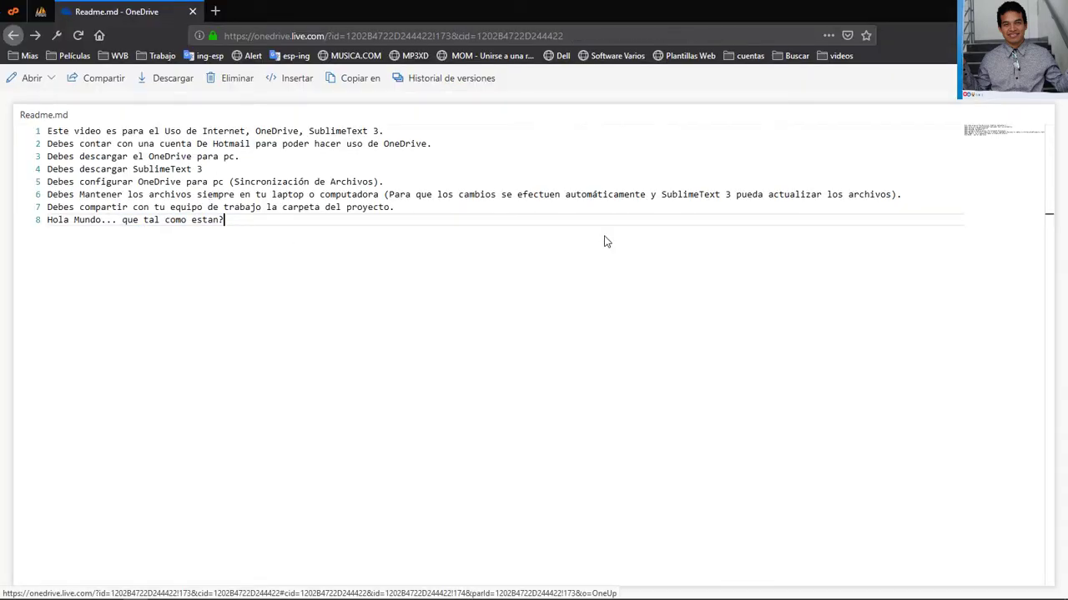
pyautogui.hotkey('alt', 'Tab')
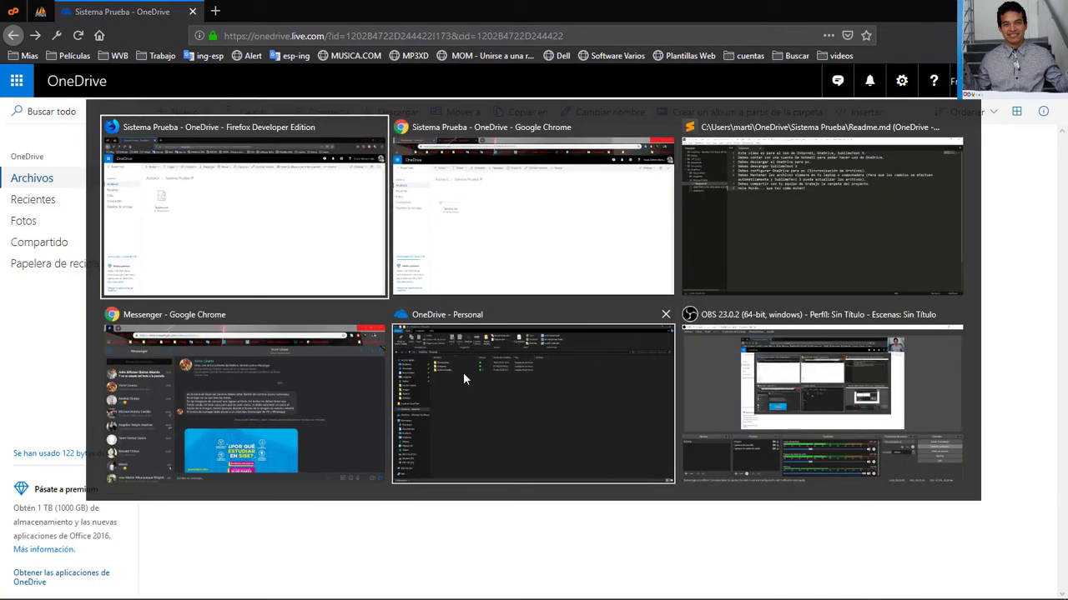
# Save Readme.md, then create and save a new empty index.php in the Sistema Prueba folder
pyautogui.hotkey('alt', 'Tab')
pyautogui.press('Tab')
pyautogui.press('Tab')
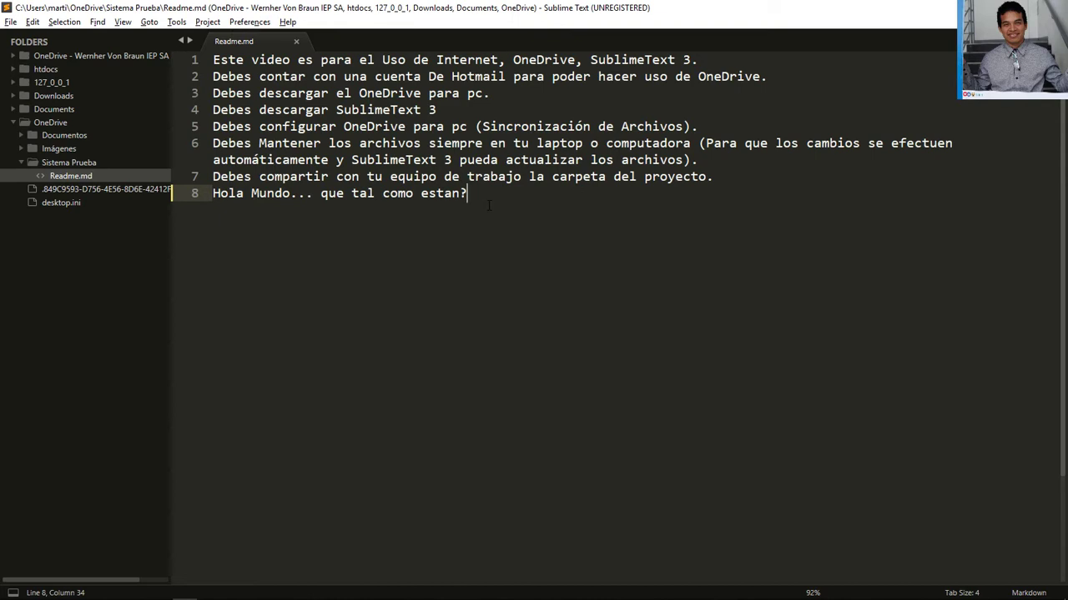
pyautogui.hotkey('ctrl', 's')
pyautogui.rightClick(53, 164)
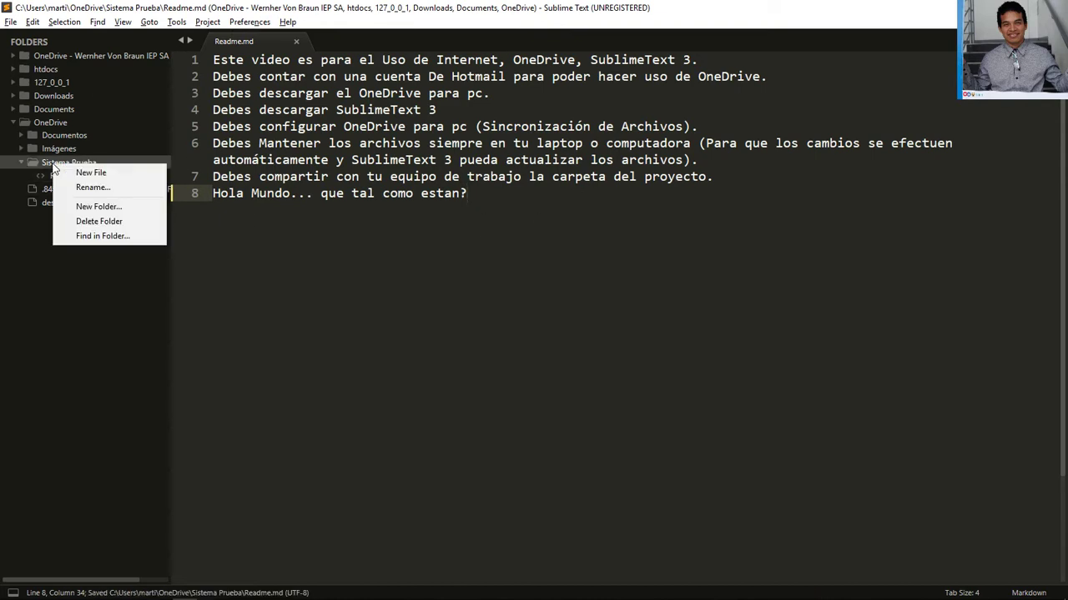
pyautogui.click(97, 171)
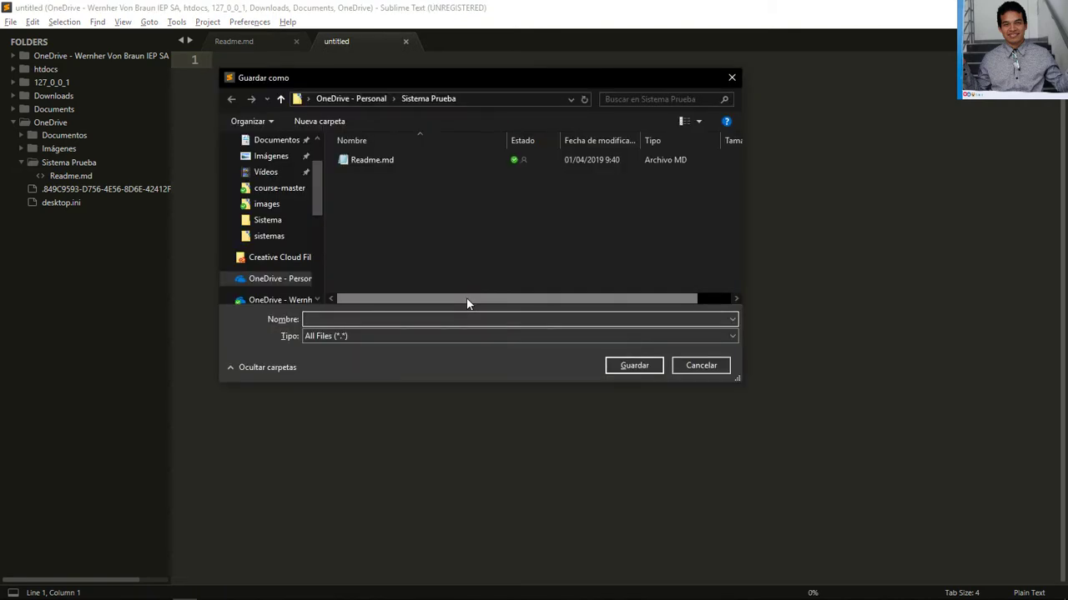
pyautogui.write('index.php')
pyautogui.press('Return')
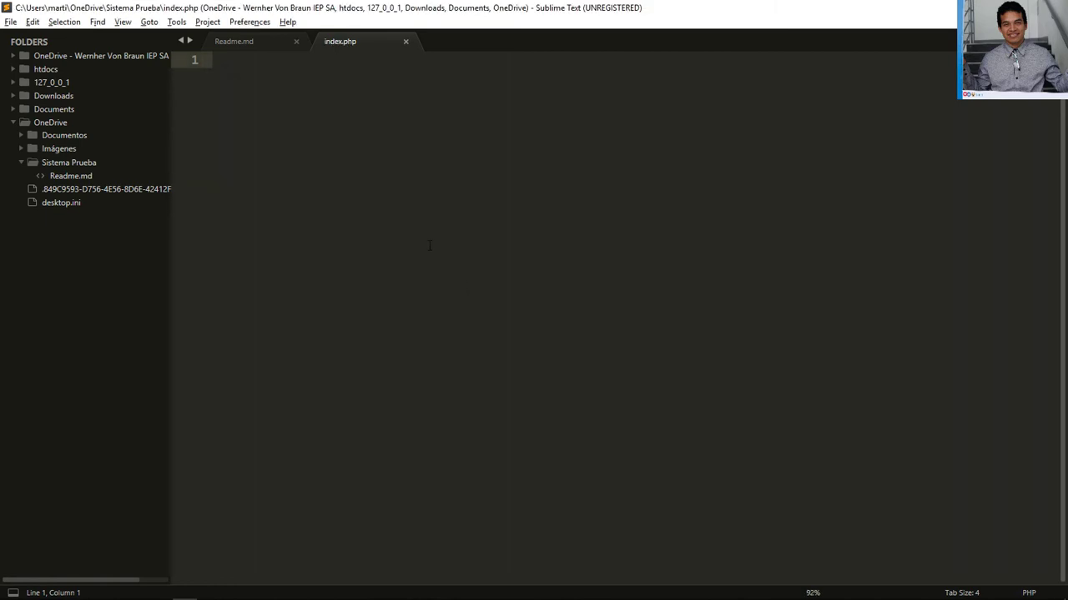
# Expand an HTML page skeleton in index.php with the title 'Principal' and save
pyautogui.write('html')
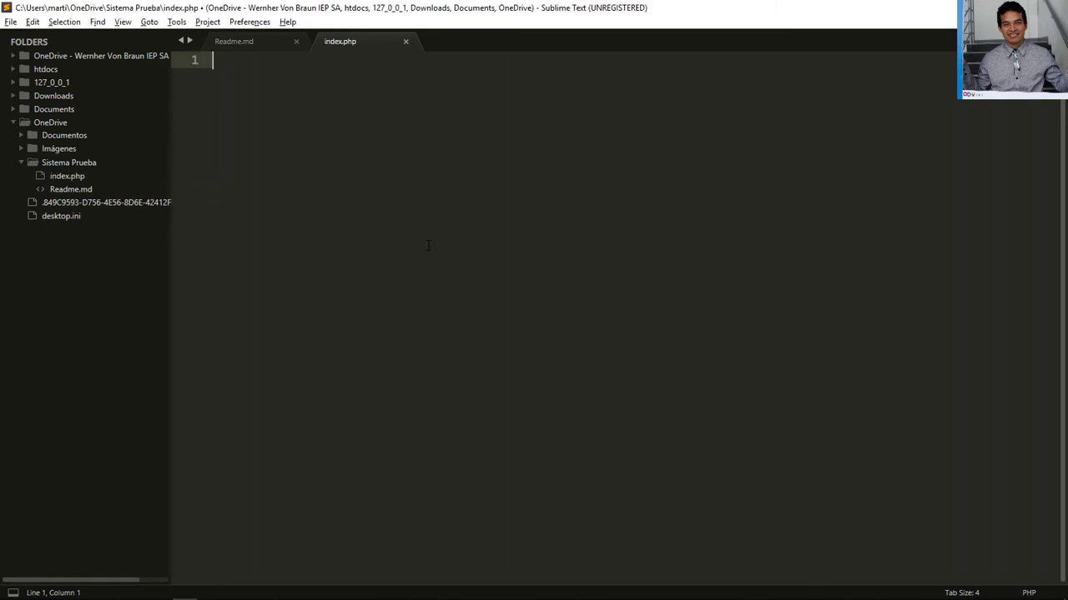
pyautogui.press('Tab')
pyautogui.hotkey('ctrl', 's')
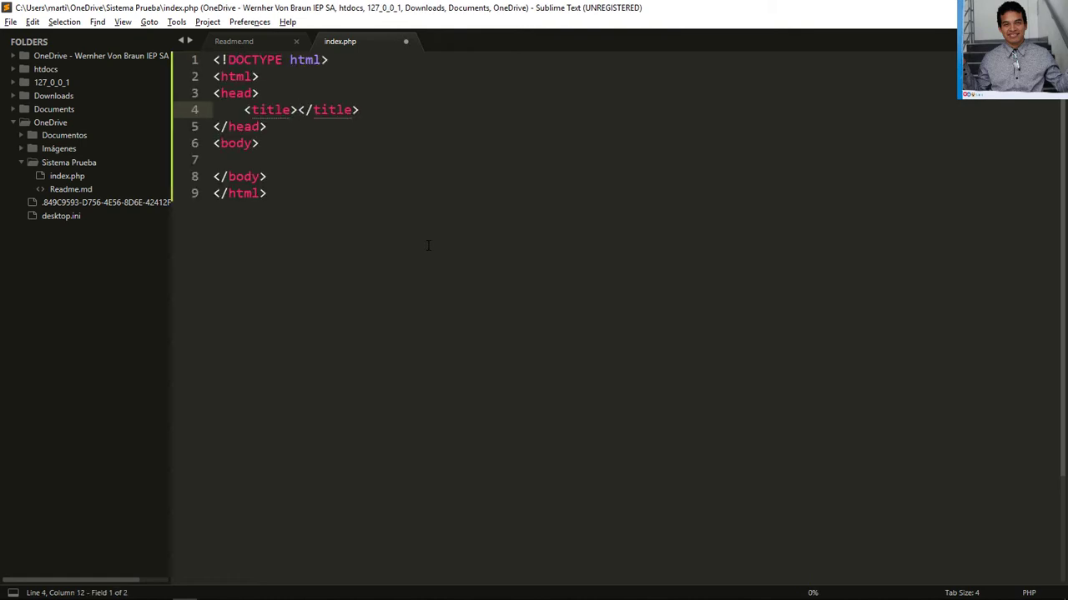
pyautogui.write('Principal')
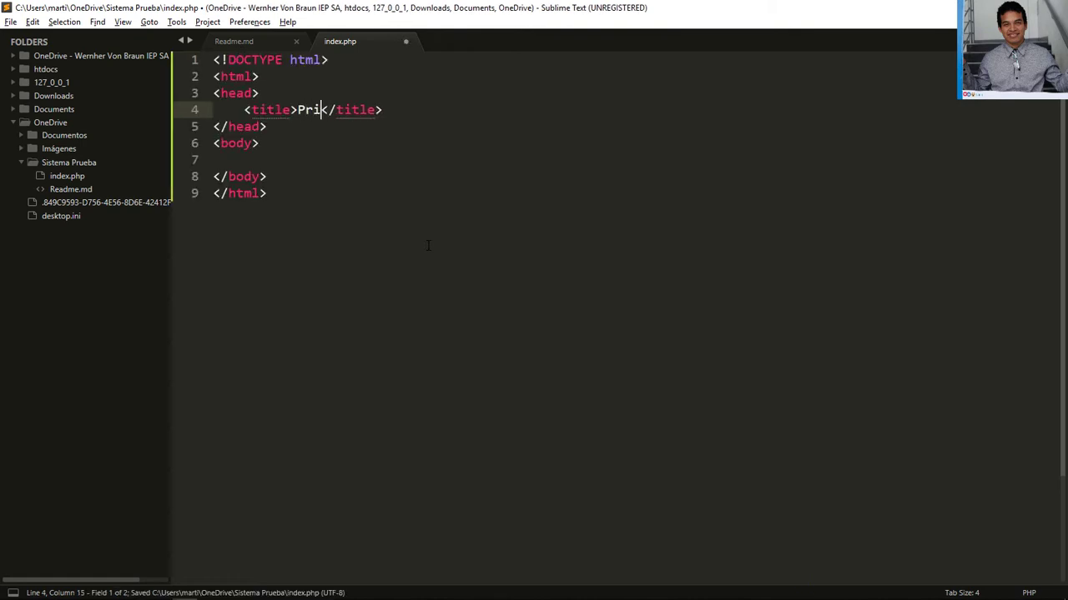
pyautogui.press('Down')
pyautogui.hotkey('ctrl', 's')
pyautogui.scroll(-1, 427, 245)
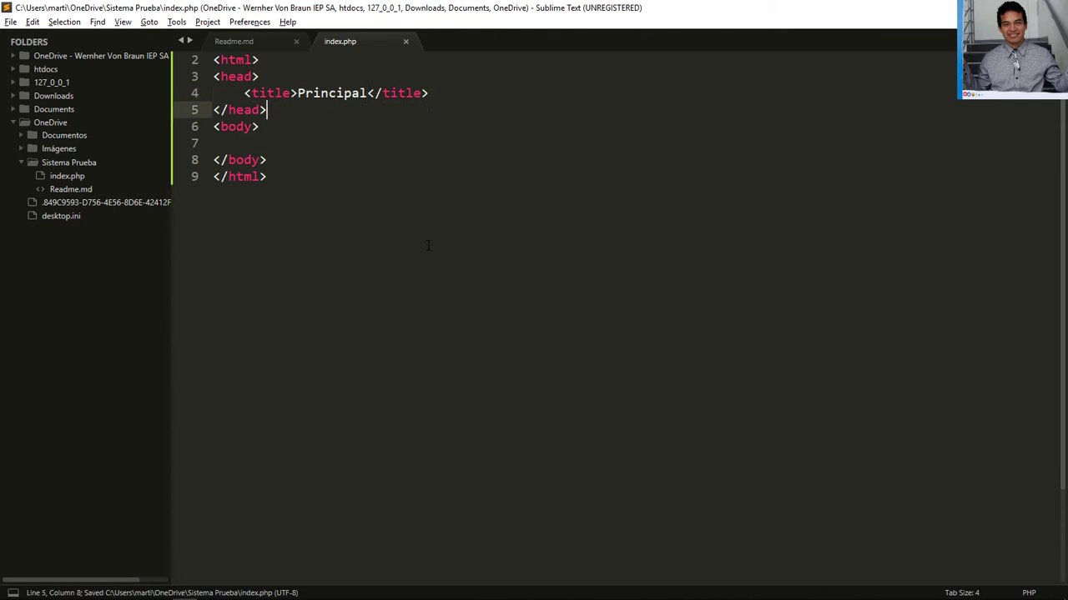
pyautogui.scroll(1, 427, 244)
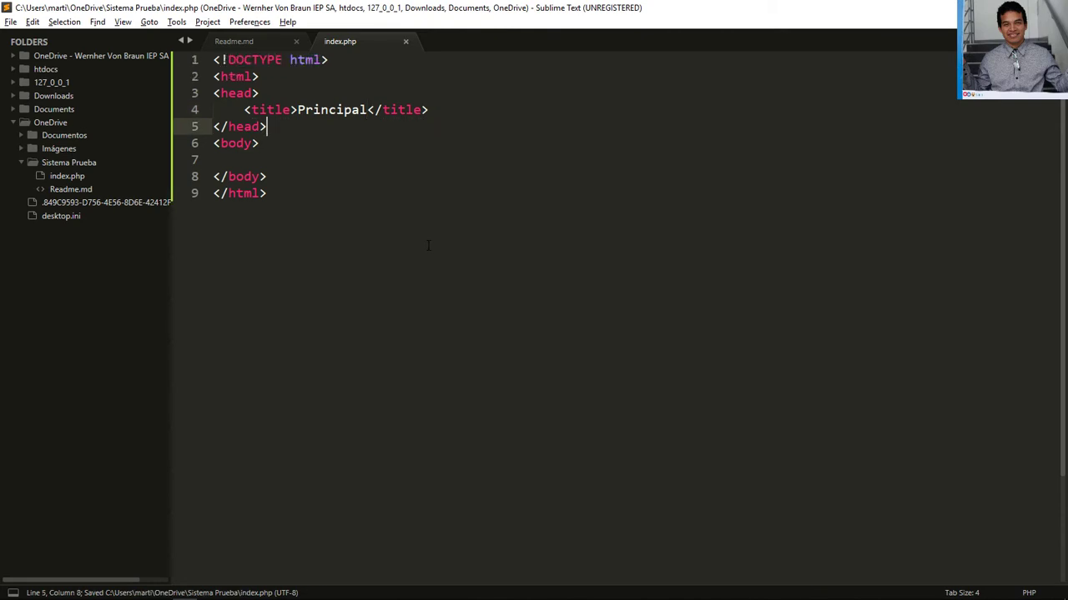
# Insert a PHP block with echo "Hola Mundo!"; inside the body and save index.php
pyautogui.click(329, 159)
pyautogui.press('Tab')
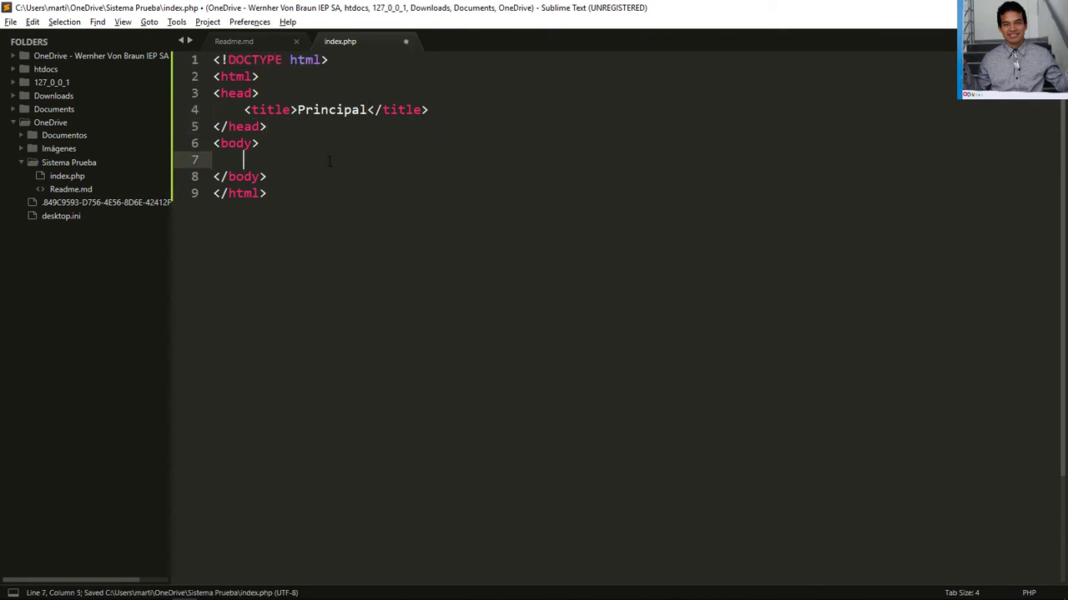
pyautogui.write('php')
pyautogui.press('Tab')
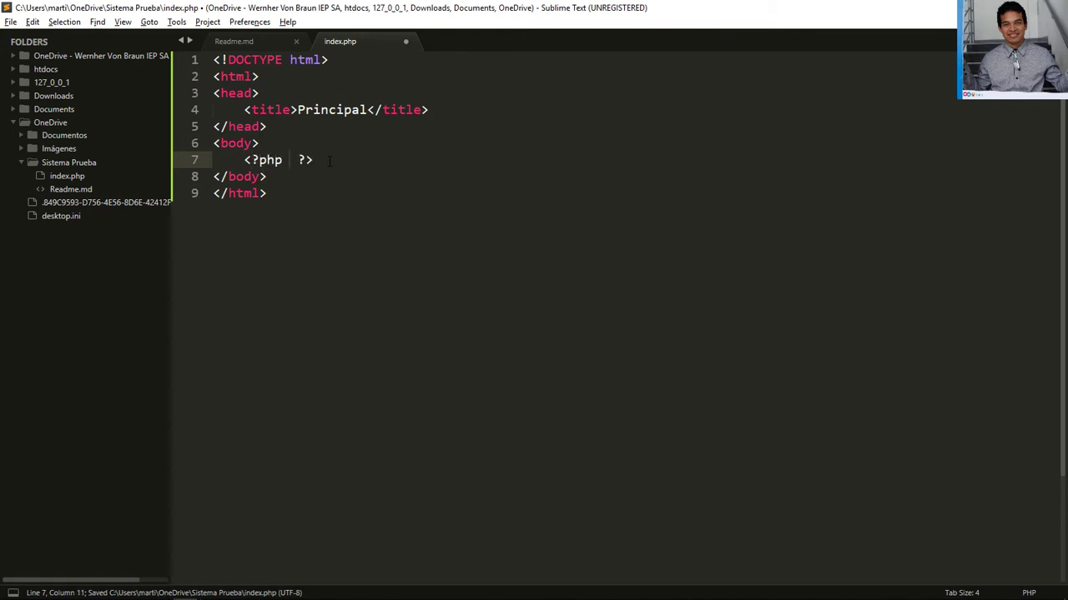
pyautogui.write('echo')
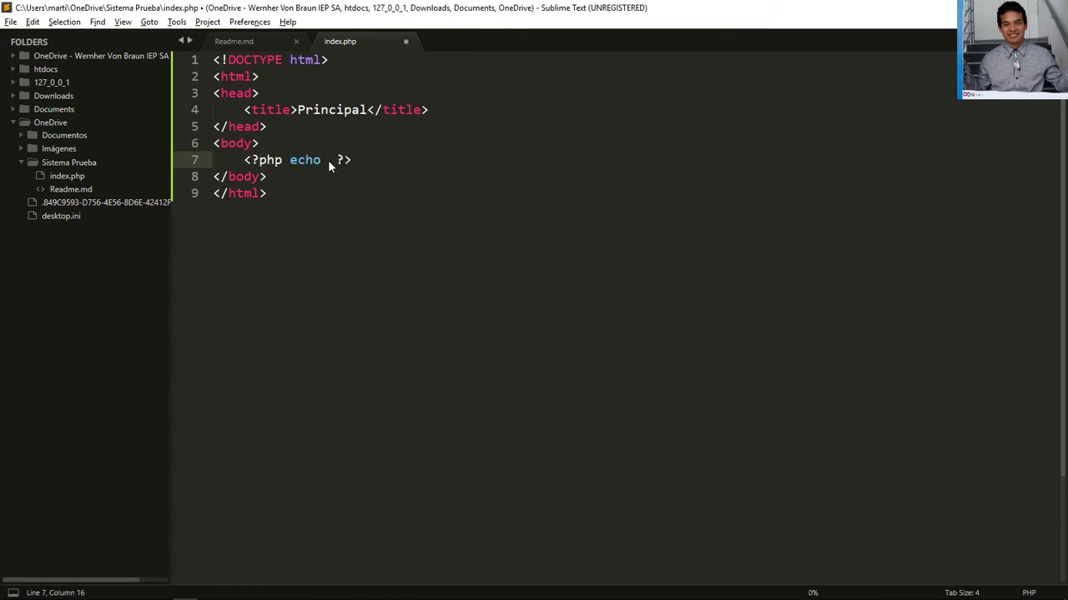
pyautogui.write('"Hola Mundfo')
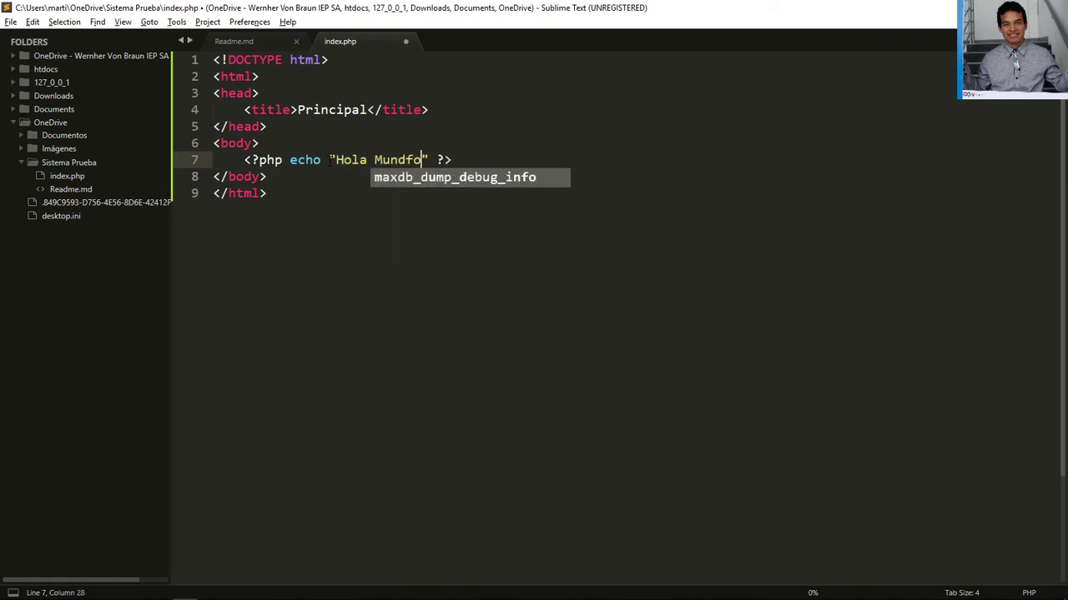
pyautogui.press('BackSpace')
pyautogui.press('BackSpace')
pyautogui.write('o')
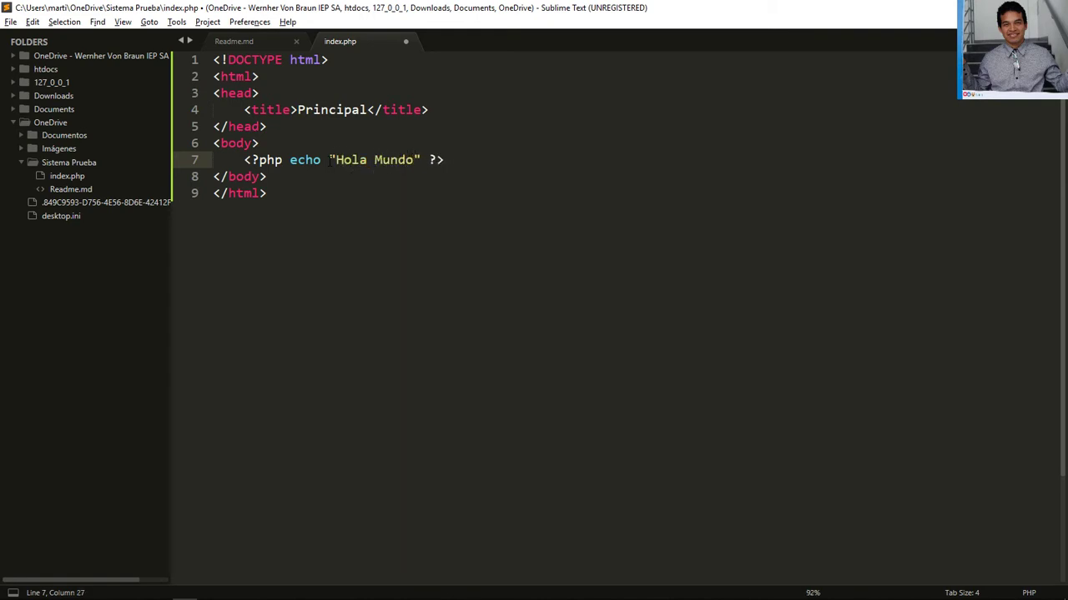
pyautogui.write('.')
pyautogui.press('BackSpace')
pyautogui.write('.')
pyautogui.press('BackSpace')
pyautogui.write('.')
pyautogui.press('BackSpace')
pyautogui.write('.')
pyautogui.press('BackSpace')
pyautogui.write('!')
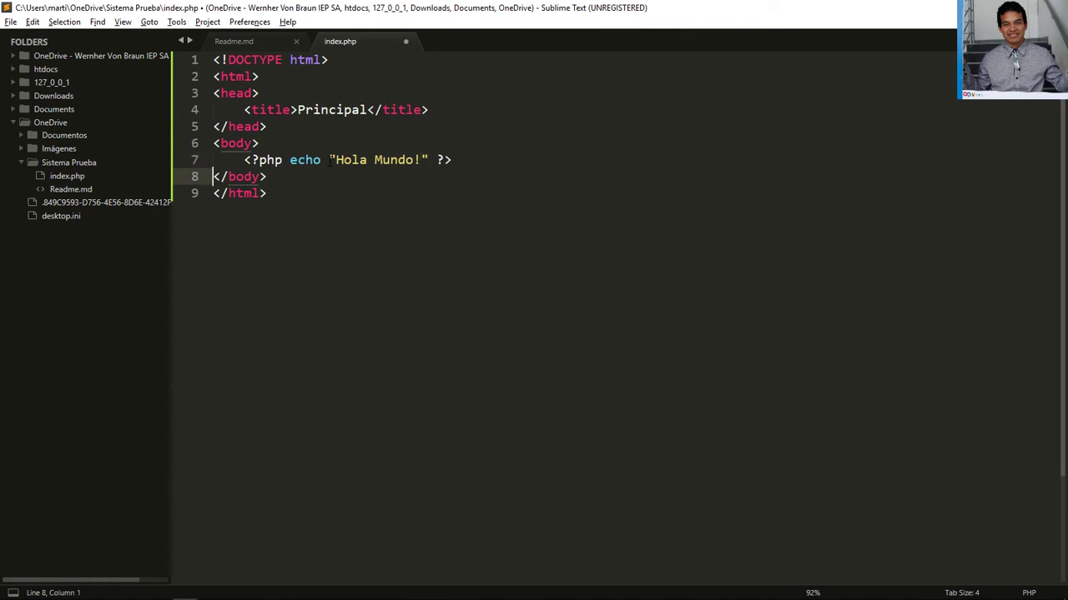
pyautogui.press('Right')
pyautogui.write(';')
pyautogui.hotkey('ctrl', 's')
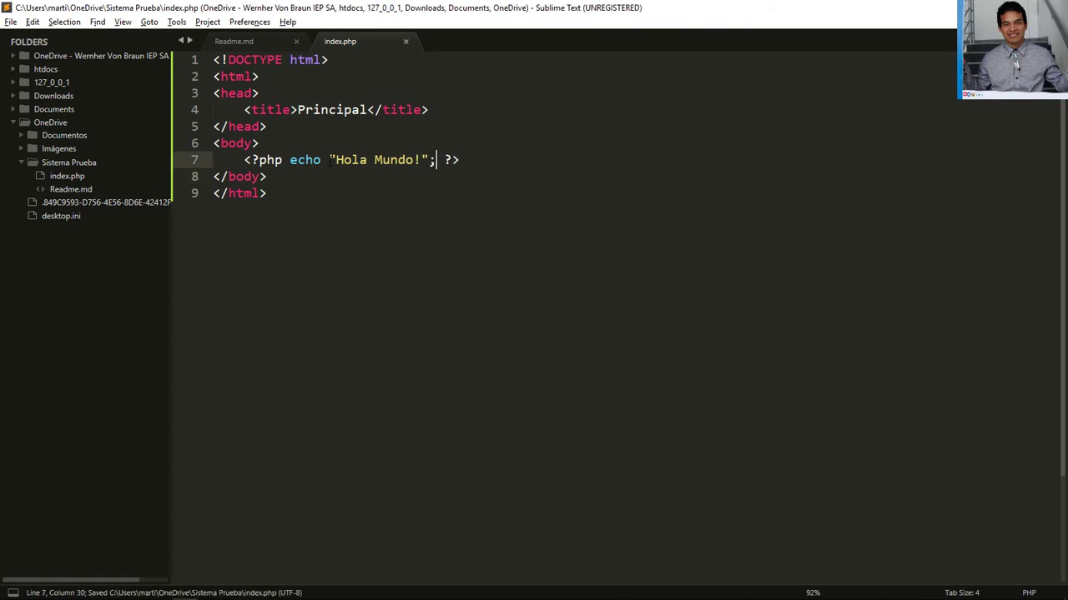
pyautogui.press('Down')
pyautogui.press('Home')
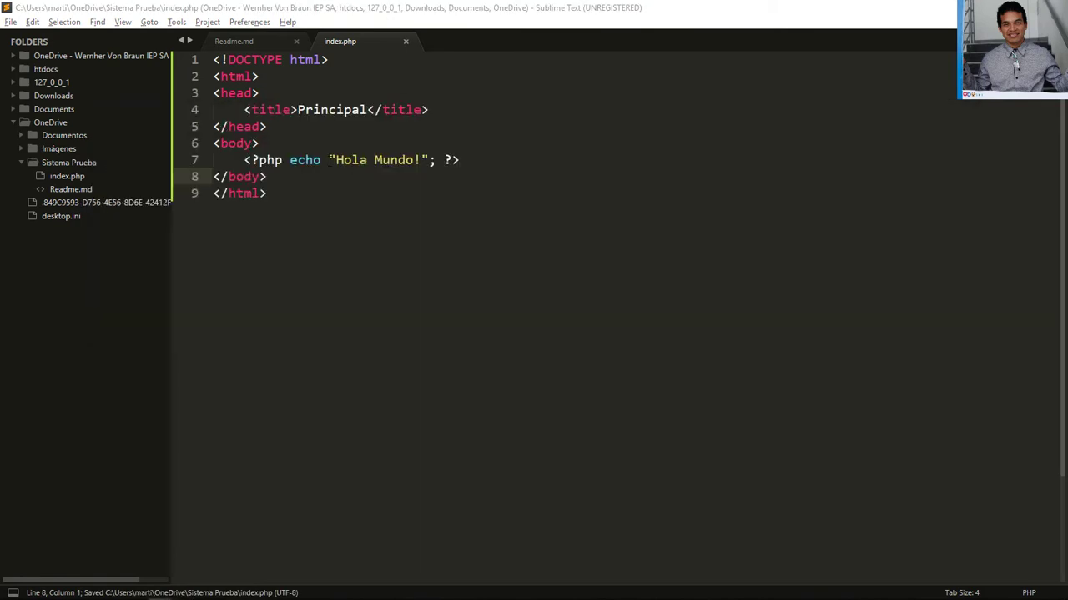
pyautogui.hotkey('alt', 'Tab')
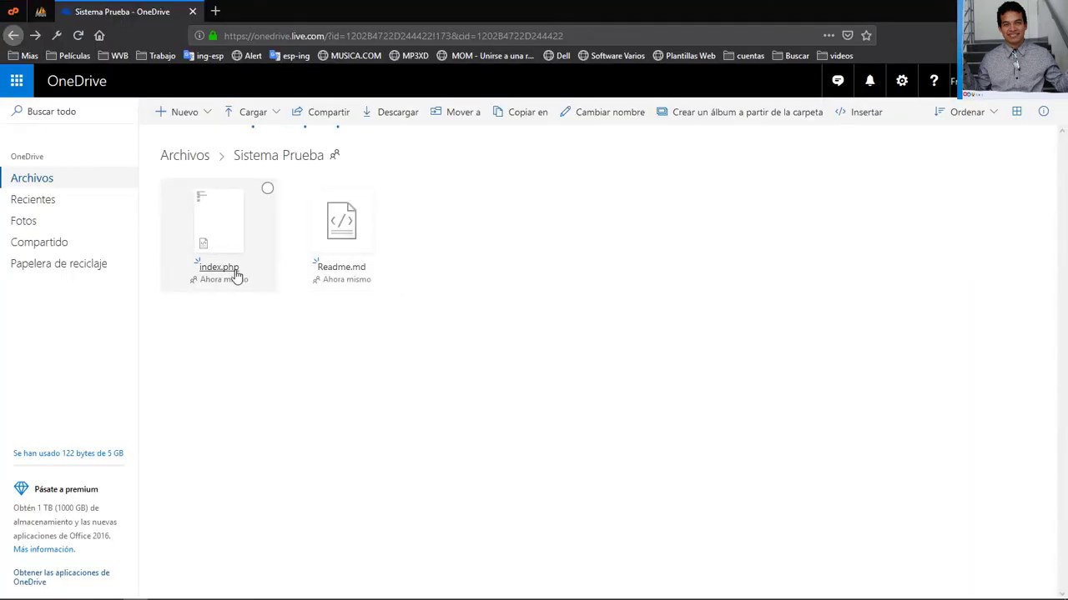
# Refresh Sistema Prueba in the other OneDrive browser window and open the synced index.php
pyautogui.hotkey('alt', 'Tab')
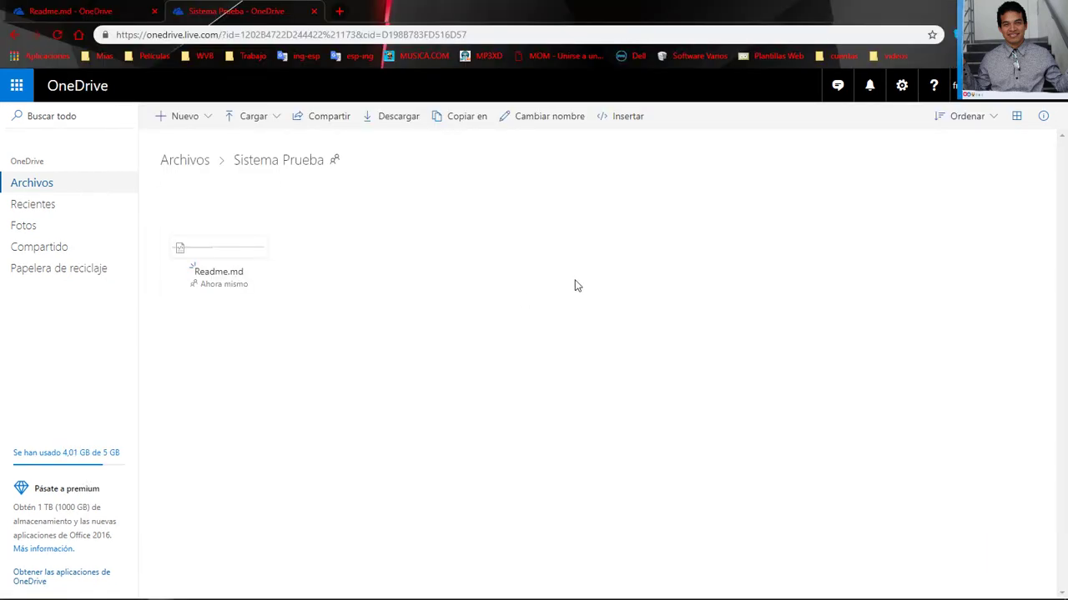
pyautogui.click(30, 184)
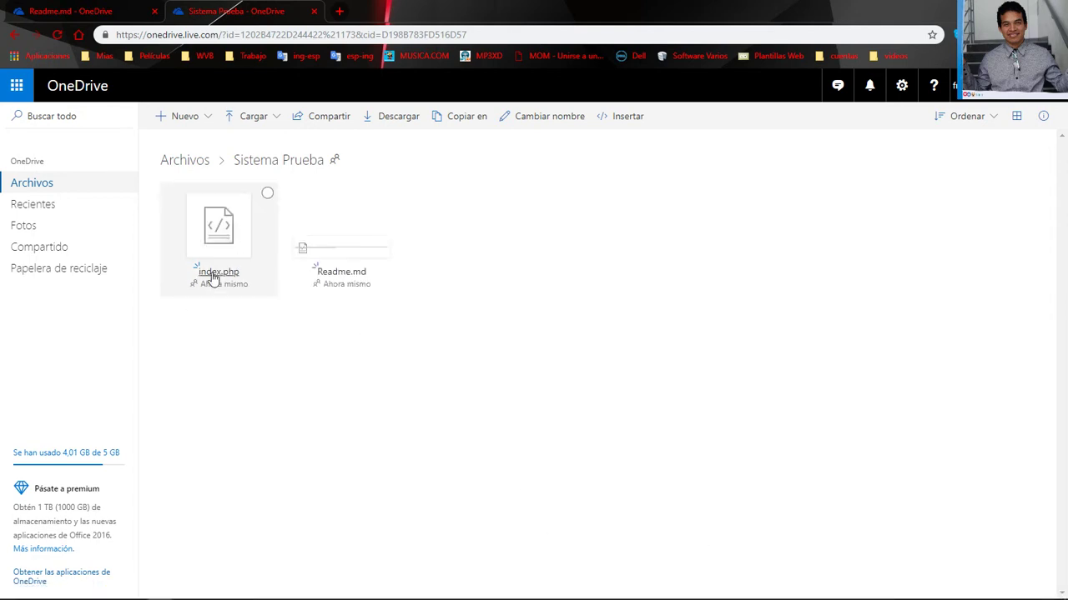
pyautogui.hotkey('alt', 'Tab')
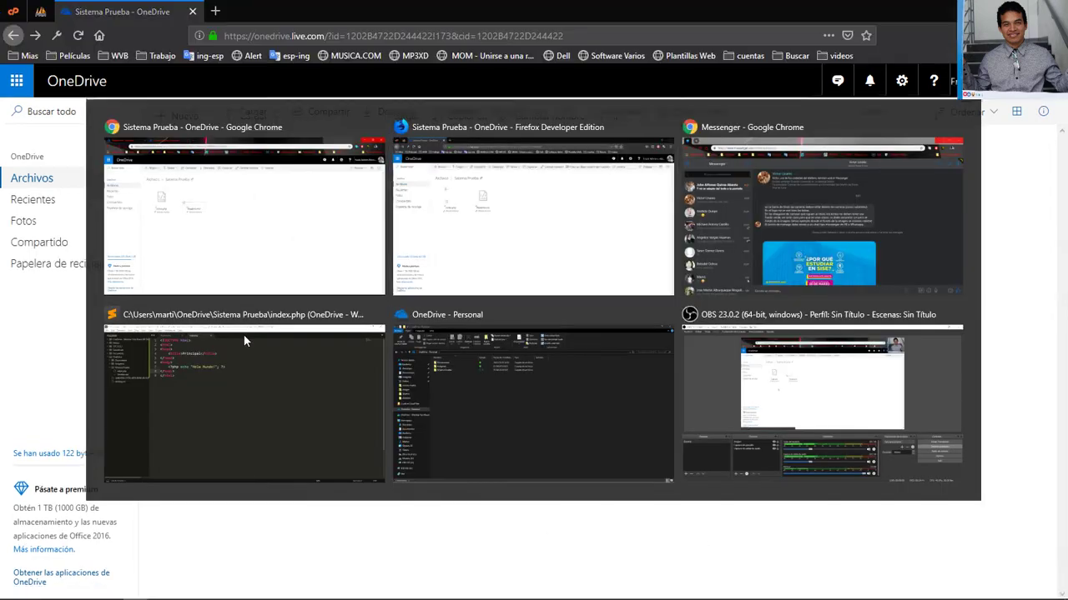
pyautogui.hotkey('alt', 'Tab')
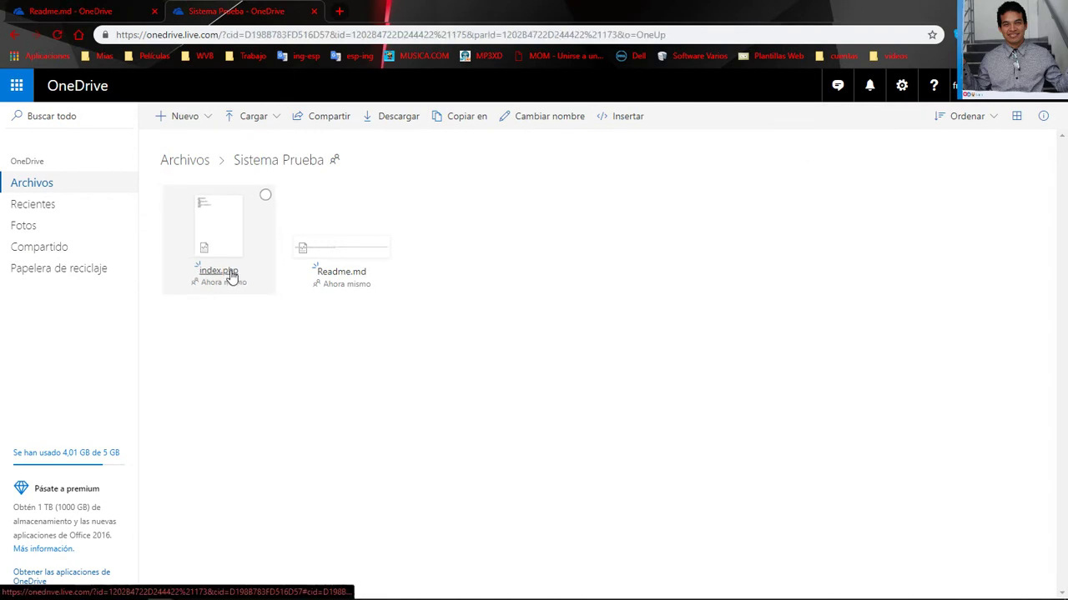
pyautogui.click(231, 273)
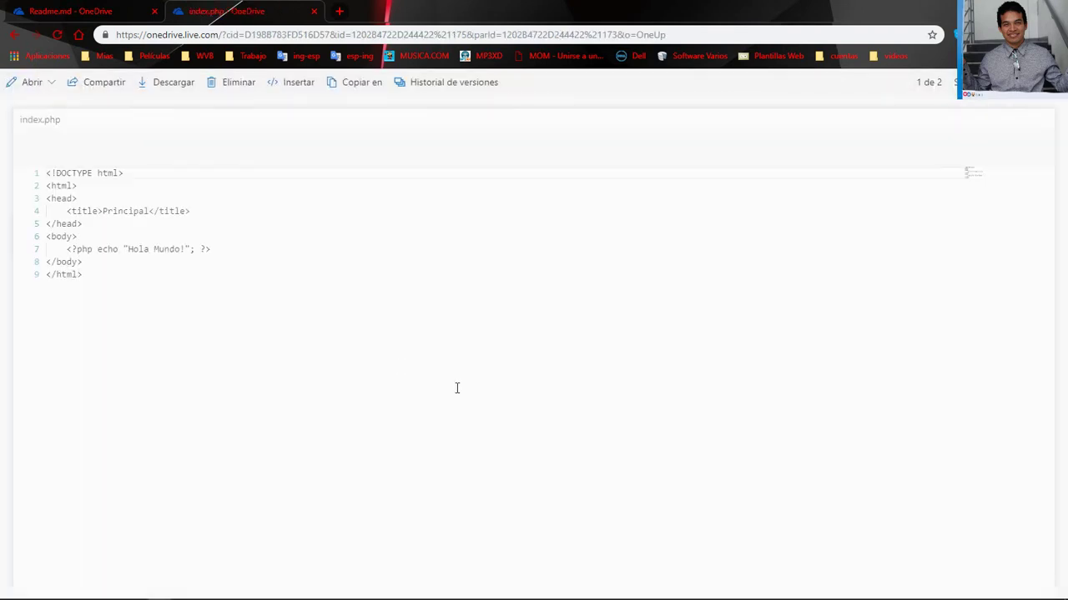
# Review index.php's version history (Historial de versiones) in the OneDrive viewer
pyautogui.moveTo(53, 173); pyautogui.dragTo(126, 305)
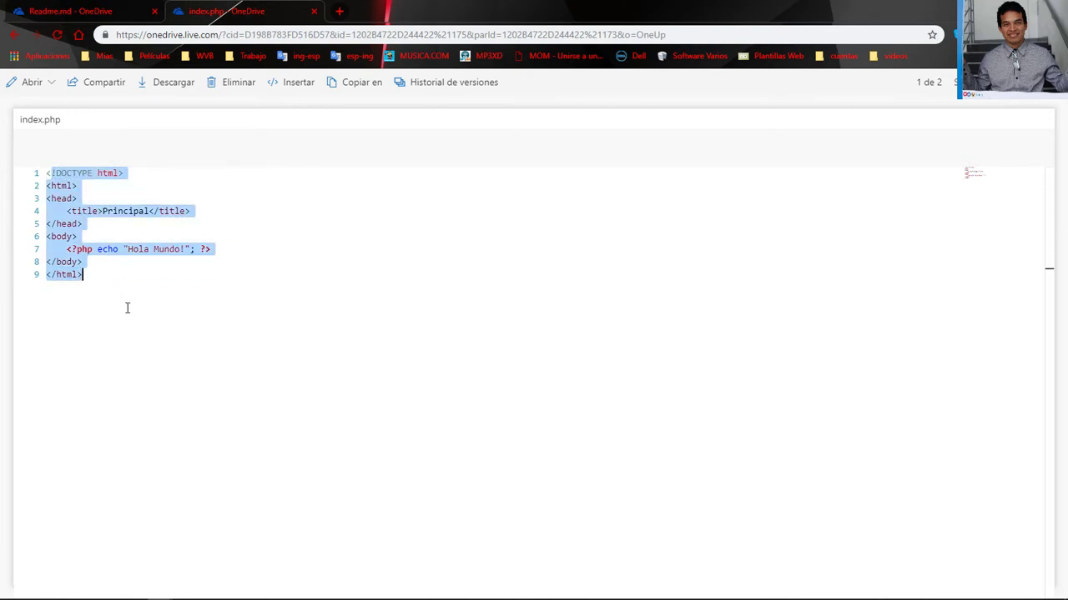
pyautogui.click(131, 309)
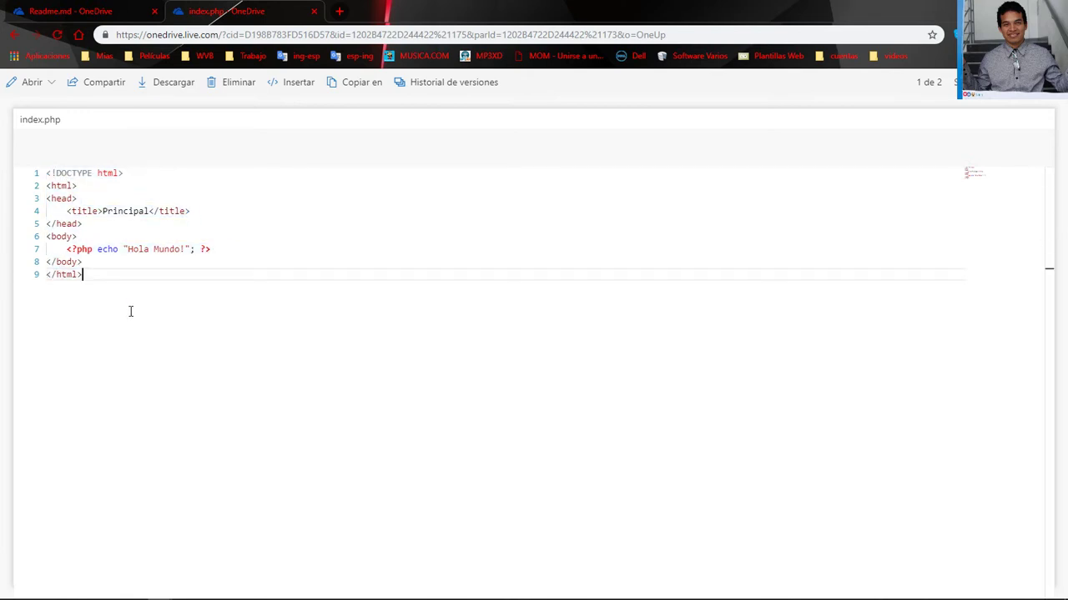
pyautogui.click(464, 89)
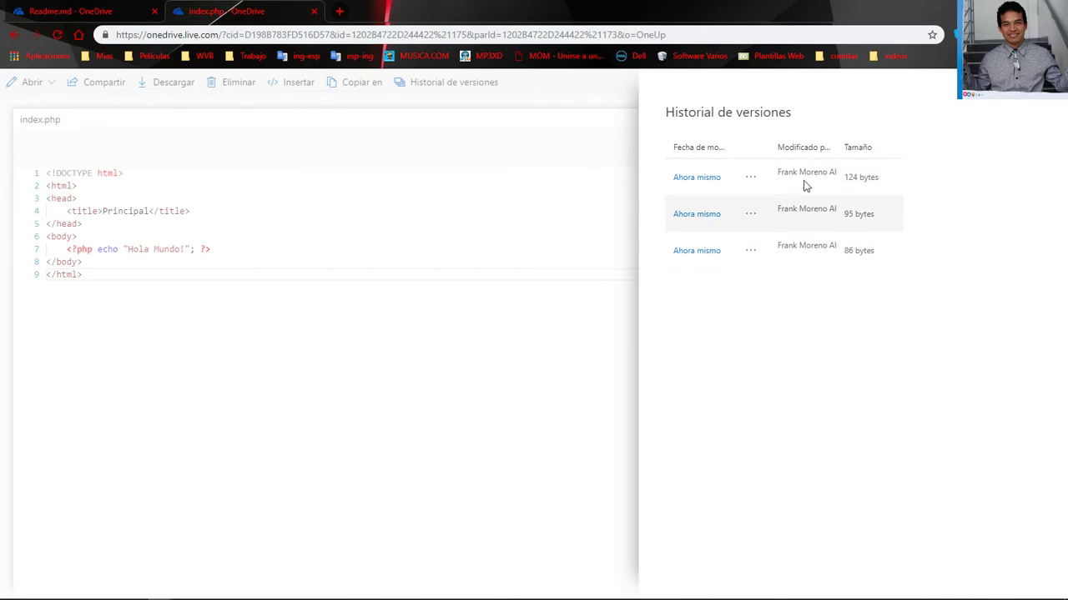
pyautogui.click(326, 296)
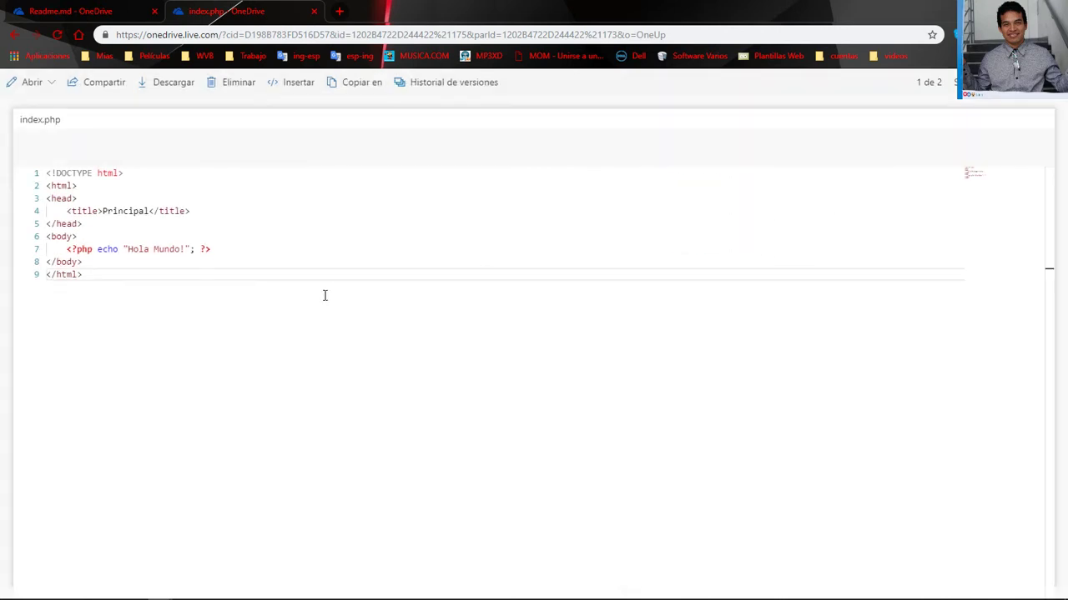
# Open index.php in OneDrive's web text editor via Abrir en el Editor de texto
pyautogui.click(276, 244)
pyautogui.click(251, 250)
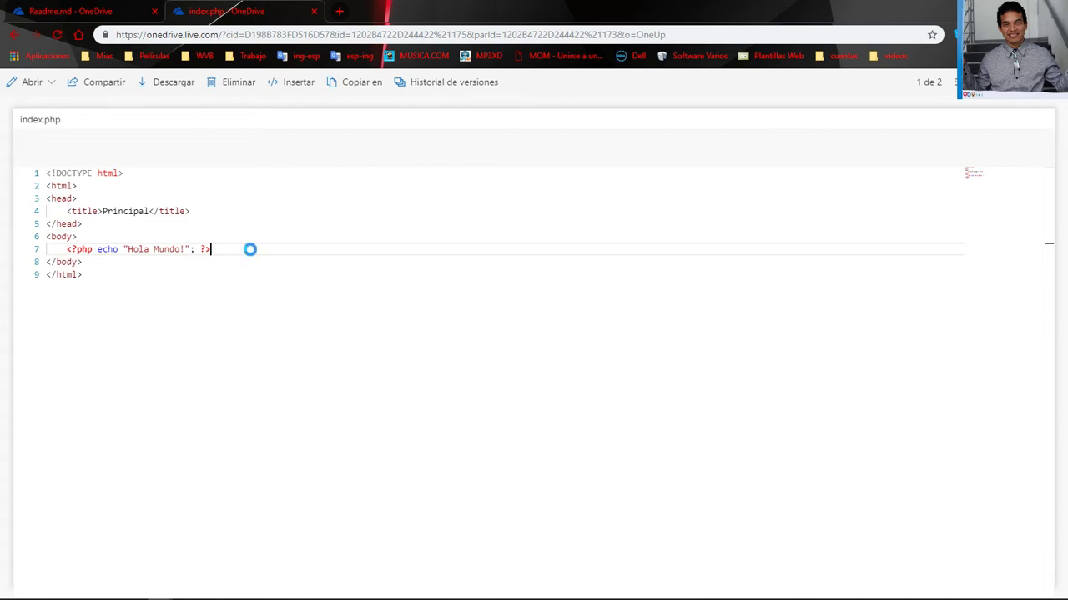
pyautogui.click(48, 84)
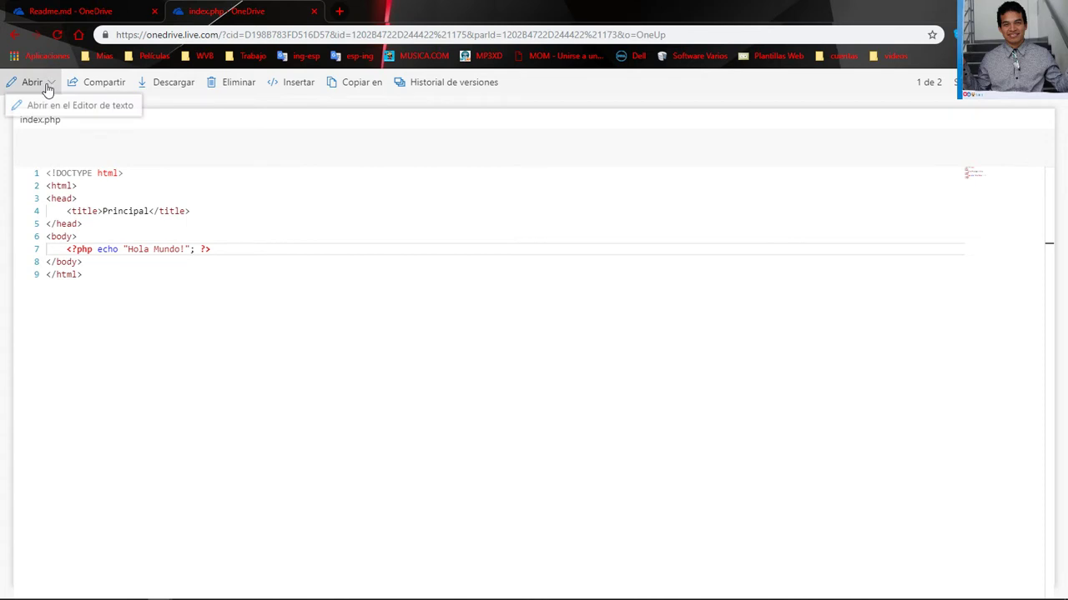
pyautogui.click(79, 105)
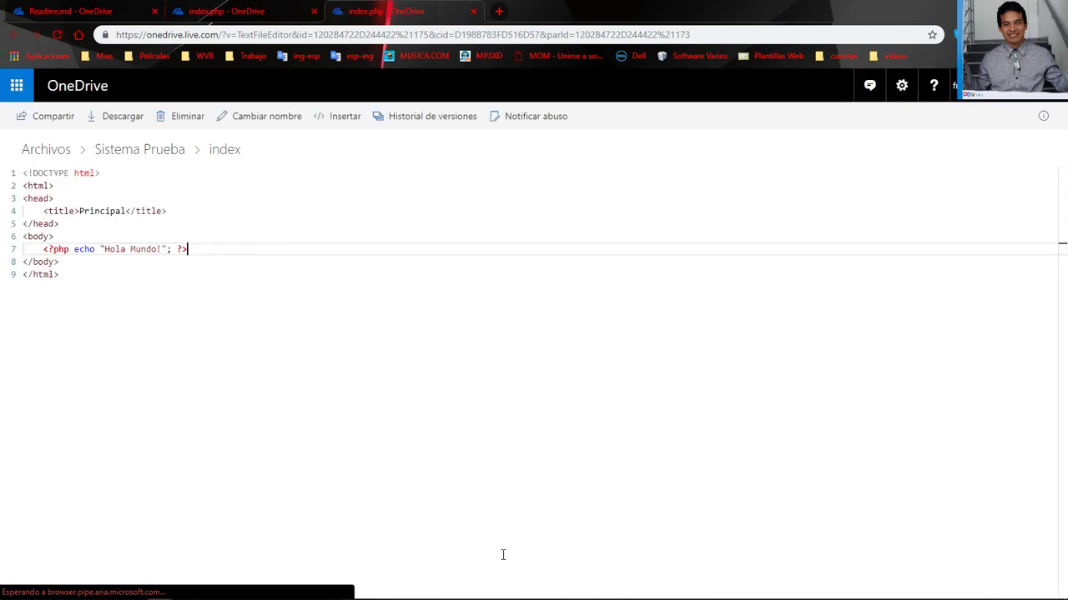
# Add '<?php session_start(); ?>' as index.php's first line, save, and return to Sistema Prueba
pyautogui.click(97, 172)
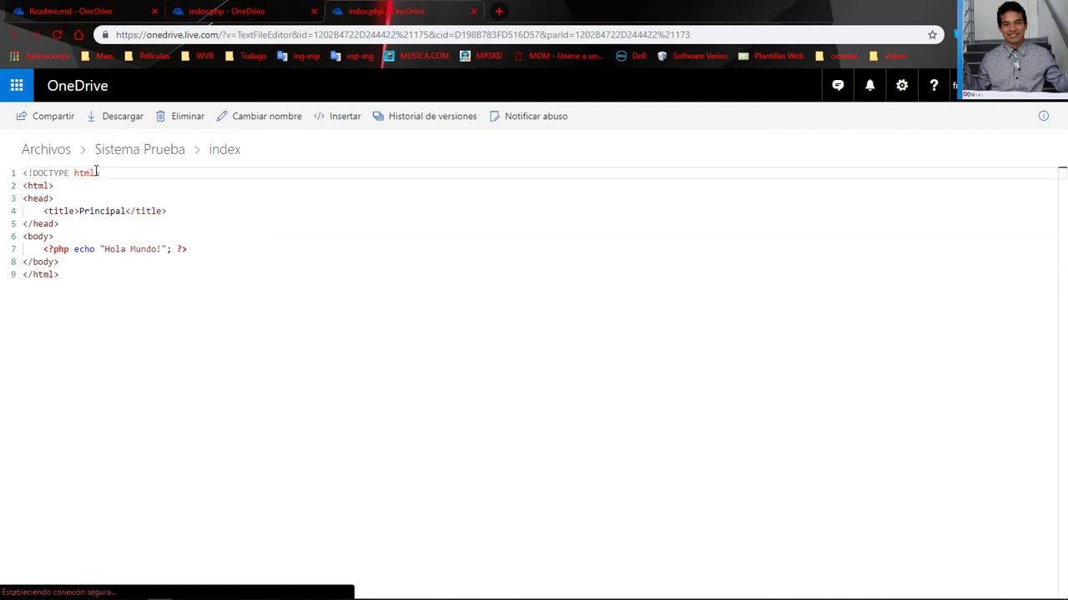
pyautogui.press('Home')
pyautogui.press('Return')
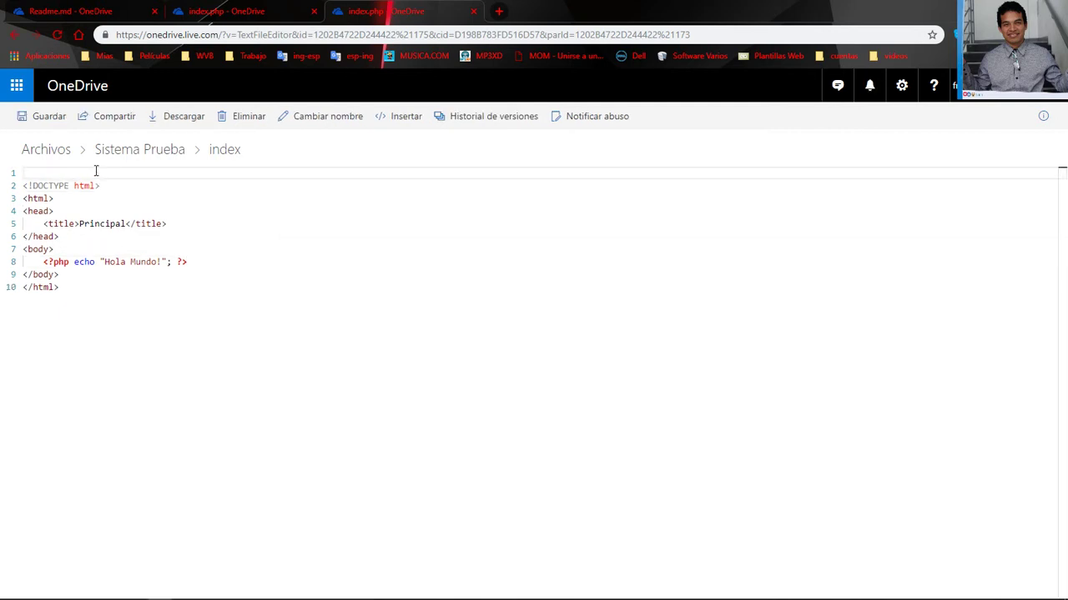
pyautogui.write('<?php')
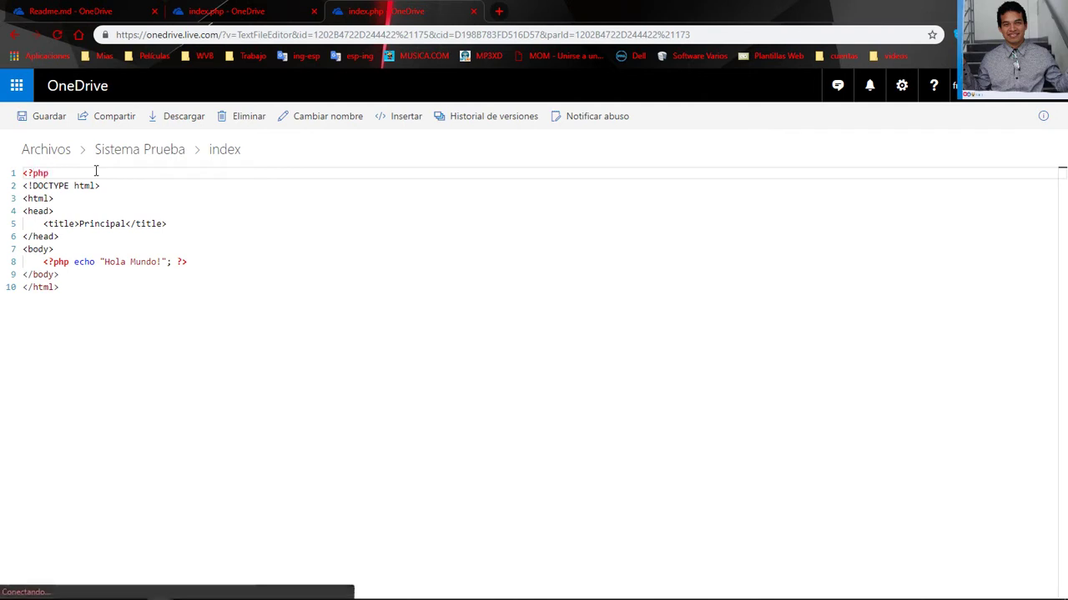
pyautogui.write(' ?>')
pyautogui.press('Left')
pyautogui.press('Left')
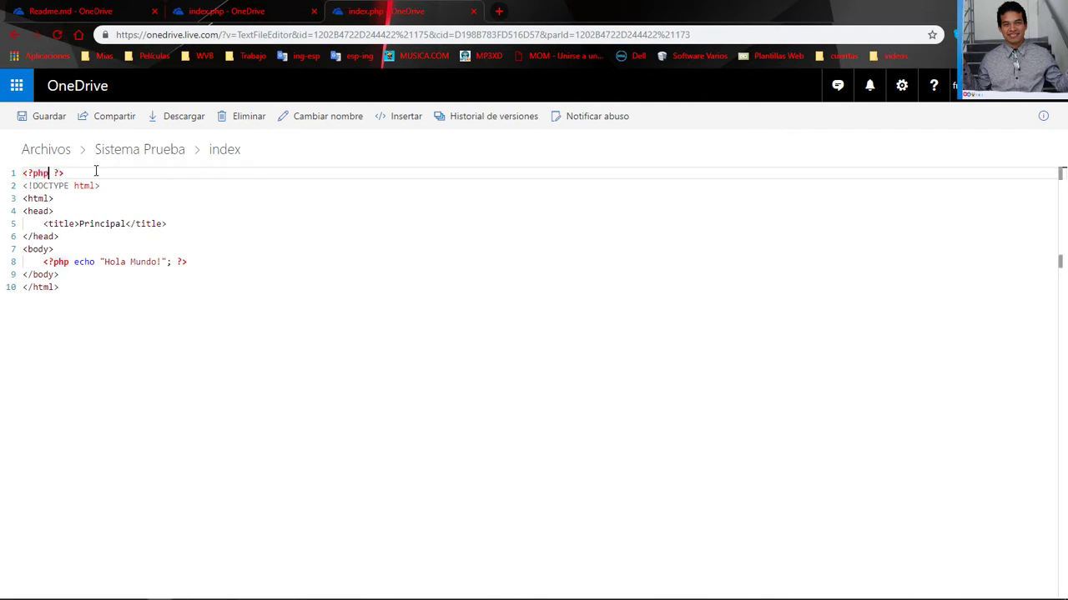
pyautogui.press('Left')
pyautogui.write('session_start();')
pyautogui.click(46, 116)
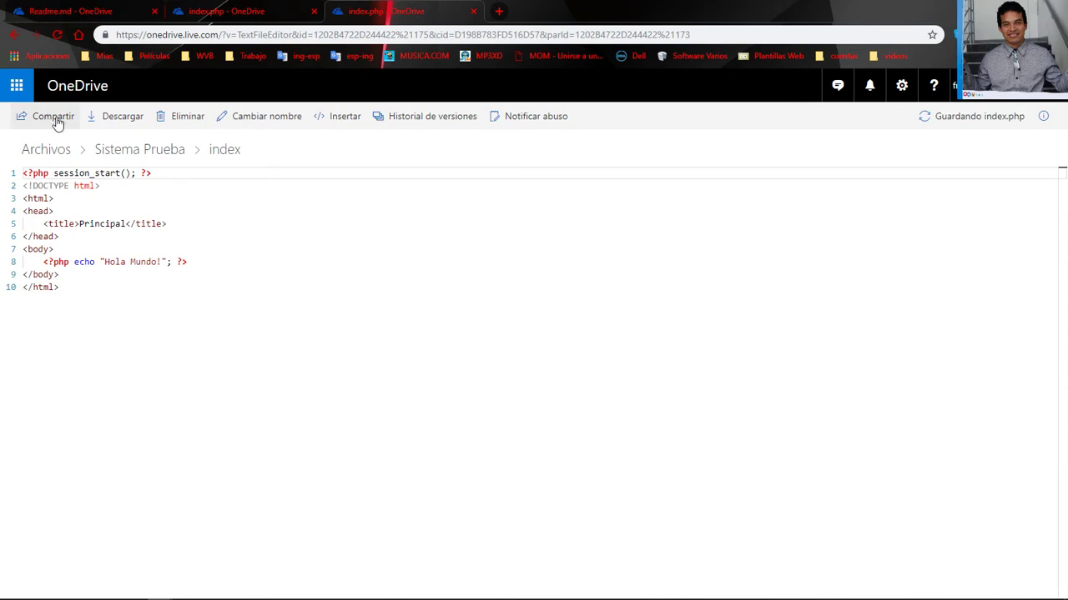
pyautogui.click(158, 159)
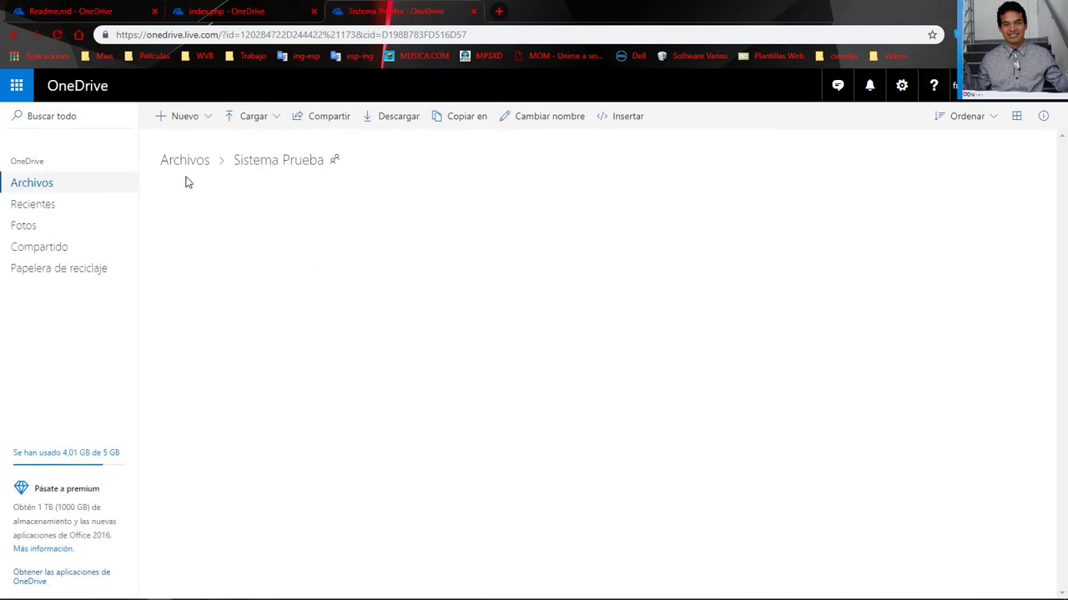
# Reopen index.php, confirm a fourth 151-byte version in its history, then return to Sublime Text
pyautogui.click(225, 272)
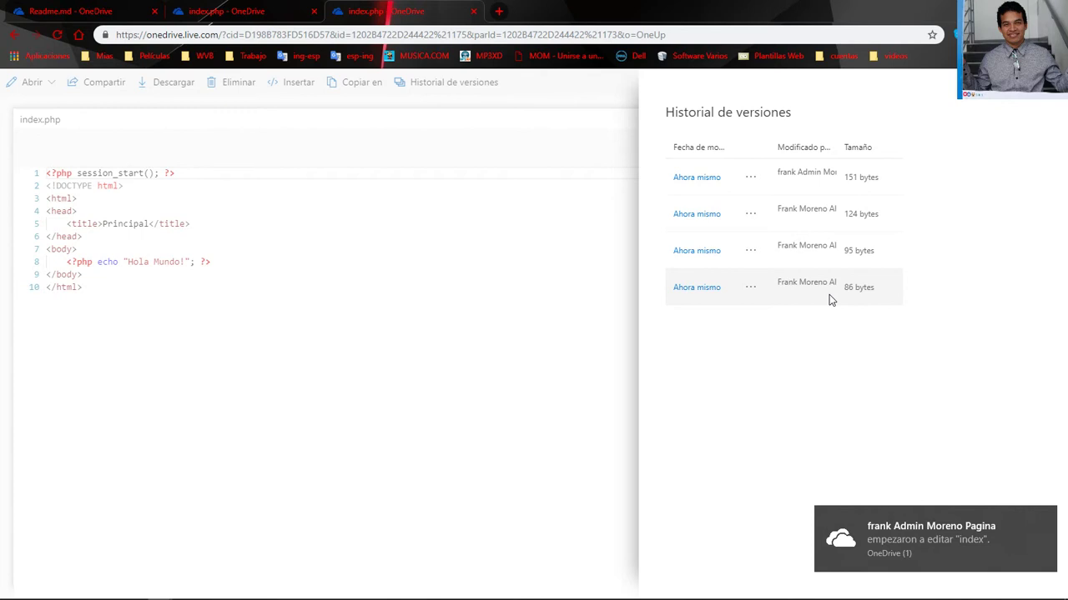
pyautogui.click(511, 123)
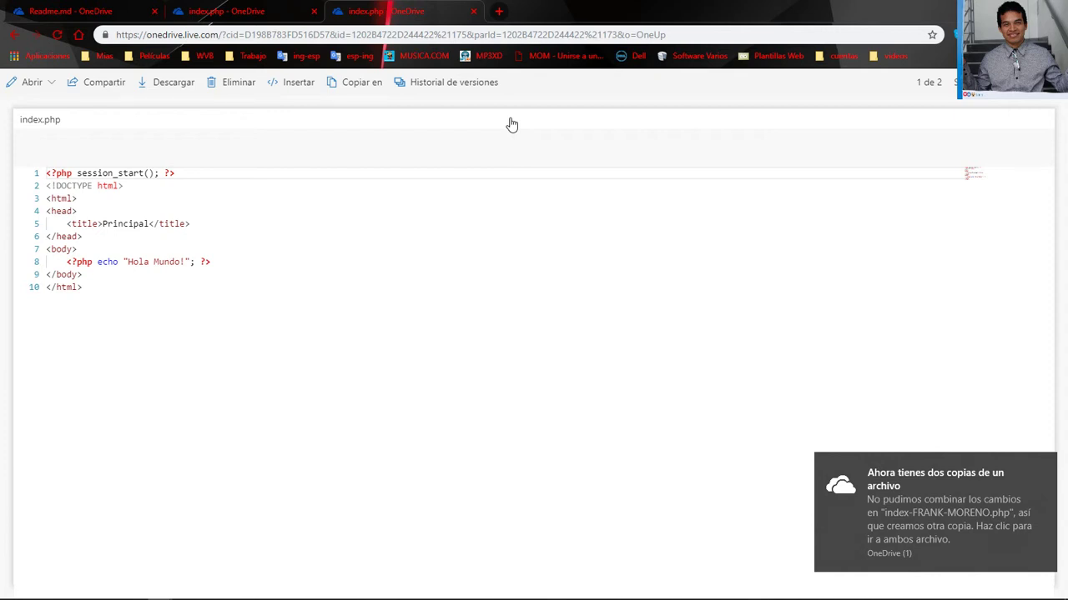
pyautogui.click(198, 173)
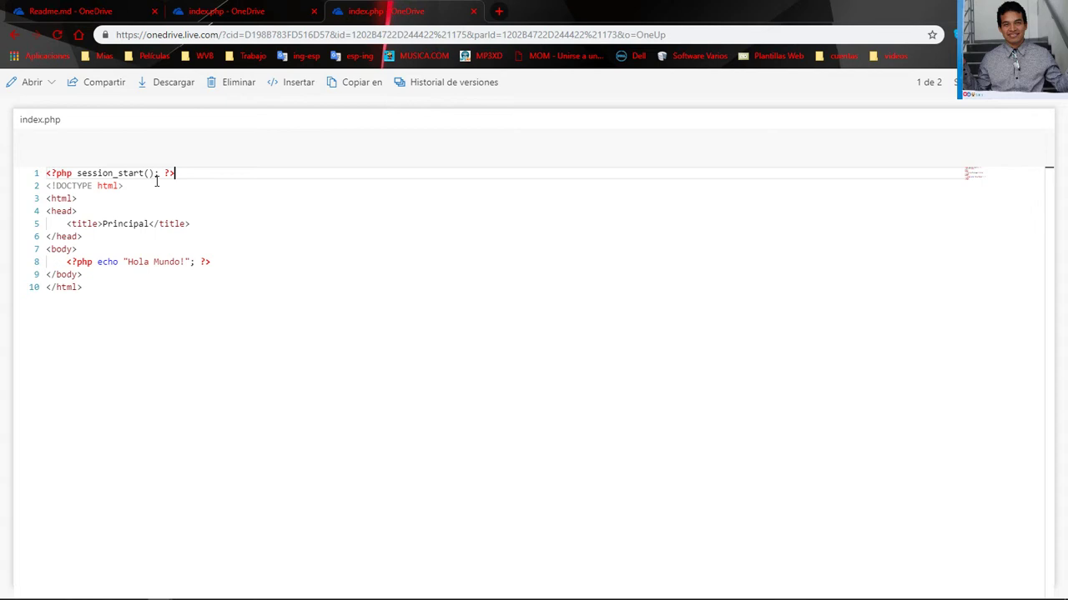
pyautogui.click(454, 81)
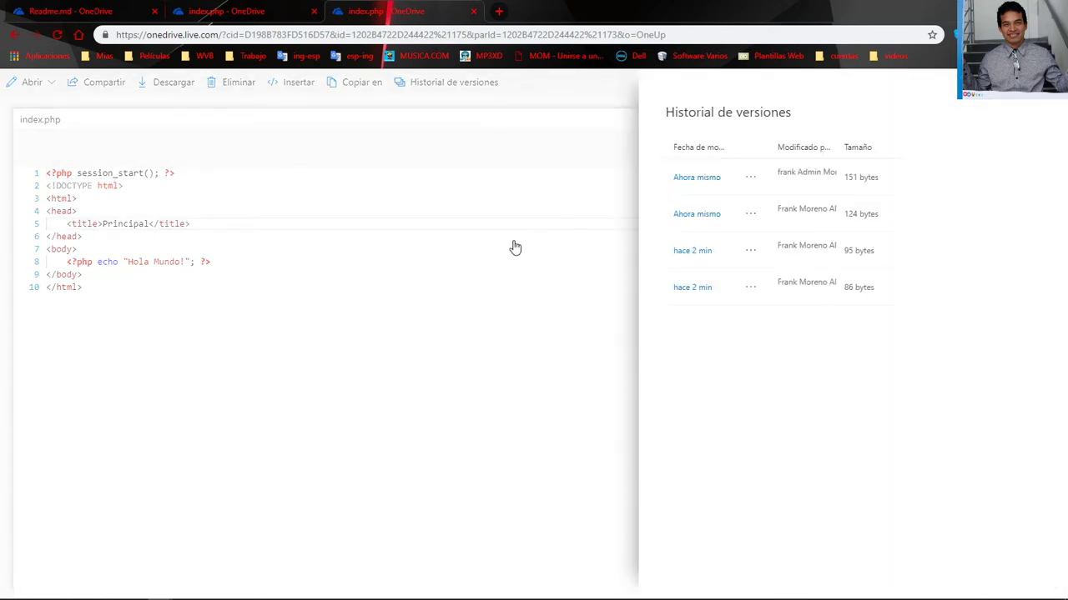
pyautogui.hotkey('alt', 'Tab')
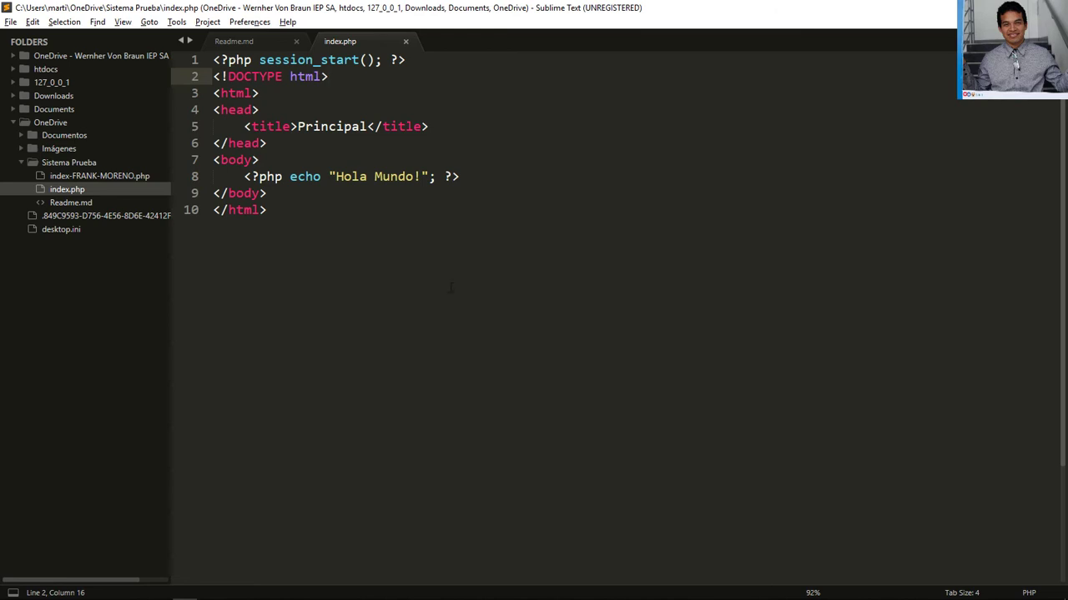
# Start an empty HTML comment <!-- --> on a new line below the Hola Mundo echo
pyautogui.press('Down')
pyautogui.press('Down')
pyautogui.press('Down')
pyautogui.press('Down')
pyautogui.press('Down')
pyautogui.press('Down')
pyautogui.press('Down')
pyautogui.press('Down')
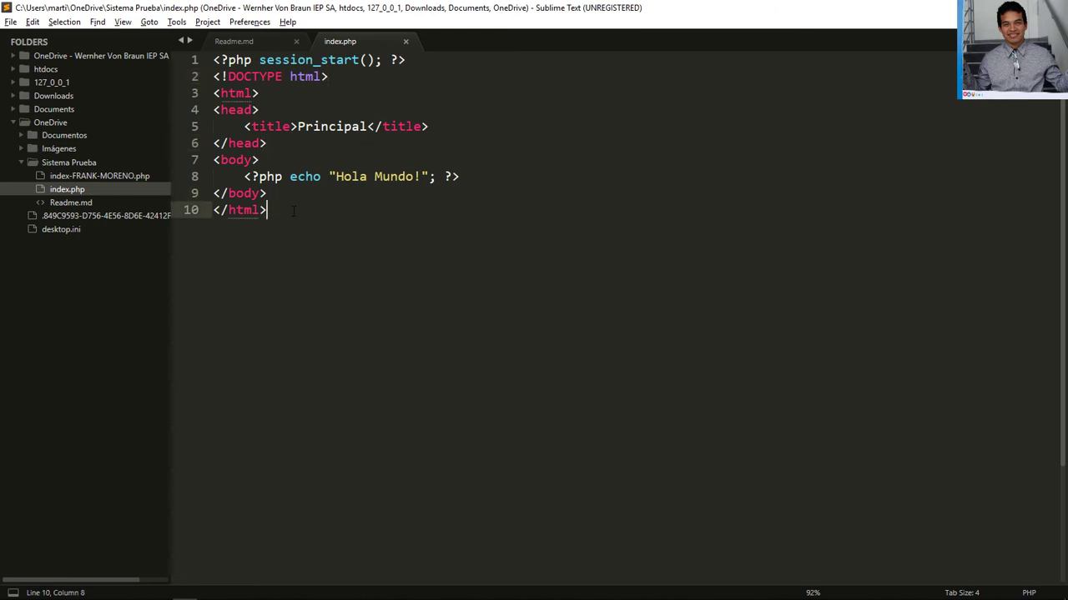
pyautogui.click(535, 178)
pyautogui.click(407, 60)
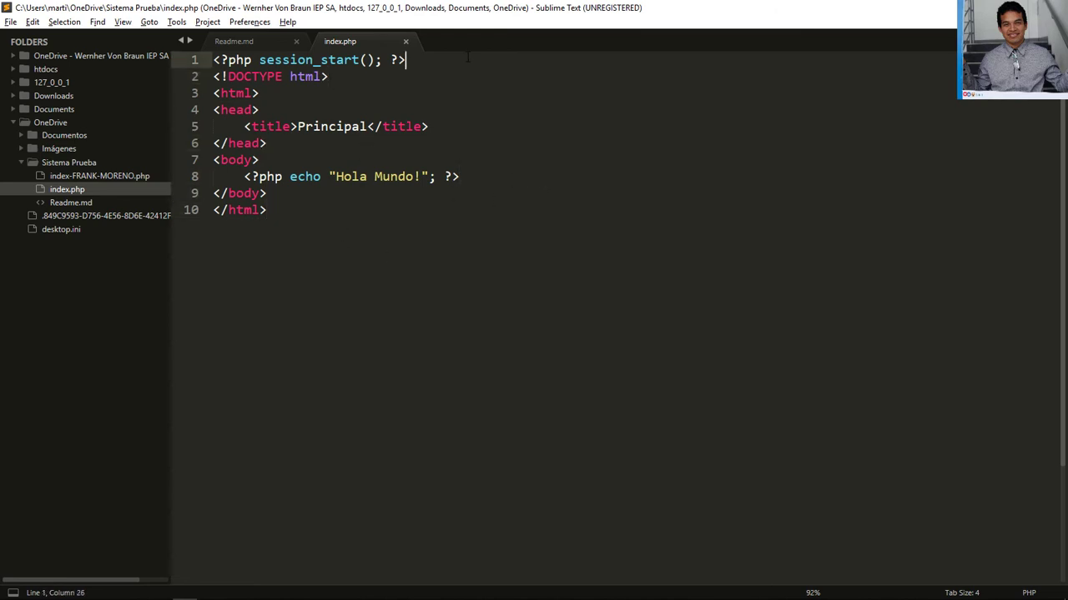
pyautogui.moveTo(406, 60); pyautogui.dragTo(163, 60)
pyautogui.click(320, 177)
pyautogui.click(267, 193)
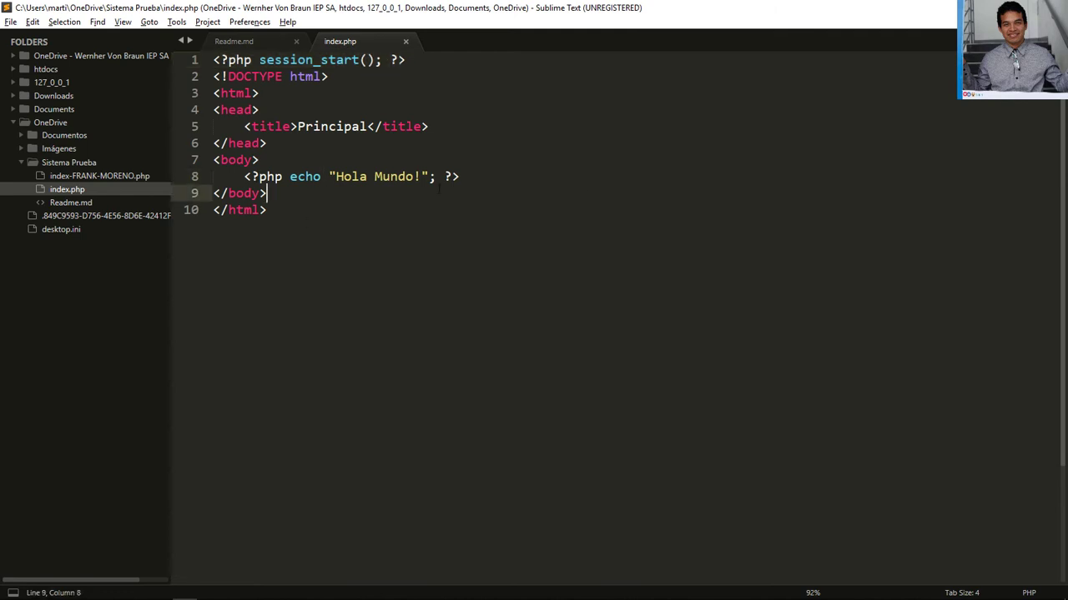
pyautogui.click(550, 179)
pyautogui.press('Down')
pyautogui.press('Down')
pyautogui.press('Up')
pyautogui.press('Up')
pyautogui.press('Down')
pyautogui.press('Down')
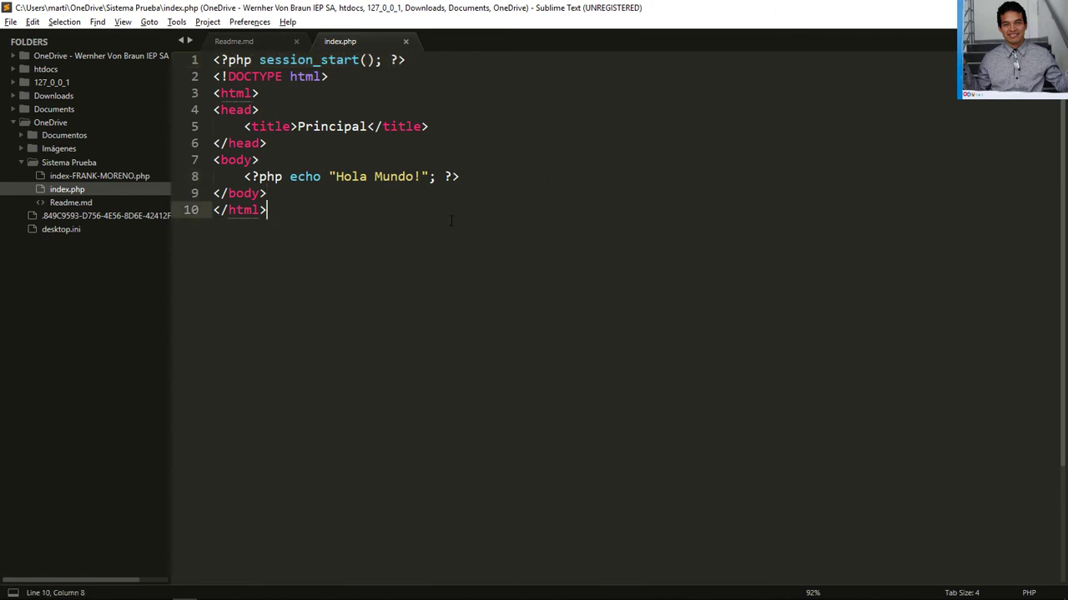
pyautogui.press('Up')
pyautogui.press('Up')
pyautogui.press('Return')
pyautogui.write('<')
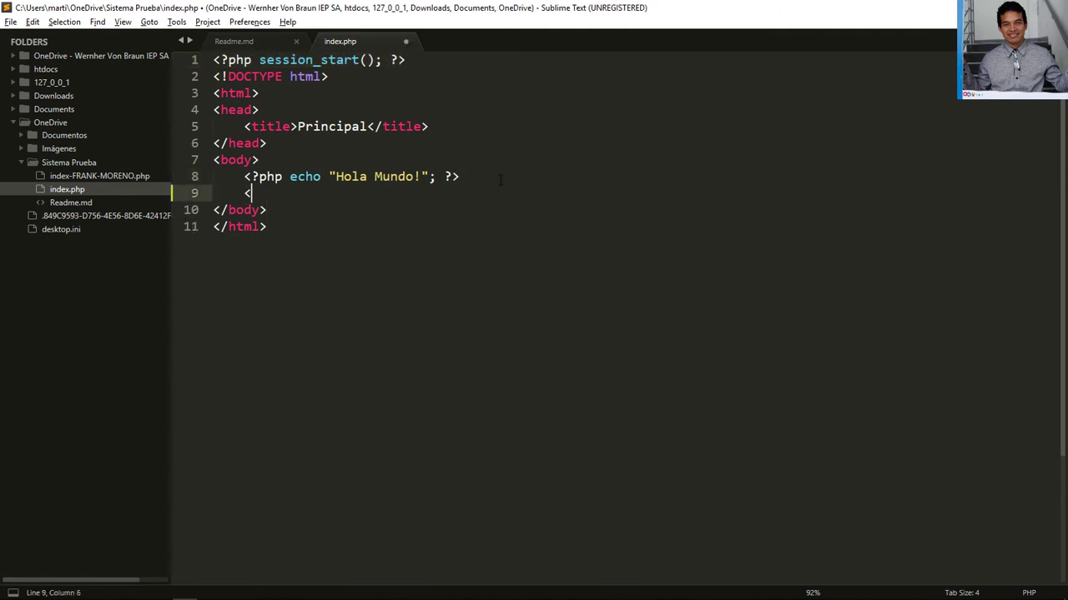
pyautogui.write('!---->')
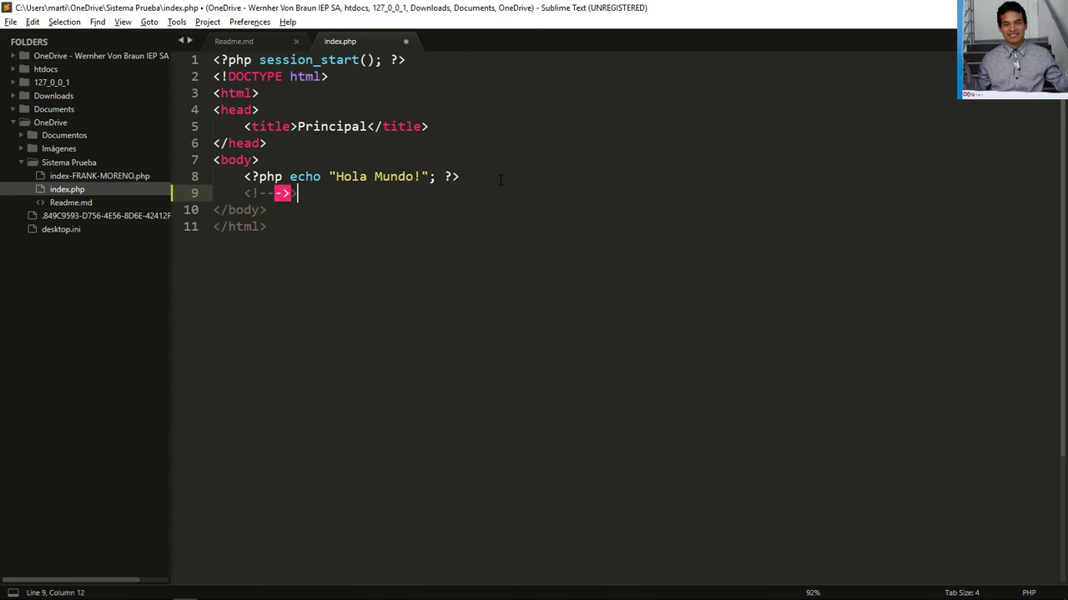
pyautogui.press('Left')
pyautogui.press('Left')
pyautogui.press('Left')
# Fill the comment with 'Esta es una muestra del trabajo Con IOS (Internet, OneDrive, SublimeText3)' and save
pyautogui.write('Esta es una')
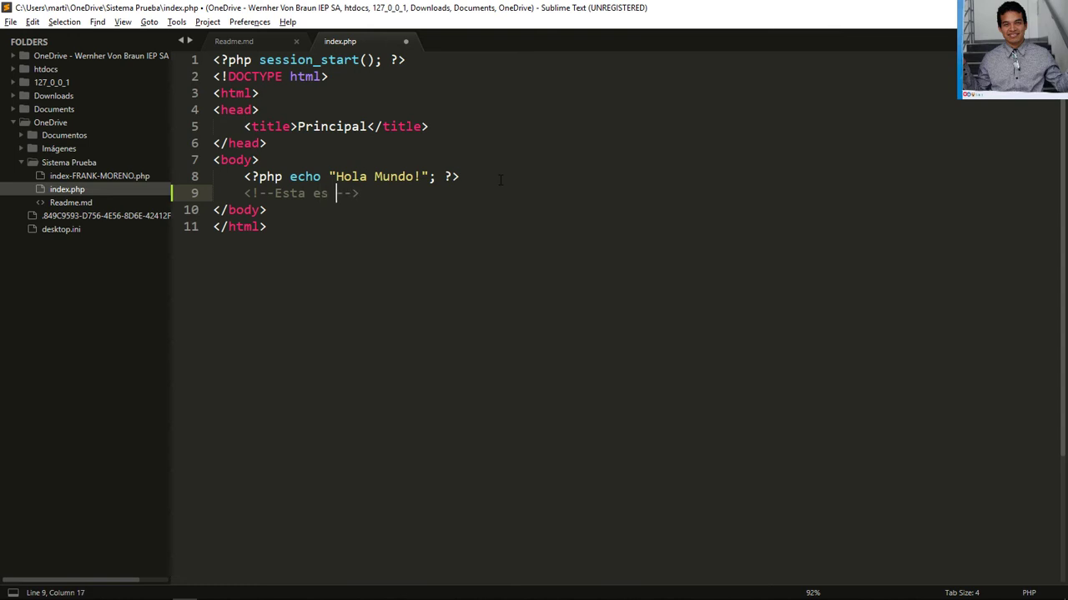
pyautogui.write(' muestra de la')
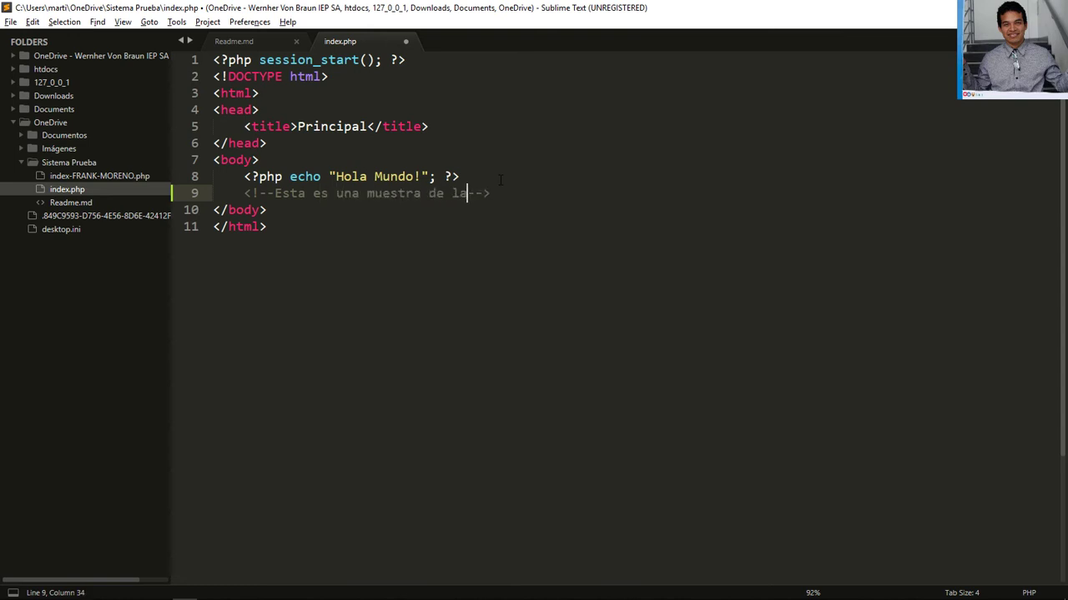
pyautogui.write('s a')
pyautogui.press('BackSpace')
pyautogui.press('BackSpace')
pyautogui.press('BackSpace')
pyautogui.press('BackSpace')
pyautogui.press('BackSpace')
pyautogui.press('BackSpace')
pyautogui.press('BackSpace')
pyautogui.write('el trabajo ')
pyautogui.write('Con IOPS')
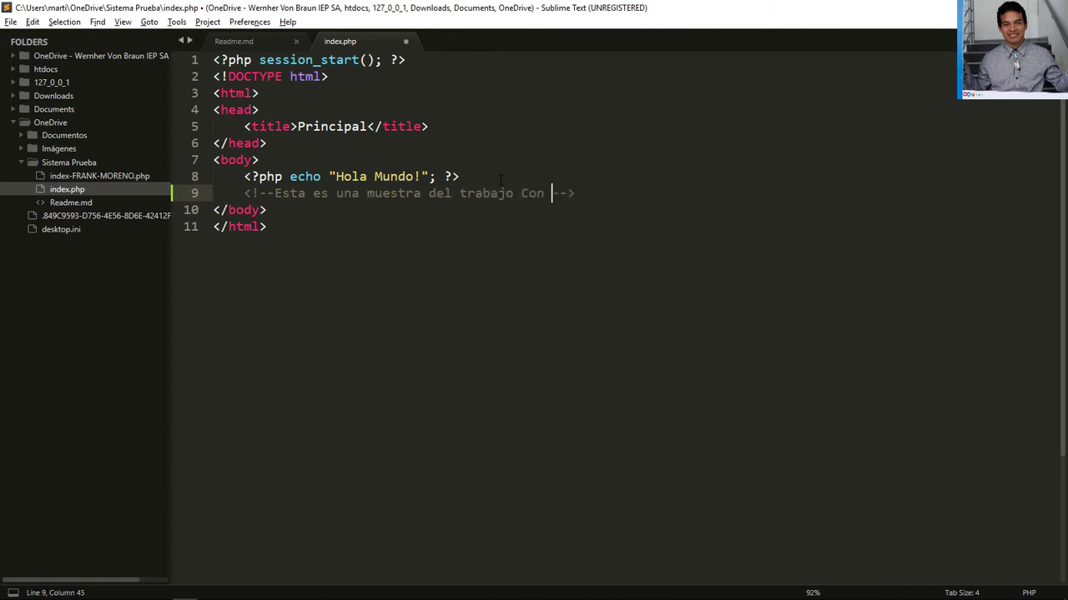
pyautogui.press('BackSpace')
pyautogui.press('BackSpace')
pyautogui.write('S (Internet, One')
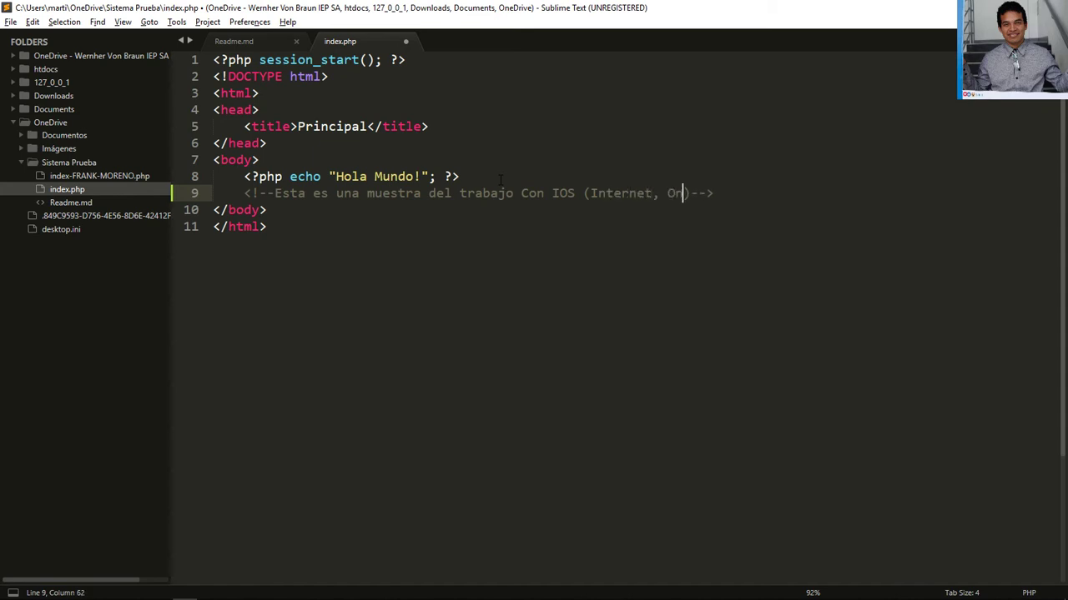
pyautogui.write('Drive')
pyautogui.press('BackSpace')
pyautogui.write(', Subli')
pyautogui.write('meText')
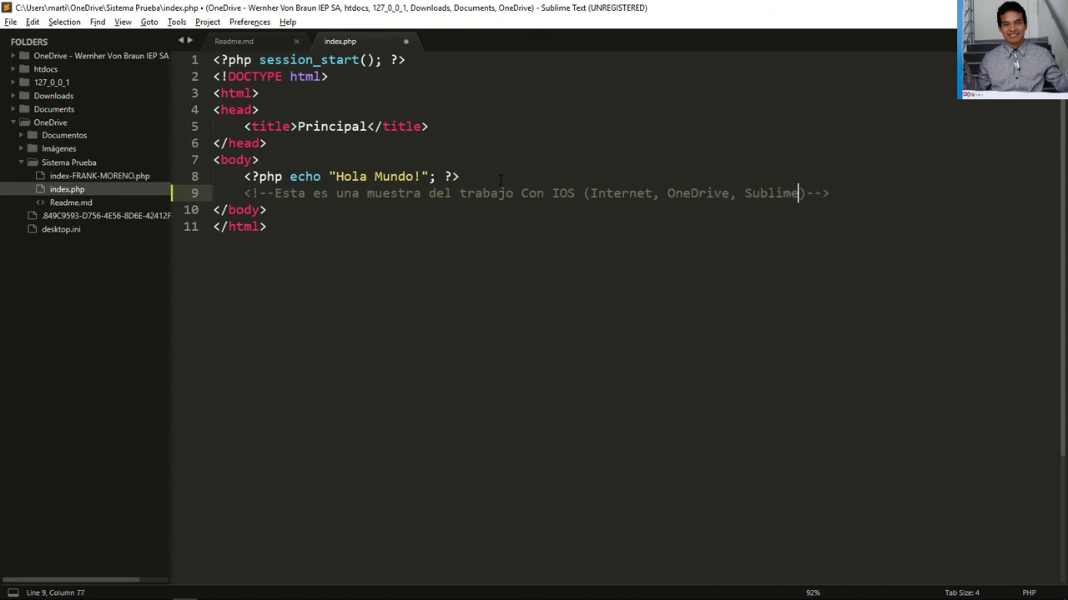
pyautogui.write('3')
pyautogui.hotkey('ctrl', 's')
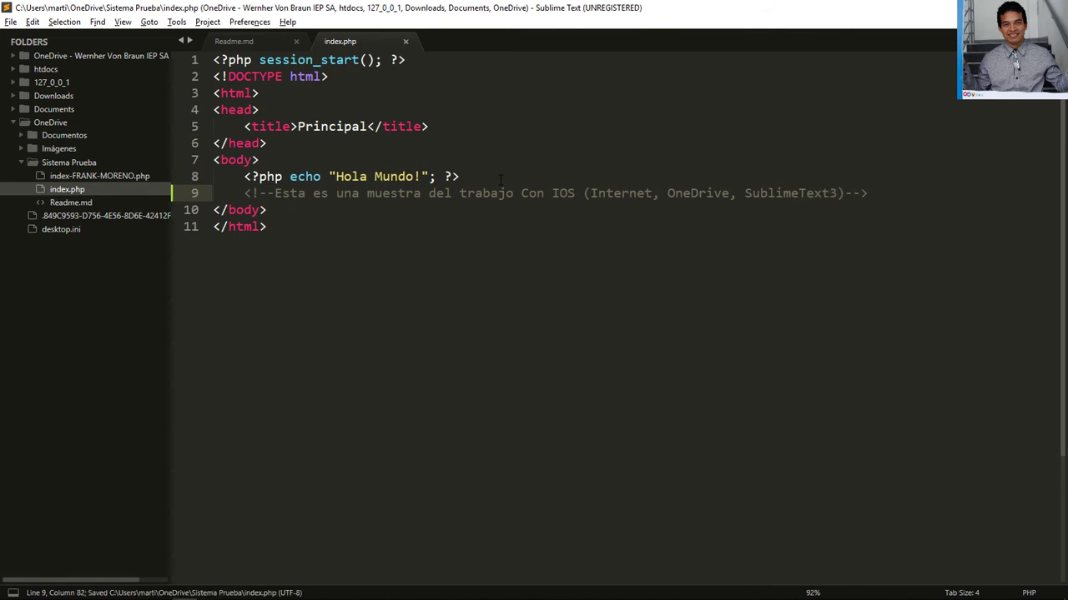
pyautogui.click(374, 235)
pyautogui.hotkey('alt', 'Tab')
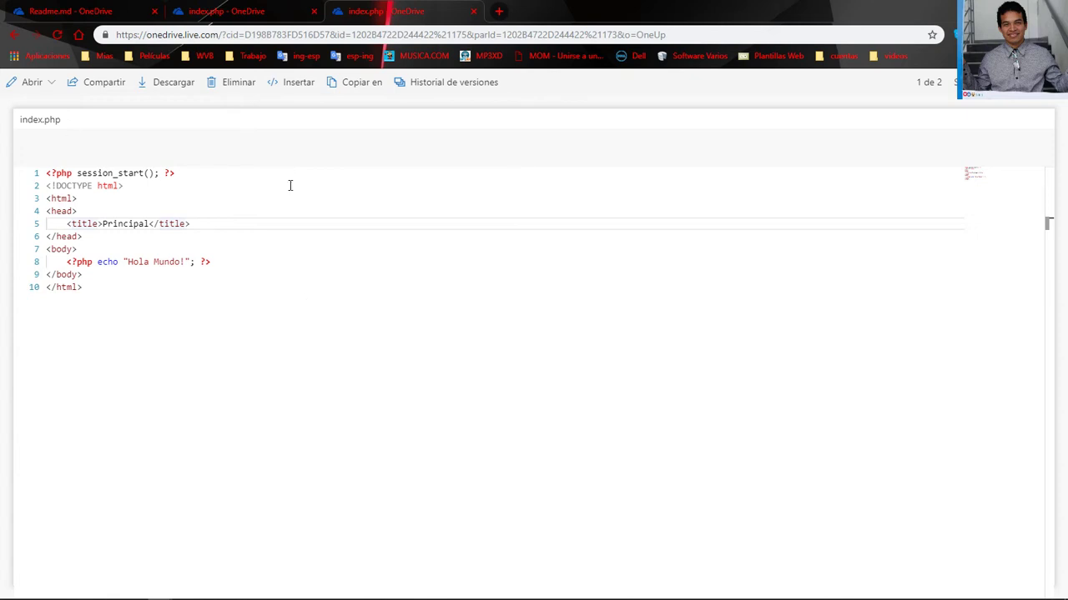
# Confirm the web index.php shows the new comment, then close the duplicate index.php and Readme.md tabs
pyautogui.hotkey('alt', 'Left')
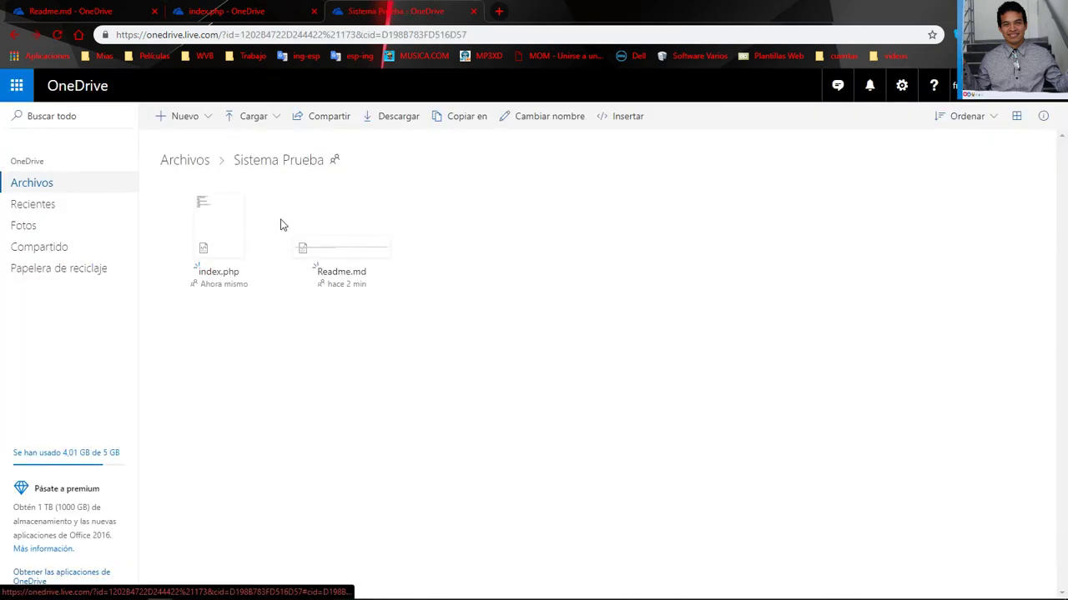
pyautogui.click(227, 271)
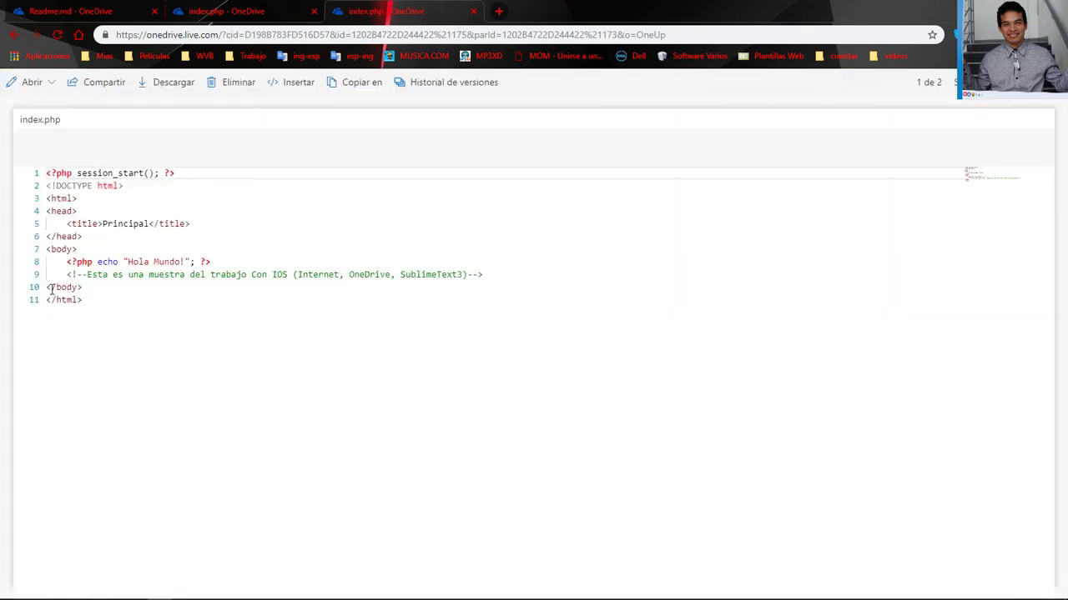
pyautogui.click(496, 276)
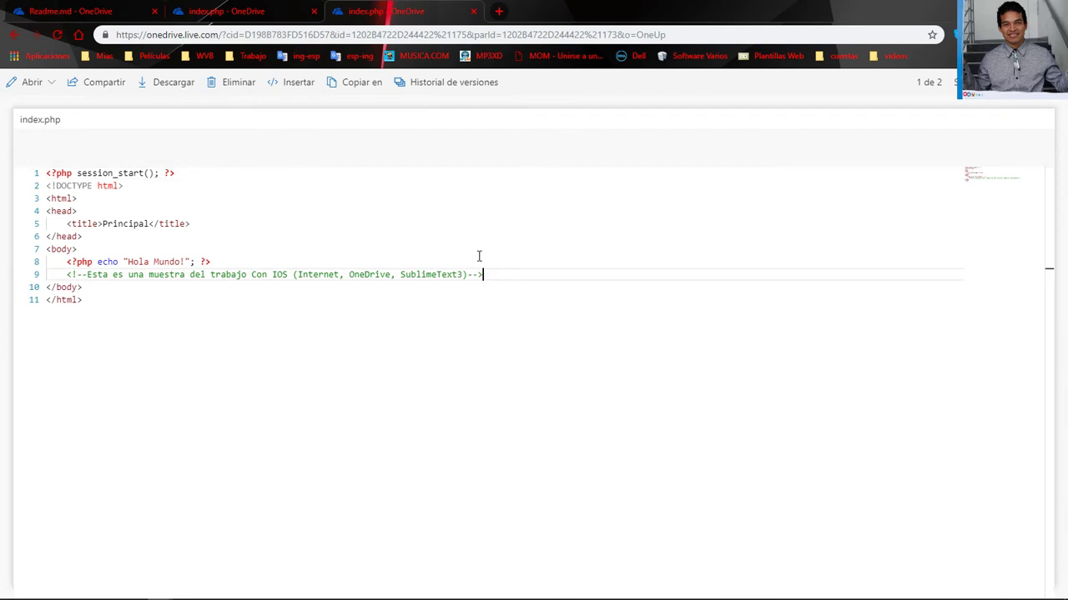
pyautogui.click(472, 11)
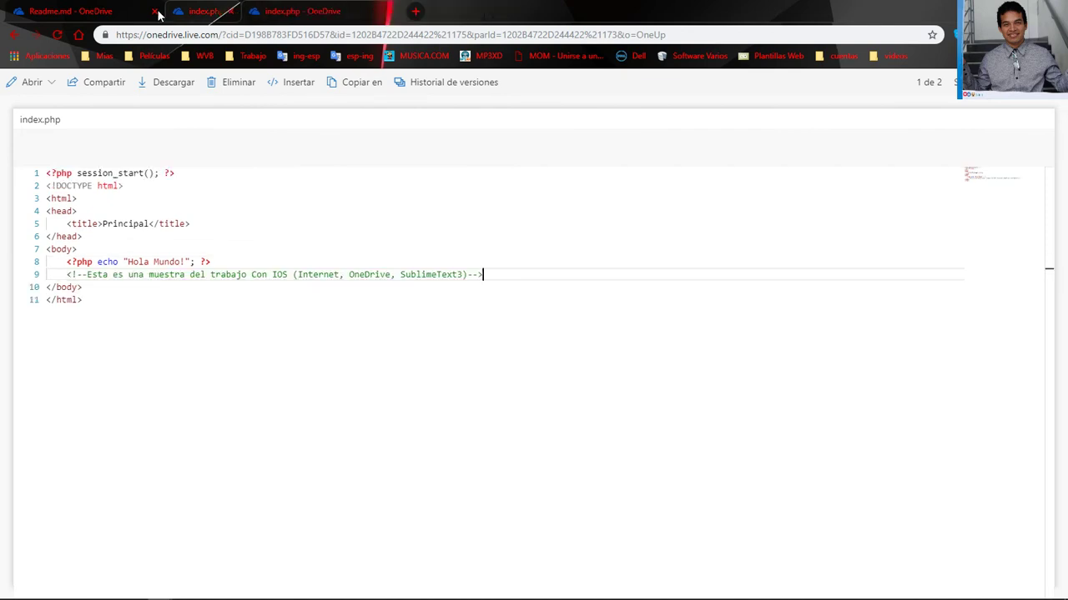
pyautogui.middleClick(132, 13)
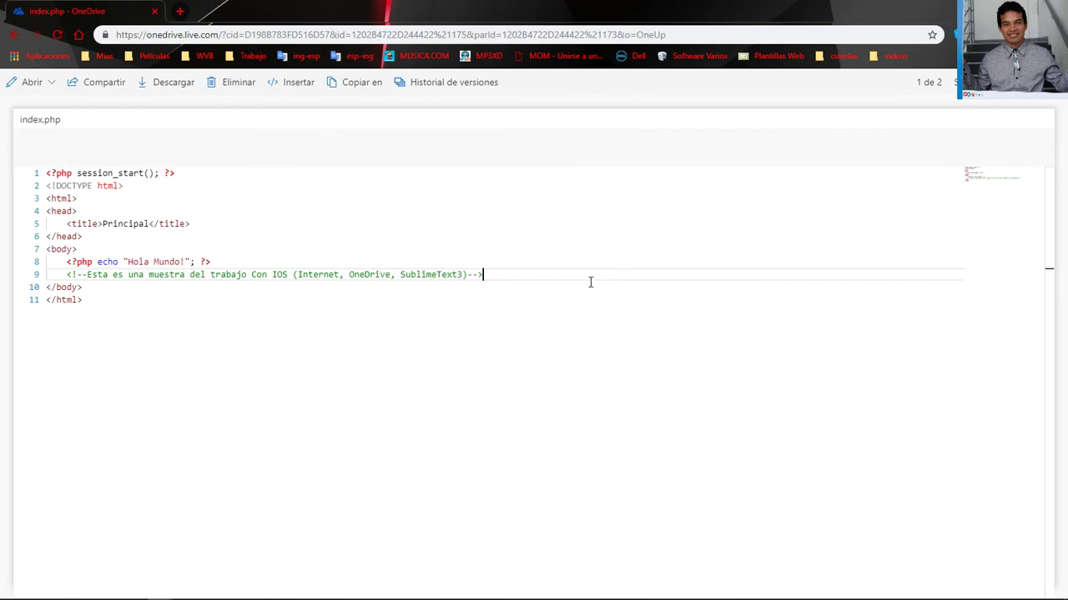
pyautogui.hotkey('alt', 'Tab')
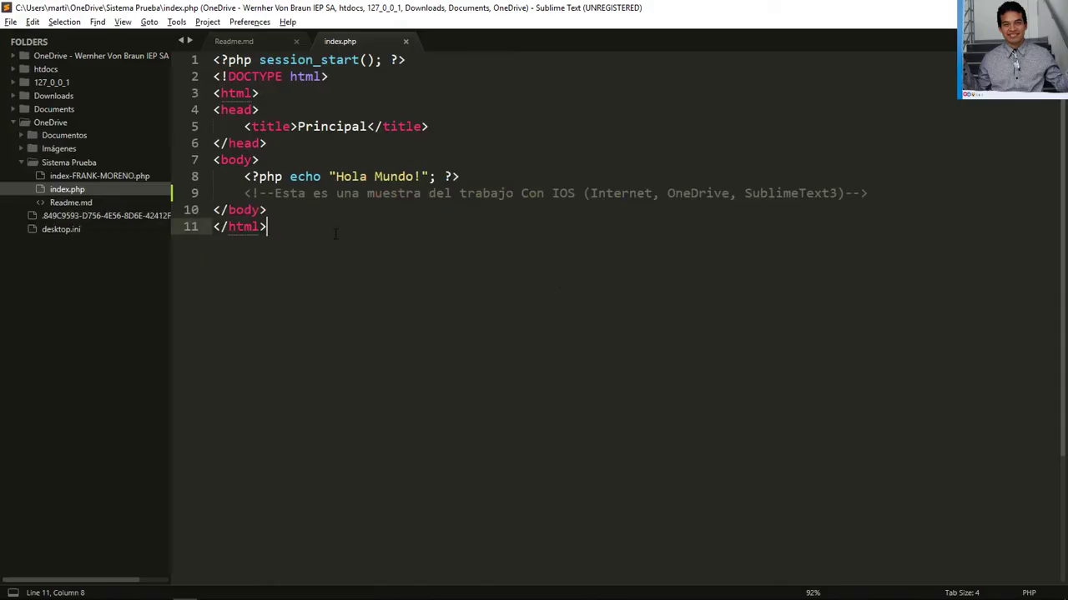
pyautogui.hotkey('alt', 'Tab')
pyautogui.hotkey('alt', 'Tab')
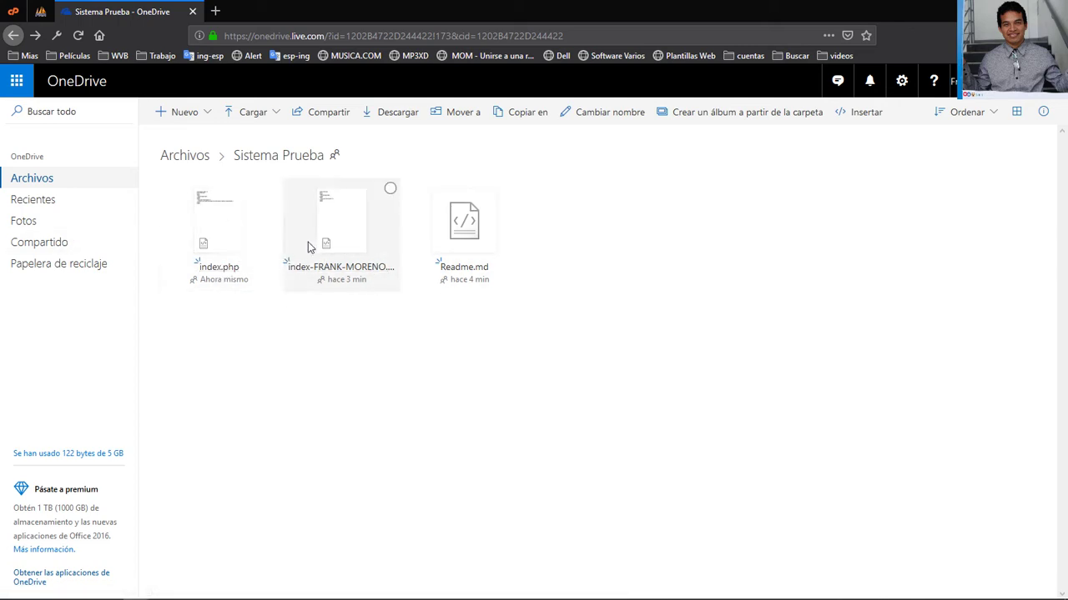
# Delete the index.php conflict copy from Sistema Prueba and review OneDrive's Action Center notifications
pyautogui.click(391, 189)
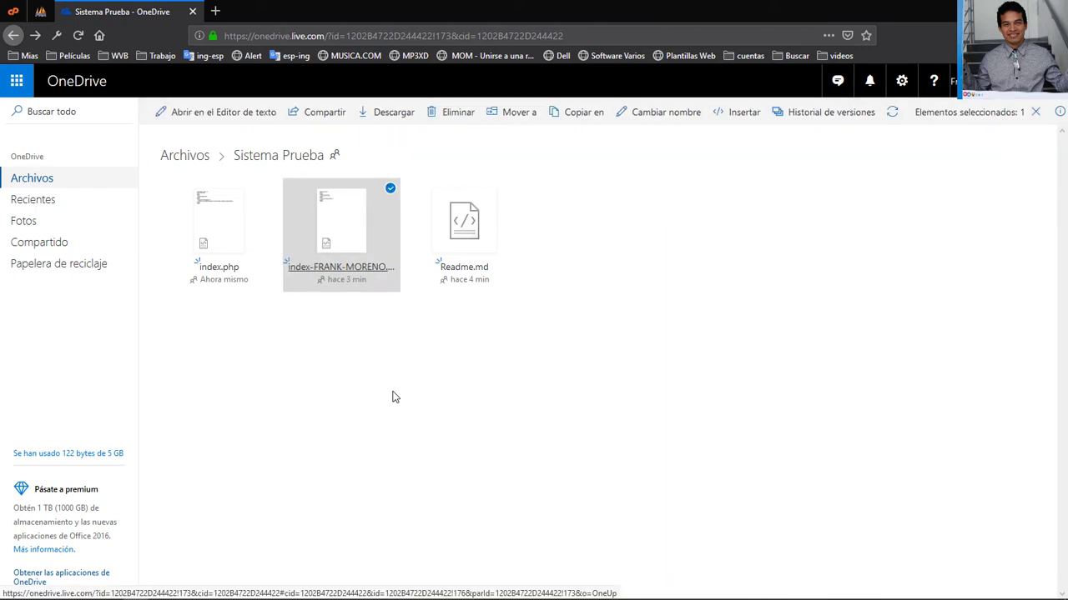
pyautogui.press('Delete')
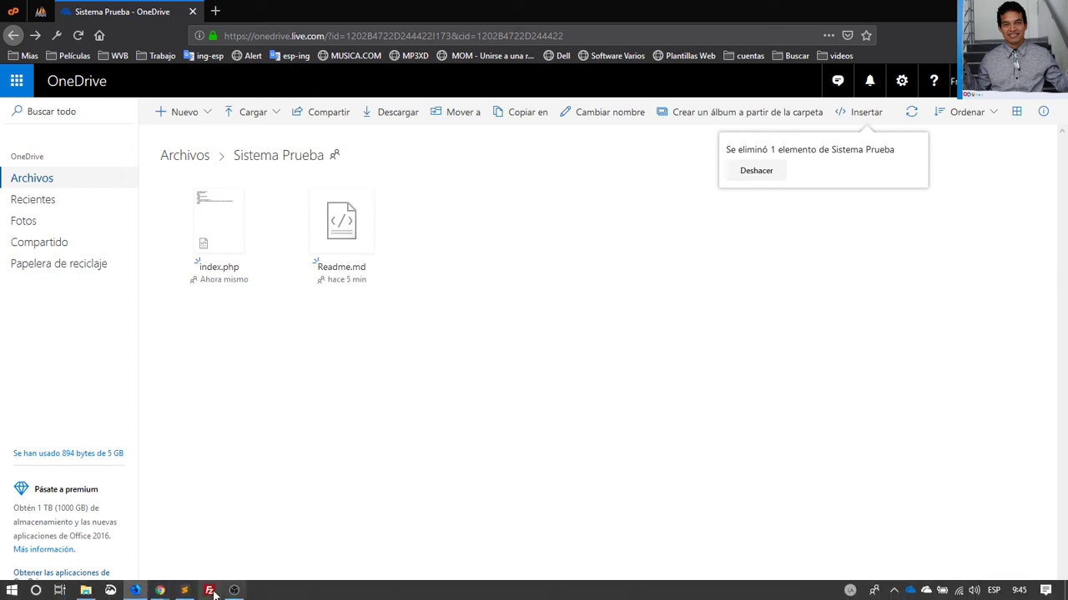
pyautogui.moveTo(135, 594)
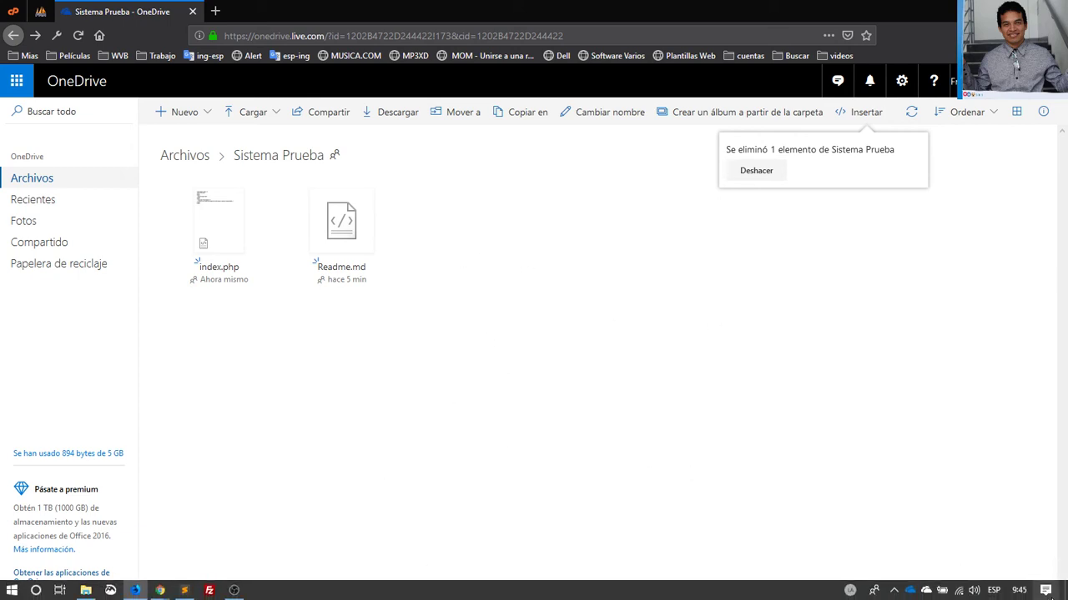
pyautogui.click(1045, 590)
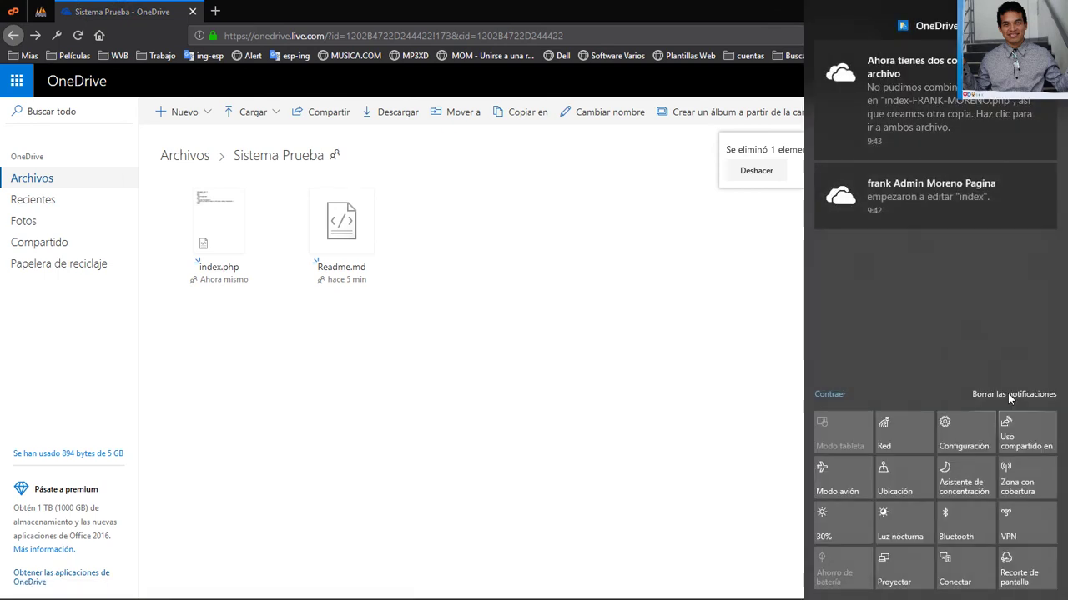
pyautogui.click(571, 394)
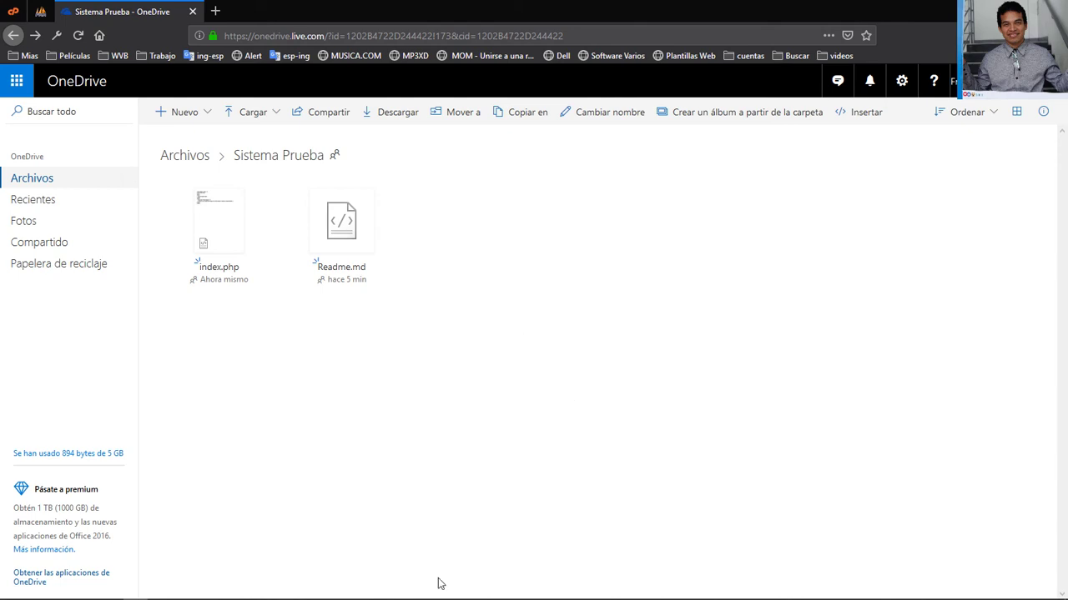
pyautogui.moveTo(134, 593)
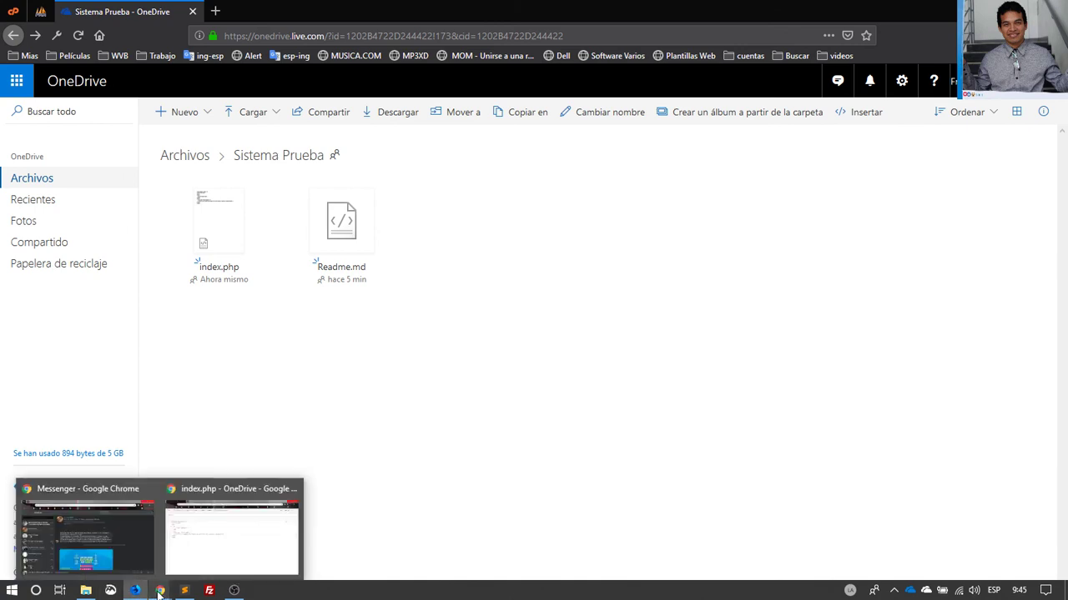
pyautogui.moveTo(249, 594)
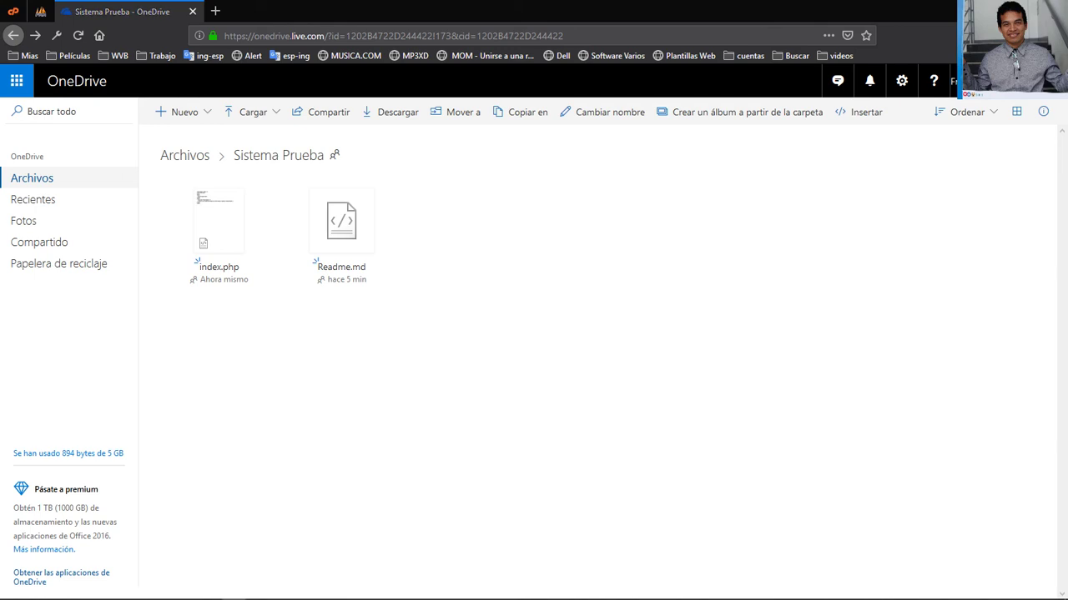
# Return to Sublime Text and show the Readme.md tab with its eight setup-note lines
pyautogui.click(186, 591)
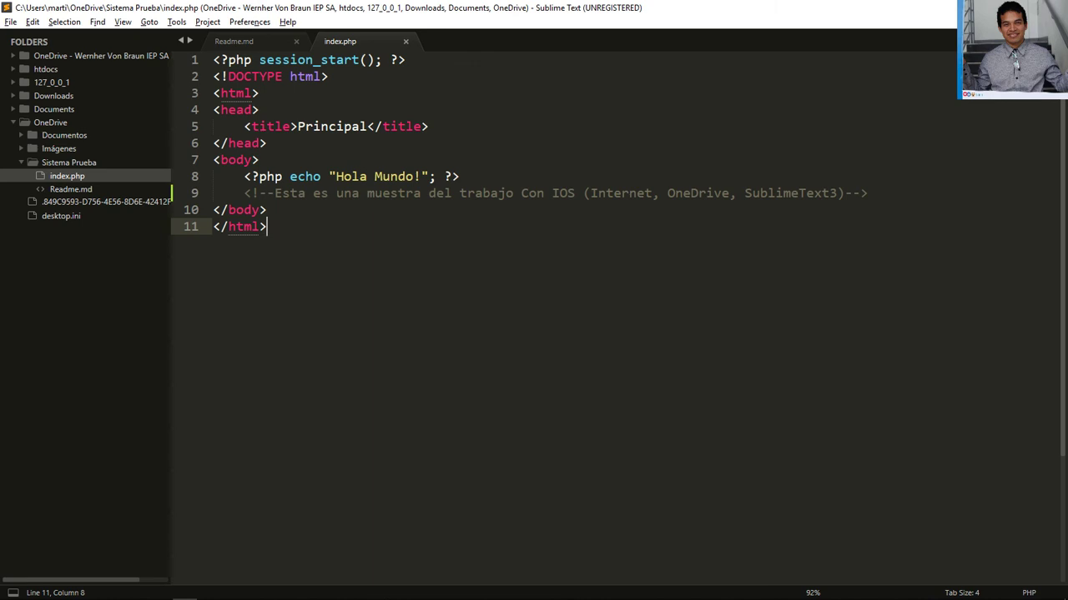
pyautogui.click(237, 41)
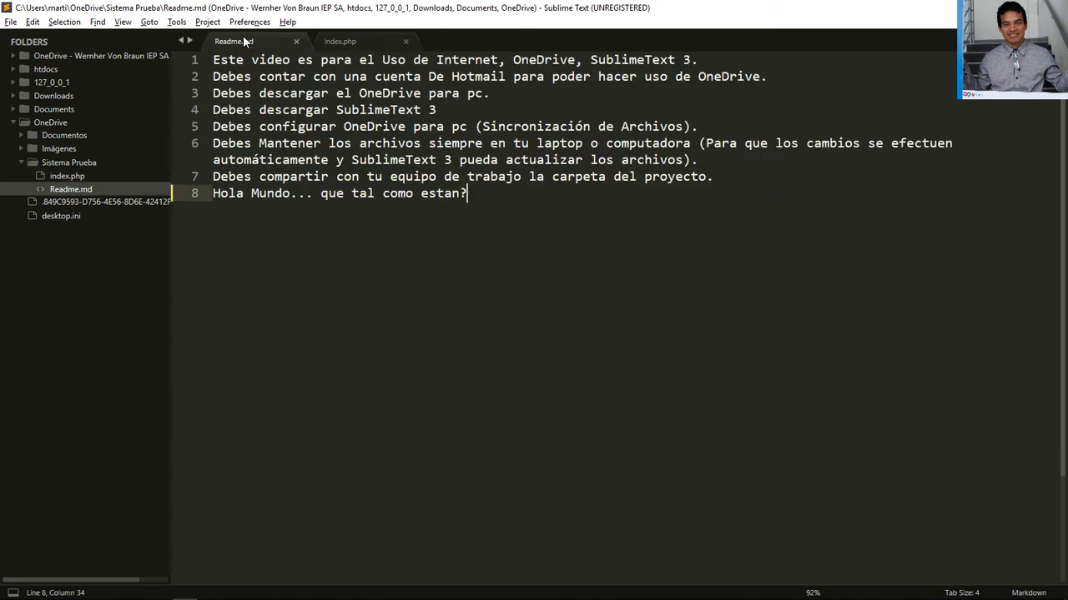